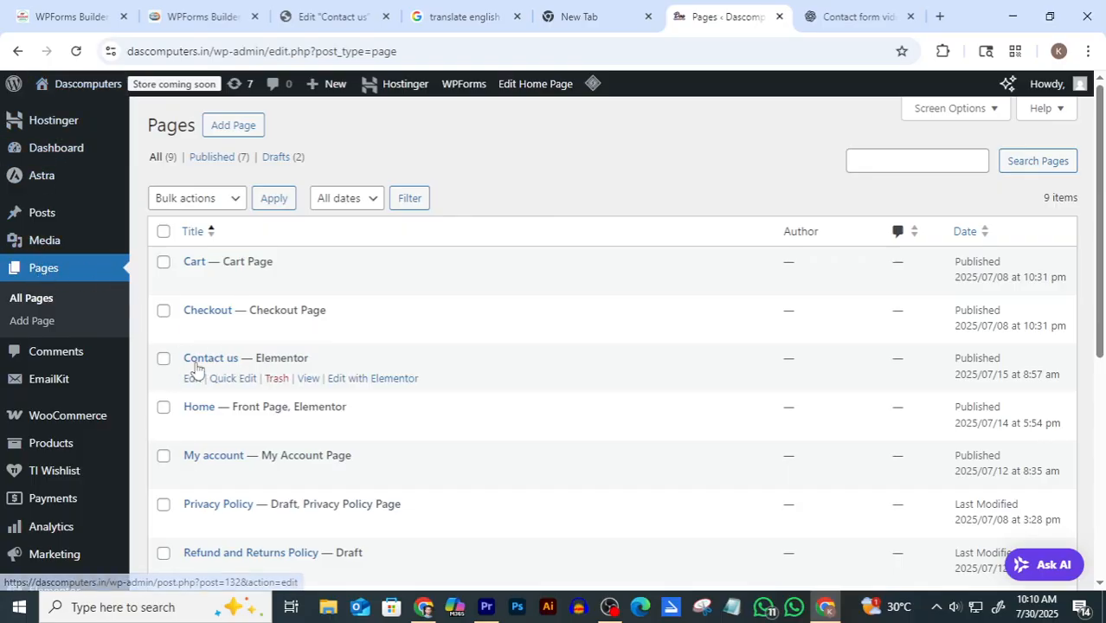
Open Contact us in Elementor, hide the widgets panel, and review its form and map
left_click(356, 381)
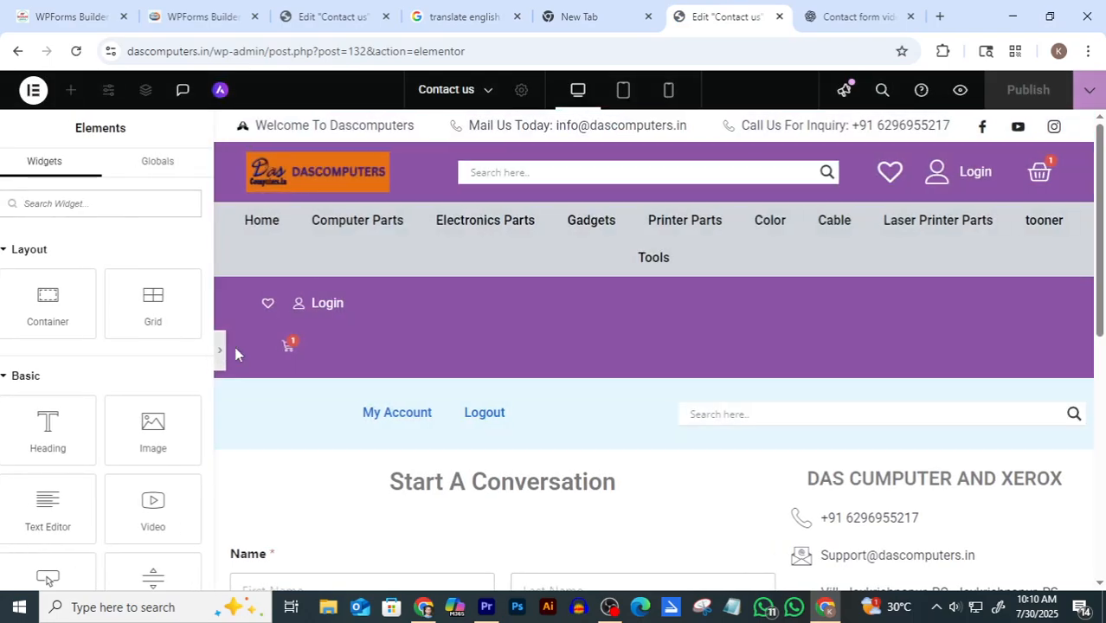
left_click(220, 350)
scroll(551, 439, "down", 3)
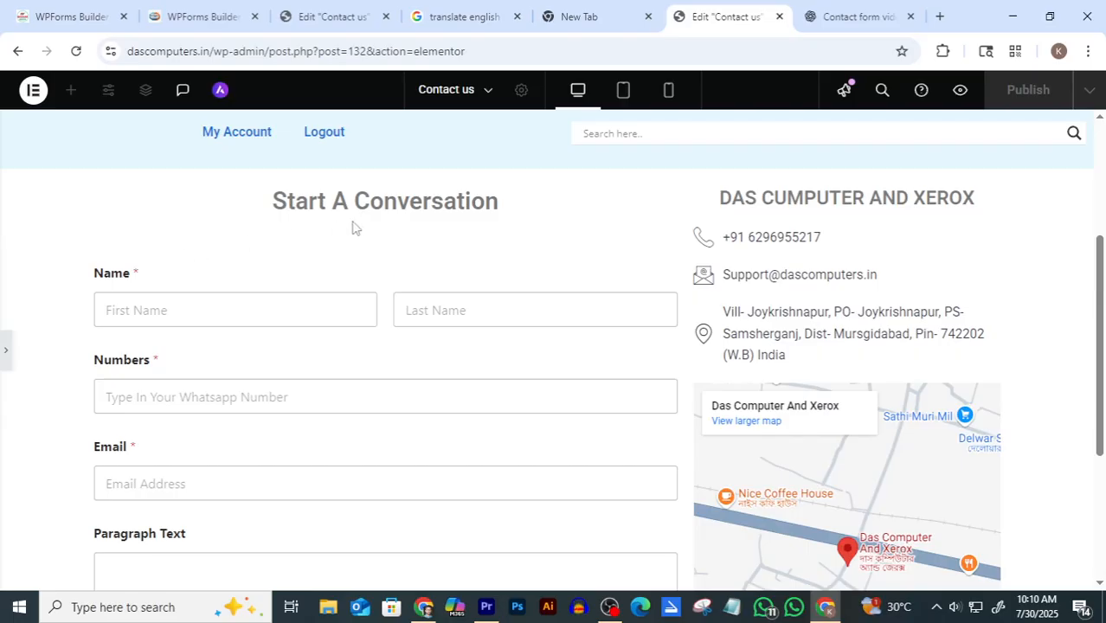
scroll(728, 393, "down", 1)
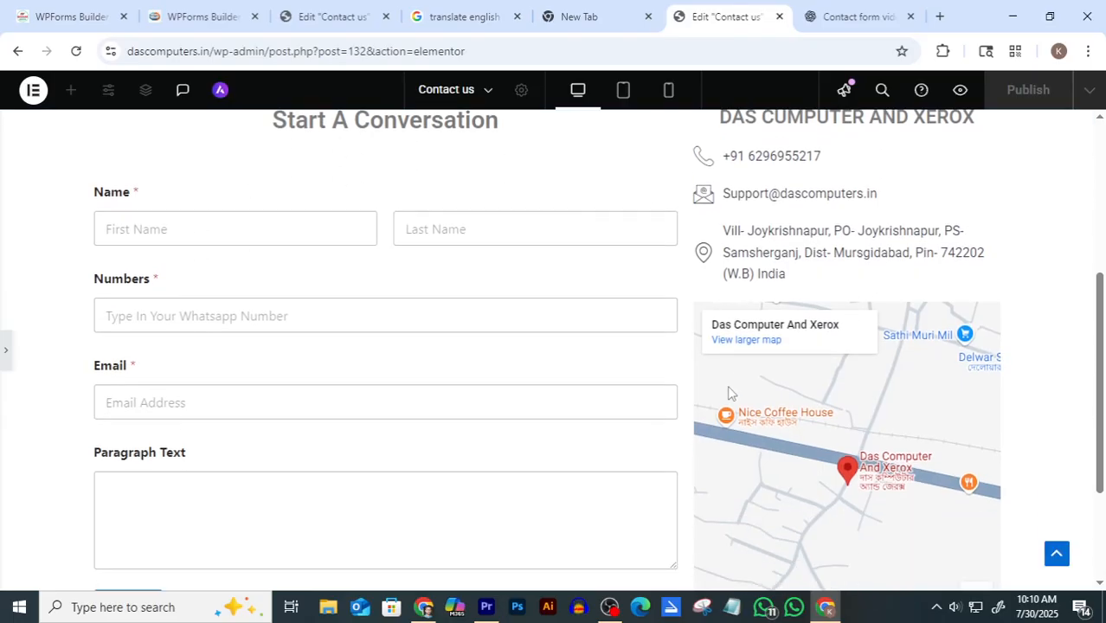
scroll(738, 364, "down", 1)
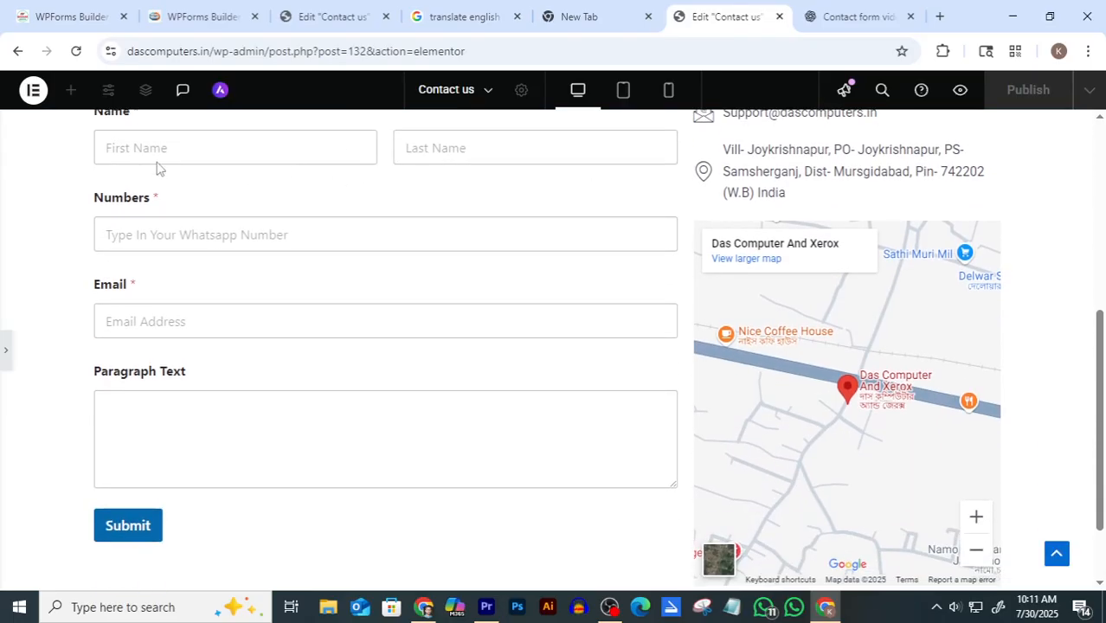
scroll(763, 285, "down", 1)
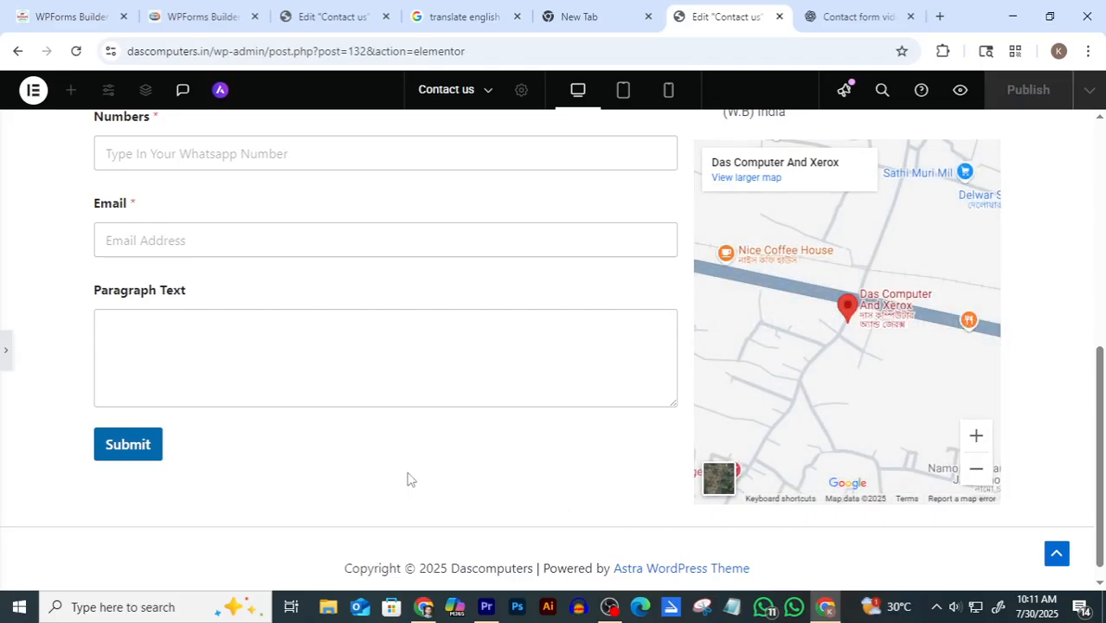
scroll(443, 500, "up", 1)
scroll(443, 499, "up", 1)
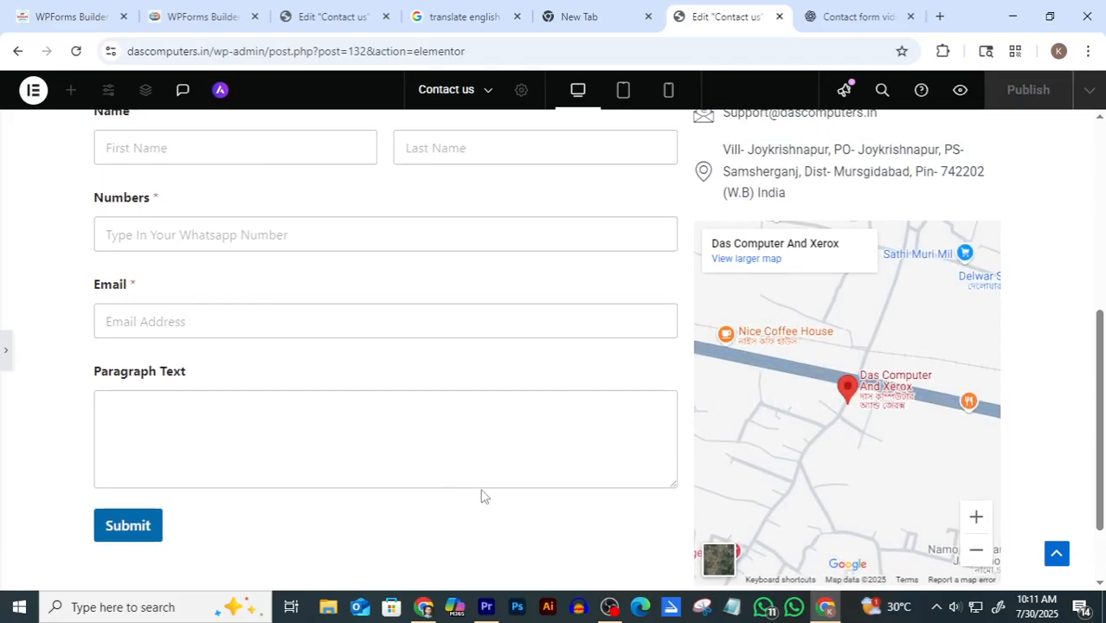
scroll(484, 496, "up", 1)
scroll(483, 496, "up", 1)
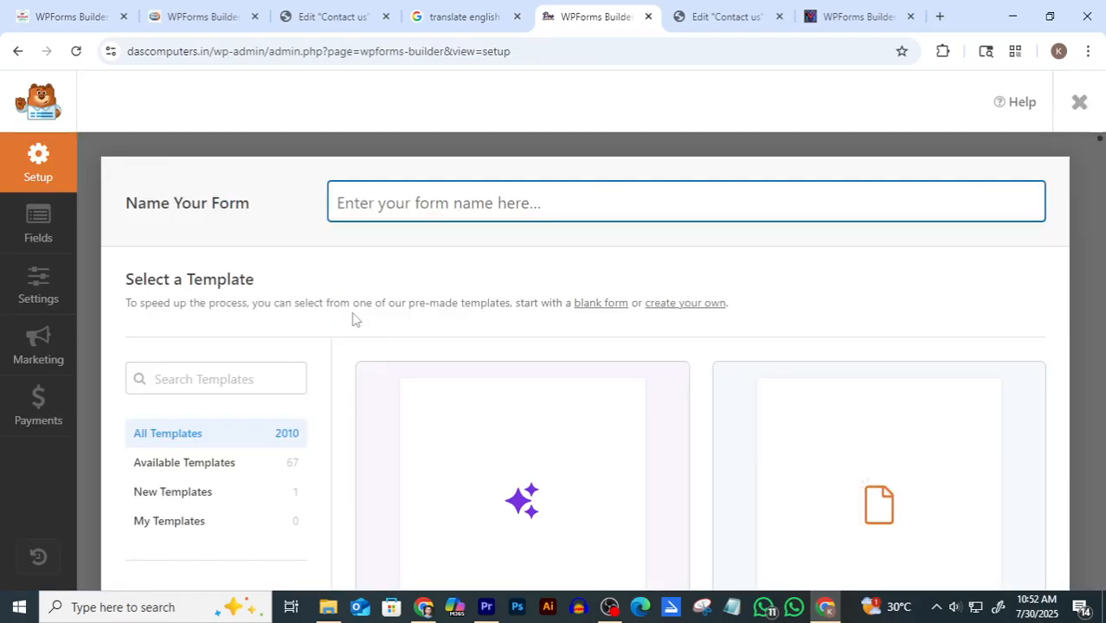
Browse the WPForms templates and start a new Blank Form
scroll(437, 309, "down", 1)
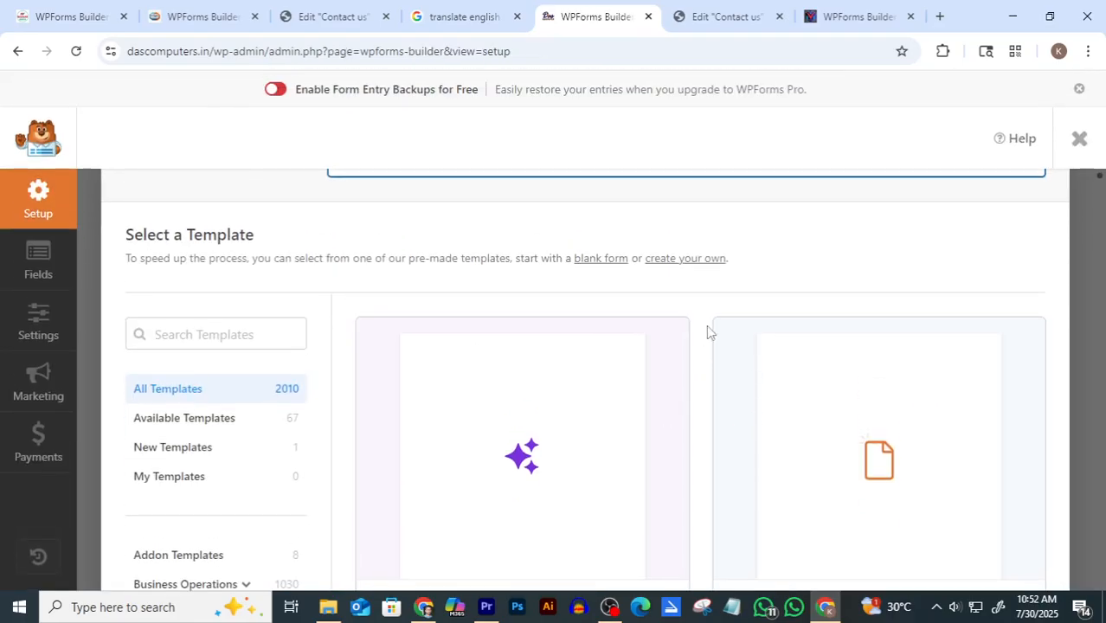
scroll(707, 332, "down", 3)
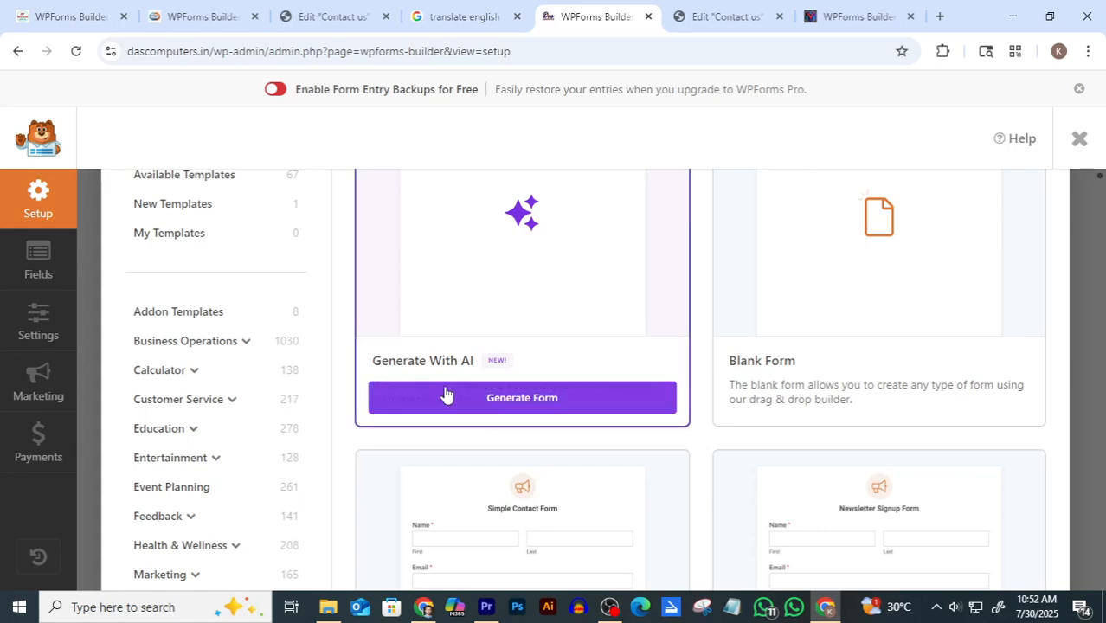
scroll(446, 395, "down", 3)
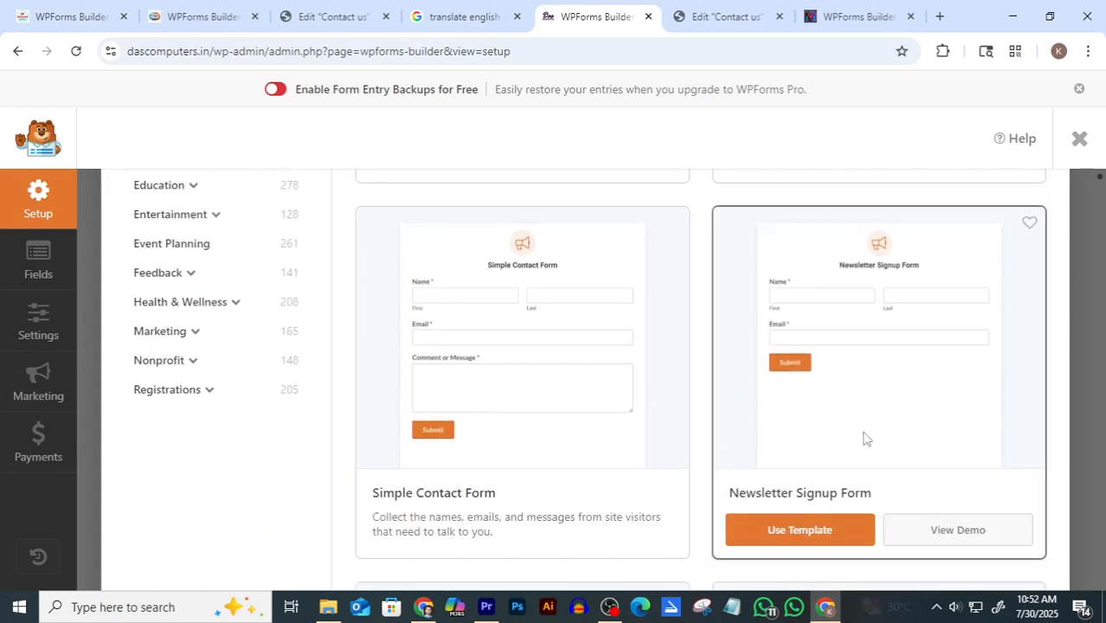
scroll(802, 366, "down", 1)
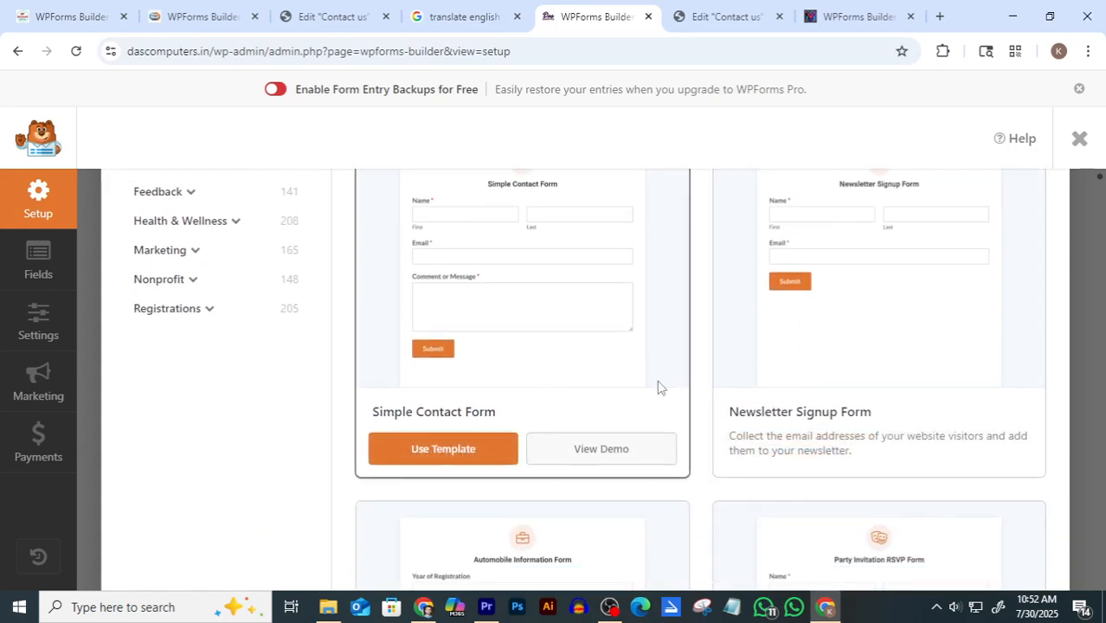
scroll(603, 379, "up", 1)
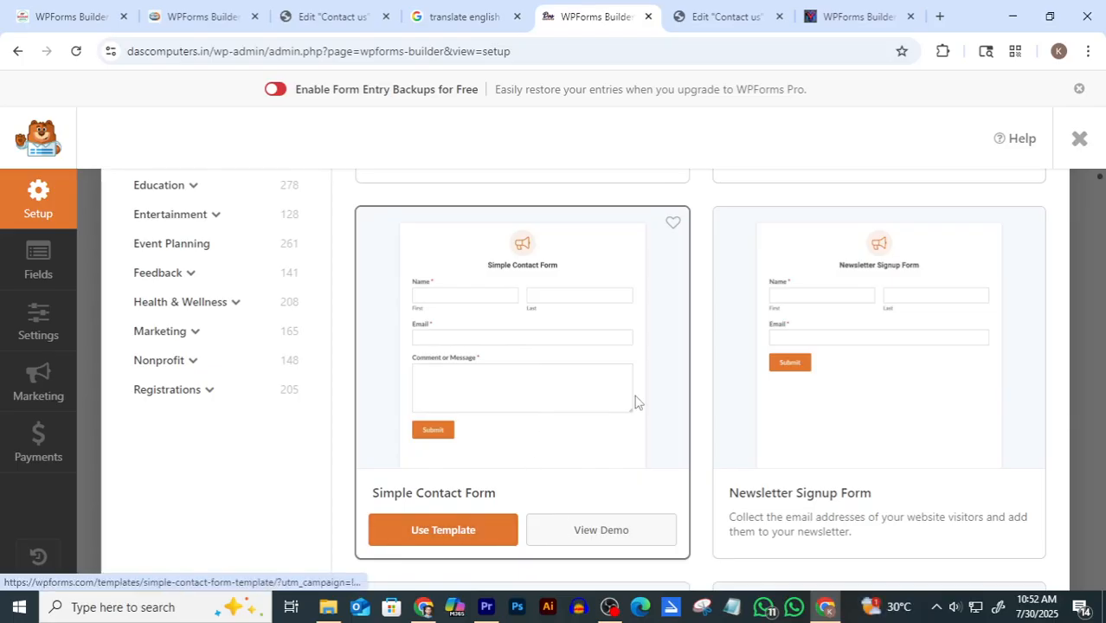
scroll(660, 406, "up", 1)
left_click(878, 229)
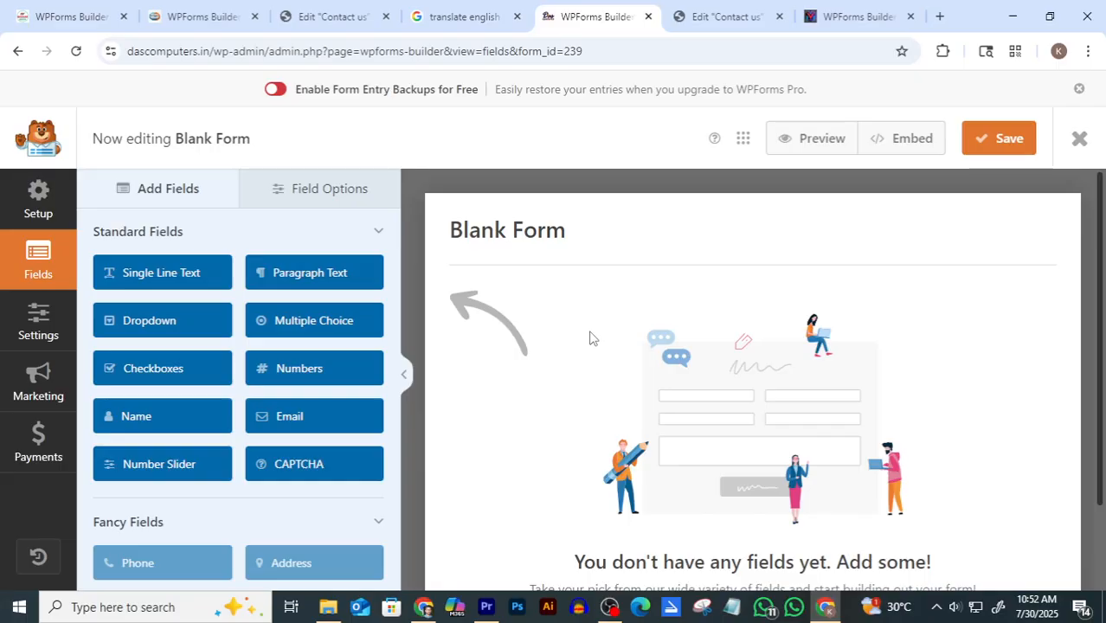
Glance at the Contact us editor, then add a Name field to the blank form
left_click(716, 17)
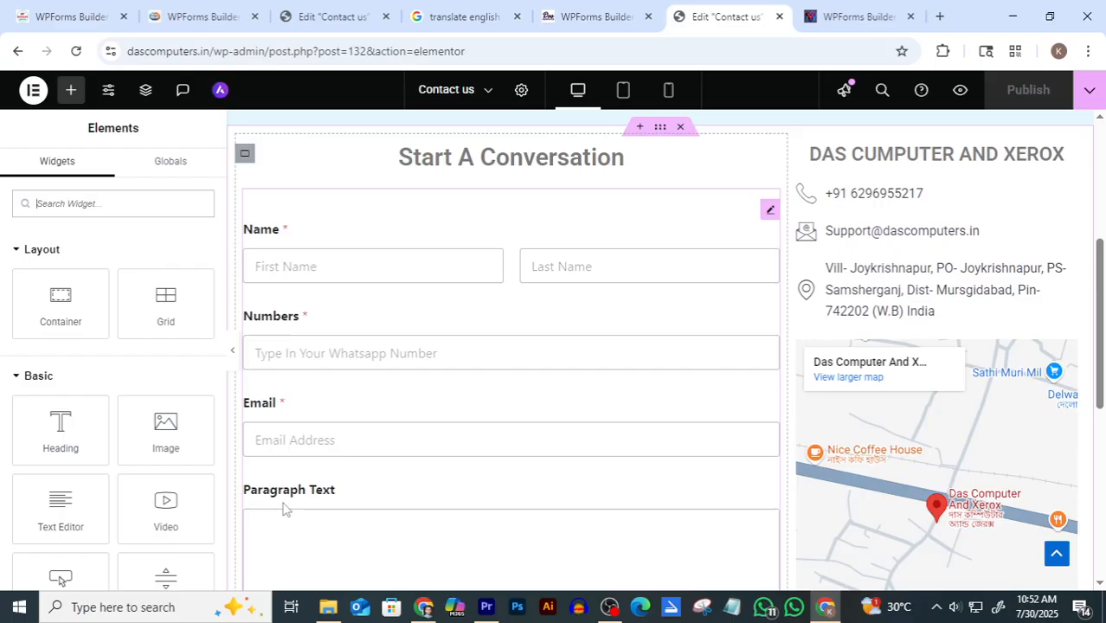
left_click(598, 17)
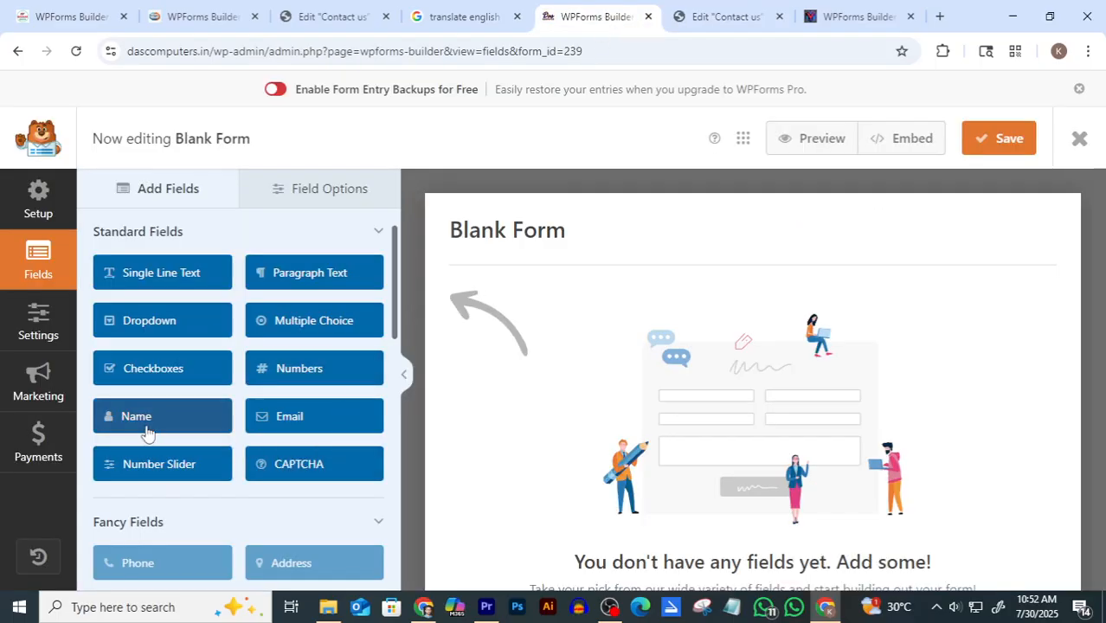
left_click(140, 424)
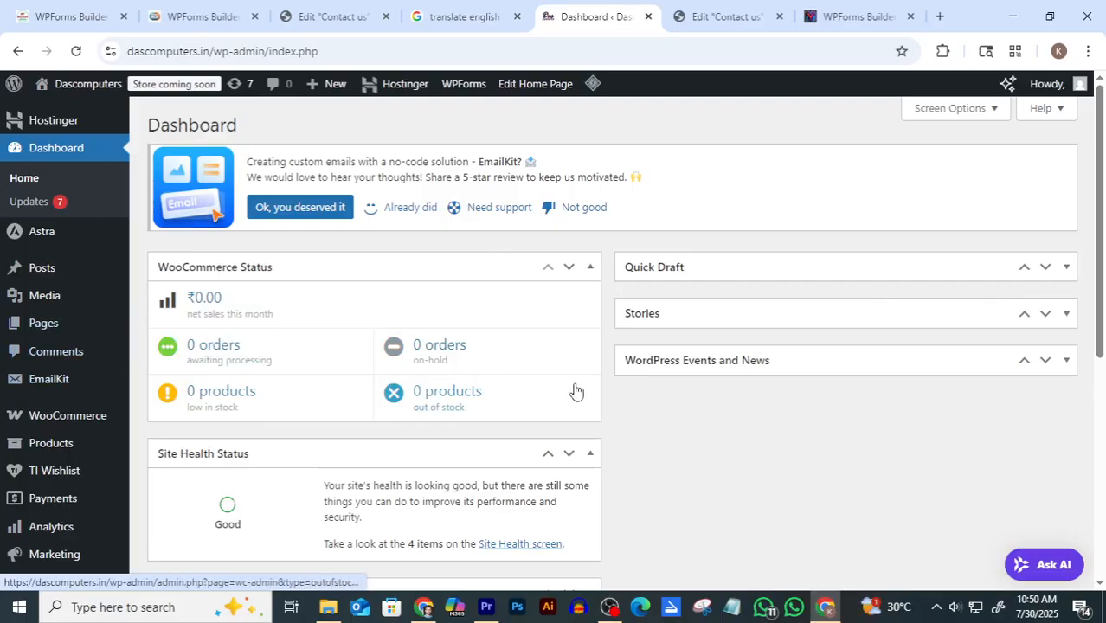
Switch to the Contact us Elementor editor and scroll through its form and contact column
left_click(714, 11)
scroll(531, 294, "up", 1)
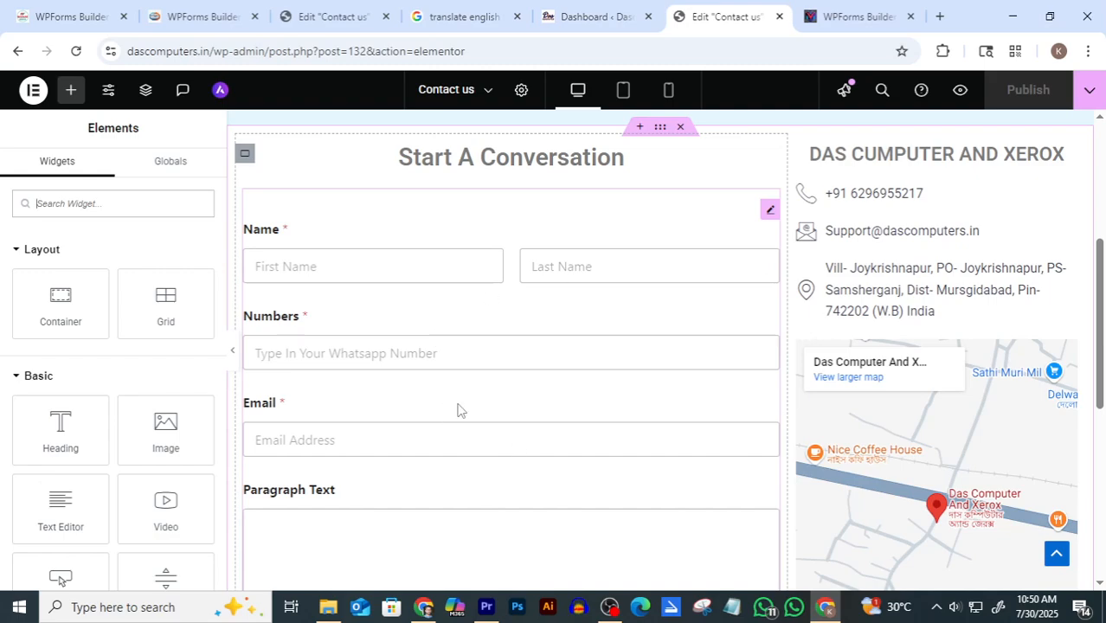
scroll(526, 420, "down", 1)
scroll(553, 397, "up", 2)
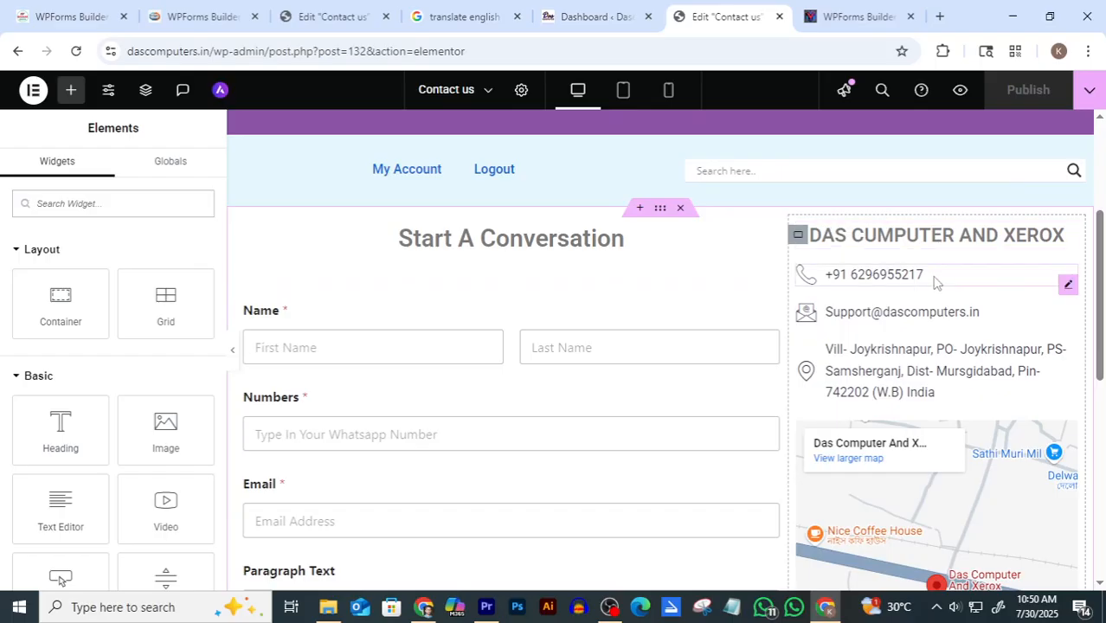
scroll(930, 374, "down", 1)
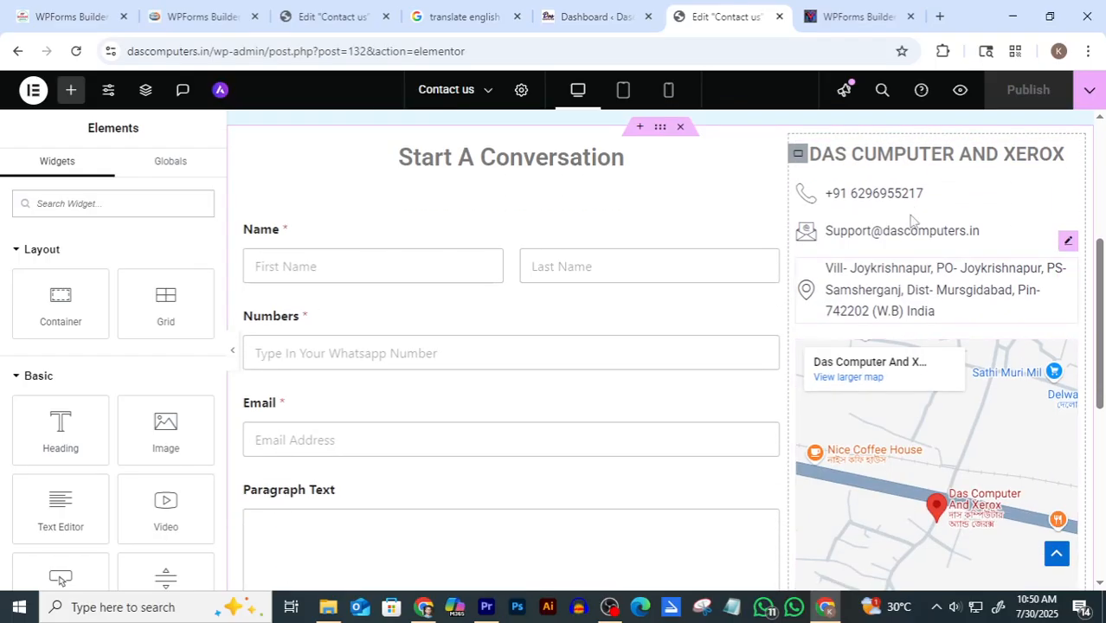
scroll(918, 227, "down", 1)
scroll(926, 239, "down", 1)
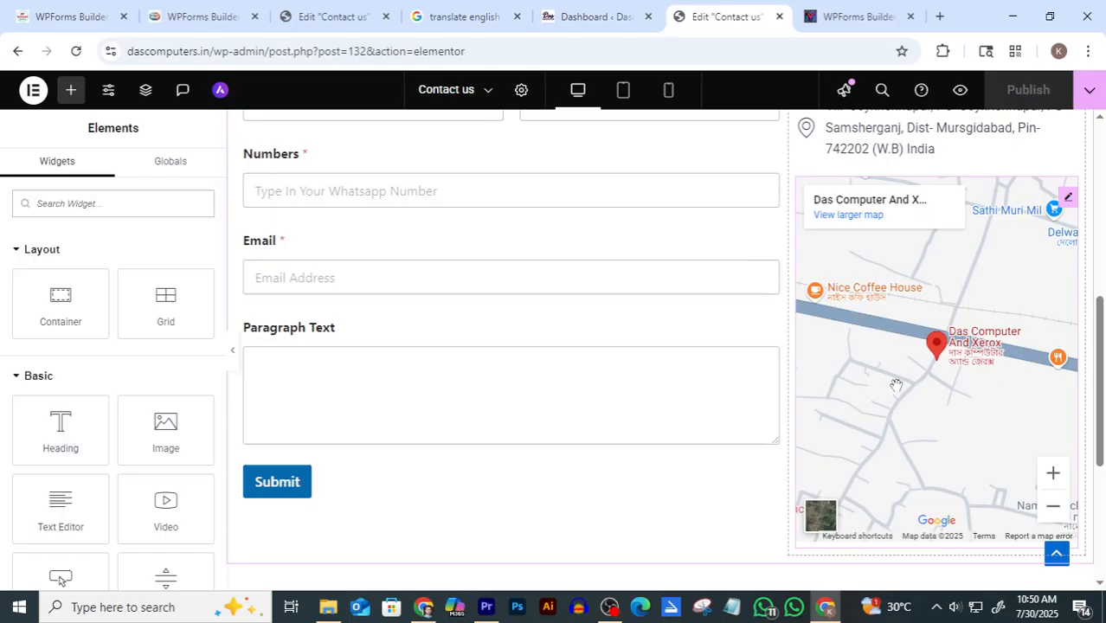
scroll(673, 374, "up", 2)
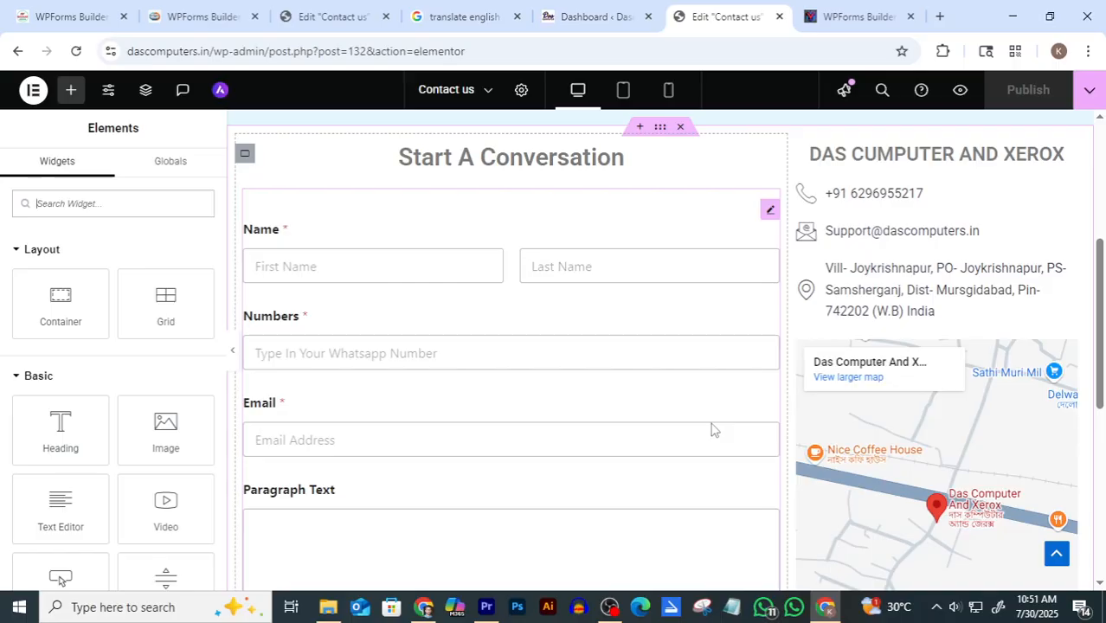
Search the plugin directory for 'wpforms' and confirm WPForms is installed and active
left_click(596, 17)
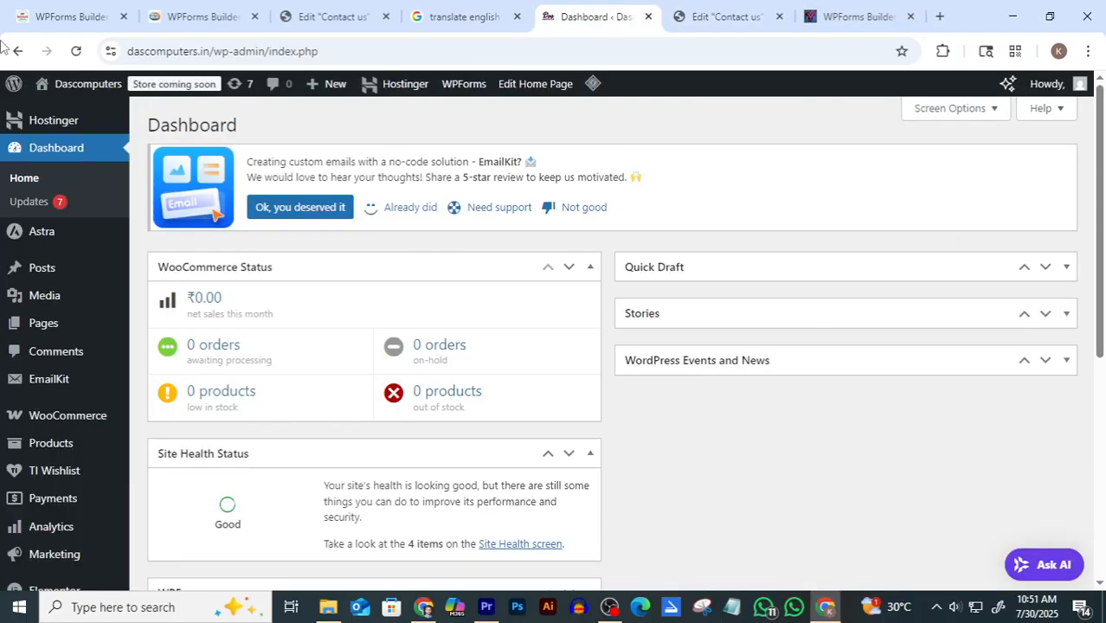
scroll(72, 336, "down", 4)
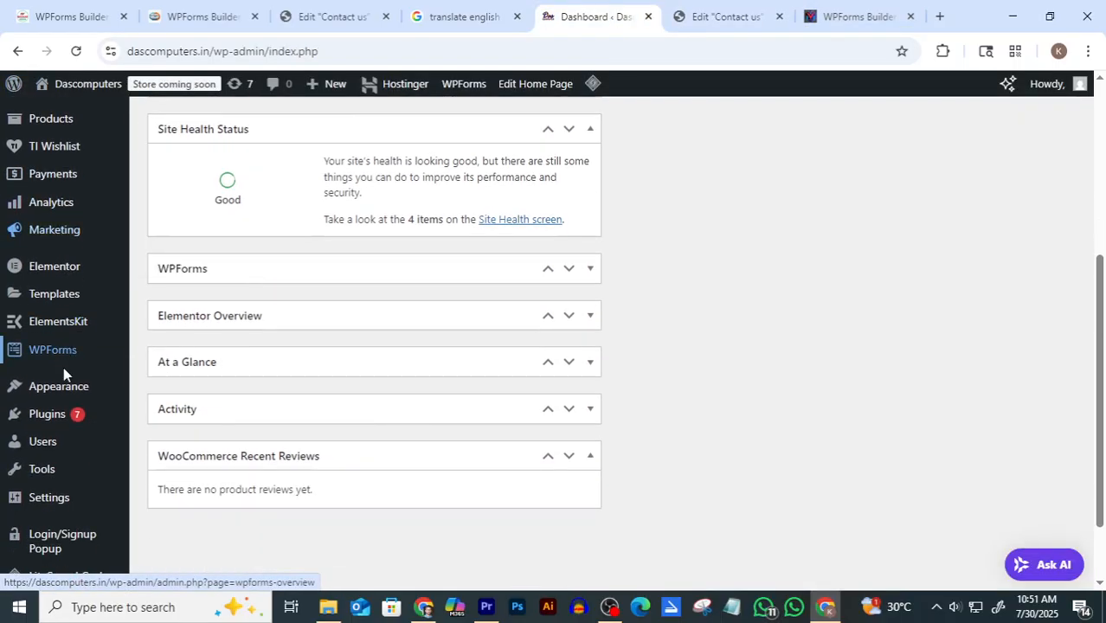
mouse_move(45, 423)
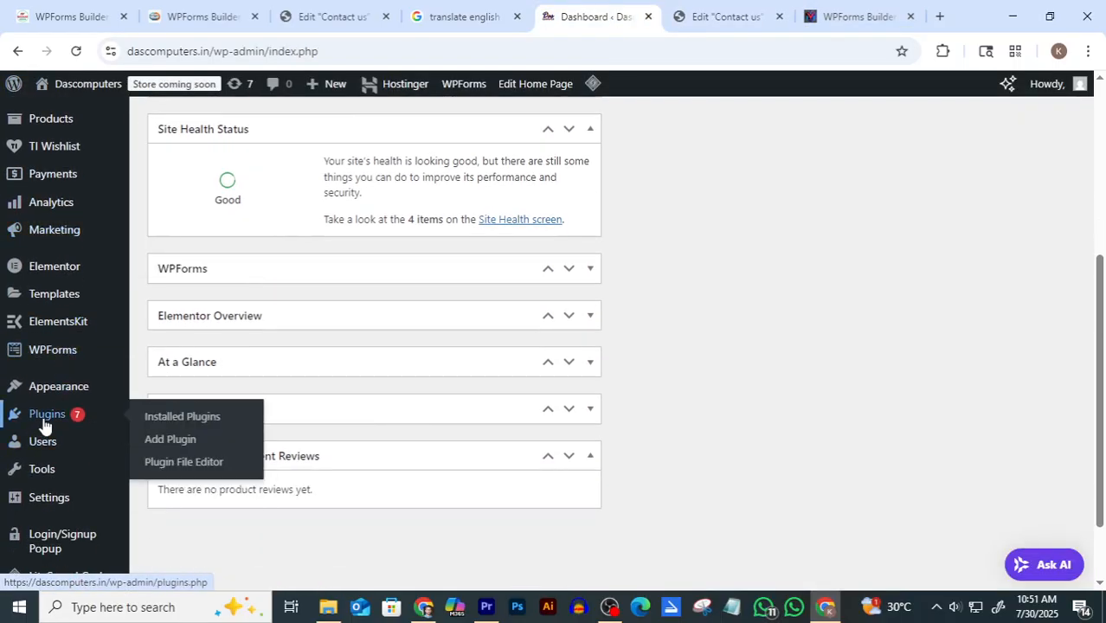
left_click(171, 439)
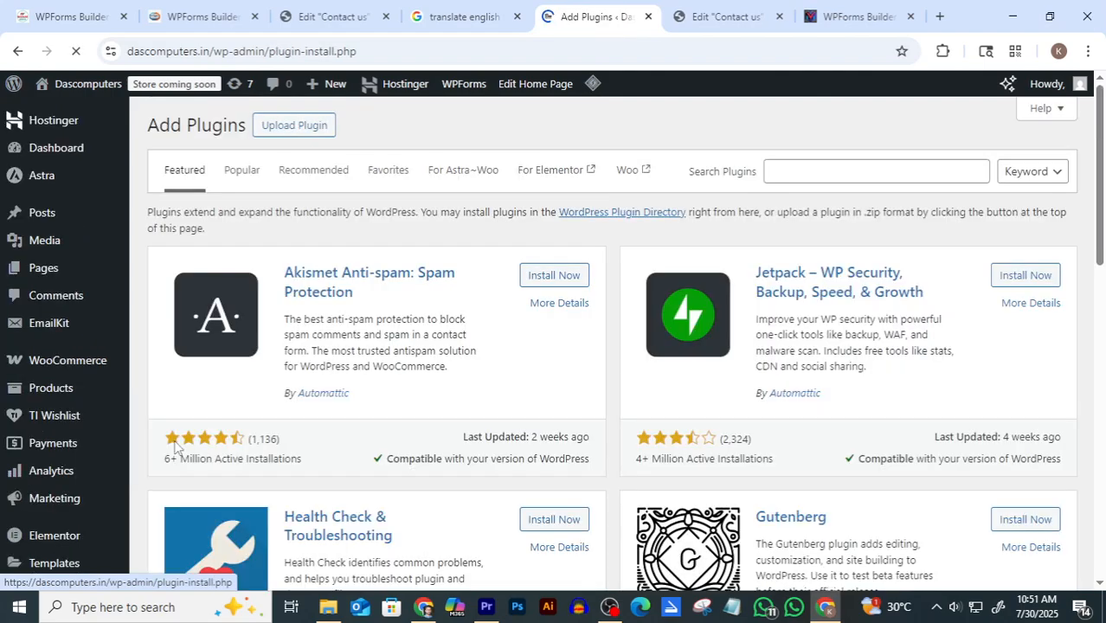
left_click(819, 174)
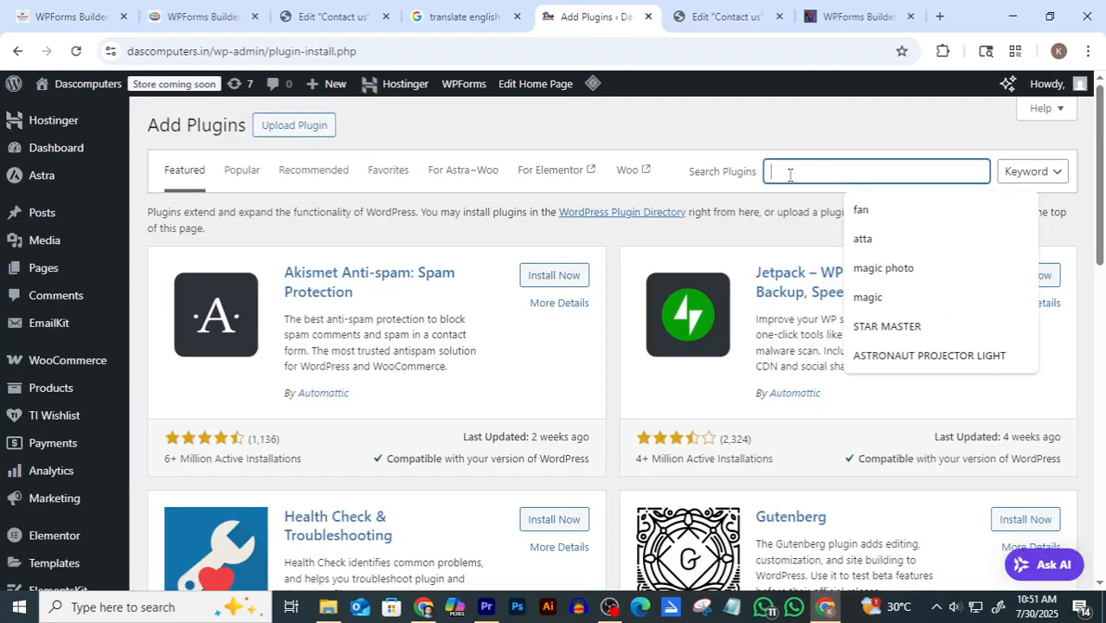
type("wpf")
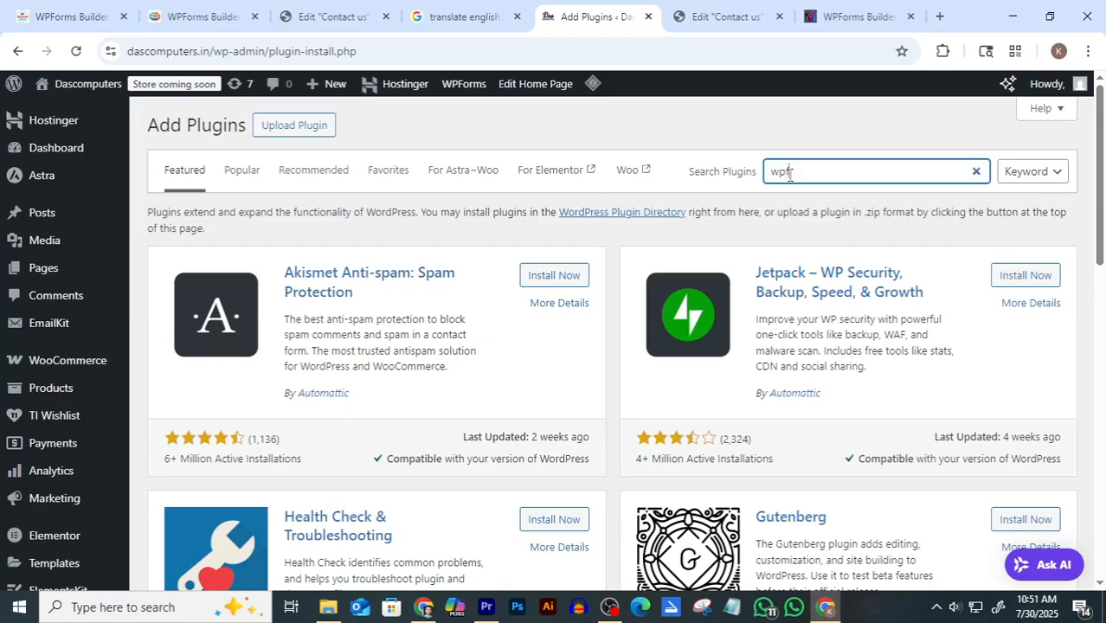
type("orms")
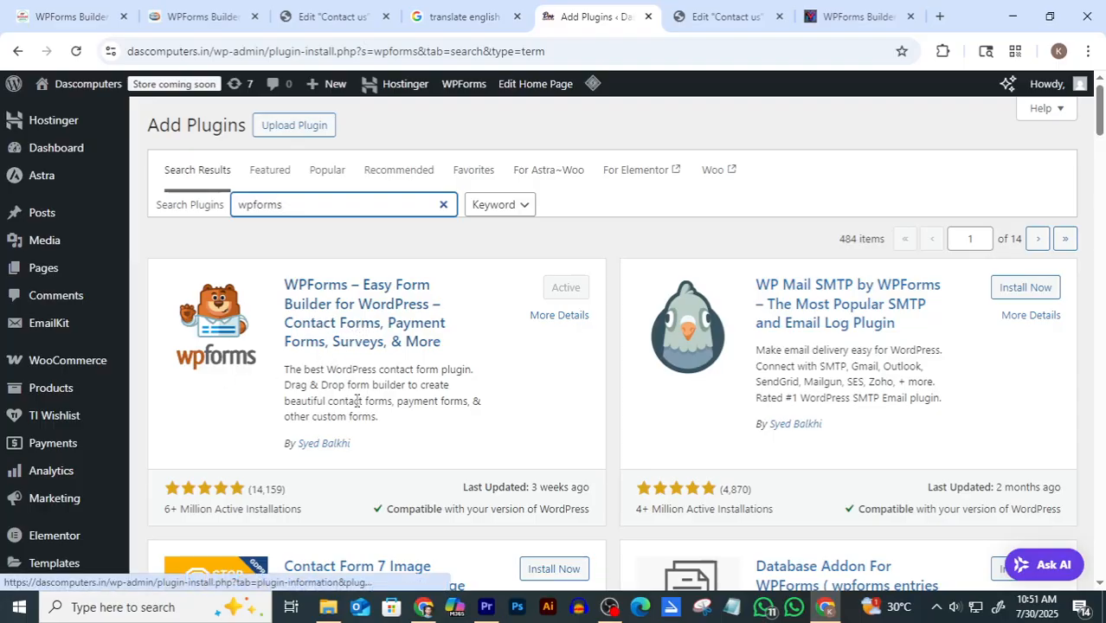
scroll(208, 433, "down", 1)
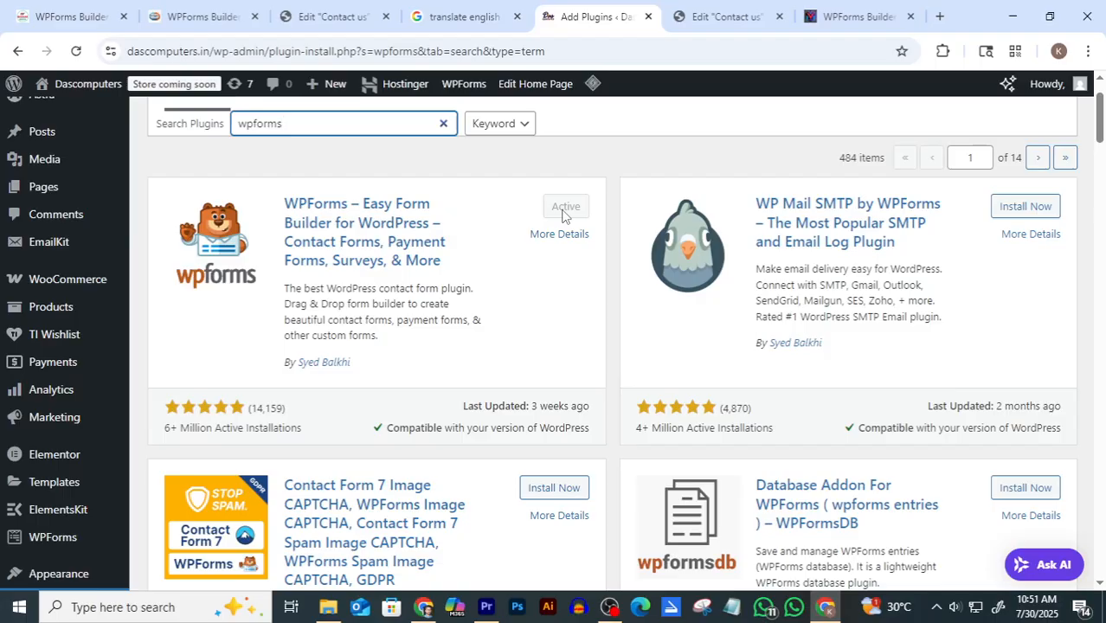
scroll(54, 320, "down", 2)
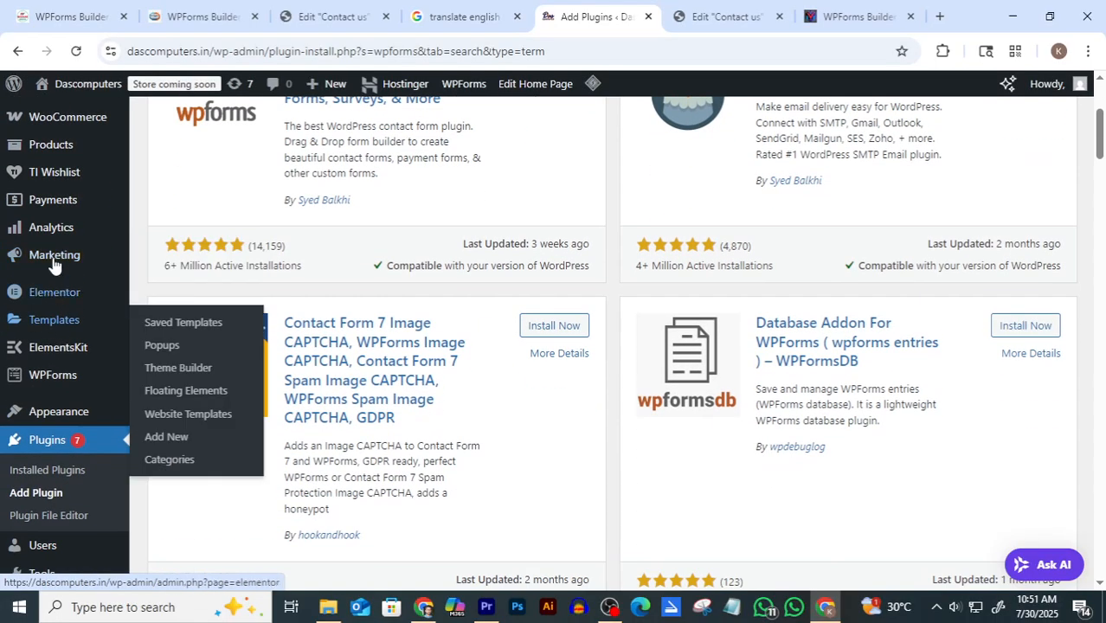
mouse_move(39, 381)
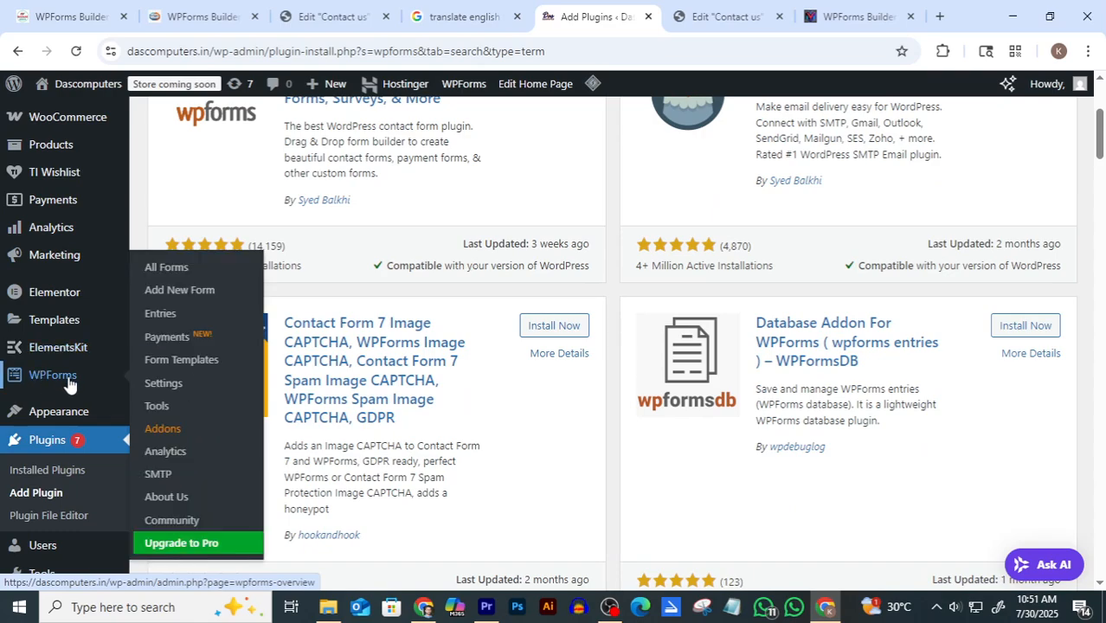
From WPForms All Forms, start a new form and browse the templates down to Blank Form
left_click(172, 273)
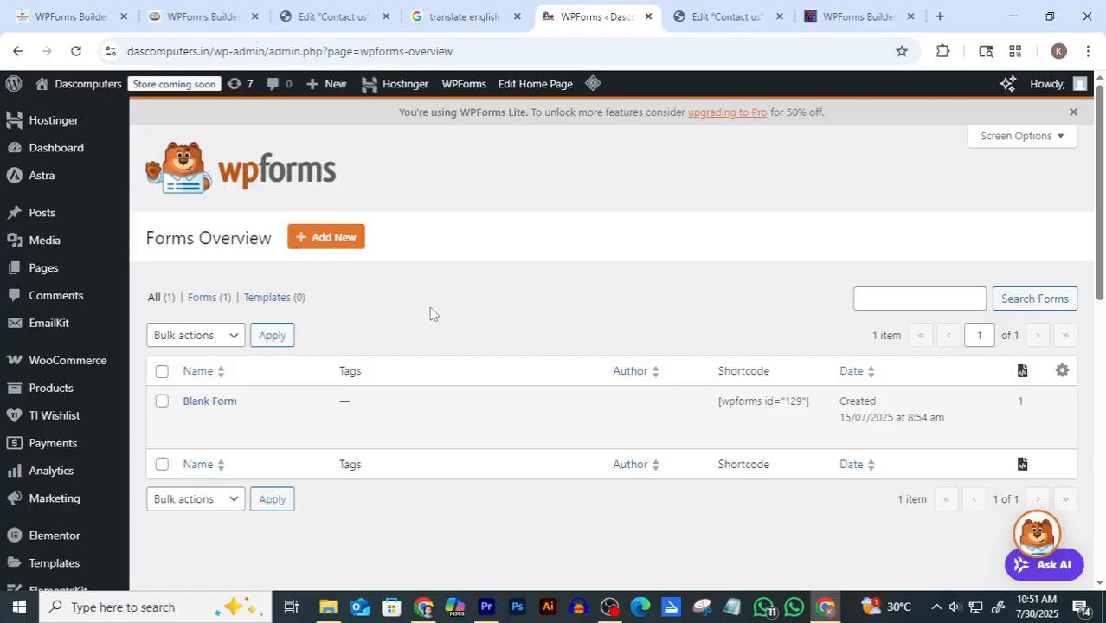
scroll(432, 311, "down", 1)
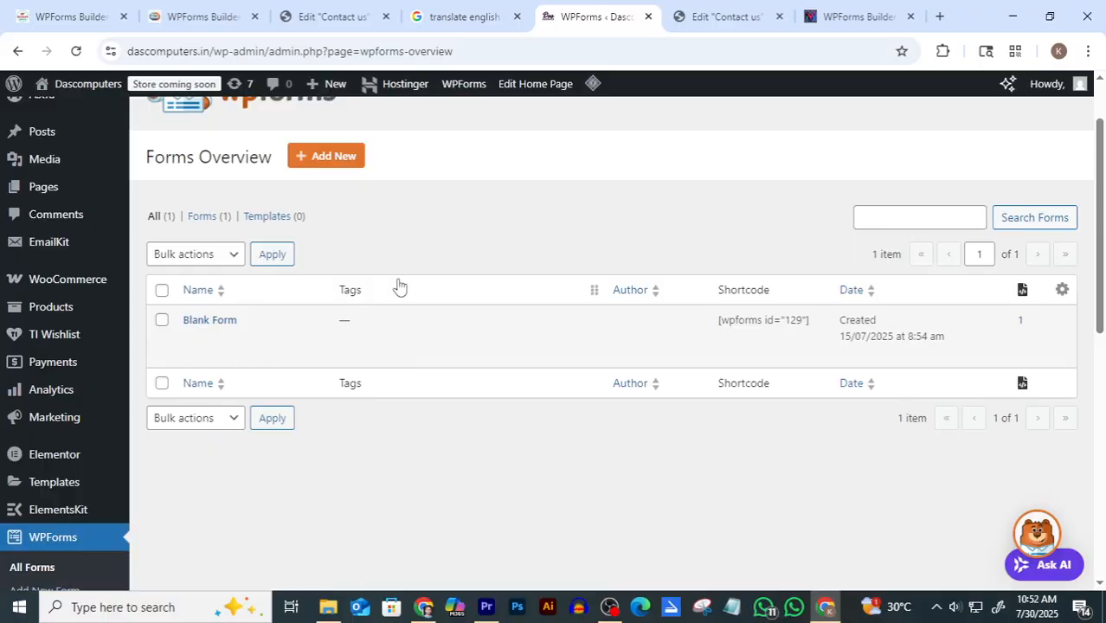
scroll(337, 238, "up", 1)
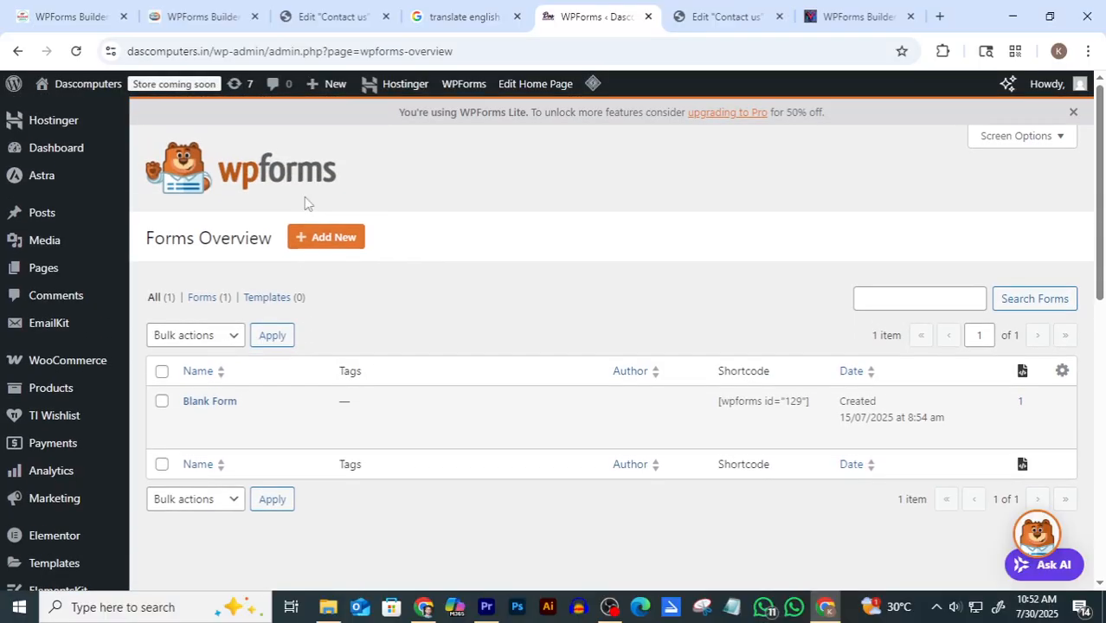
left_click(327, 248)
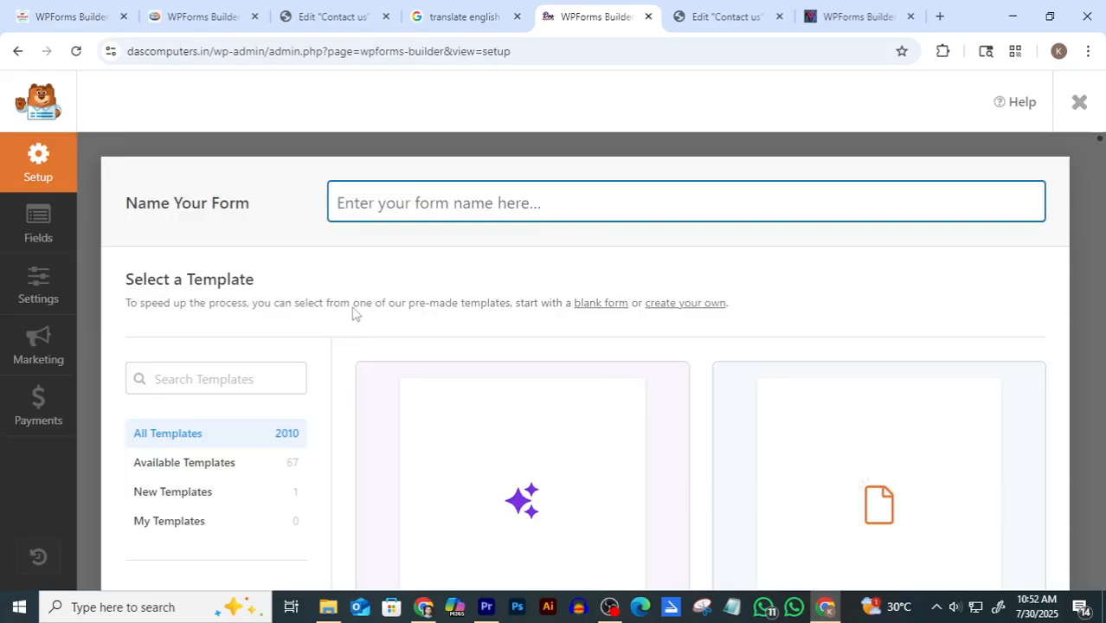
scroll(437, 310, "down", 1)
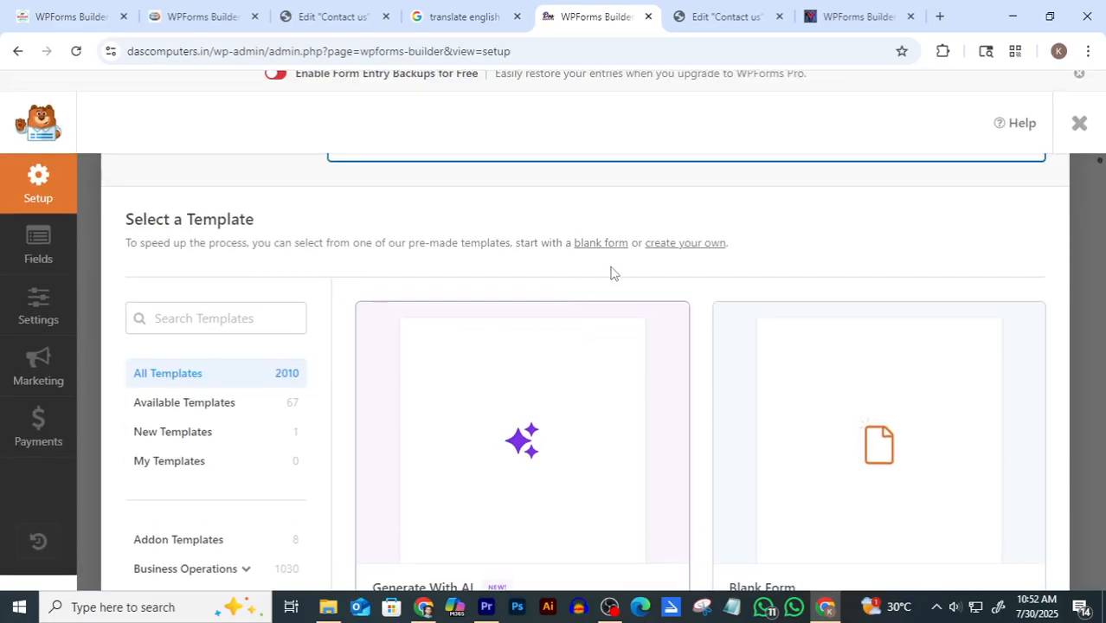
scroll(708, 331, "down", 3)
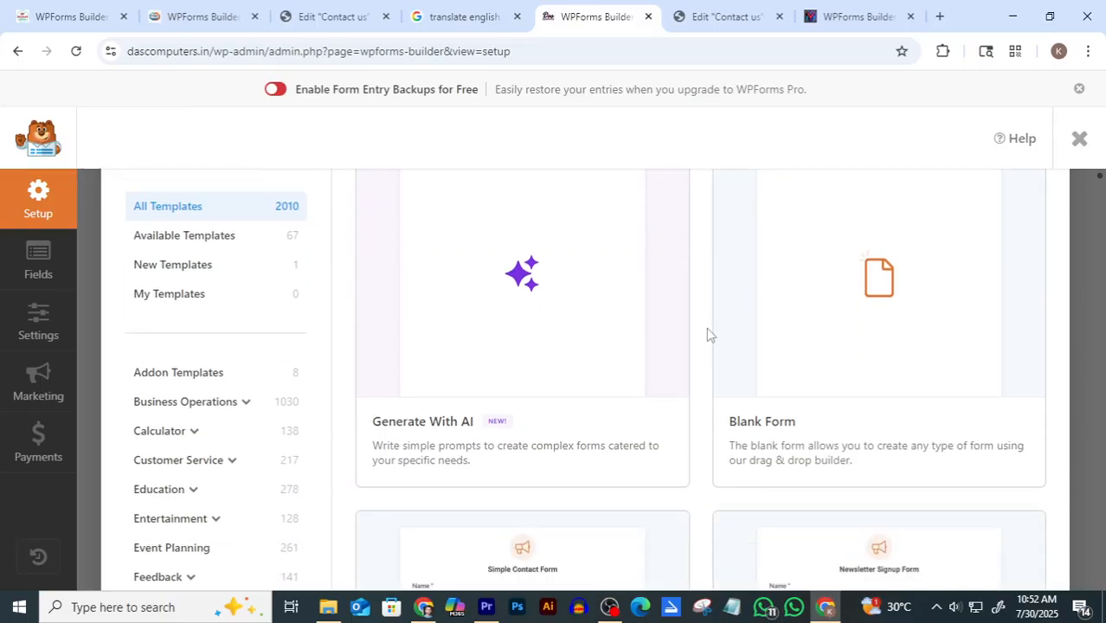
scroll(742, 450, "down", 3)
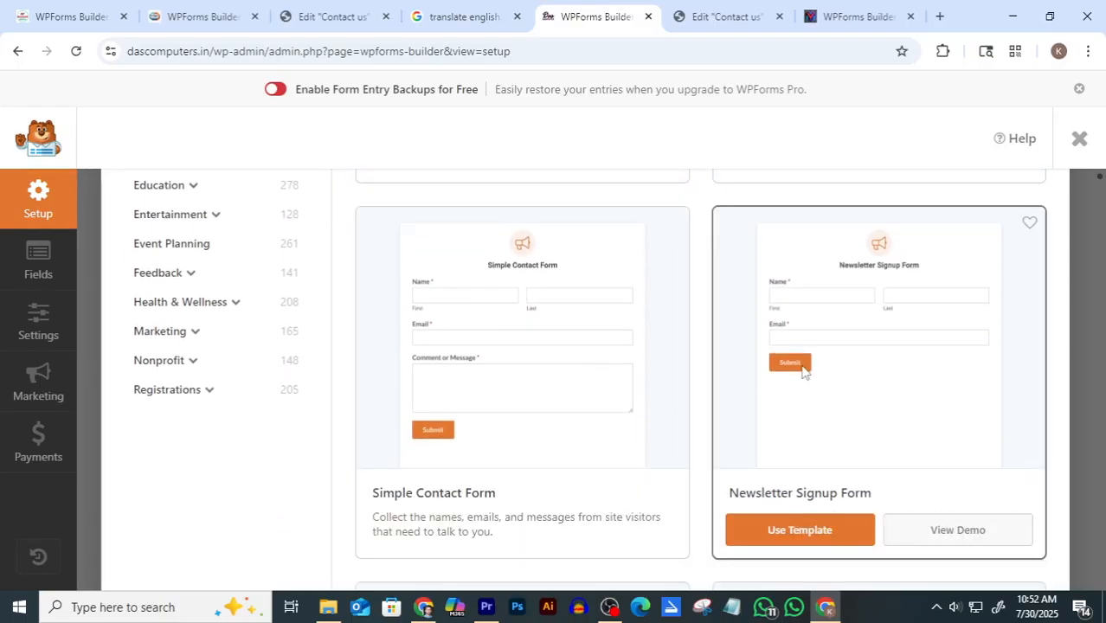
scroll(802, 366, "down", 1)
scroll(603, 378, "up", 1)
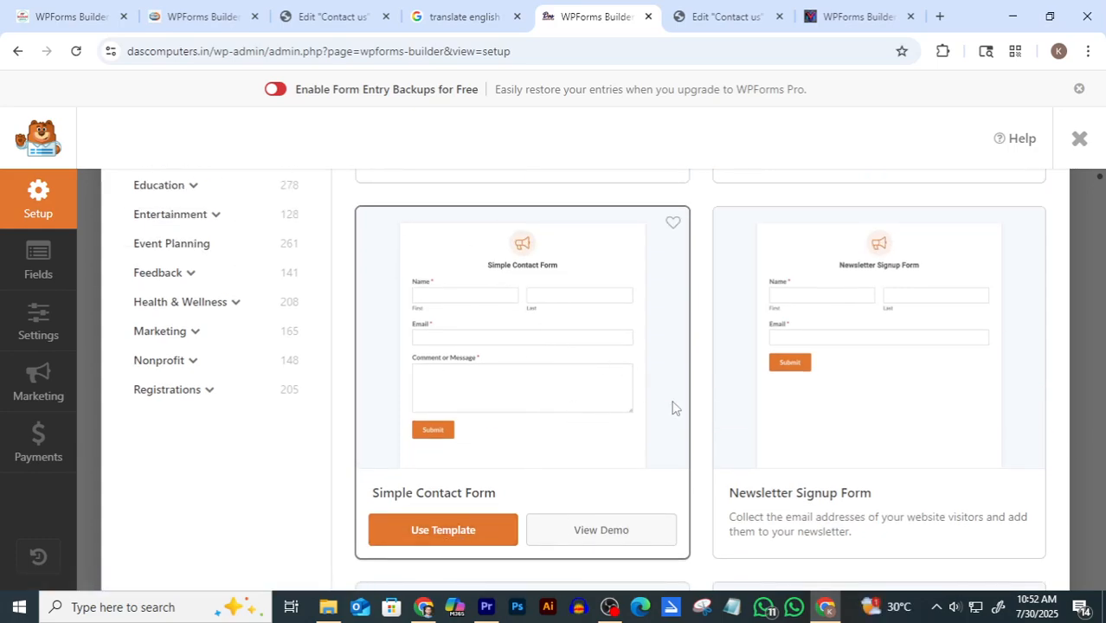
scroll(684, 406, "up", 3)
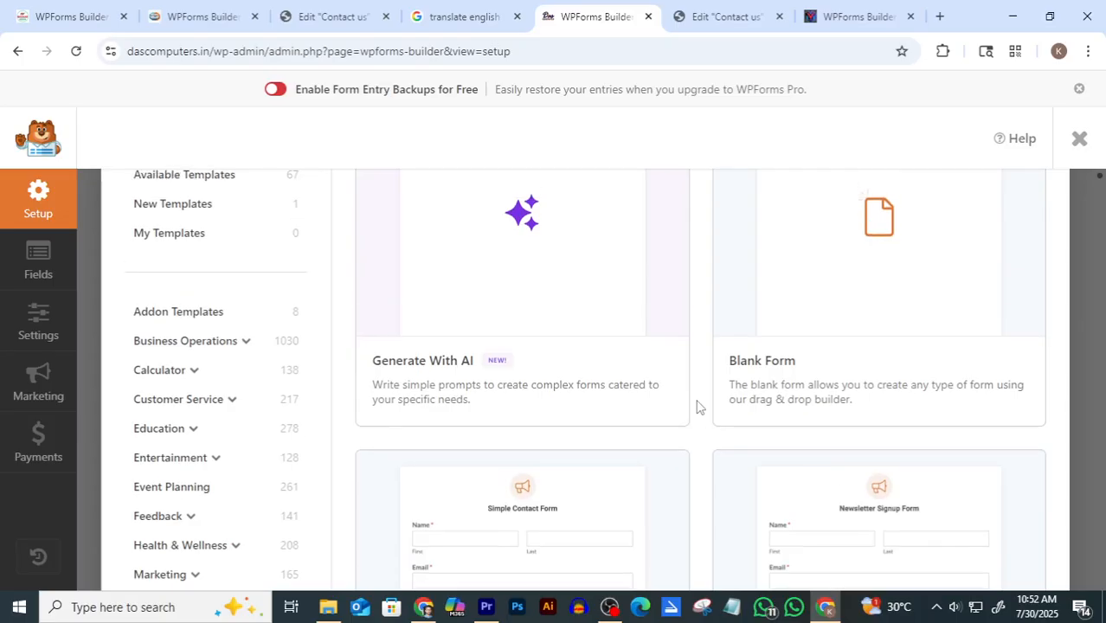
scroll(699, 406, "up", 1)
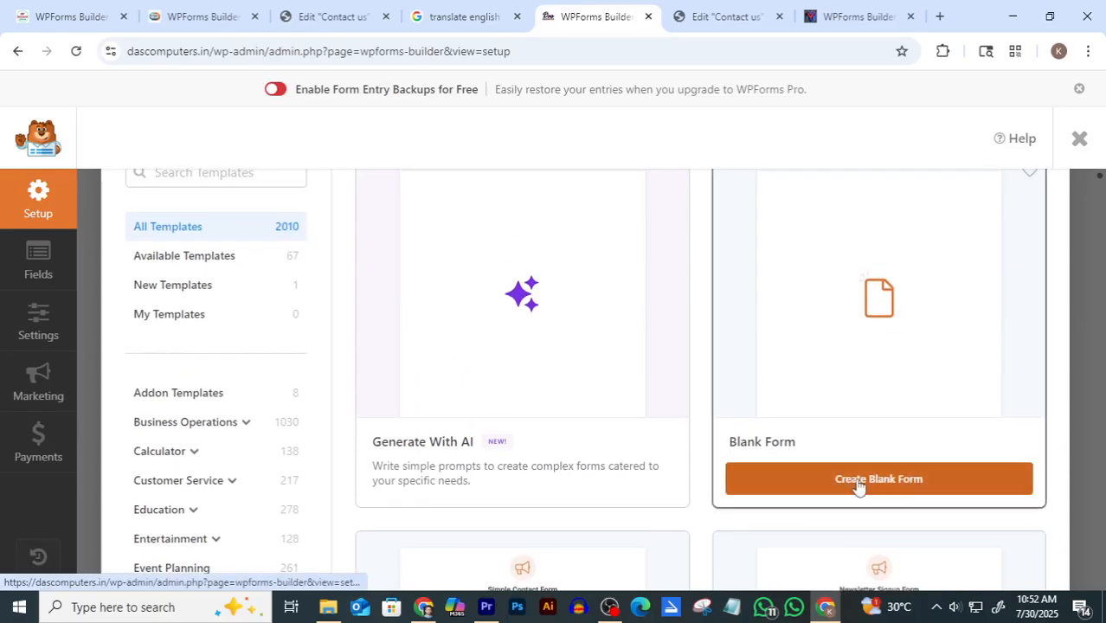
Create a Blank Form, briefly check the Contact us editor, and return to the builder
left_click(909, 397)
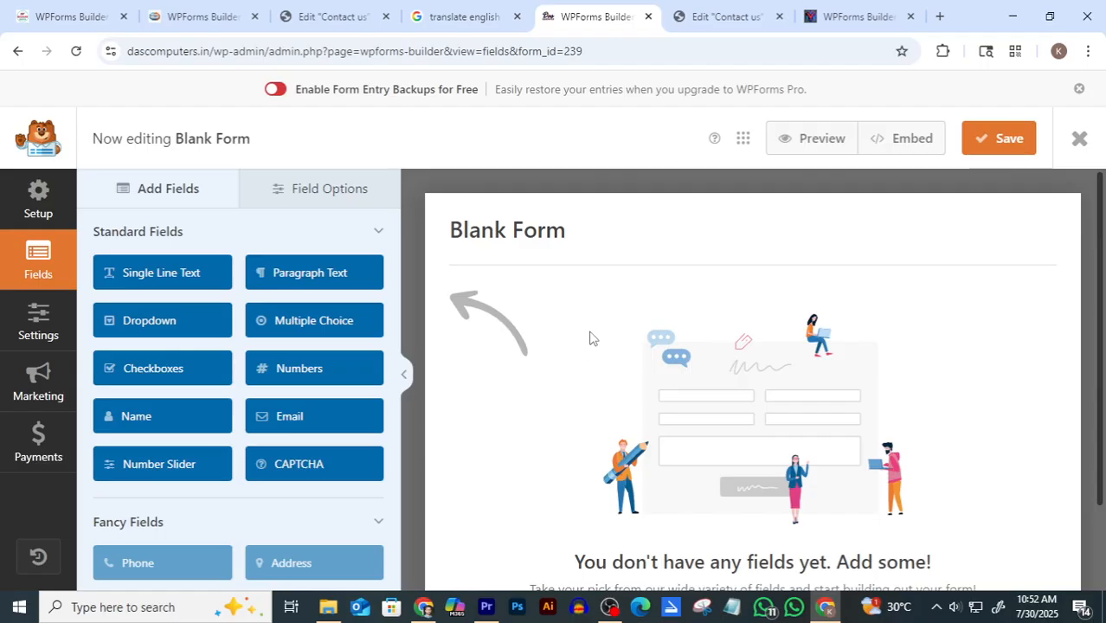
left_click(721, 16)
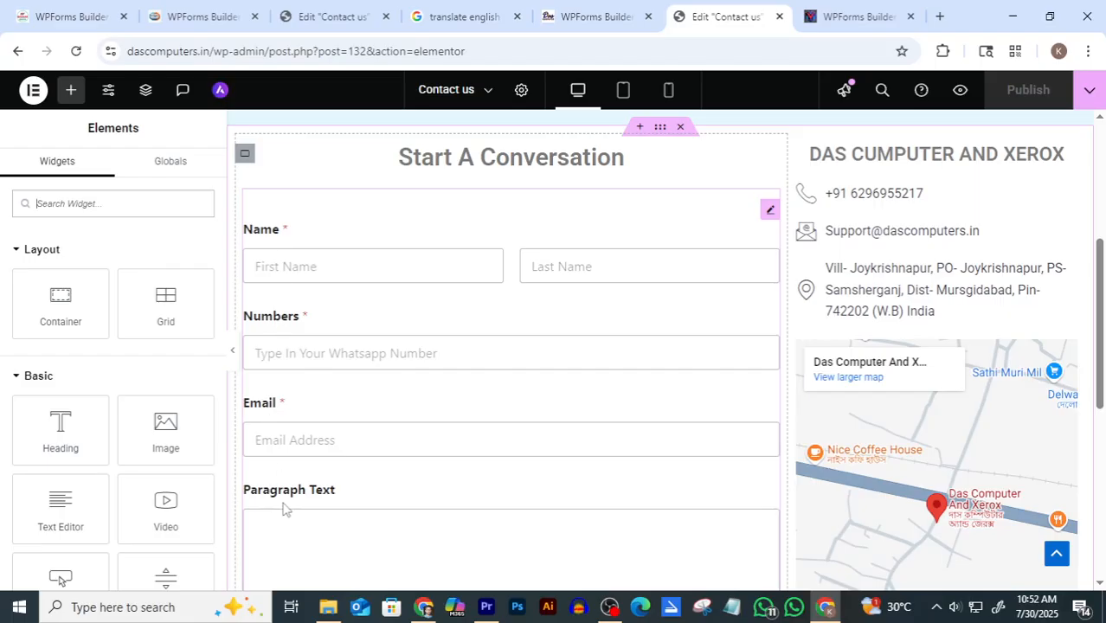
left_click(595, 16)
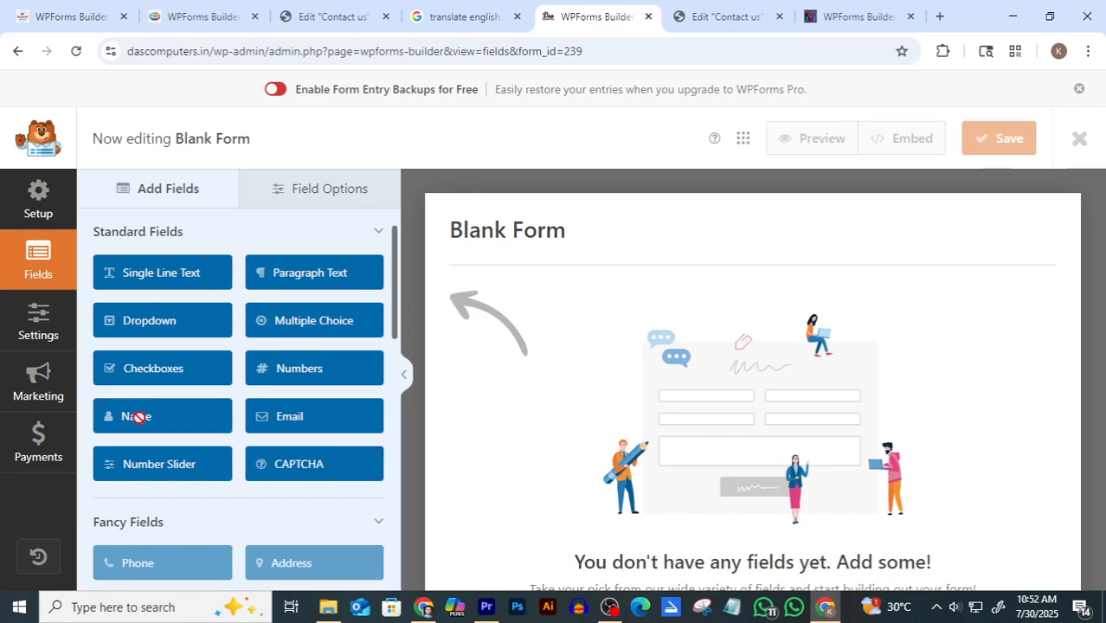
Add Name, Numbers, Email and Paragraph Text fields to the Blank Form
left_click(141, 422)
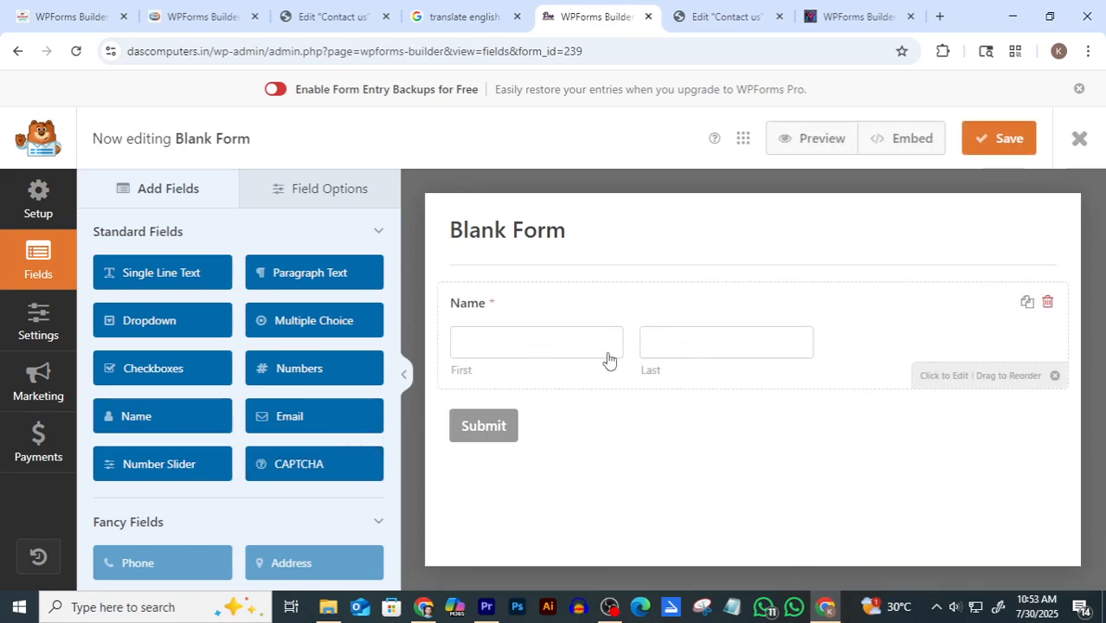
left_click(309, 367)
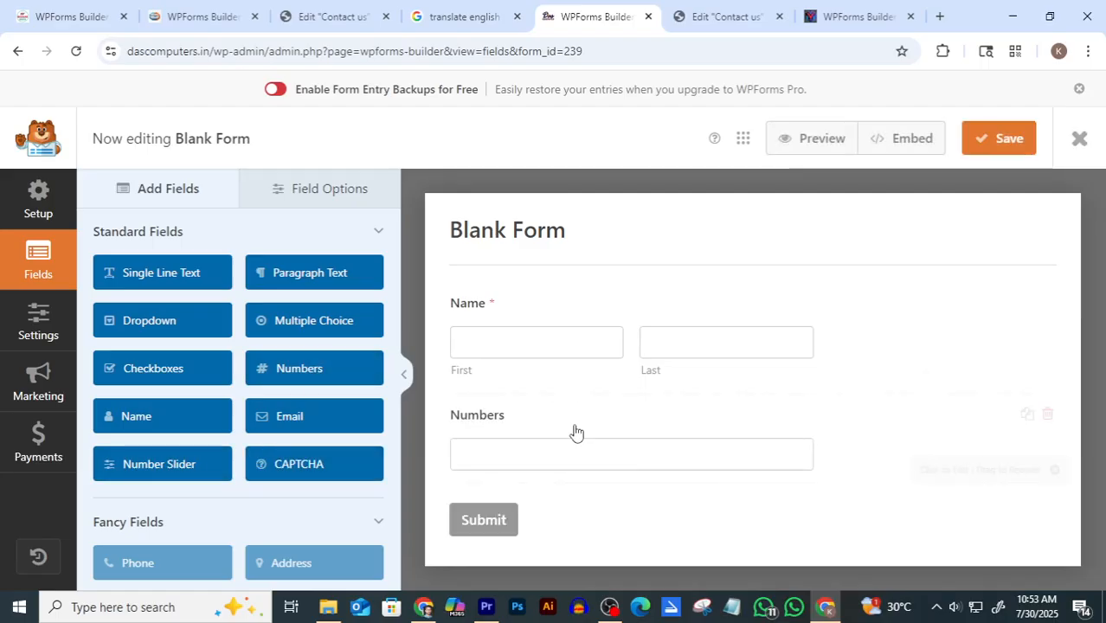
left_click(307, 429)
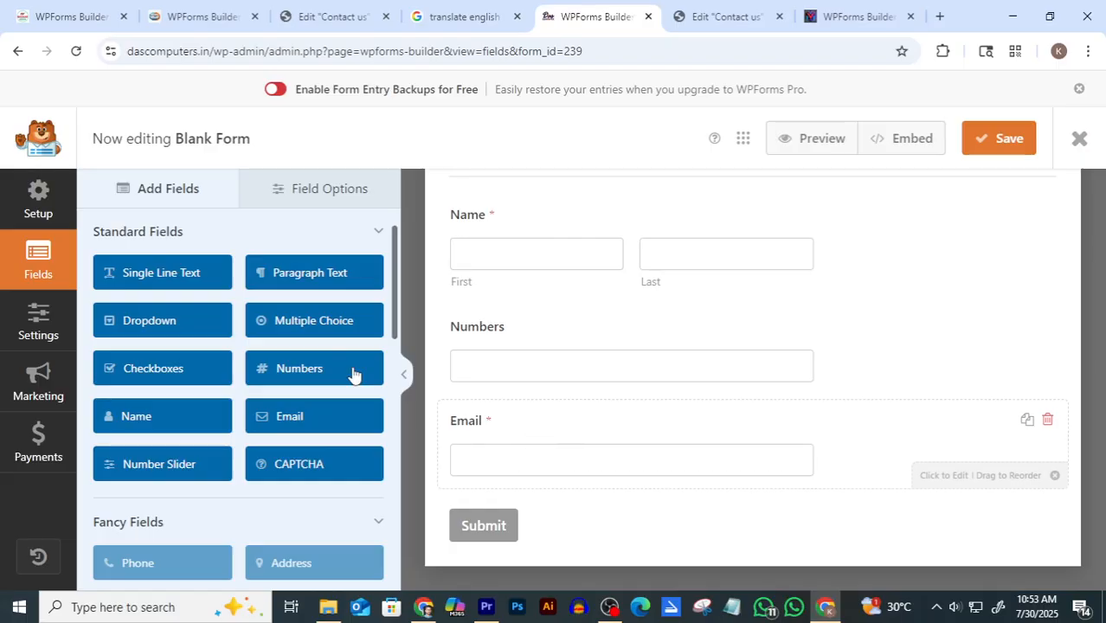
left_click(302, 275)
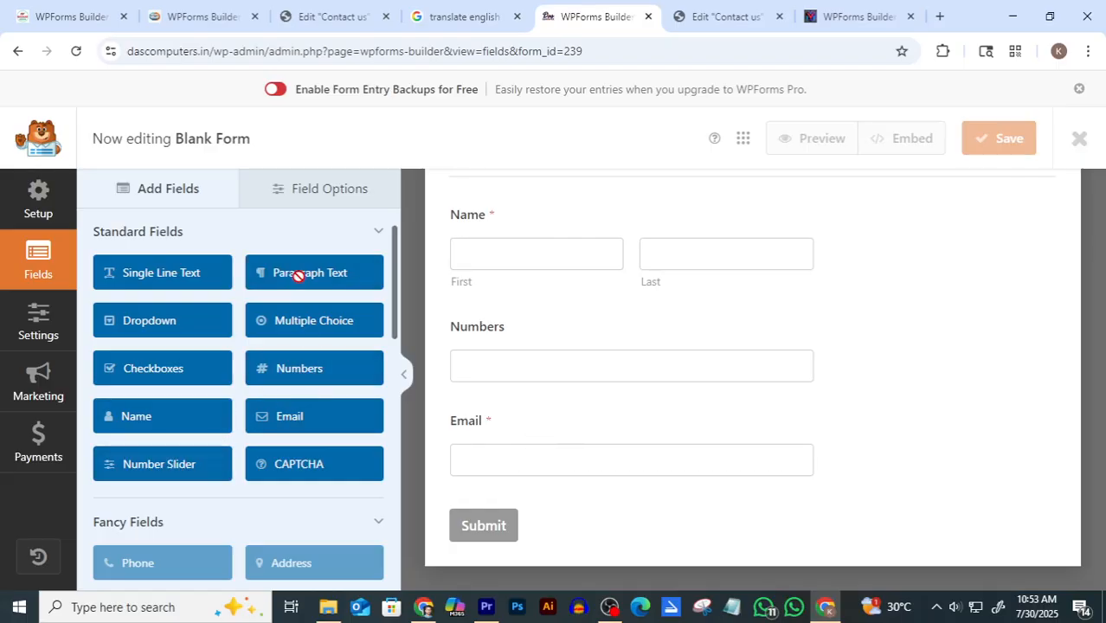
scroll(585, 399, "up", 1)
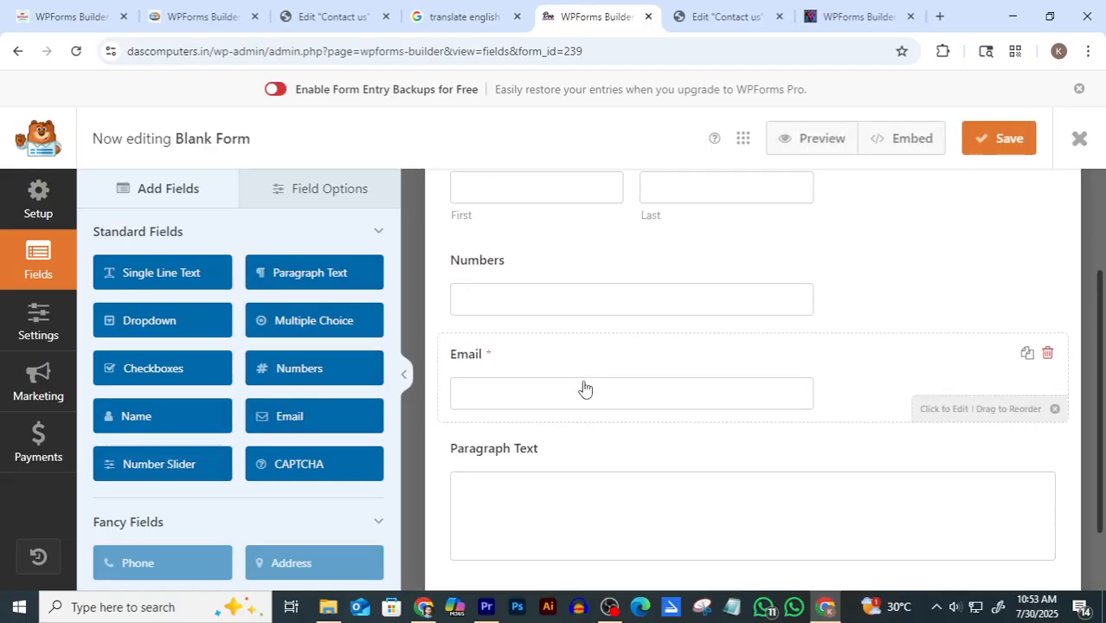
scroll(585, 394, "up", 3)
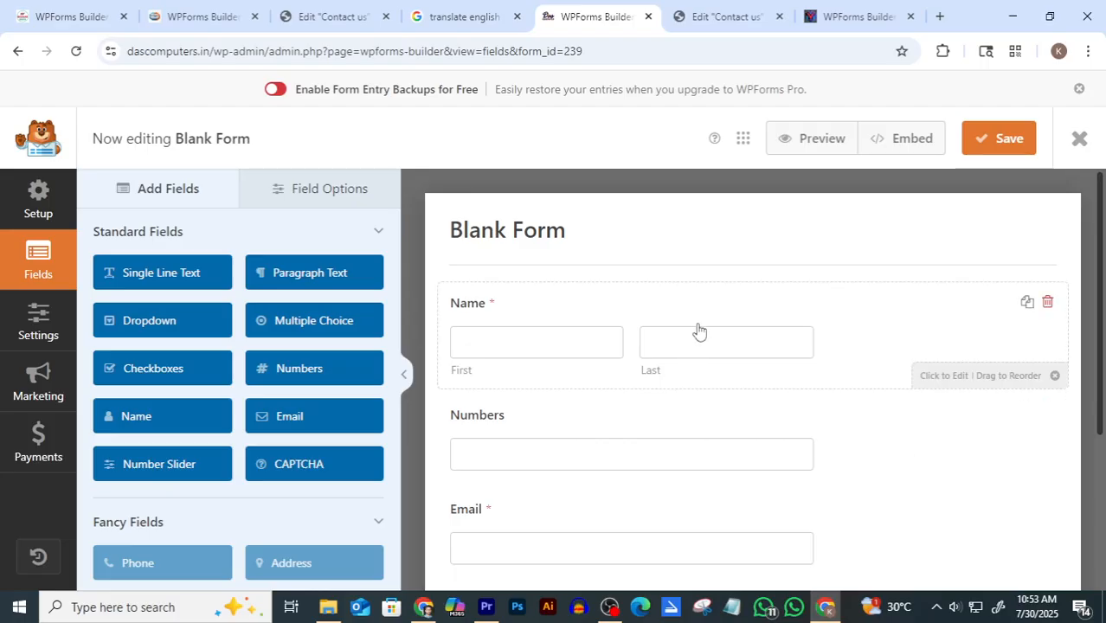
left_click(711, 18)
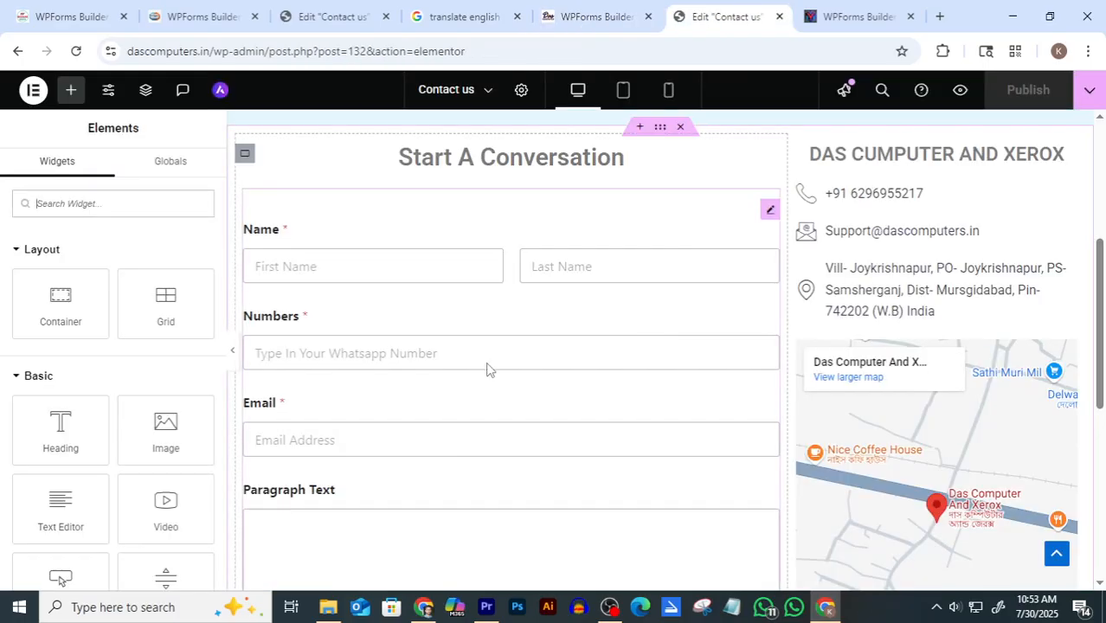
scroll(487, 360, "down", 1)
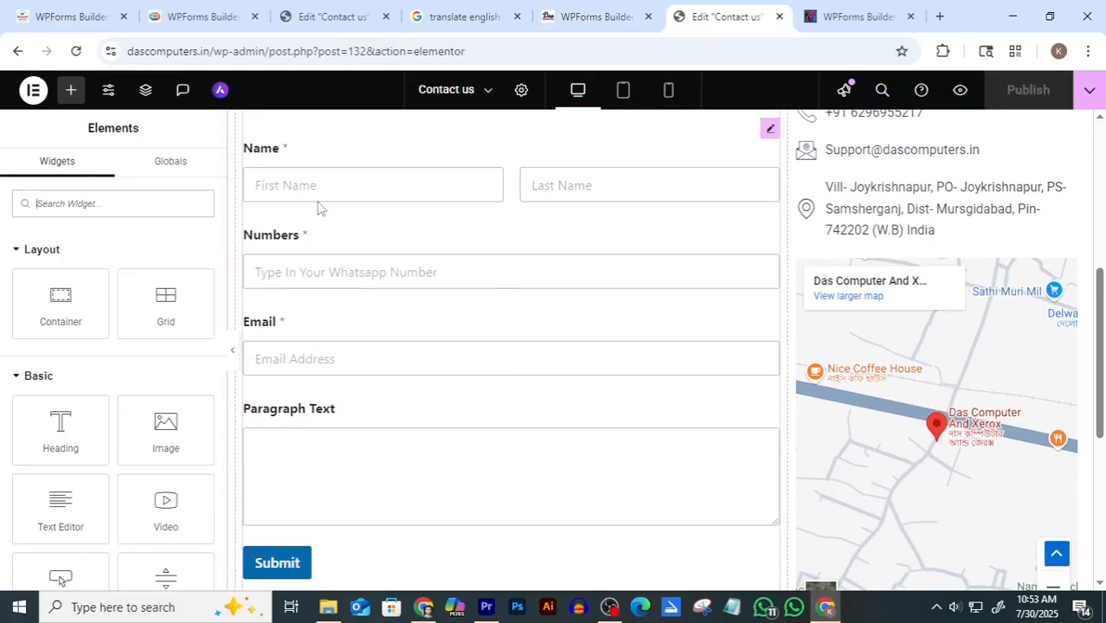
scroll(319, 216, "up", 1)
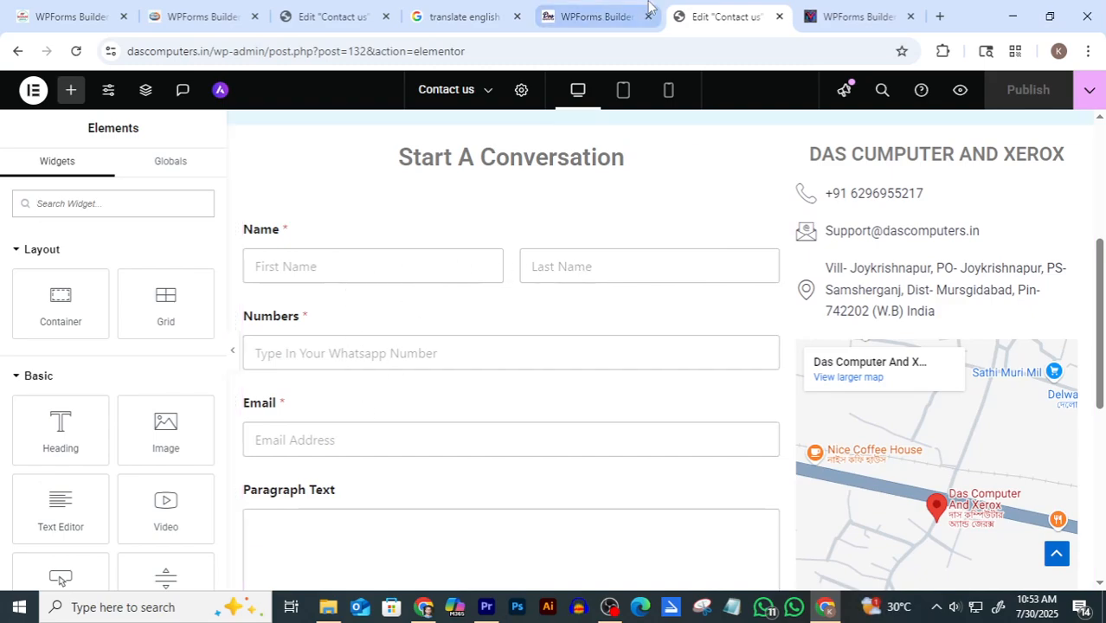
left_click(587, 17)
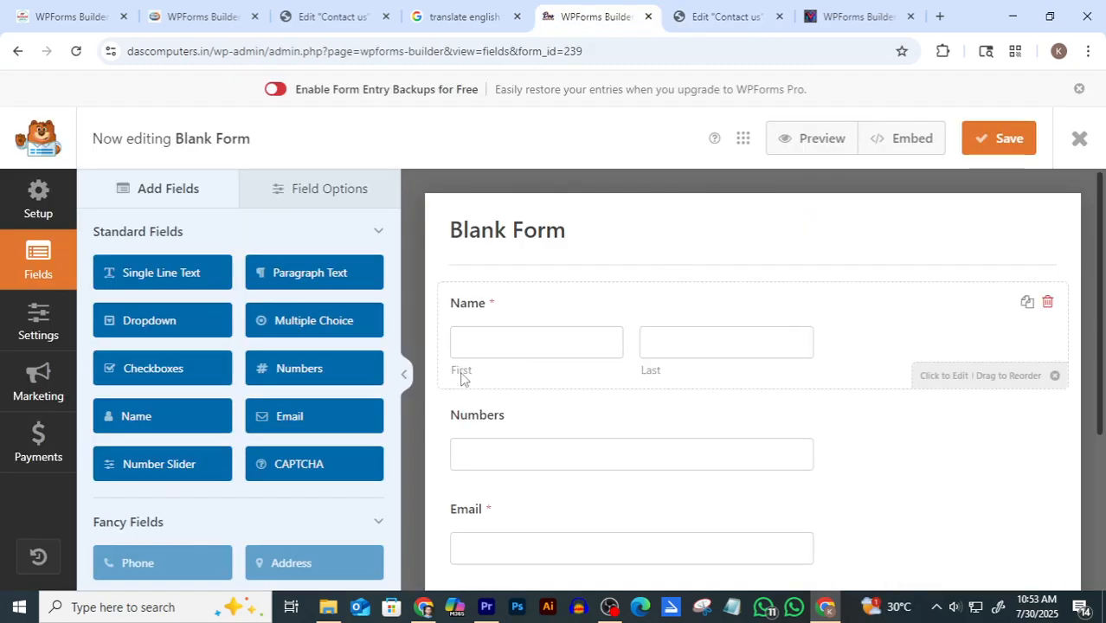
scroll(571, 447, "down", 1)
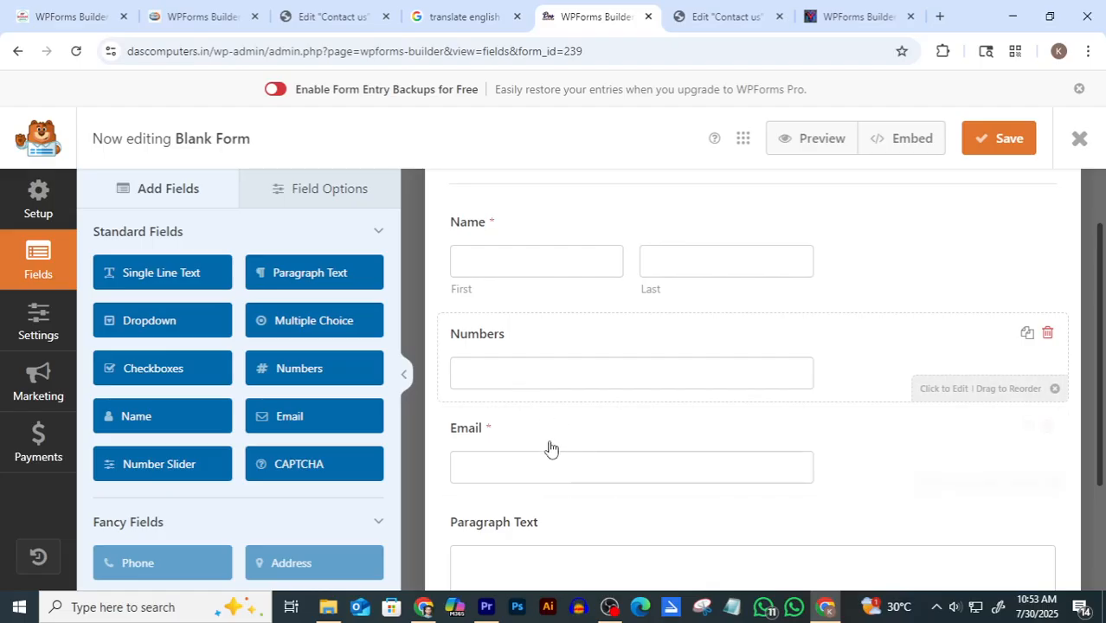
left_click(727, 16)
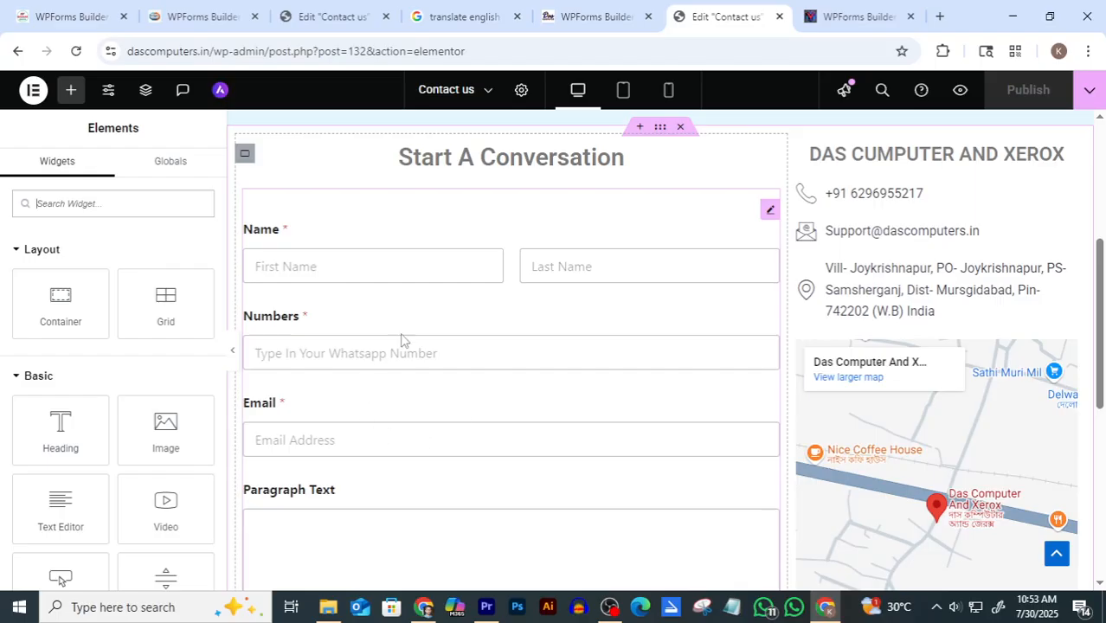
left_click(603, 12)
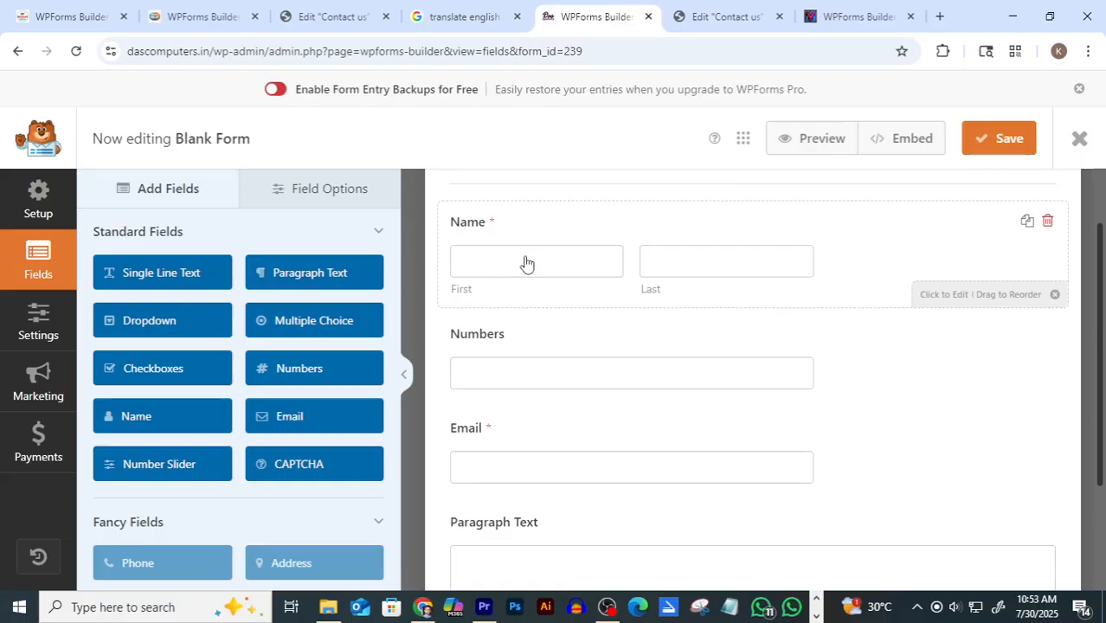
Set the Name field's size to Large
left_click(683, 235)
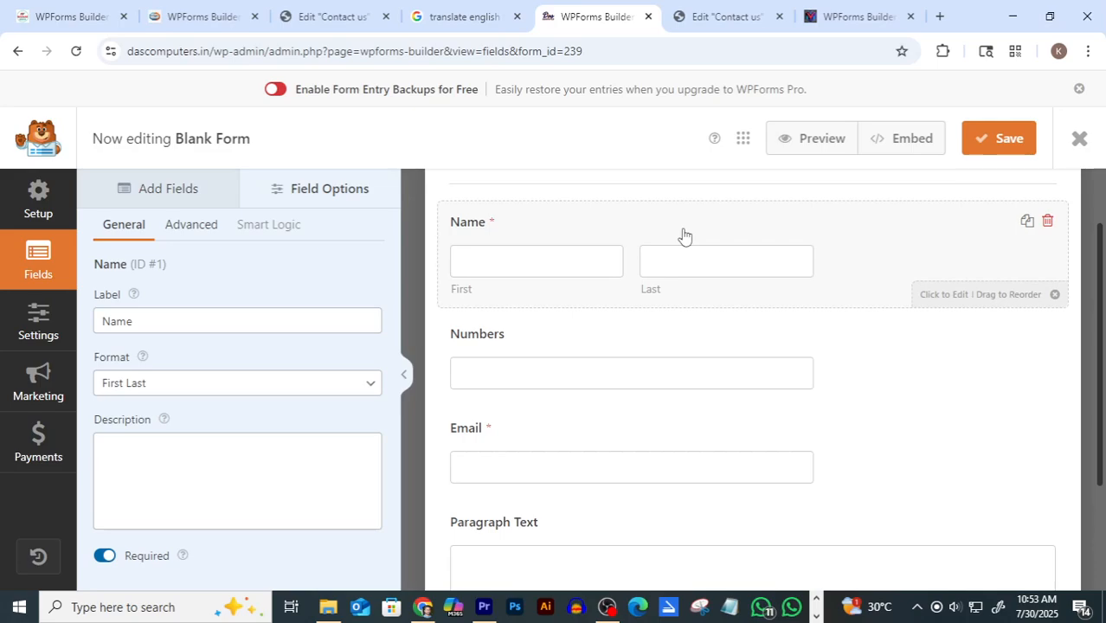
left_click(192, 226)
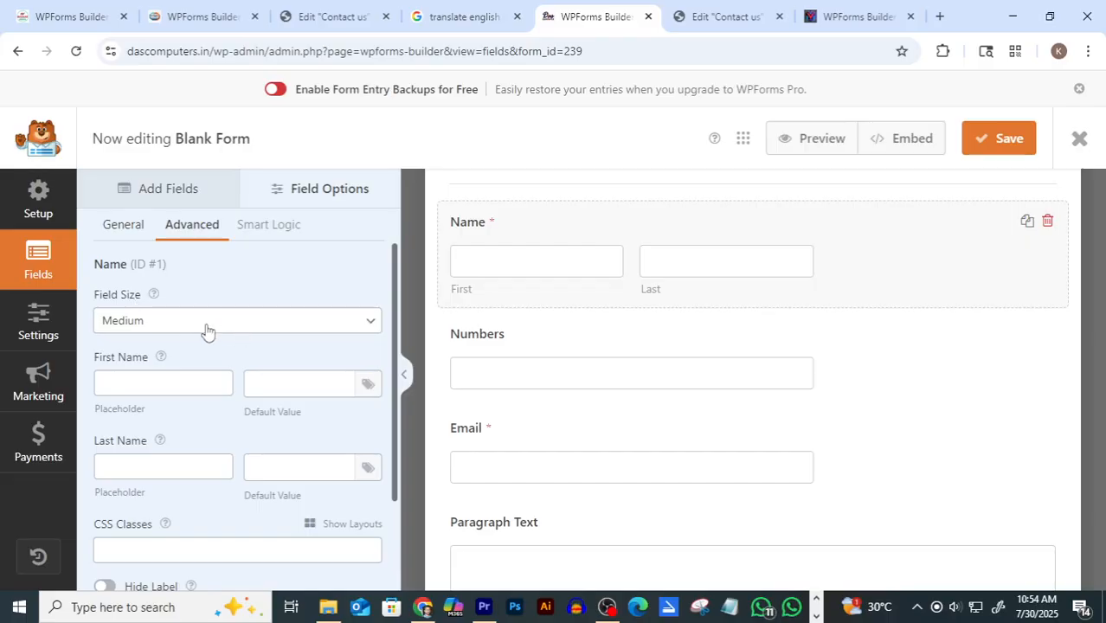
left_click(267, 324)
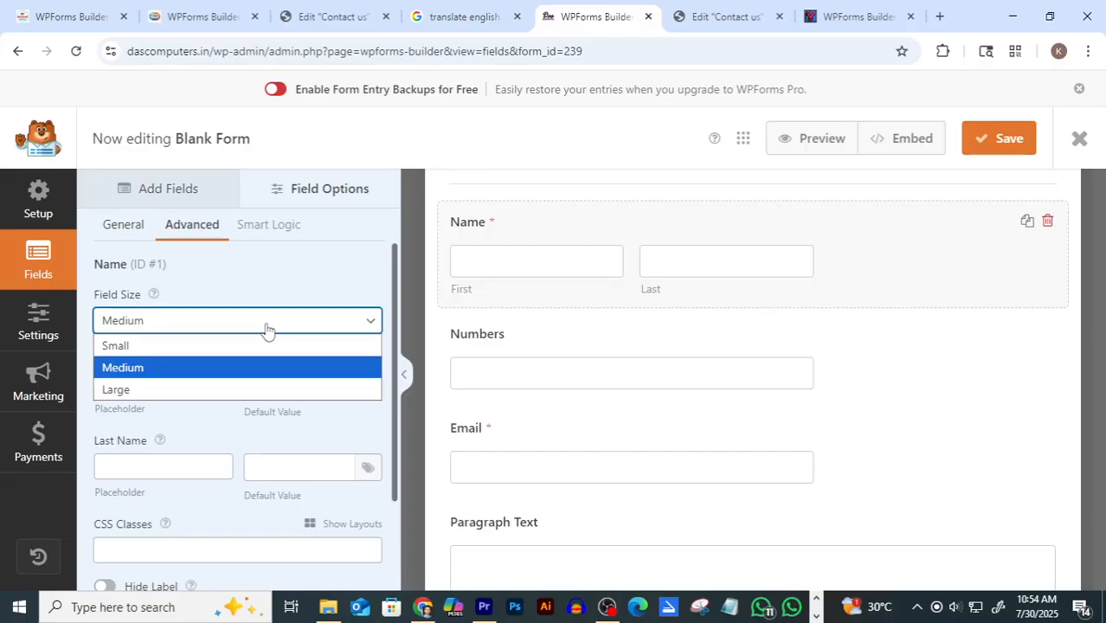
left_click(128, 394)
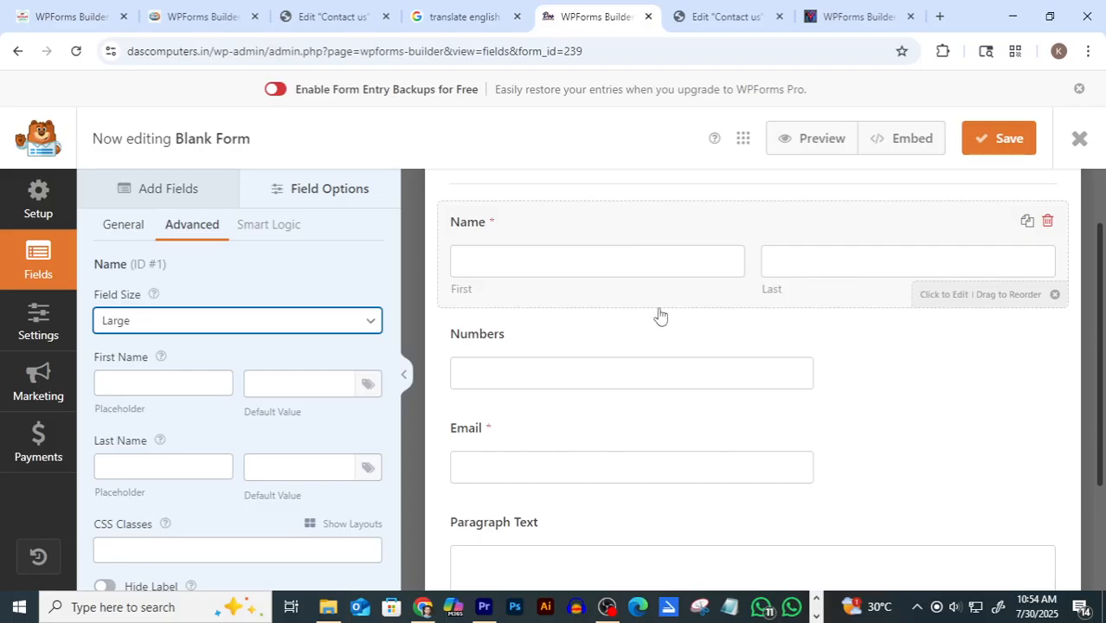
Give the Name field 'First' and 'Last' placeholders and hide its sublabels
left_click(149, 388)
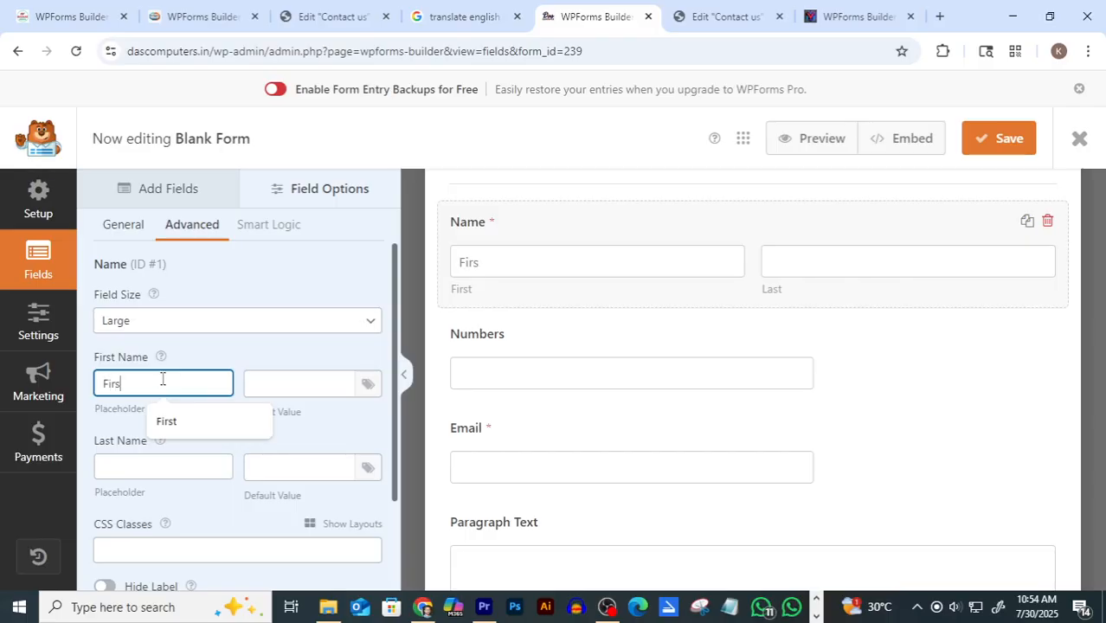
type("First Name")
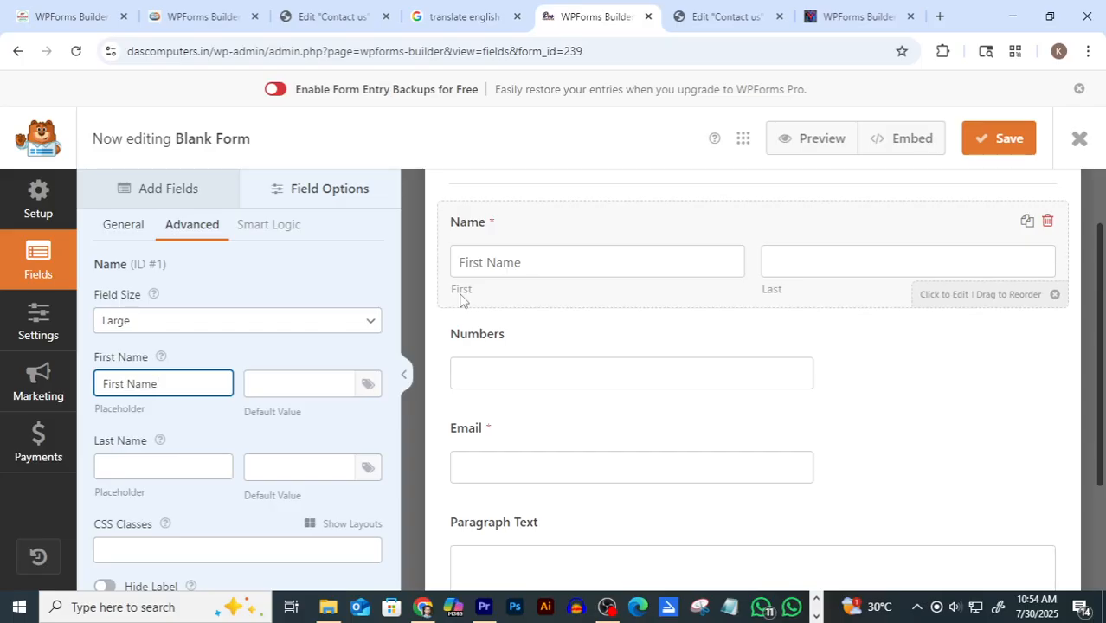
left_click(127, 465)
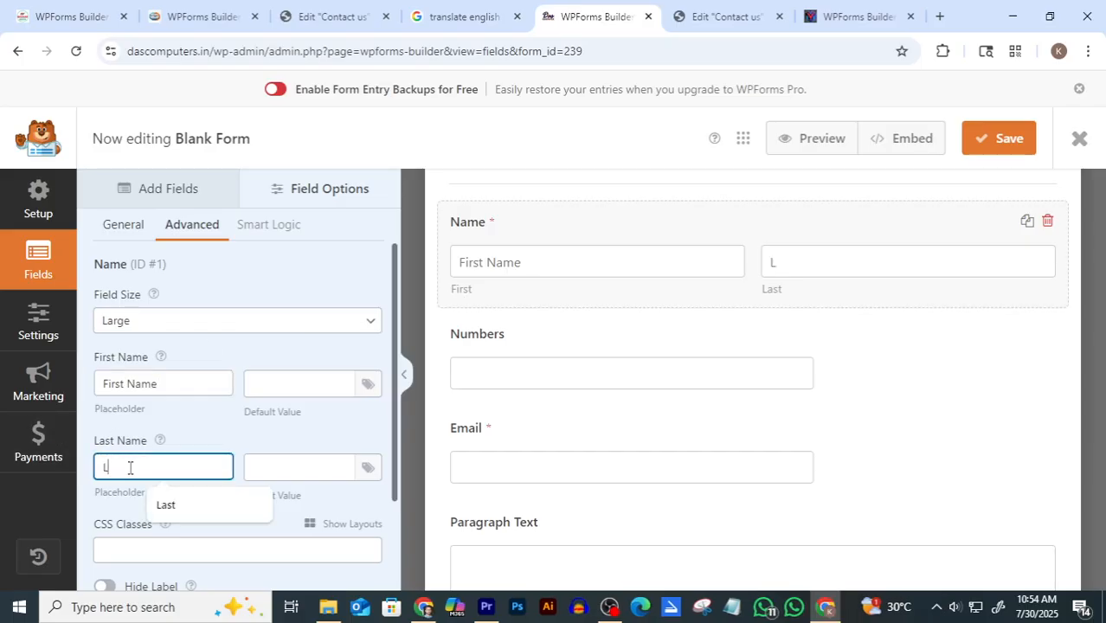
type("Last Name")
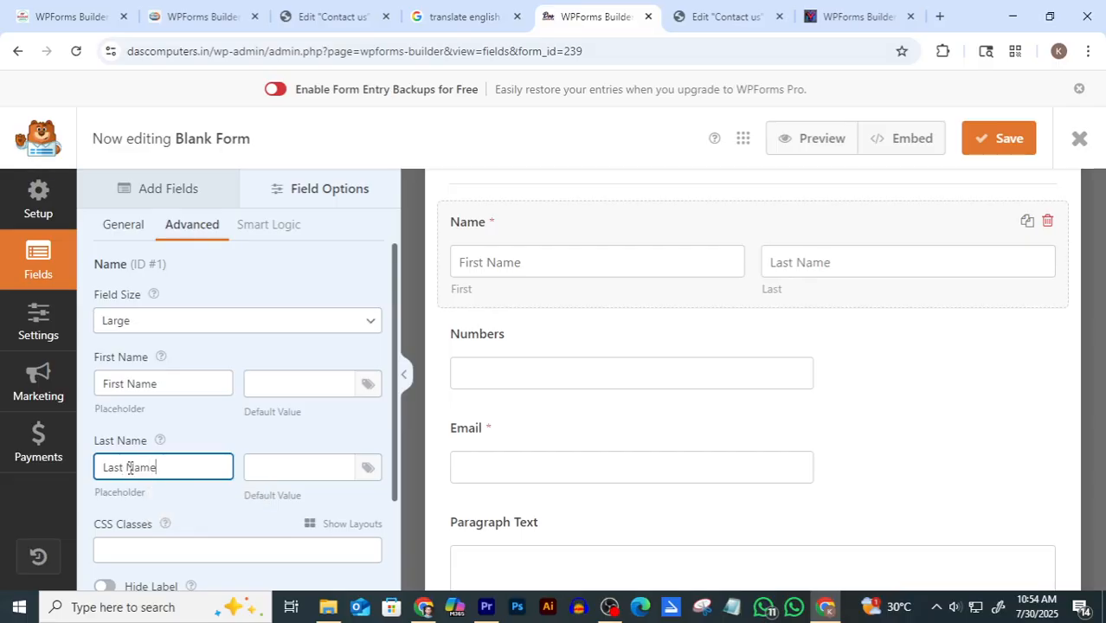
scroll(260, 321, "down", 3)
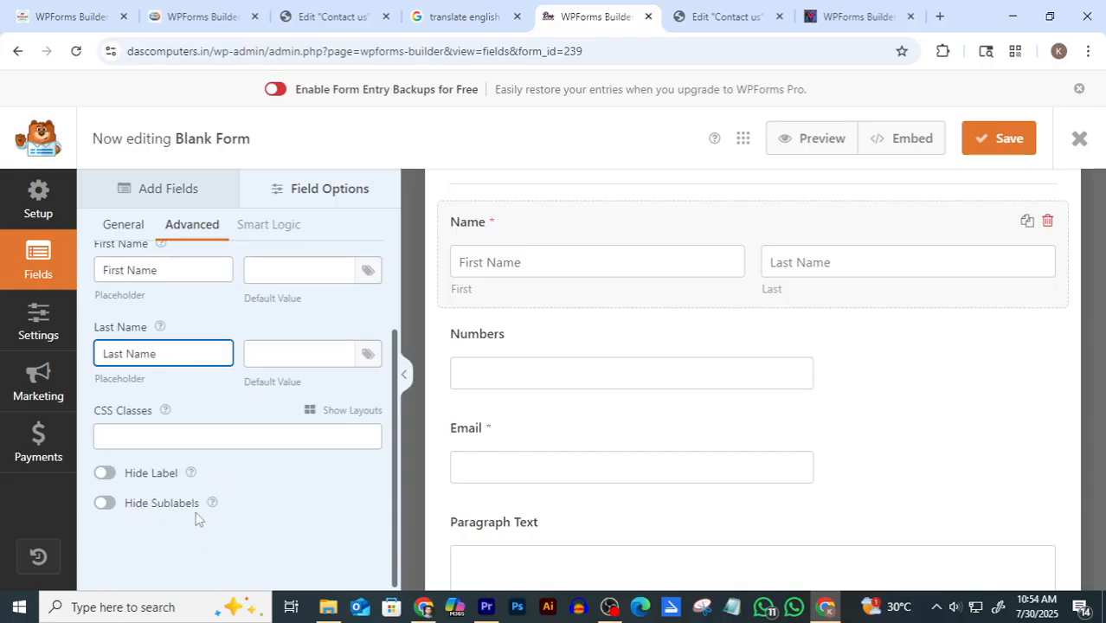
left_click(105, 504)
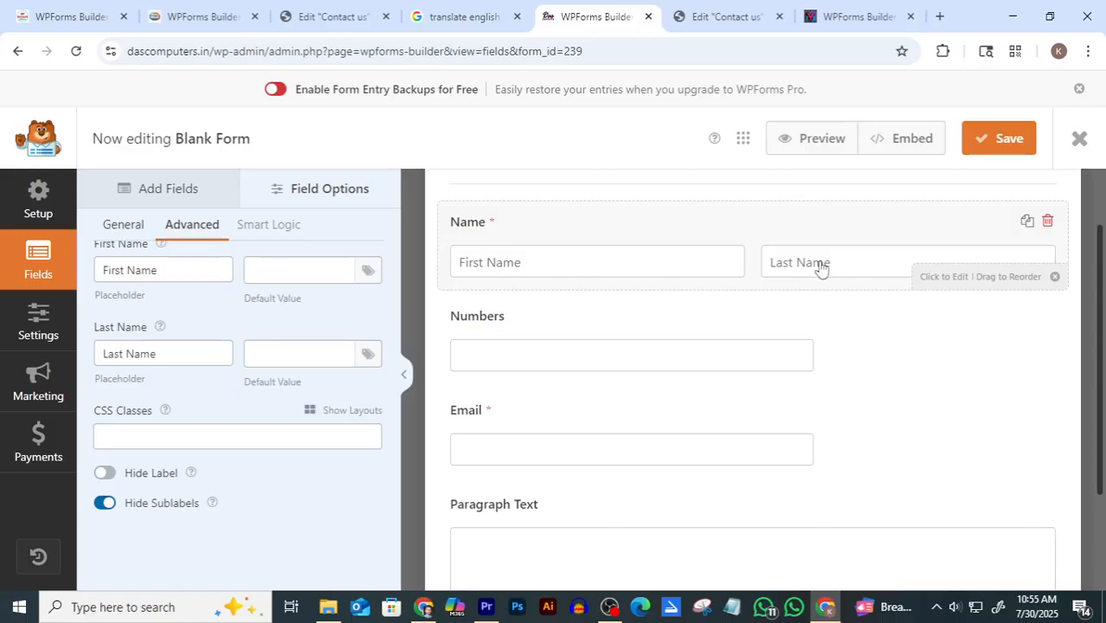
Set both the Numbers and Email fields to Large size
left_click(573, 323)
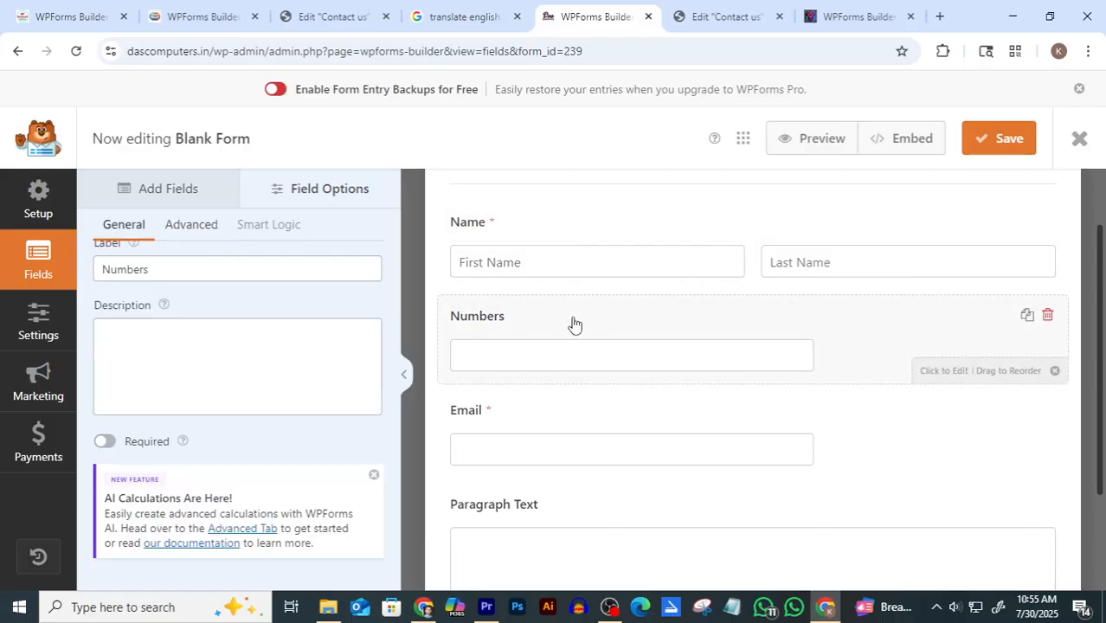
left_click(191, 227)
left_click(209, 276)
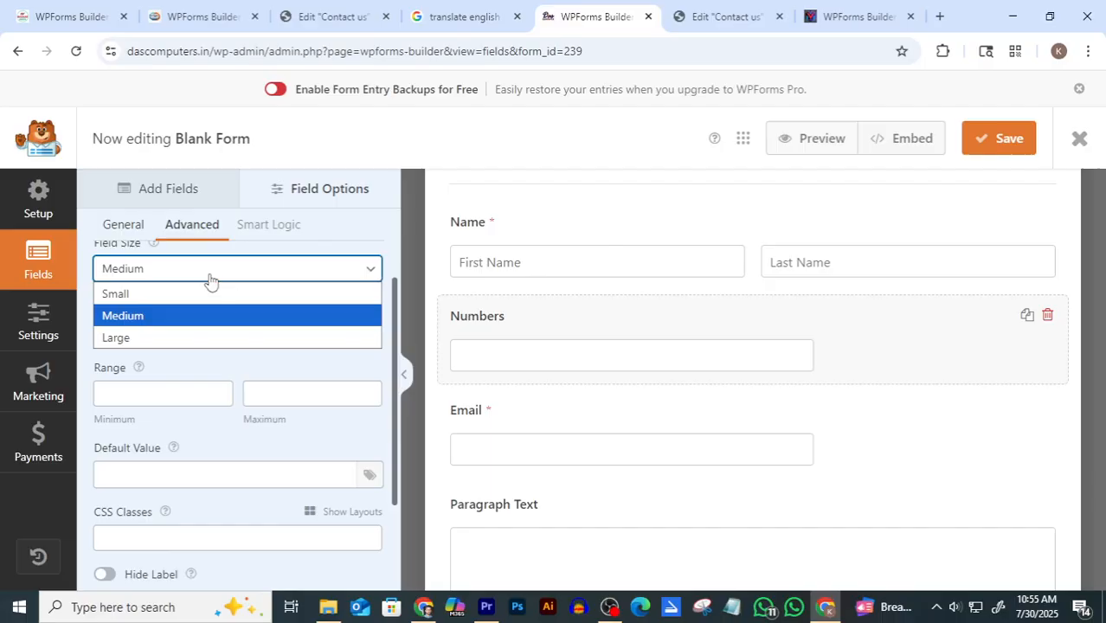
left_click(151, 340)
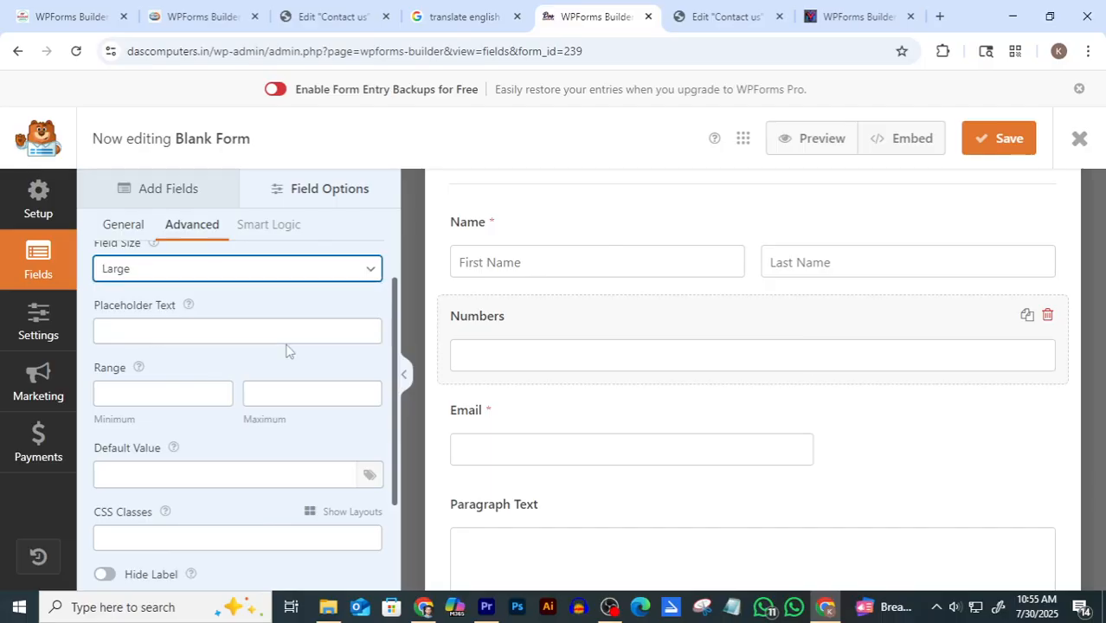
left_click(576, 427)
left_click(187, 228)
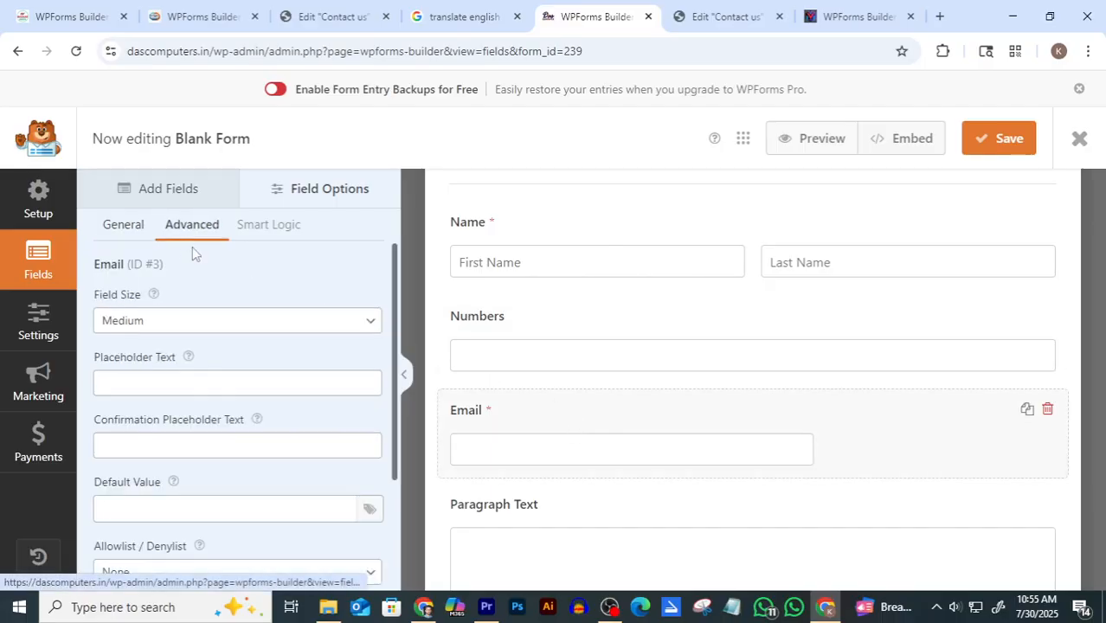
left_click(189, 322)
left_click(170, 389)
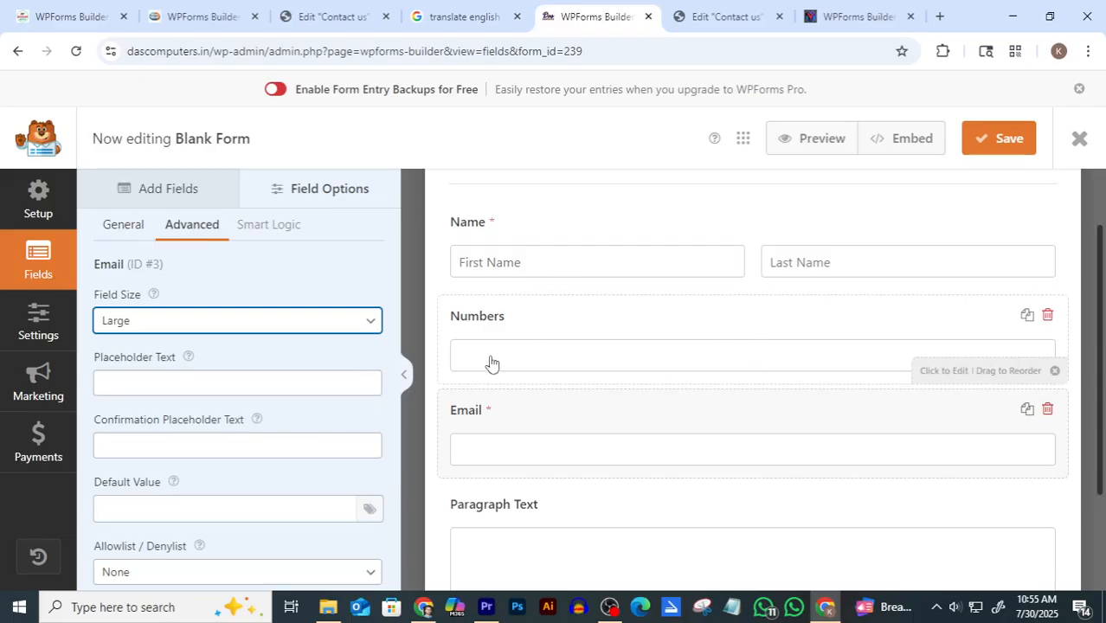
Give the Numbers field the placeholder 'Type in your whatsapp number'
left_click(735, 16)
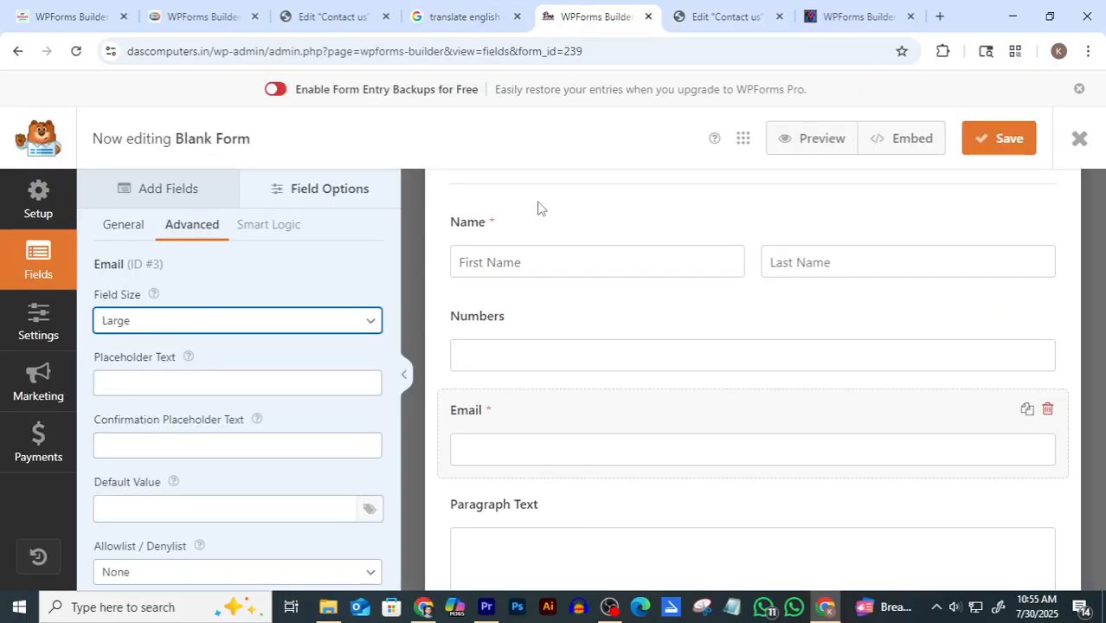
left_click(581, 16)
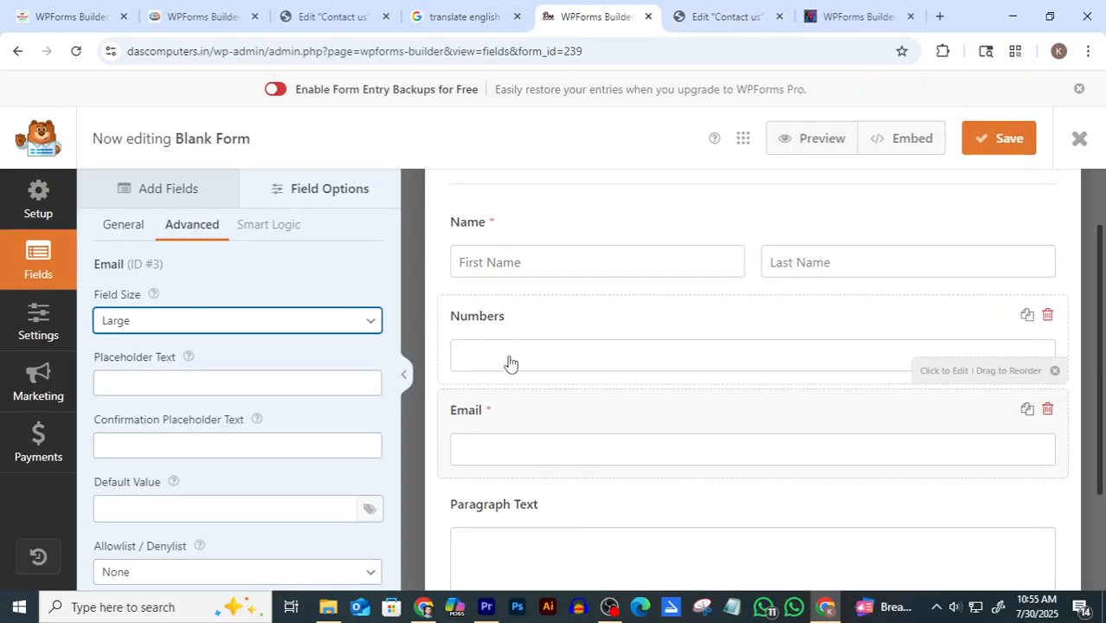
left_click(198, 382)
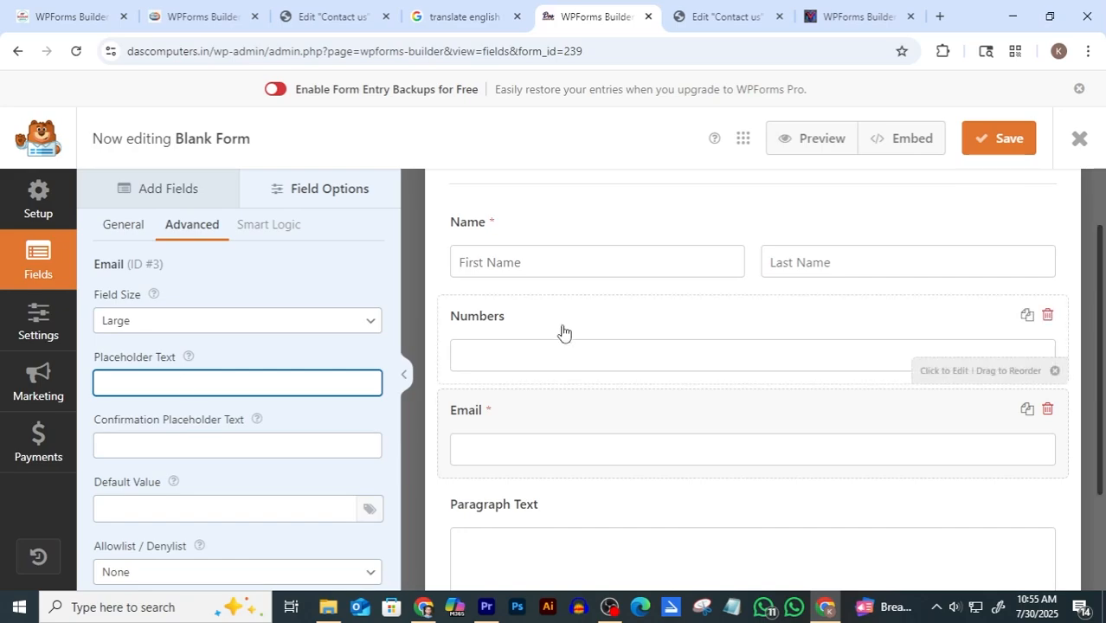
left_click(563, 331)
left_click(171, 387)
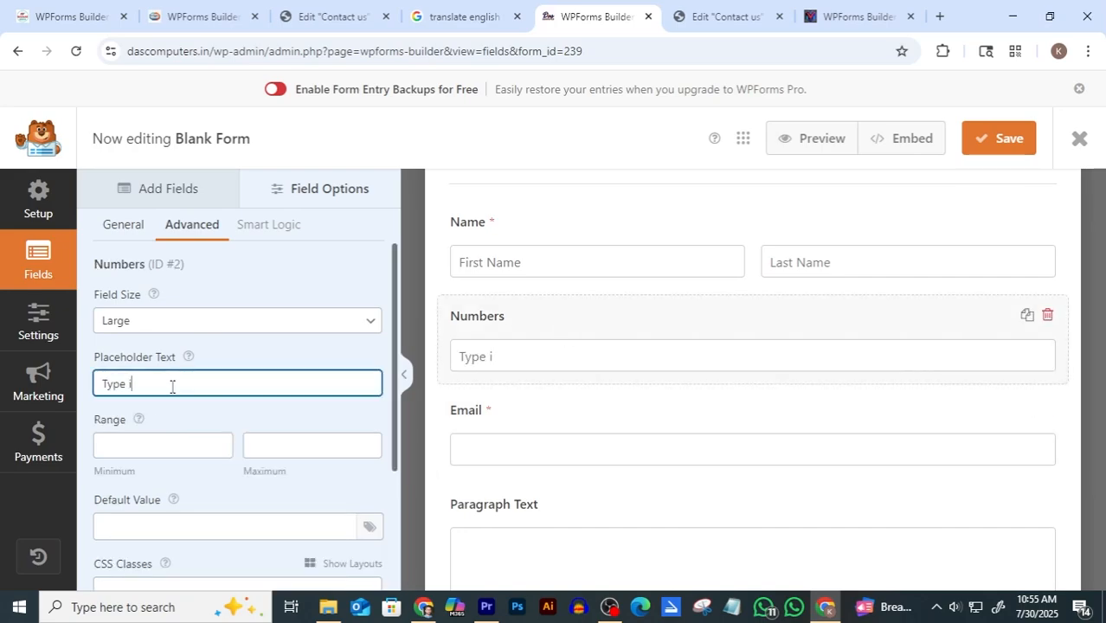
type("Type in your W")
key("BackSpace")
type("whatsapp number")
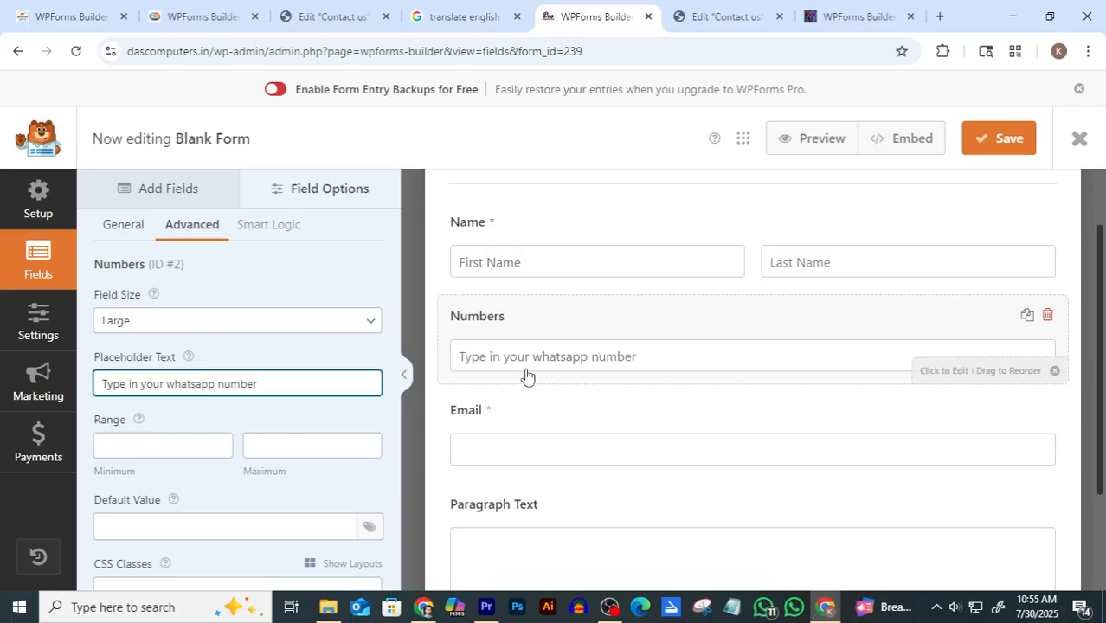
left_click(568, 456)
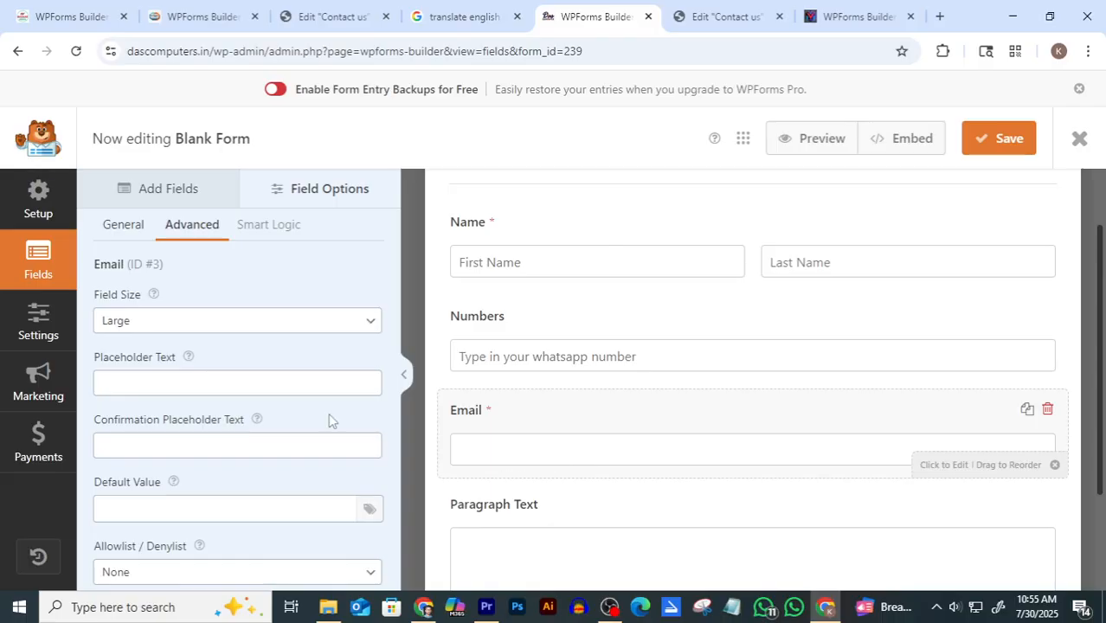
Set the Email field's placeholder to 'Email Address', then go to the form's Settings
left_click(173, 385)
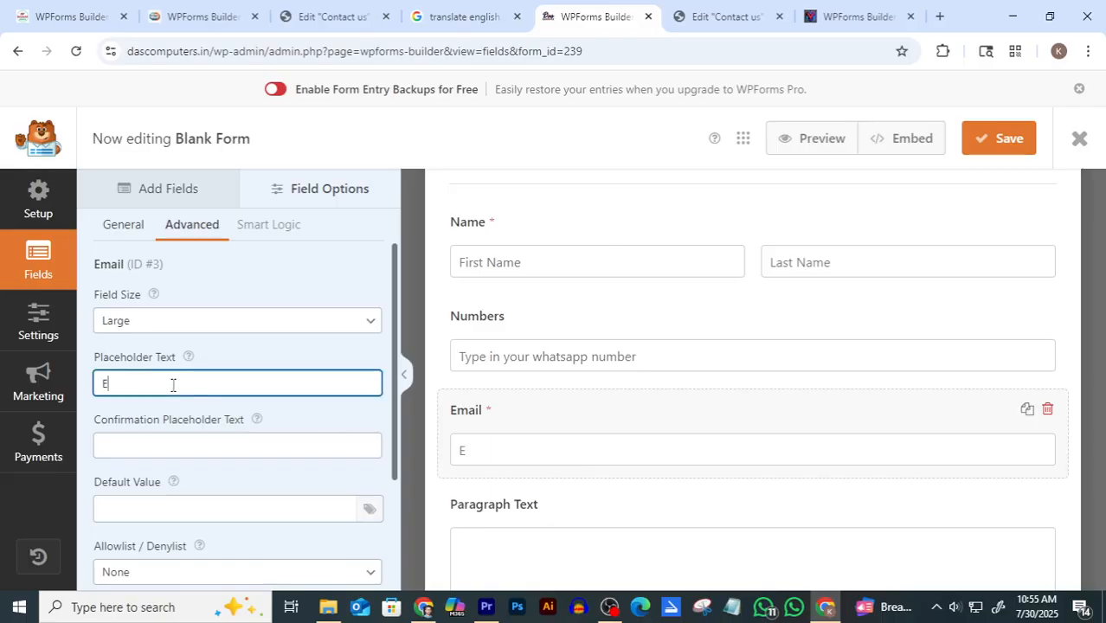
type("Email Ad")
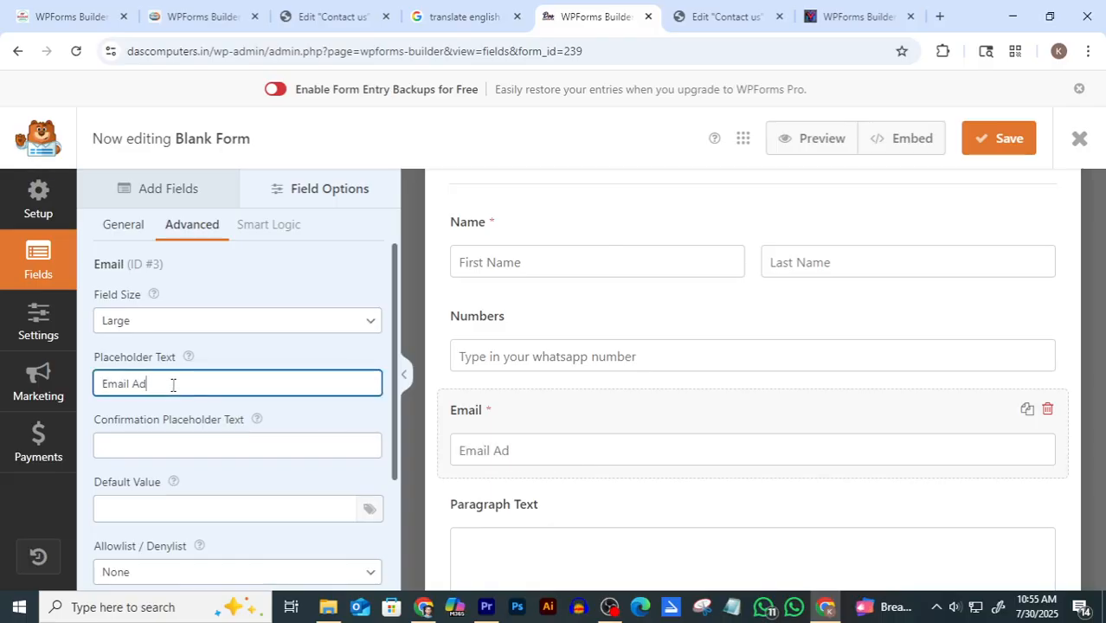
type("dress")
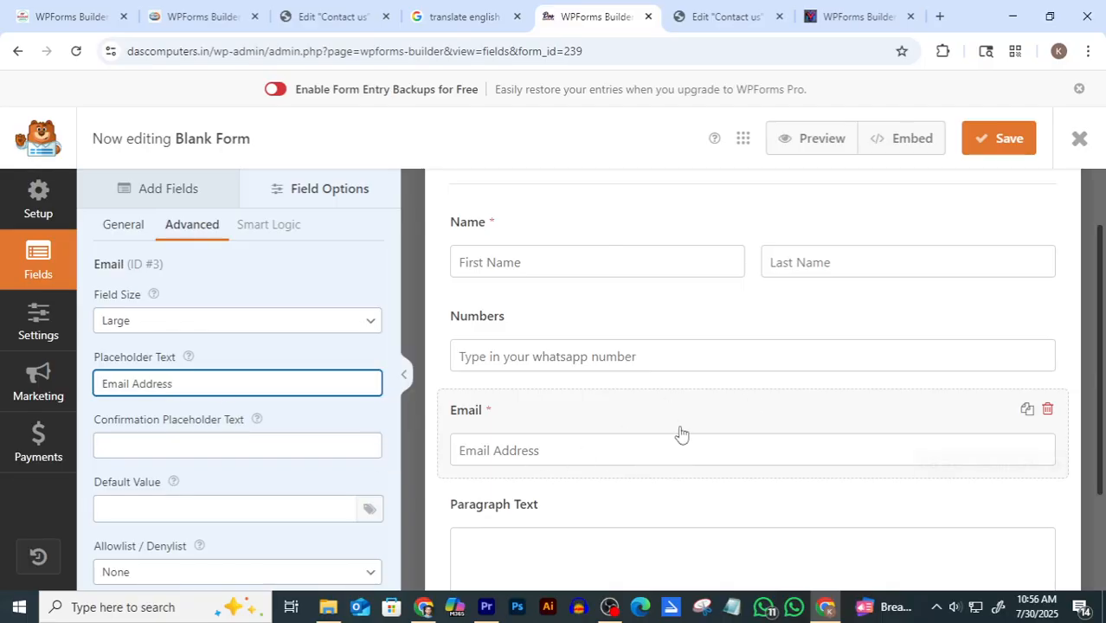
scroll(836, 333, "down", 1)
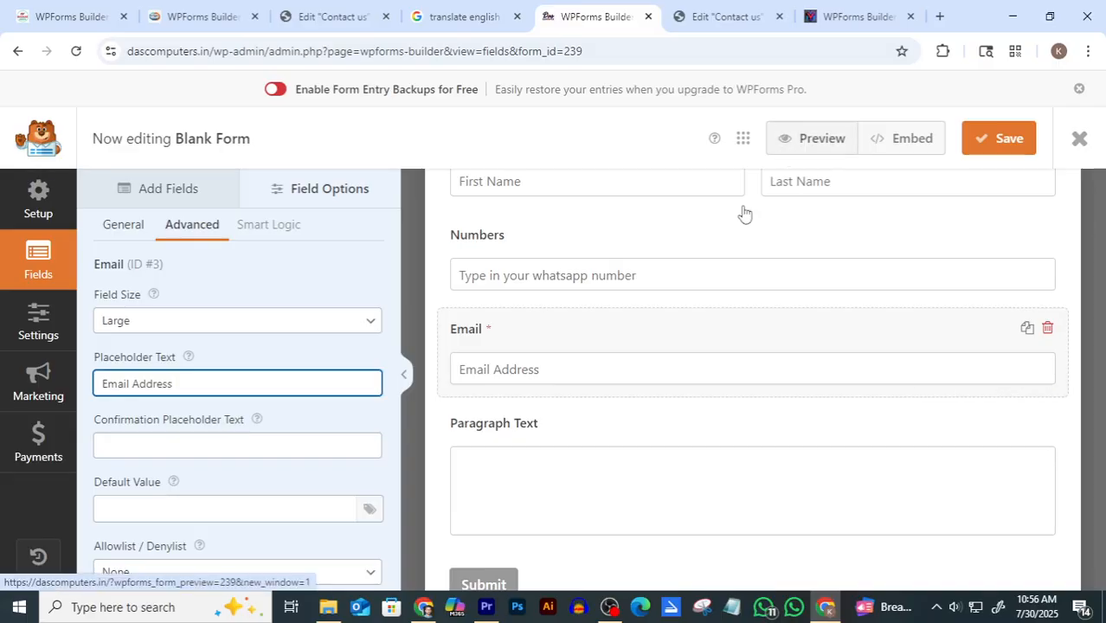
left_click(39, 316)
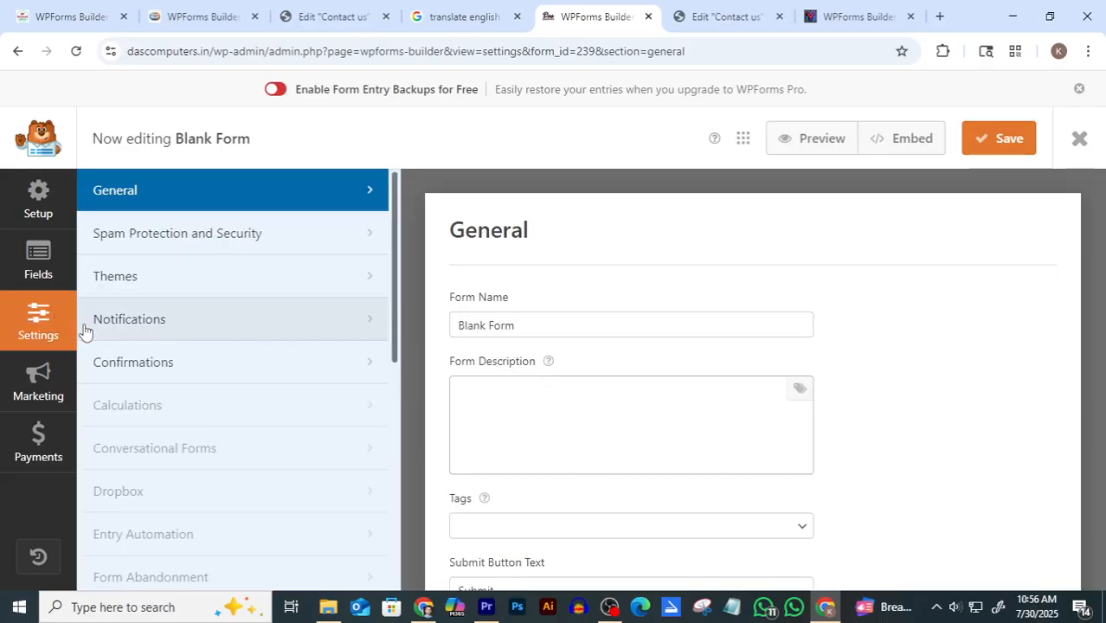
Turn on email notifications in the form's Notifications settings
left_click(191, 336)
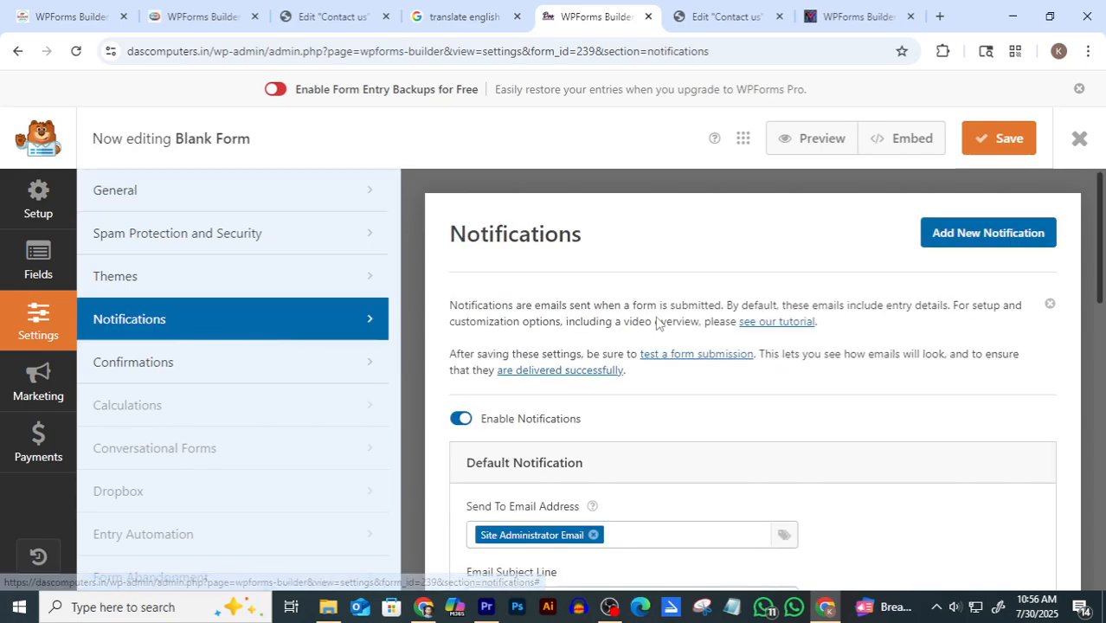
scroll(658, 321, "down", 1)
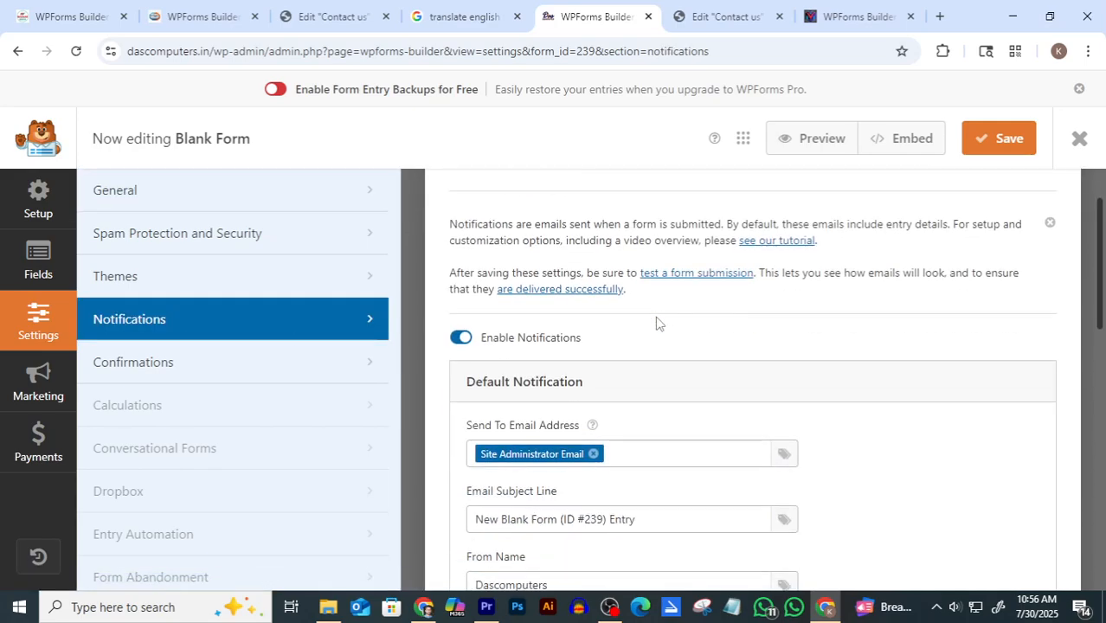
left_click(534, 340)
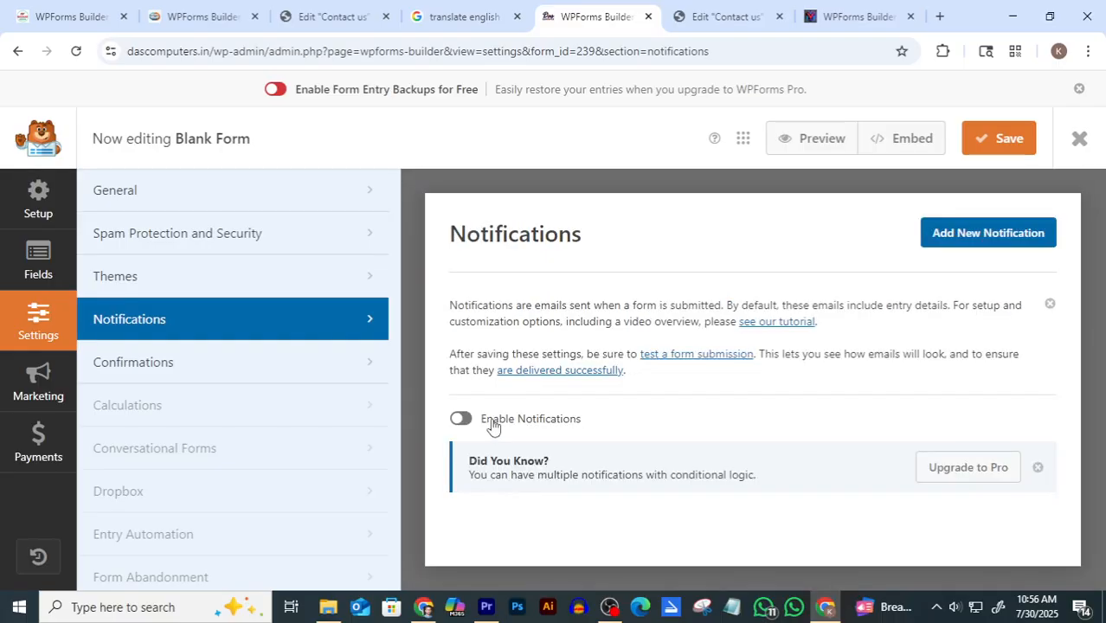
left_click(460, 419)
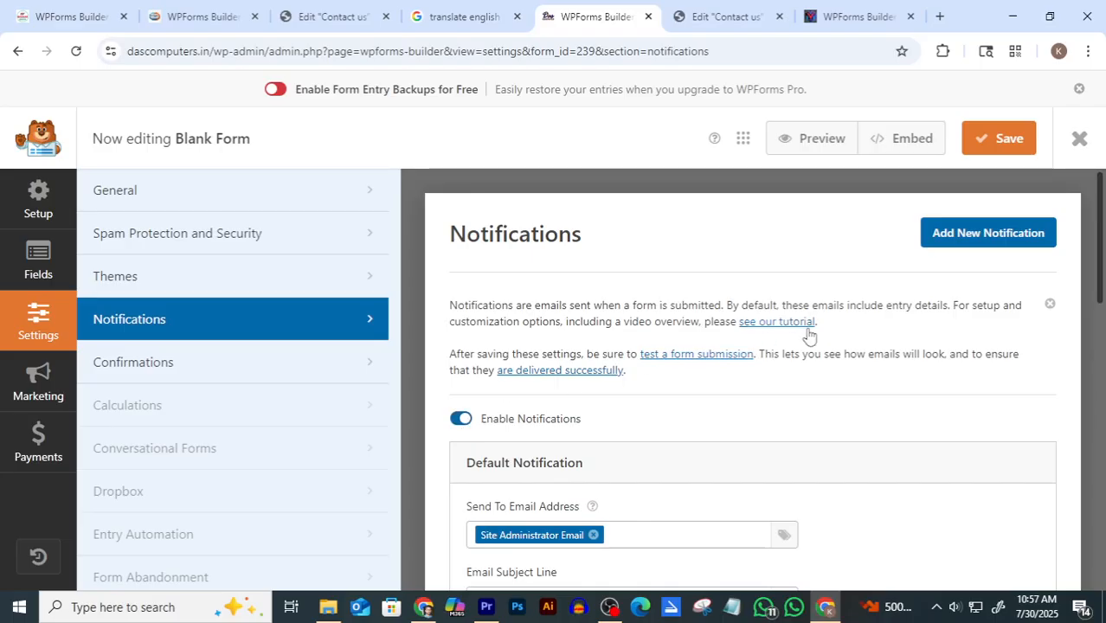
Replace the Site Administrator recipient with your own Gmail address and clear the Email Subject Line
scroll(807, 334, "down", 2)
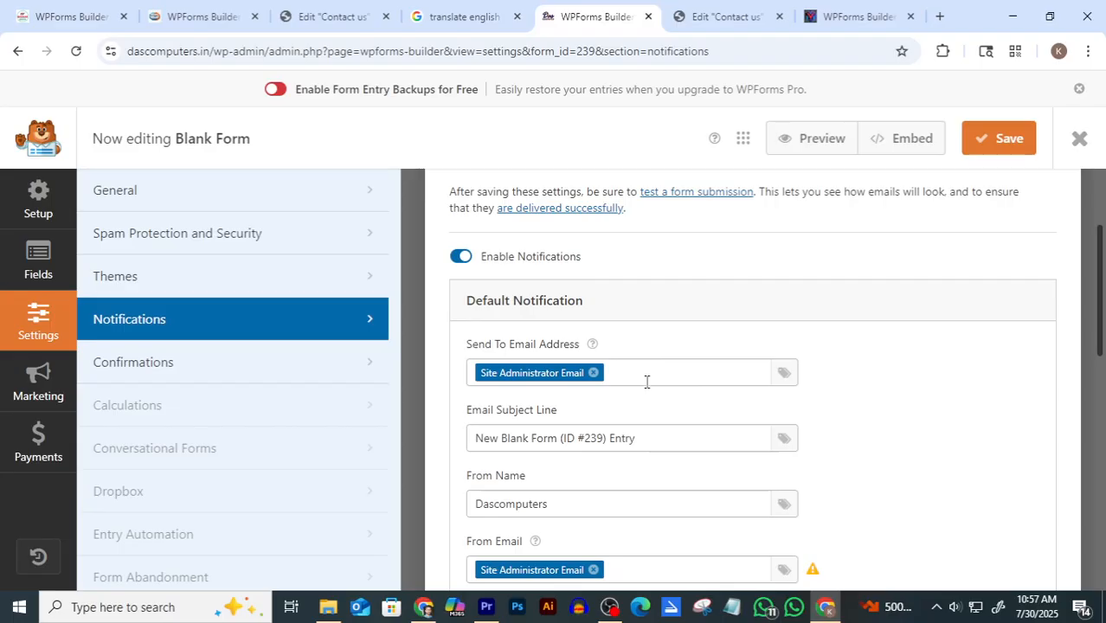
scroll(657, 373, "down", 1)
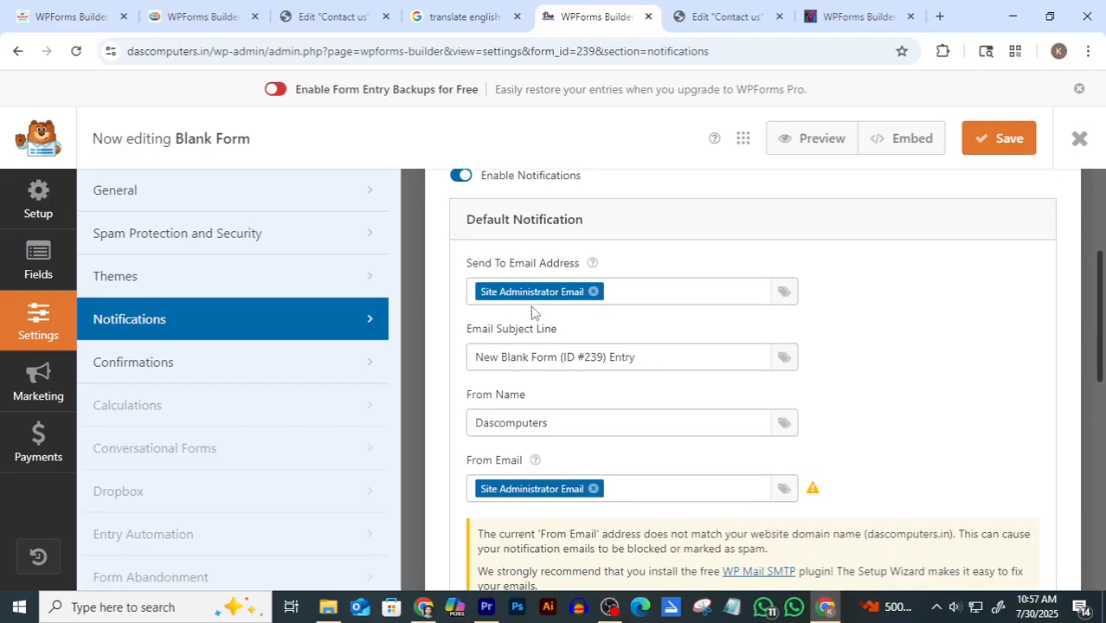
left_click(594, 293)
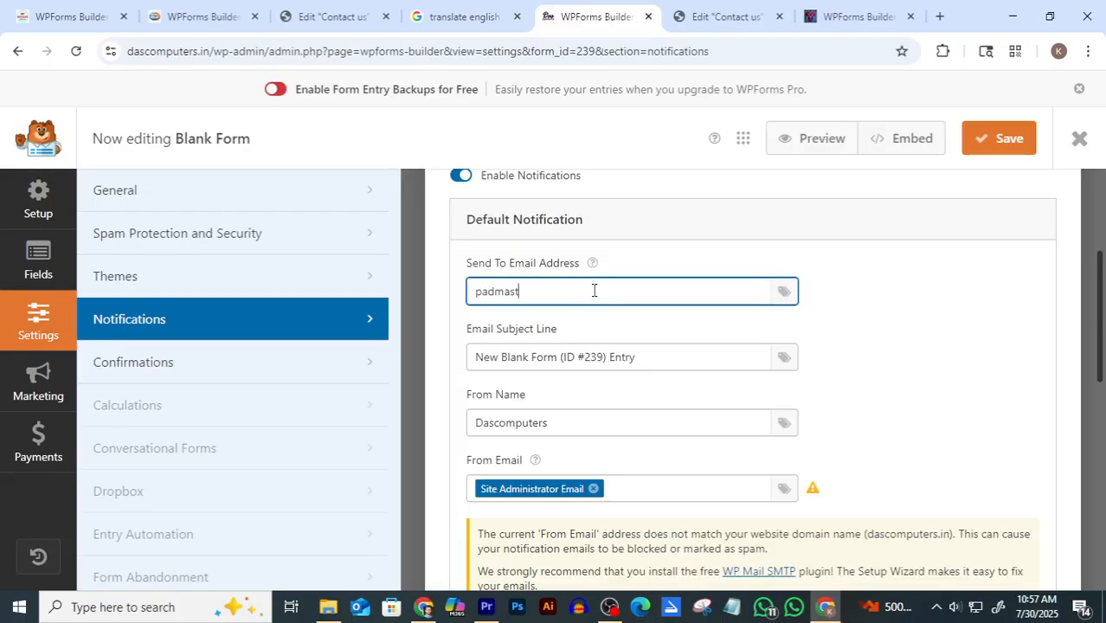
left_click_drag(637, 356, 446, 376)
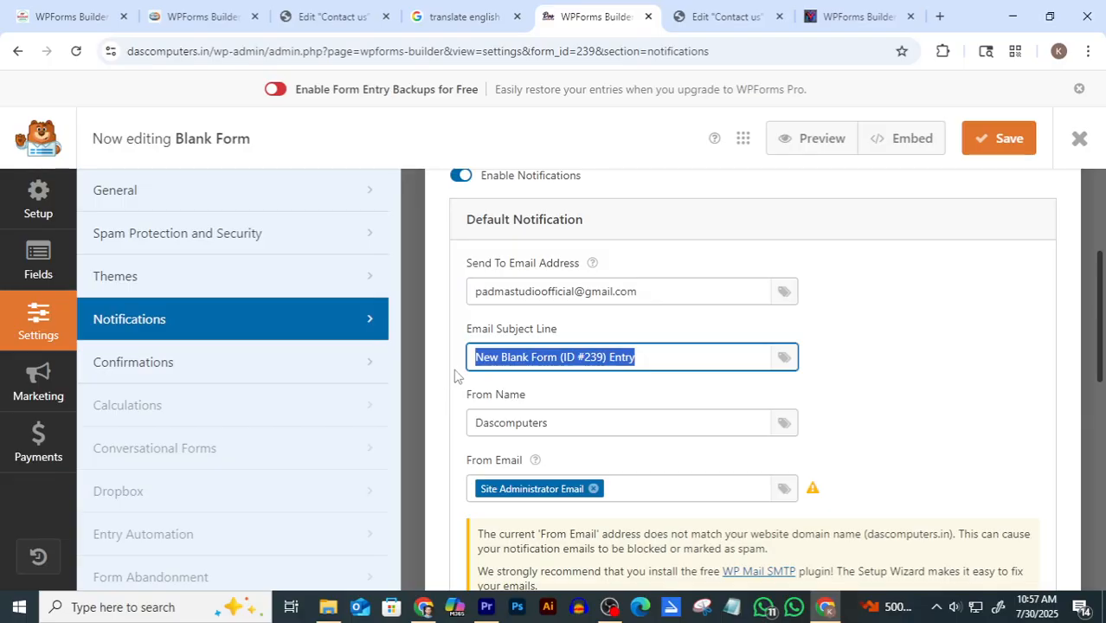
key("BackSpace")
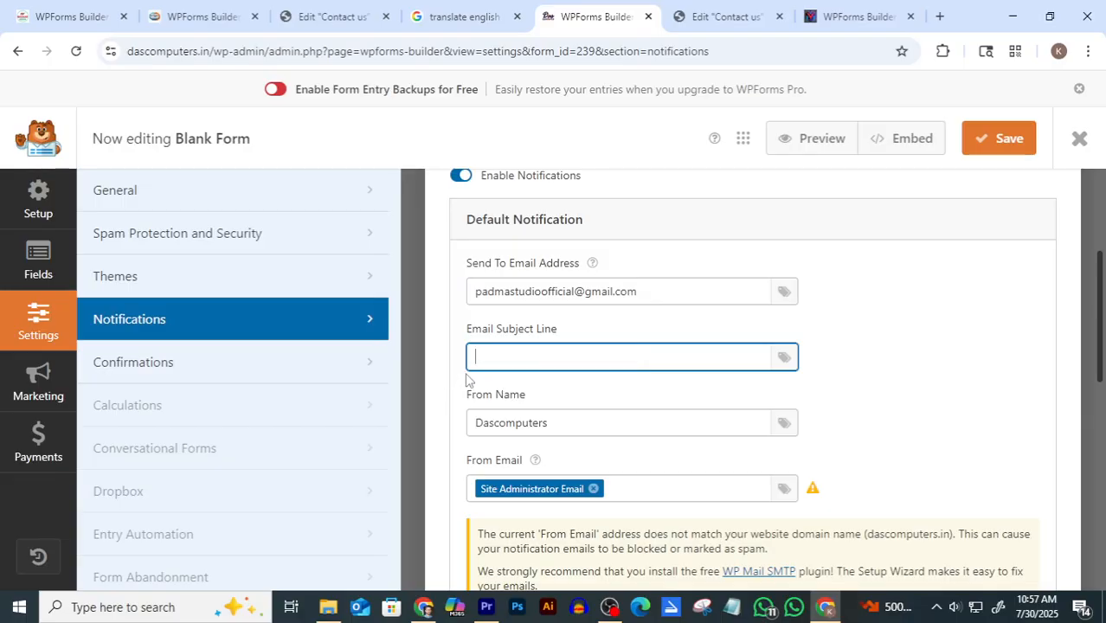
Select the subject 'New Contact Form Entry' in the earlier form-entry email in Gmail
left_click(424, 611)
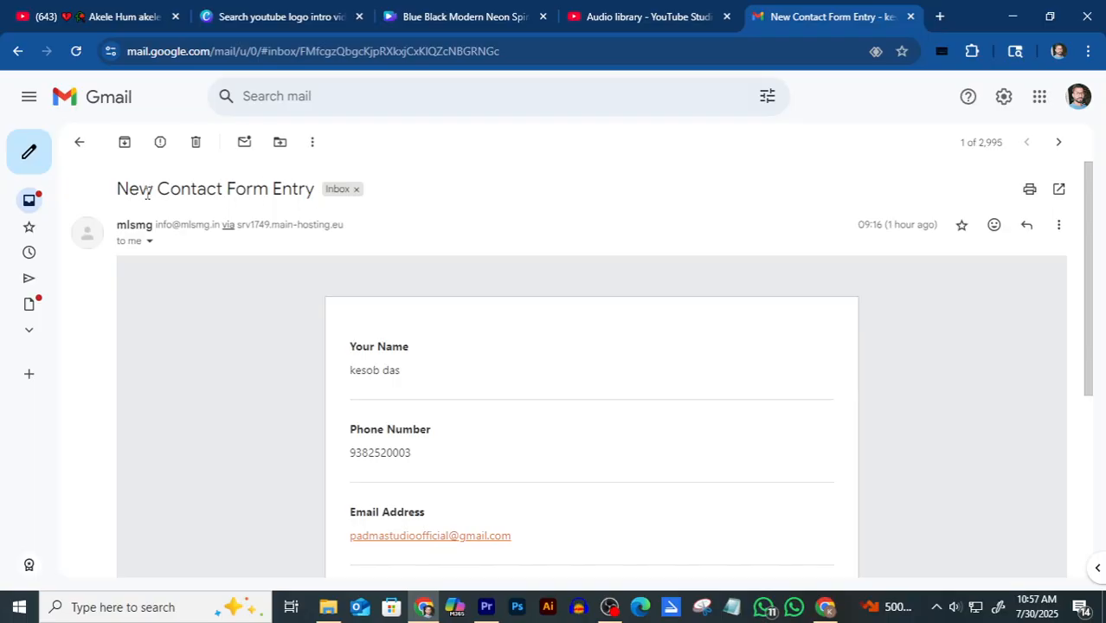
left_click_drag(122, 189, 315, 191)
key("ctrl+c")
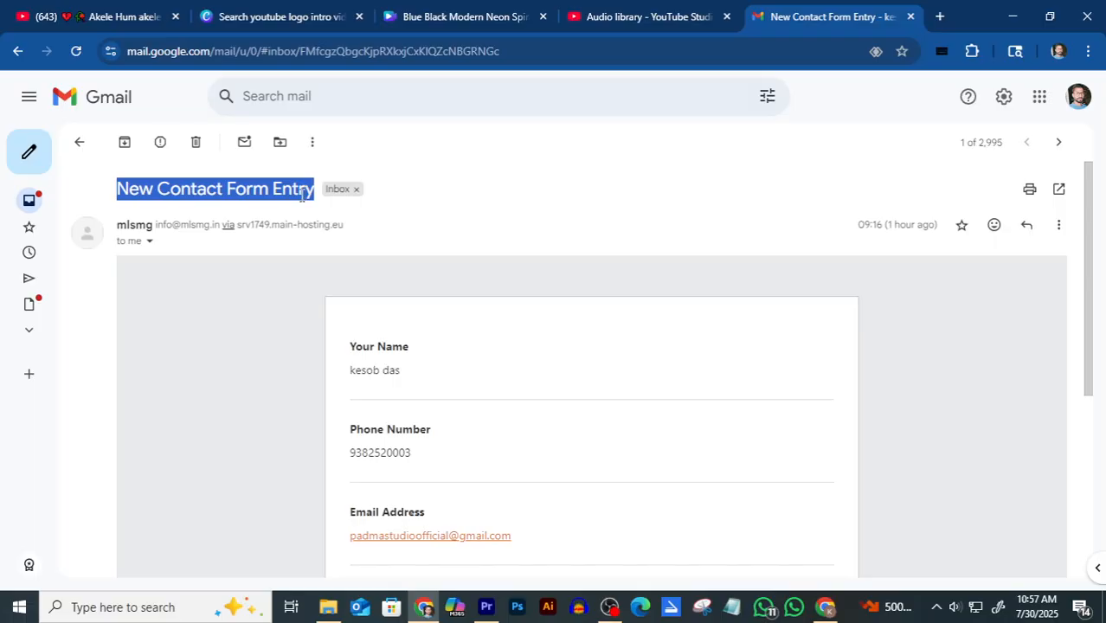
Paste 'New Contact Form Entry' into the notification's Email Subject Line
left_click(825, 608)
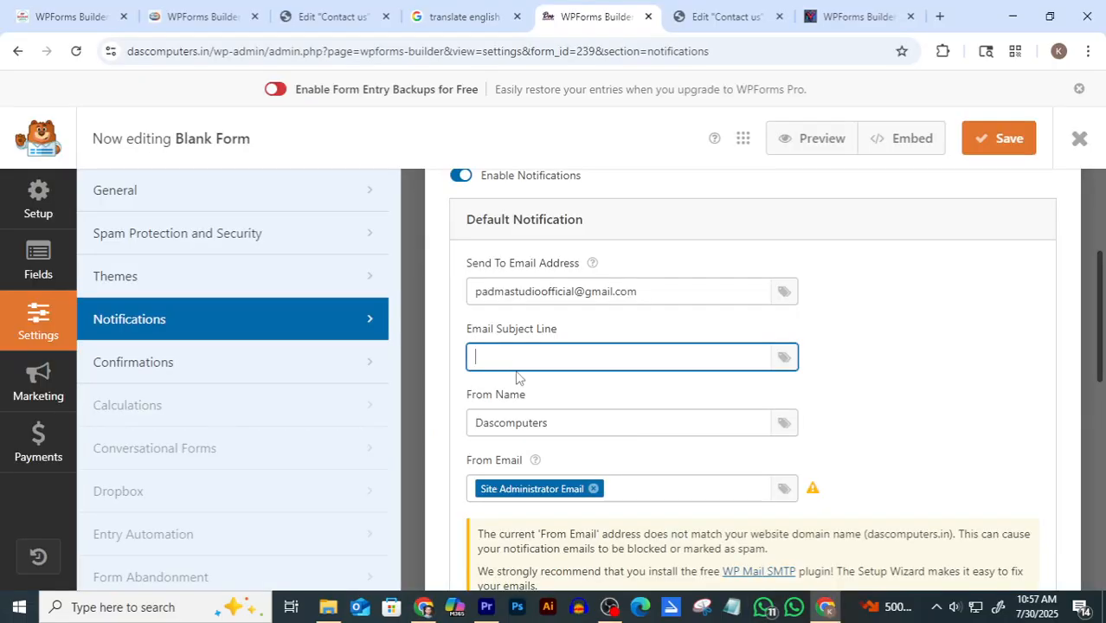
key("ctrl+v")
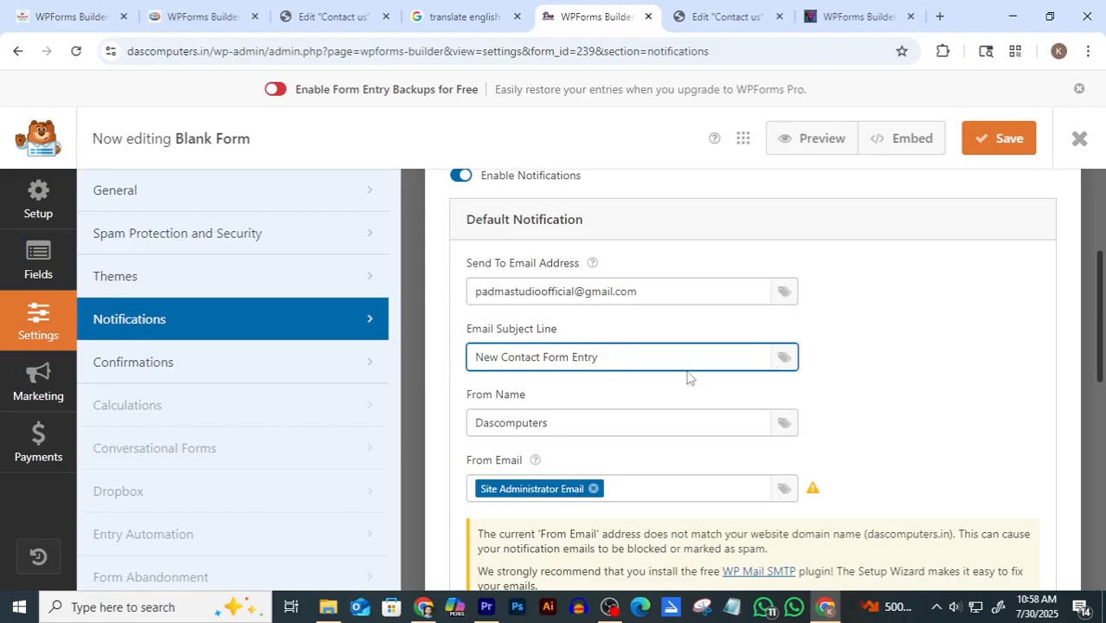
scroll(692, 377, "down", 1)
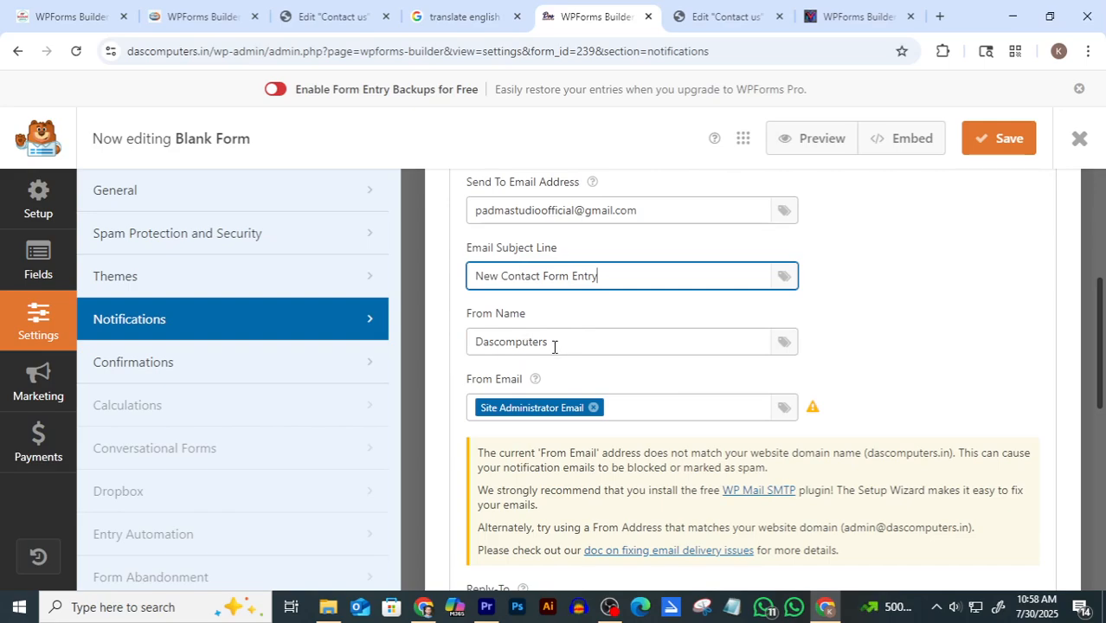
scroll(593, 339, "down", 1)
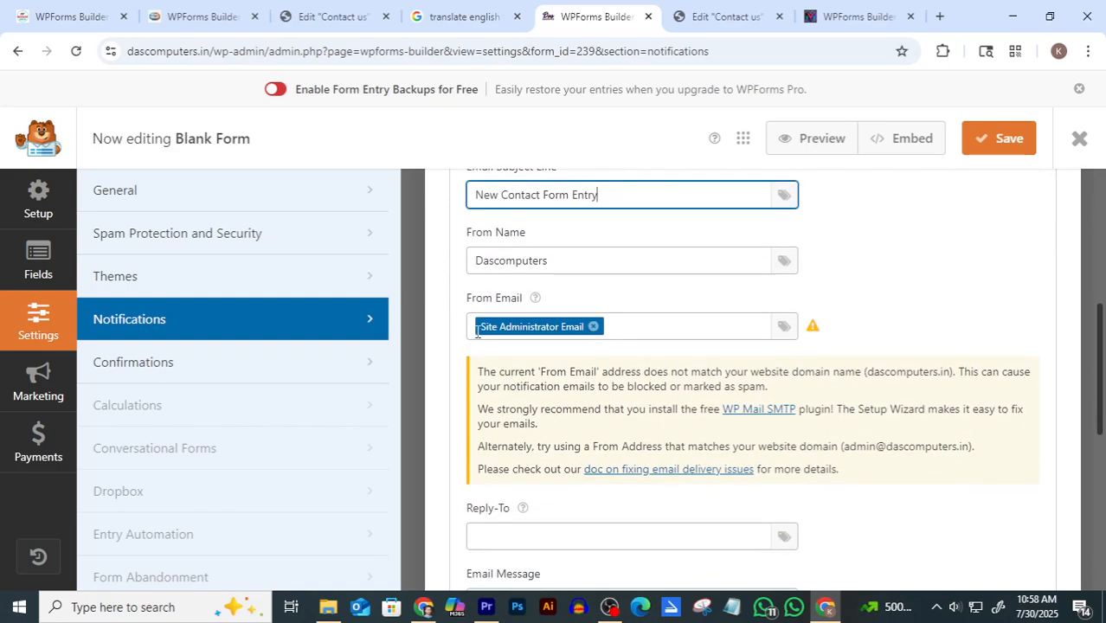
Replace the default From Email smart tag with the site's own info address
left_click(593, 327)
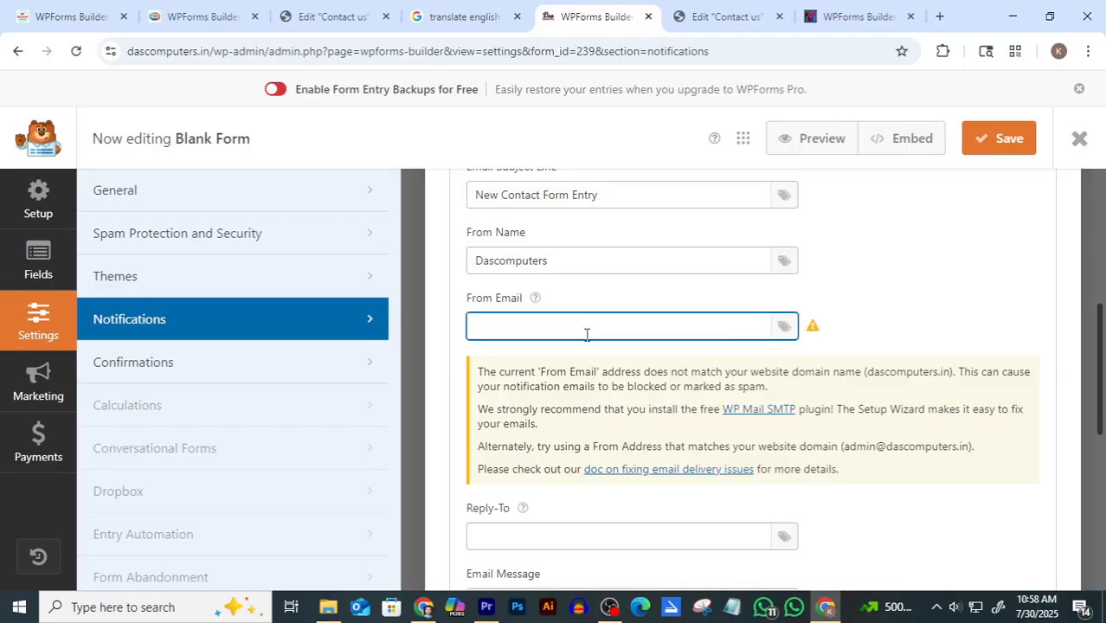
type("das")
key("BackSpace")
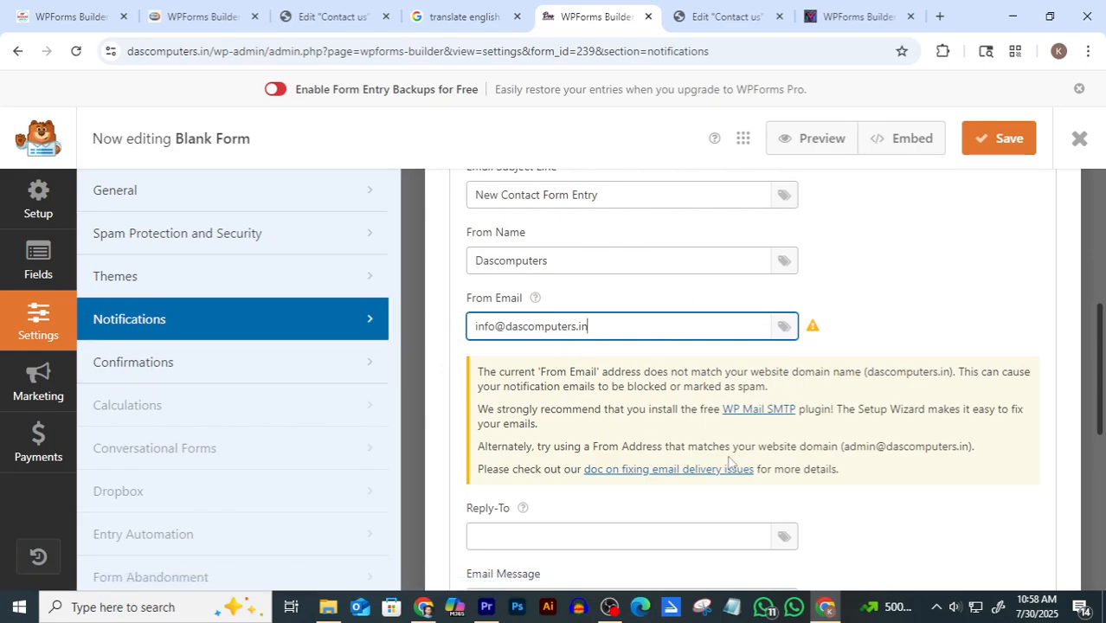
Save the form, glance at the Elementor contact page, and return to the form builder
left_click(1002, 154)
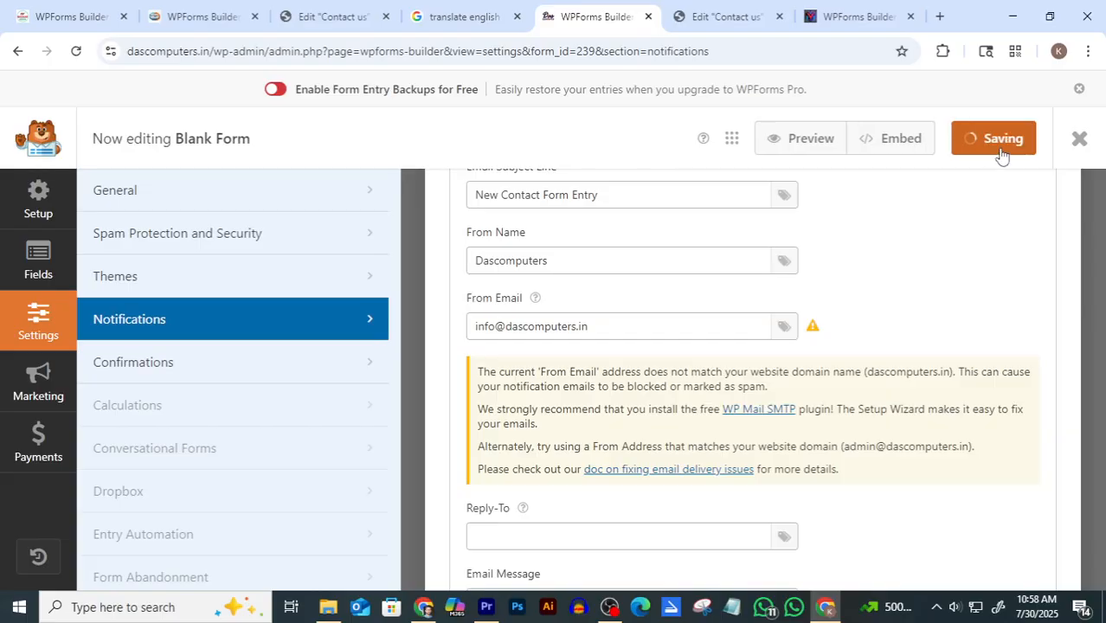
scroll(966, 204, "up", 3)
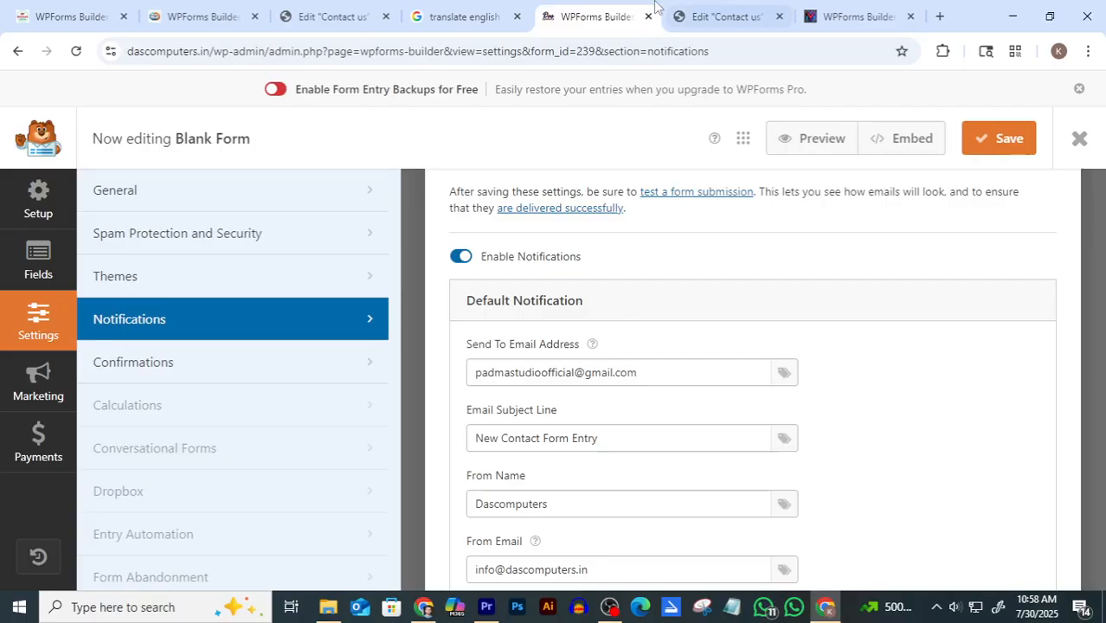
left_click(725, 16)
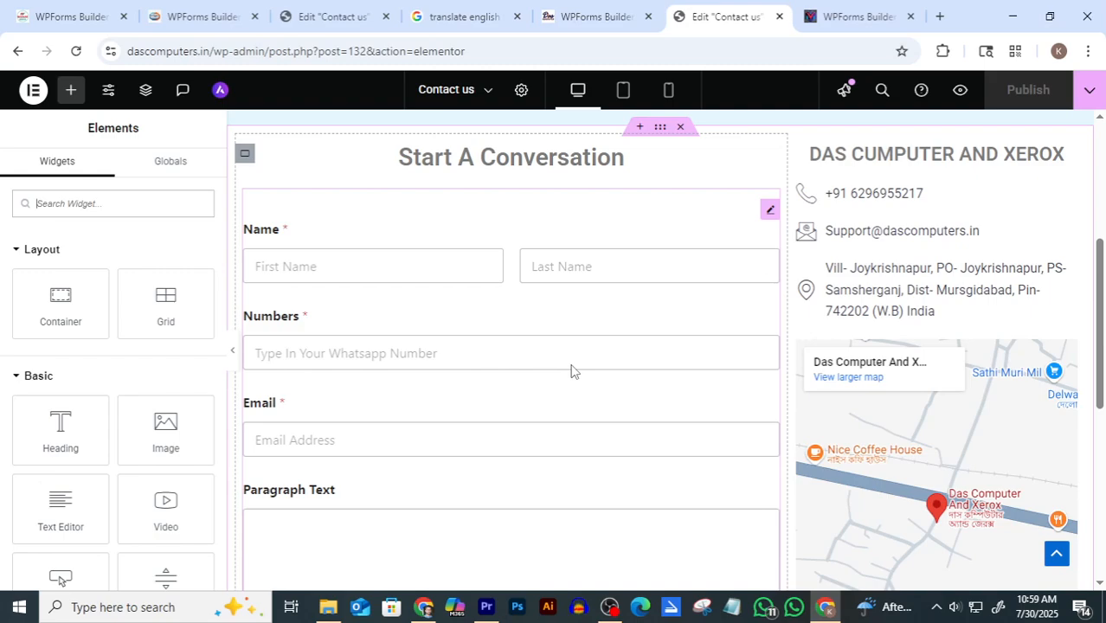
left_click(597, 17)
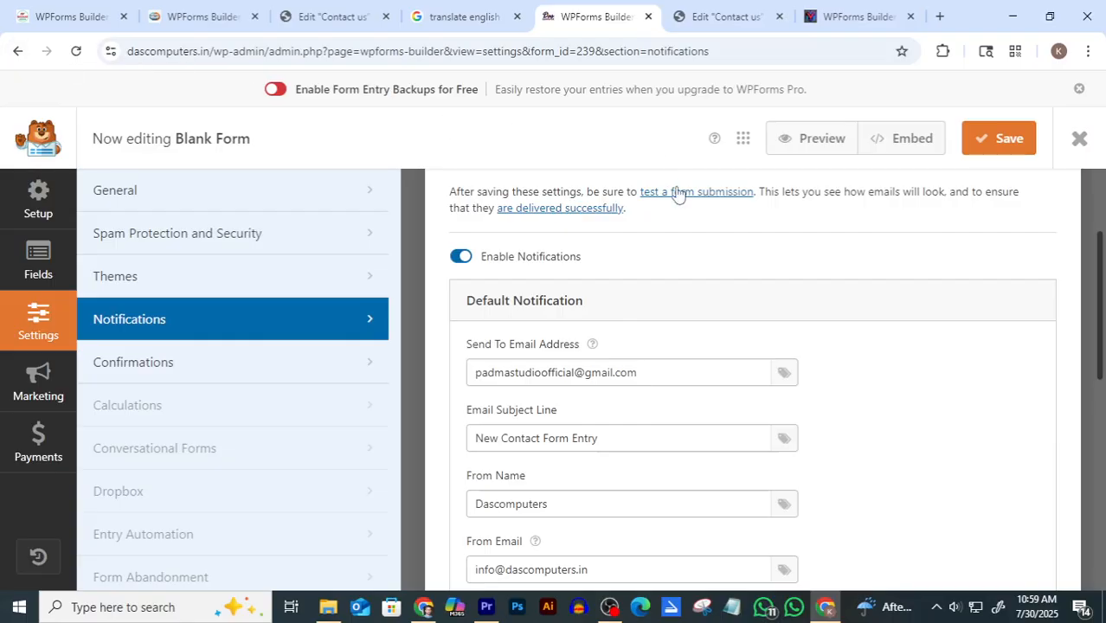
key("alt+Left")
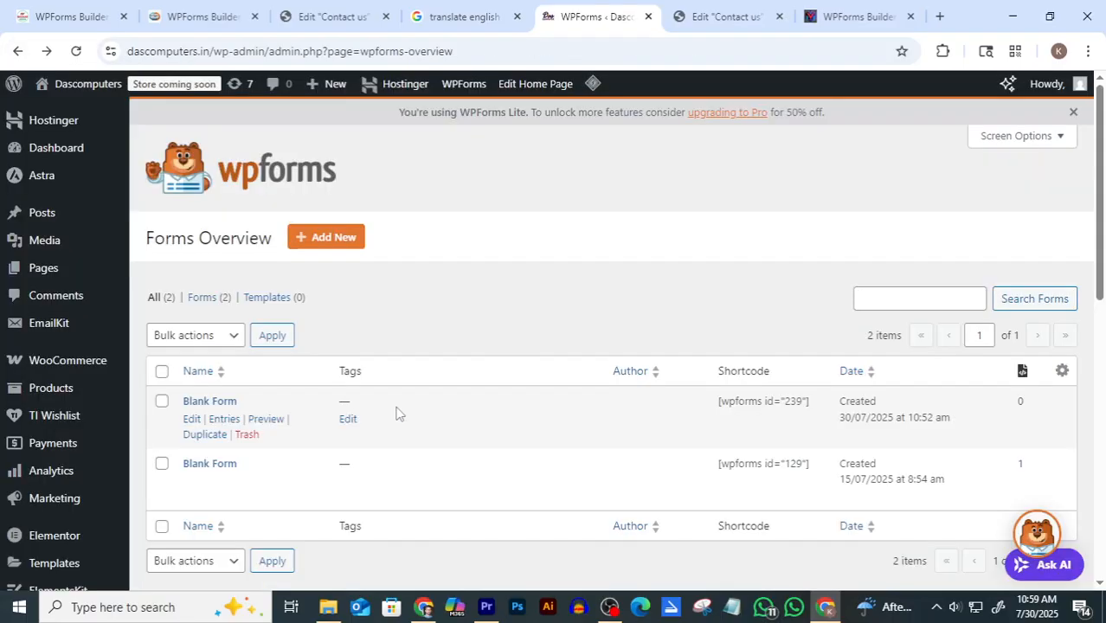
mouse_move(211, 470)
left_click(191, 420)
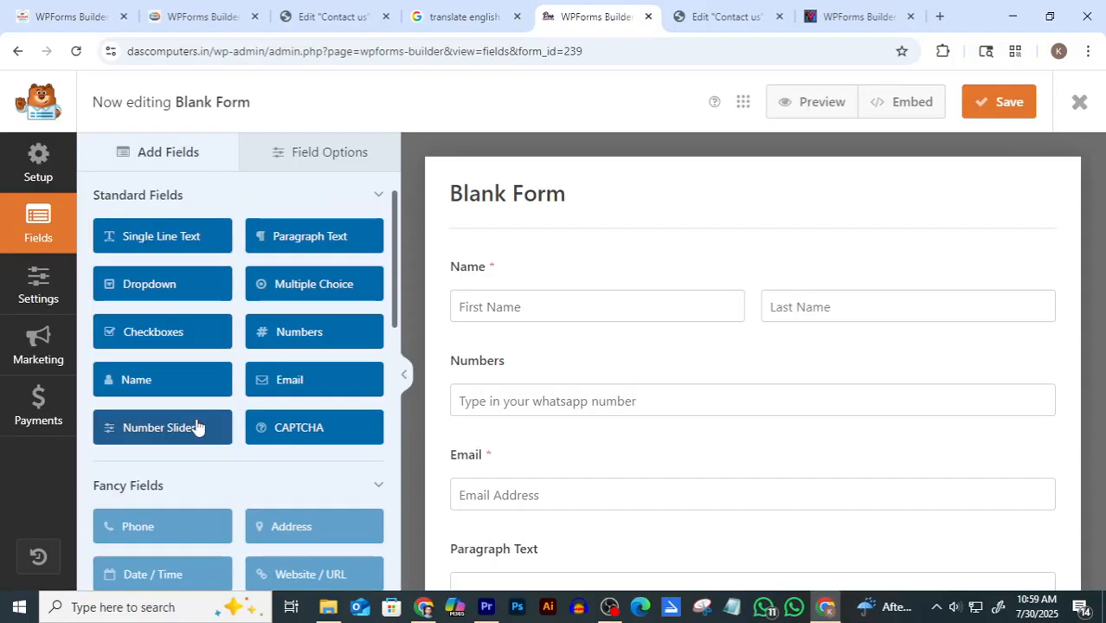
scroll(903, 462, "down", 2)
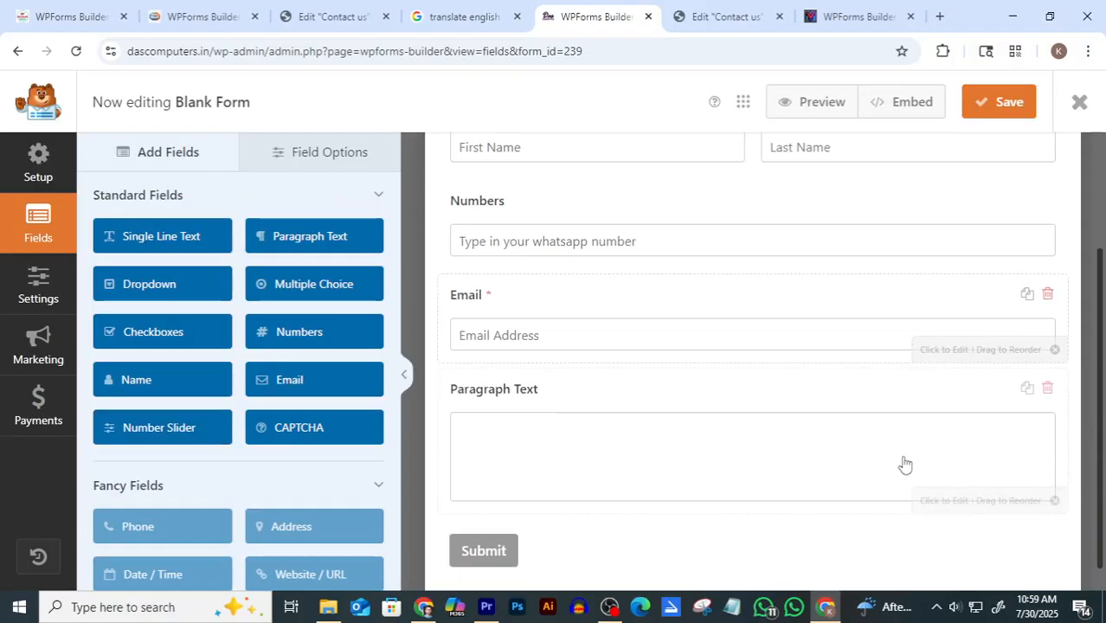
scroll(906, 434, "down", 1)
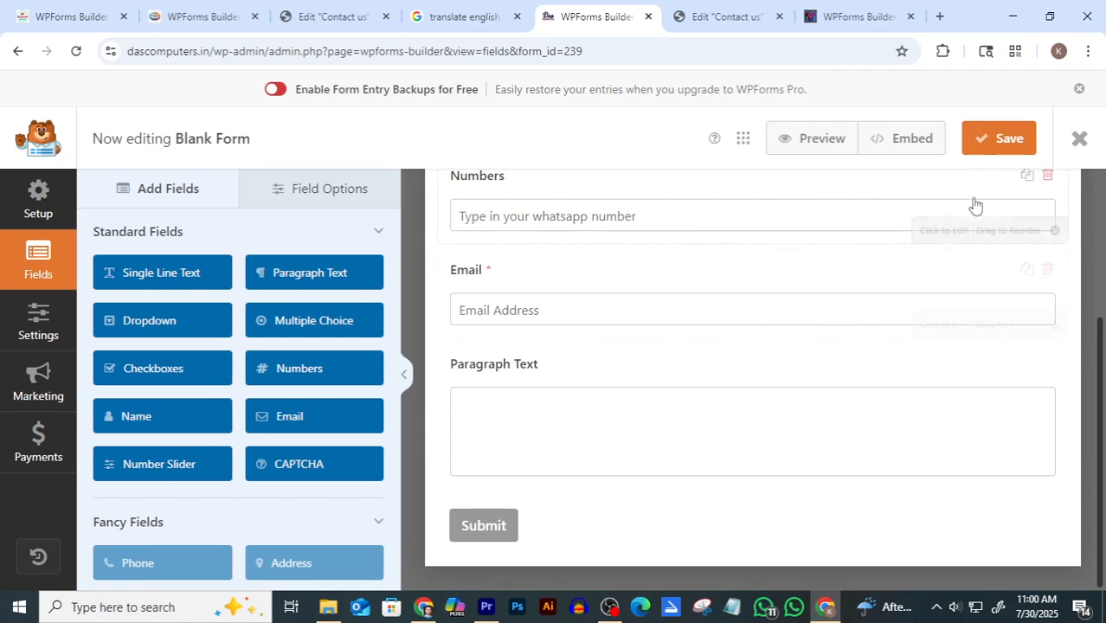
left_click(1002, 141)
left_click(1079, 139)
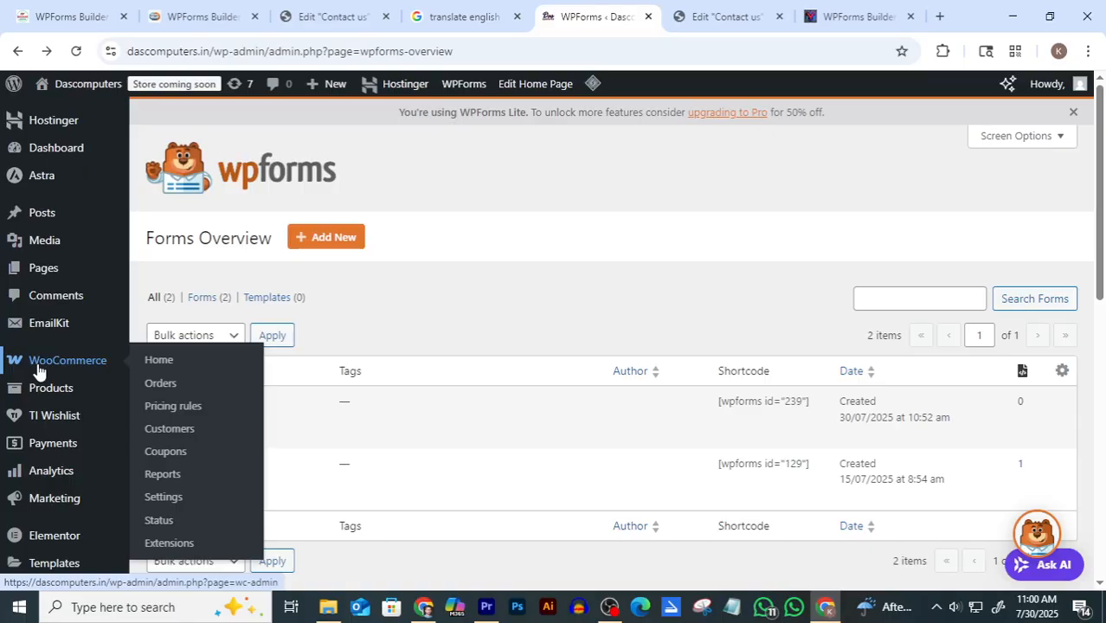
Create and publish a new page titled 'Contact Us 2', then return to the Pages list
left_click(38, 268)
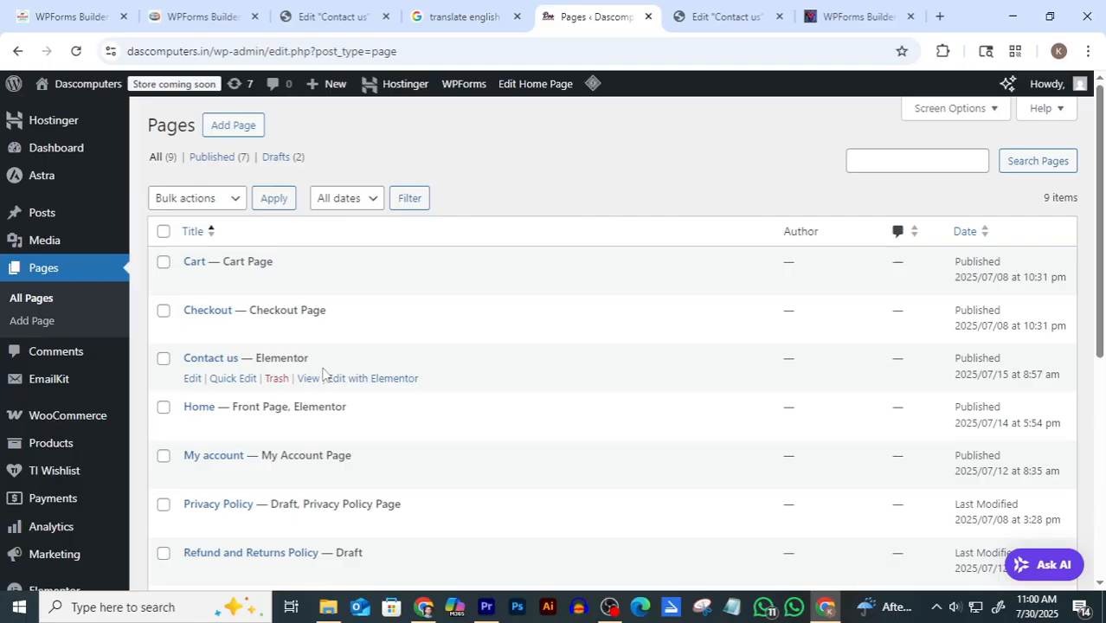
left_click(232, 129)
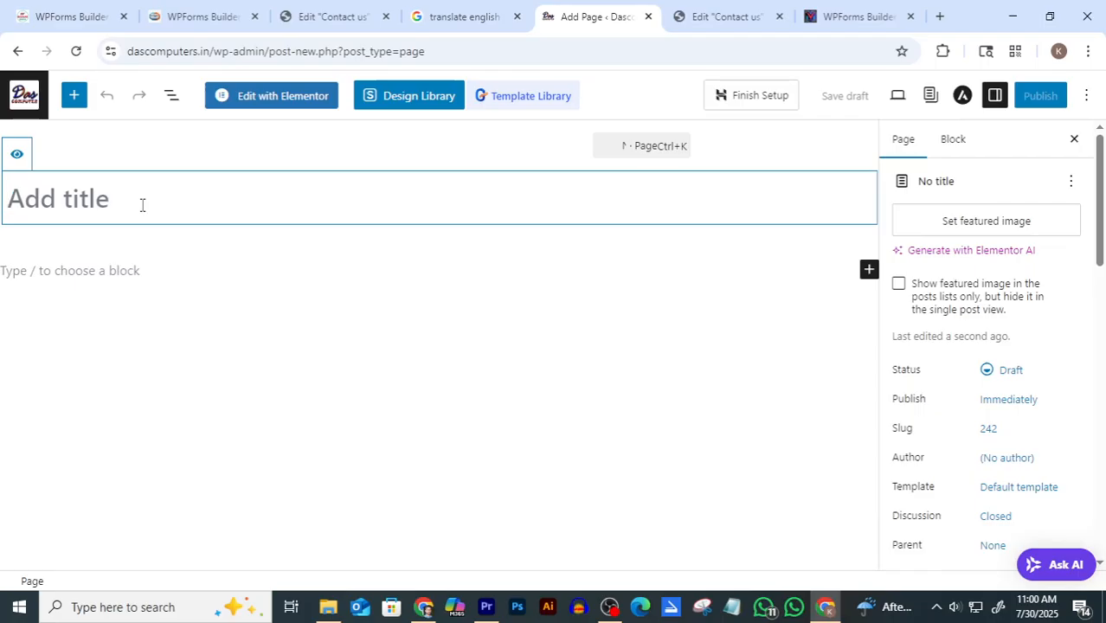
type("Contact")
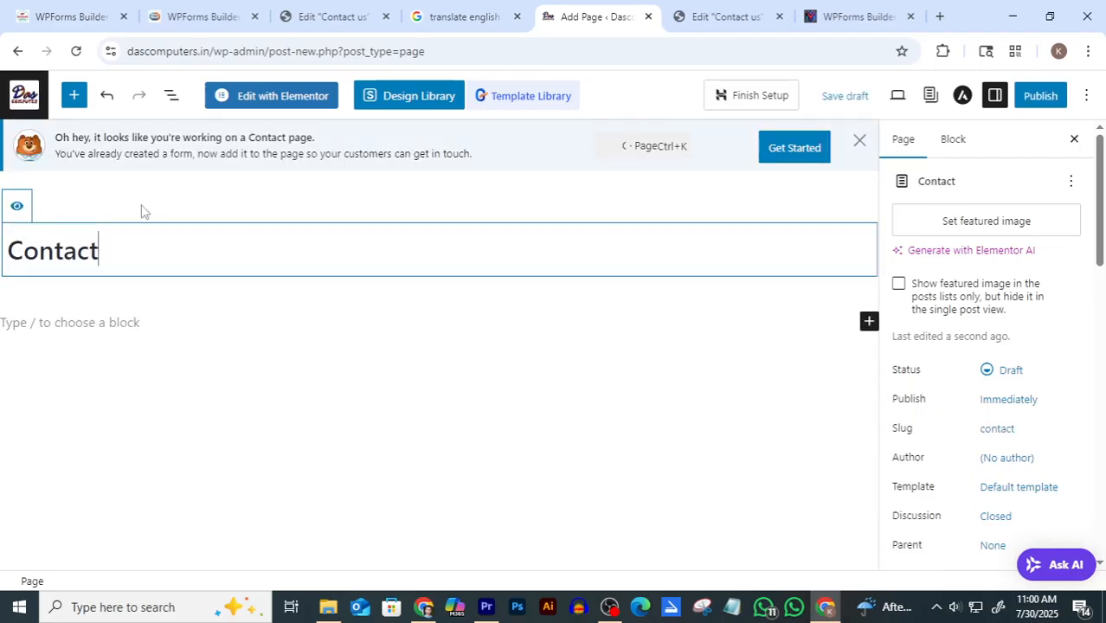
type(" Us")
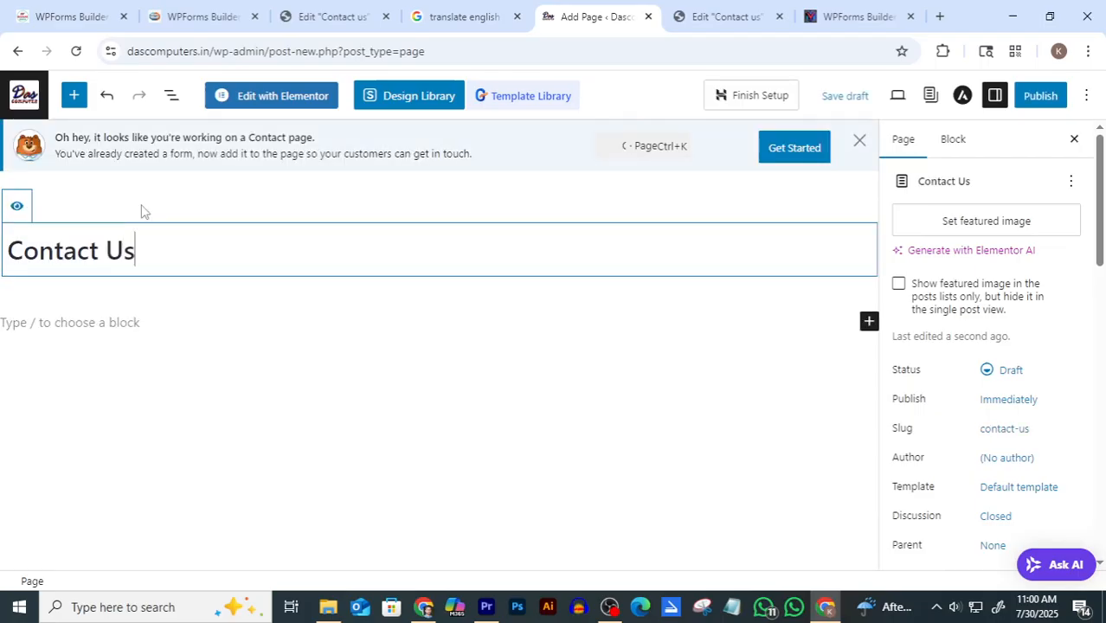
type(" 2")
left_click(1040, 97)
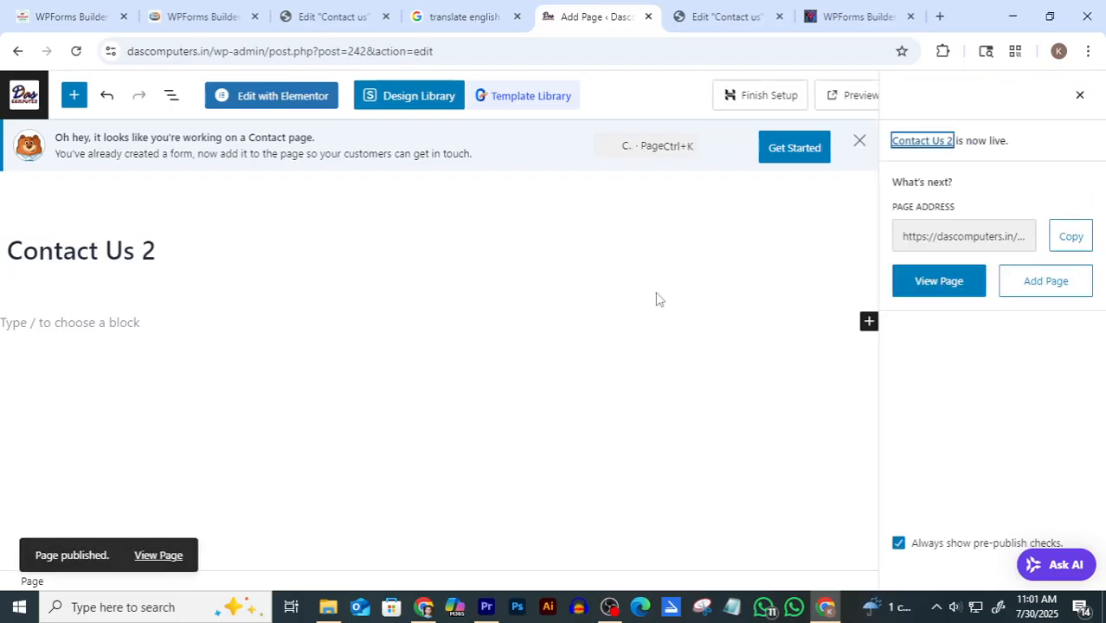
left_click(18, 52)
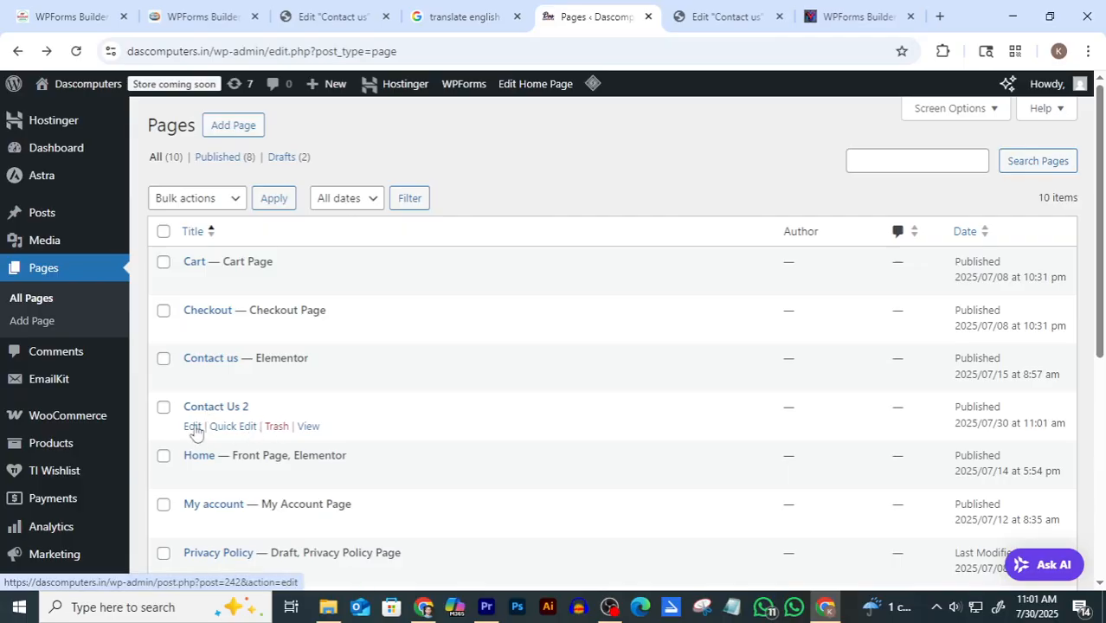
Open the Contact Us 2 page from the Pages list with Edit with Elementor
left_click(192, 428)
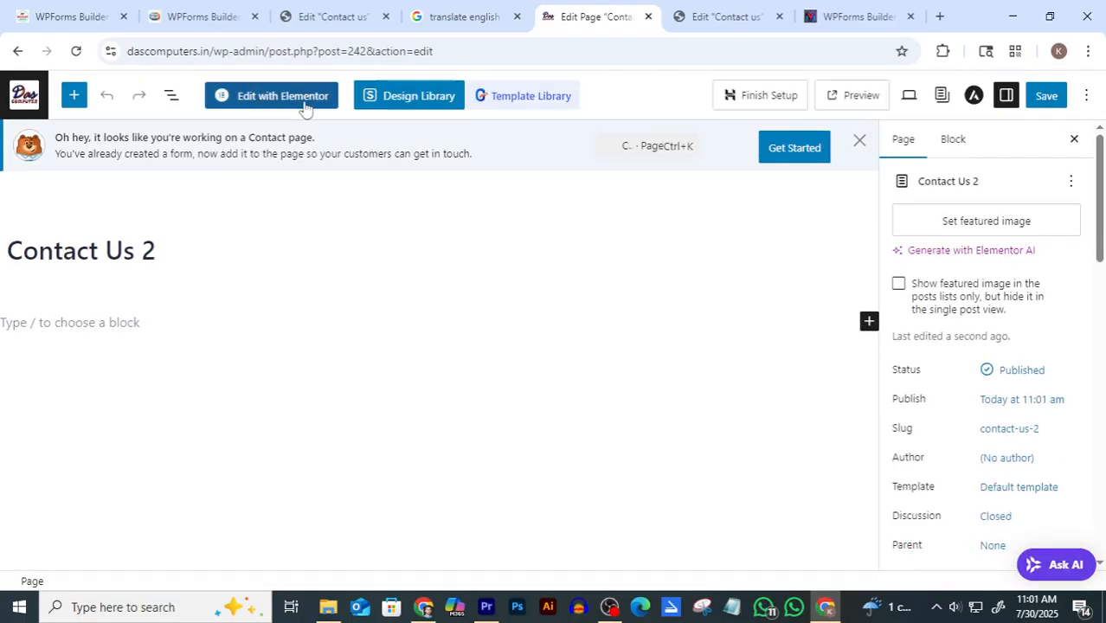
left_click(307, 96)
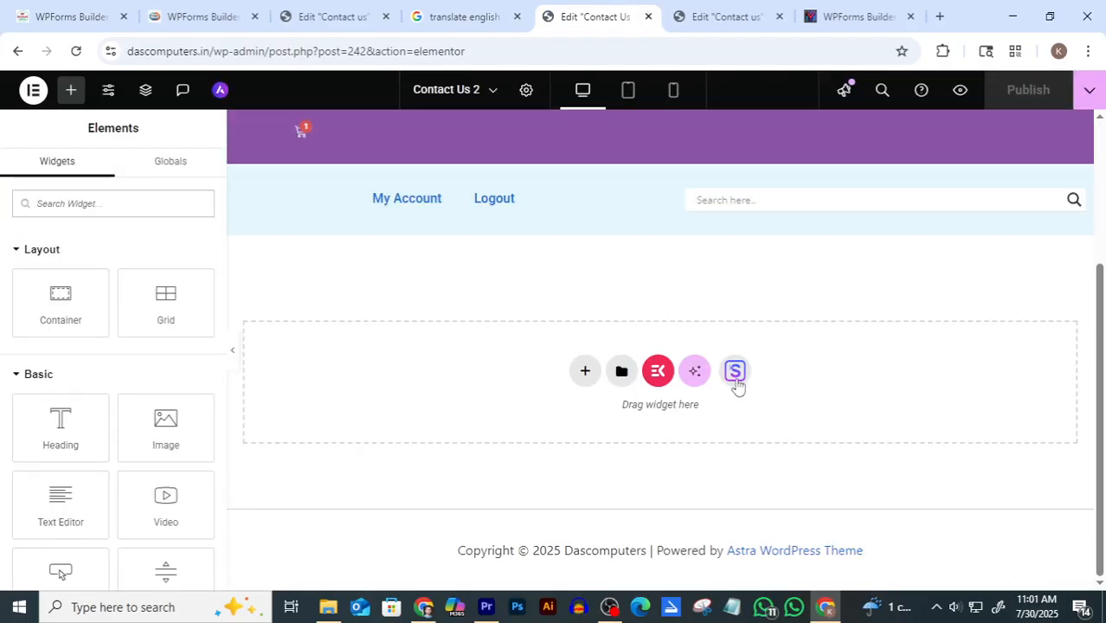
Add a single-row Flexbox container and set its Content Width to Full Width
left_click(585, 373)
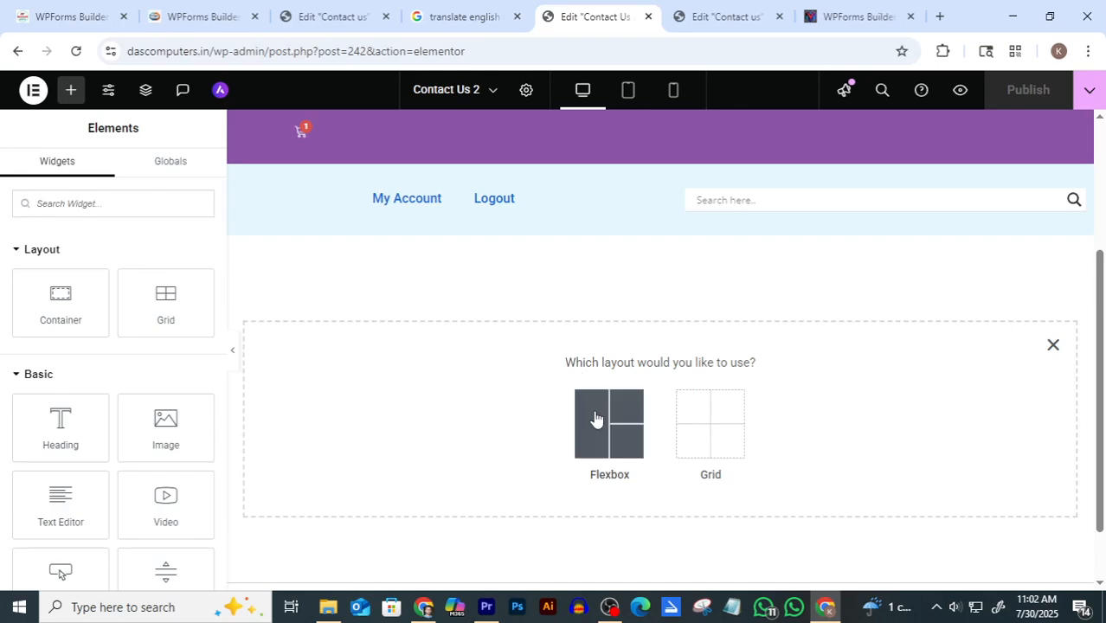
left_click(613, 433)
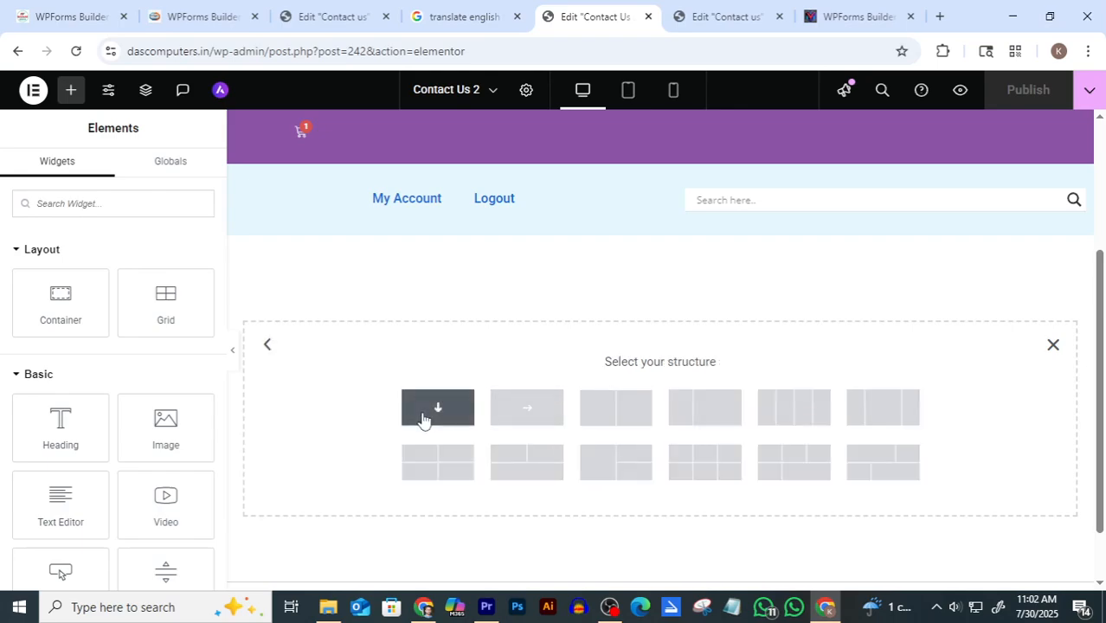
left_click(522, 412)
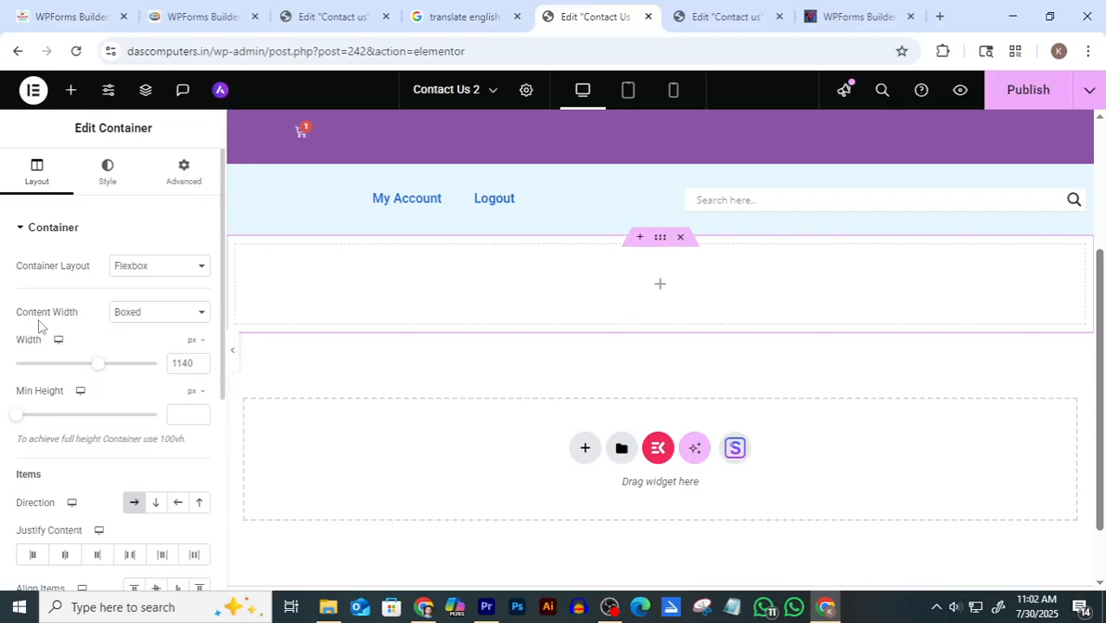
left_click(156, 313)
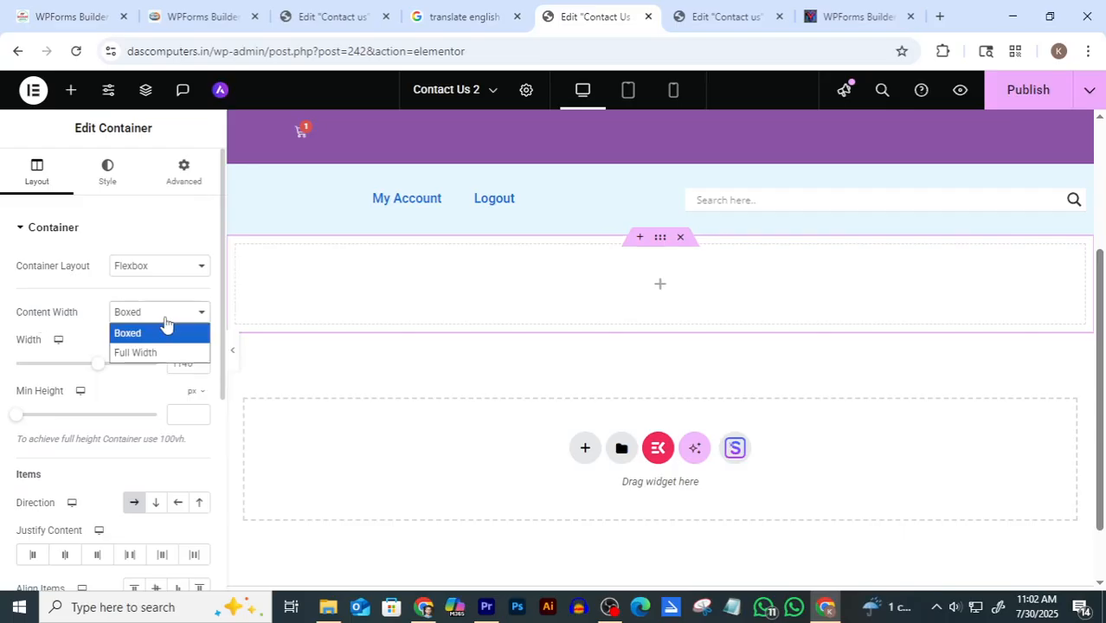
left_click(158, 355)
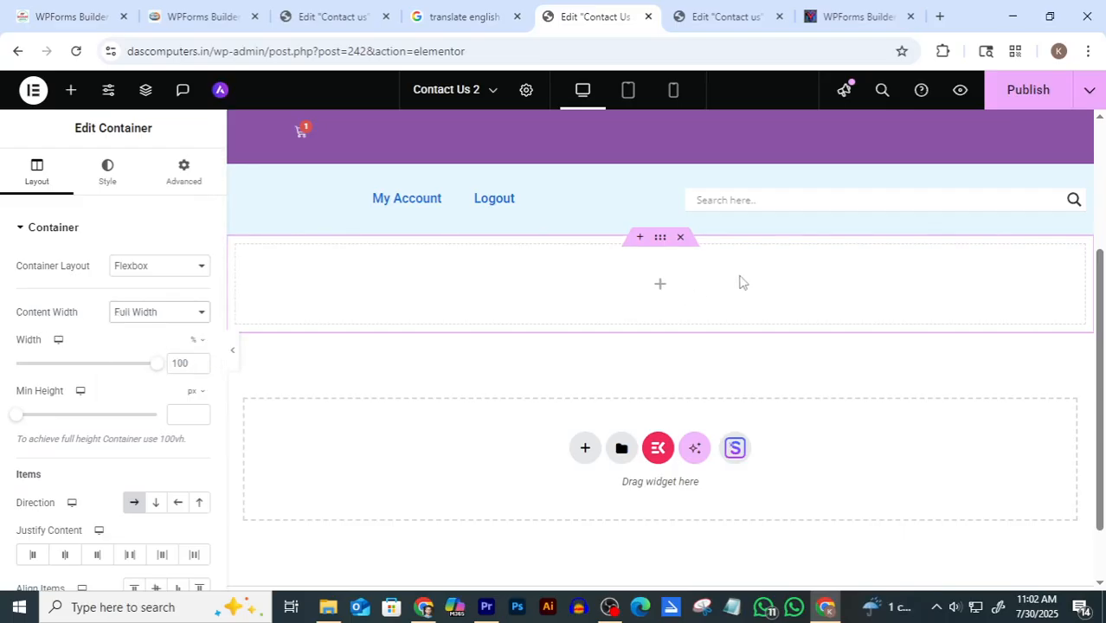
Nest a Container in the section, making it Full Width with Row - horizontal direction
left_click(660, 289)
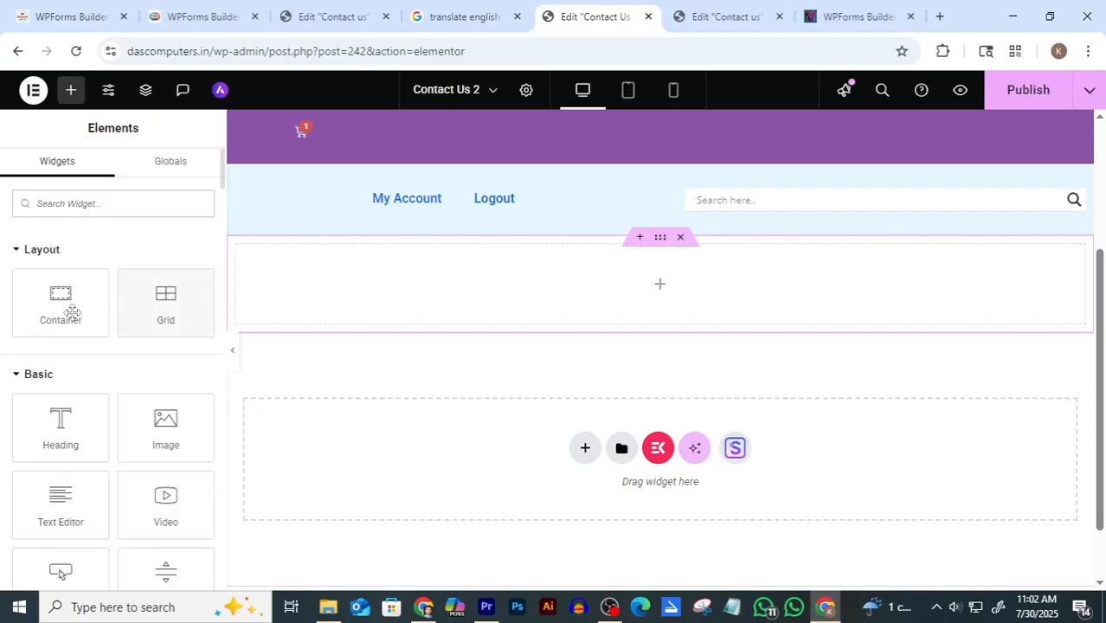
left_click_drag(52, 301, 628, 309)
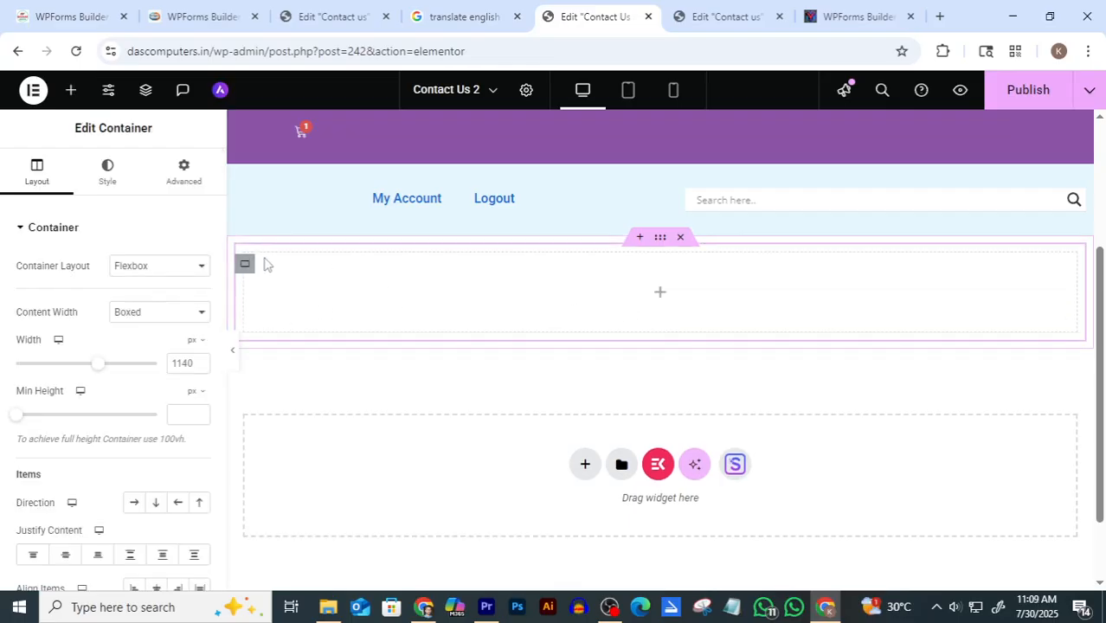
left_click(177, 316)
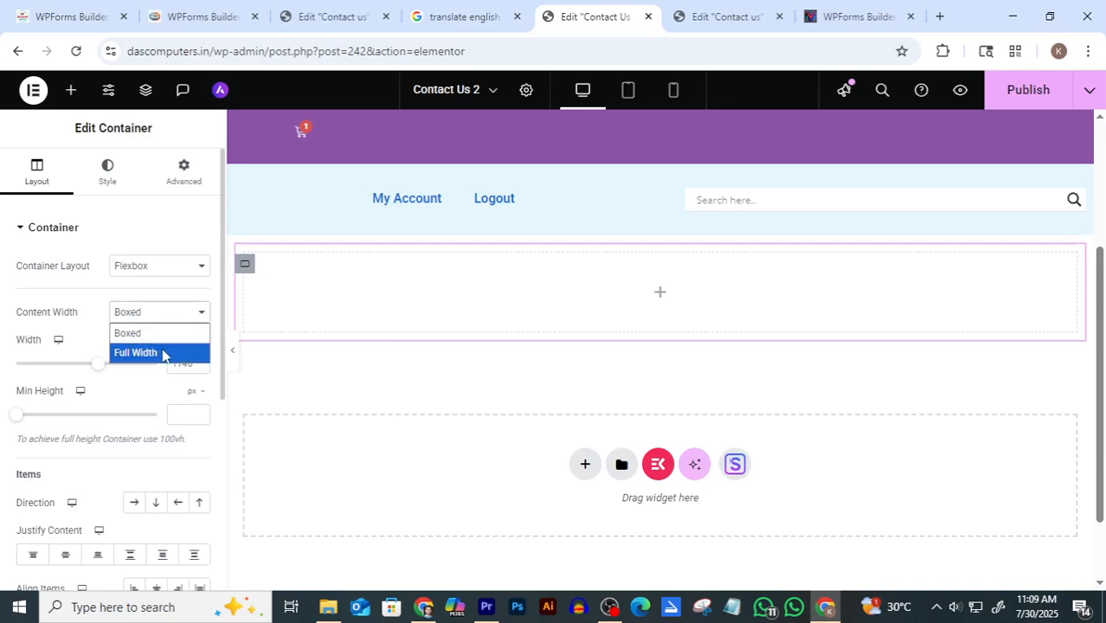
left_click(162, 353)
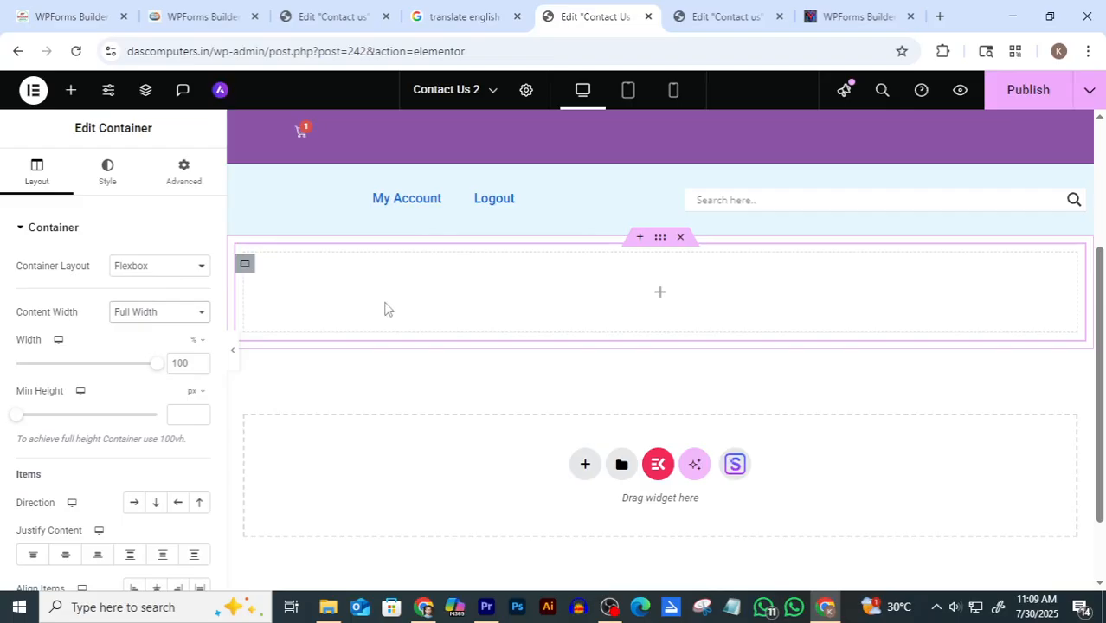
left_click(135, 505)
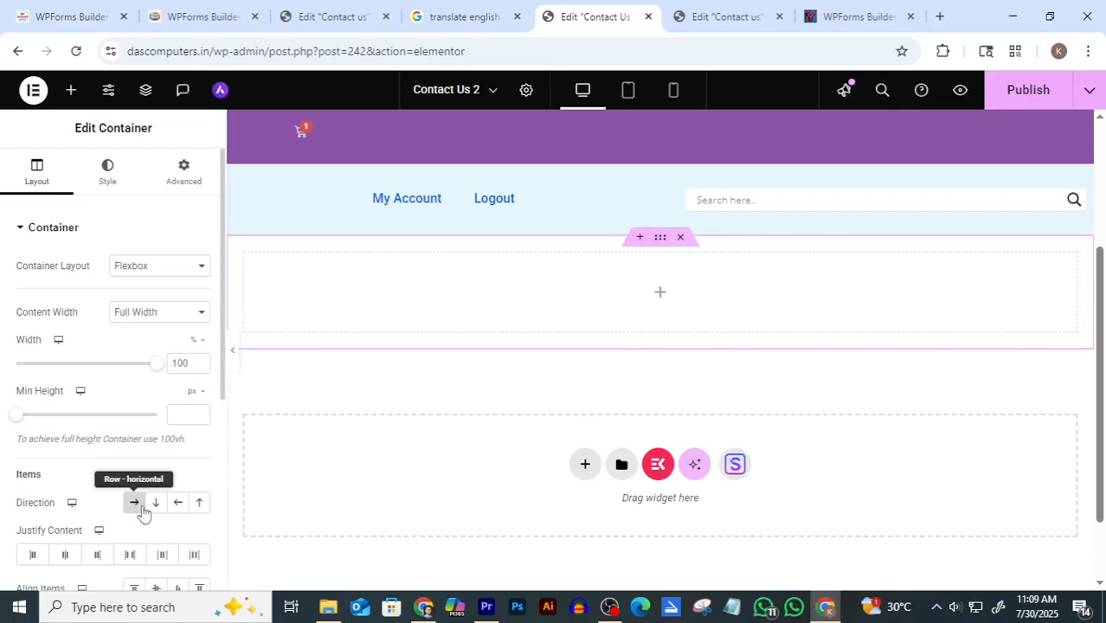
Nest another horizontal-row Container, then compare against the reference Contact us page
left_click(660, 293)
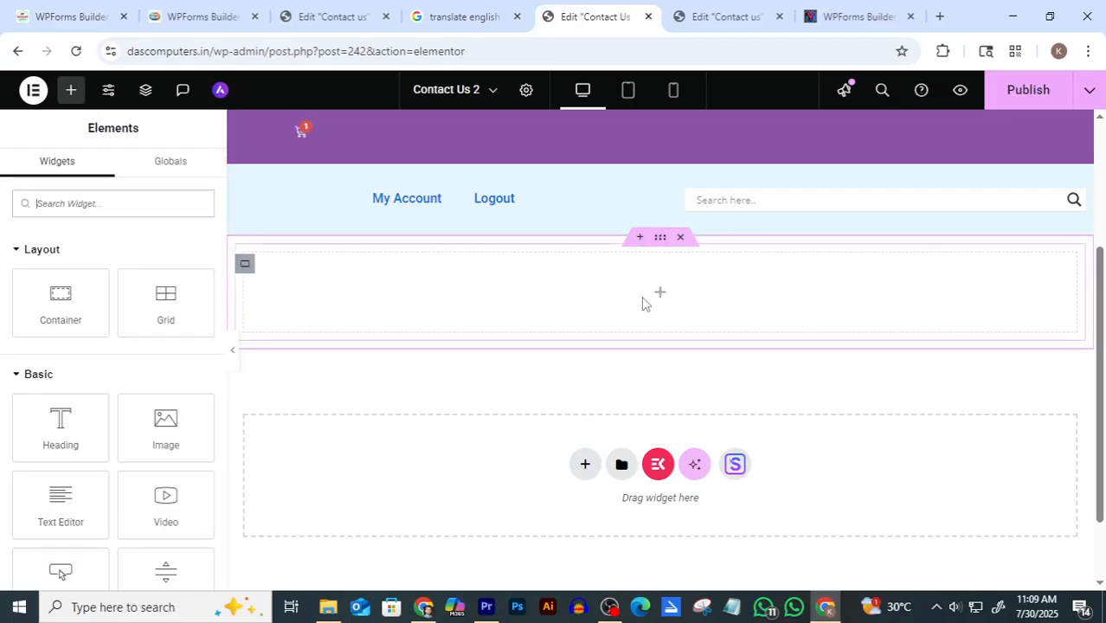
left_click_drag(61, 299, 670, 307)
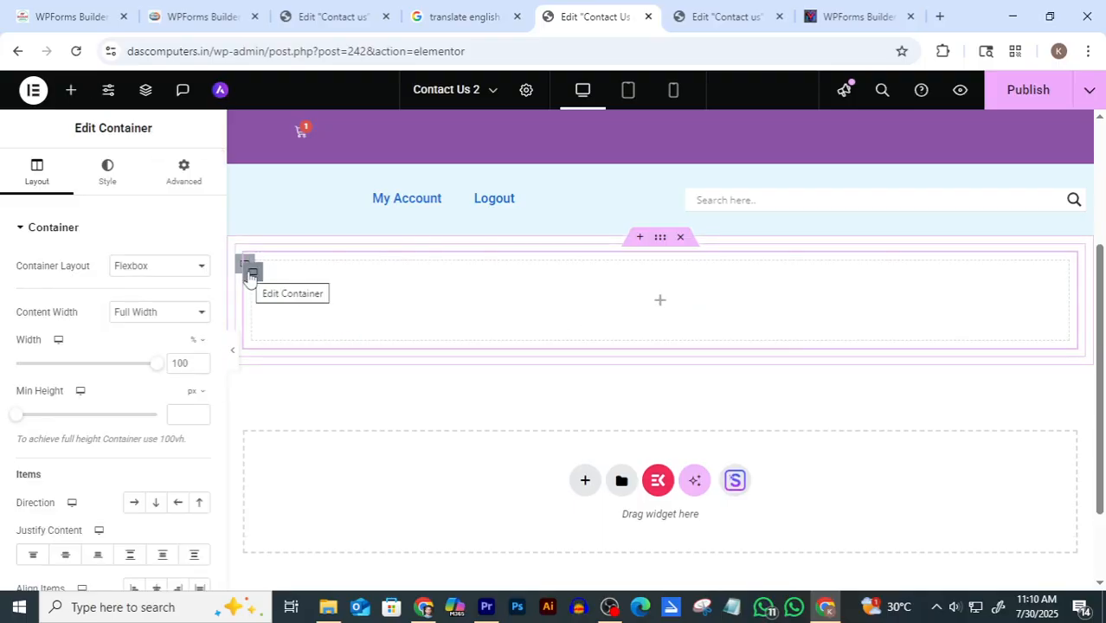
left_click(132, 505)
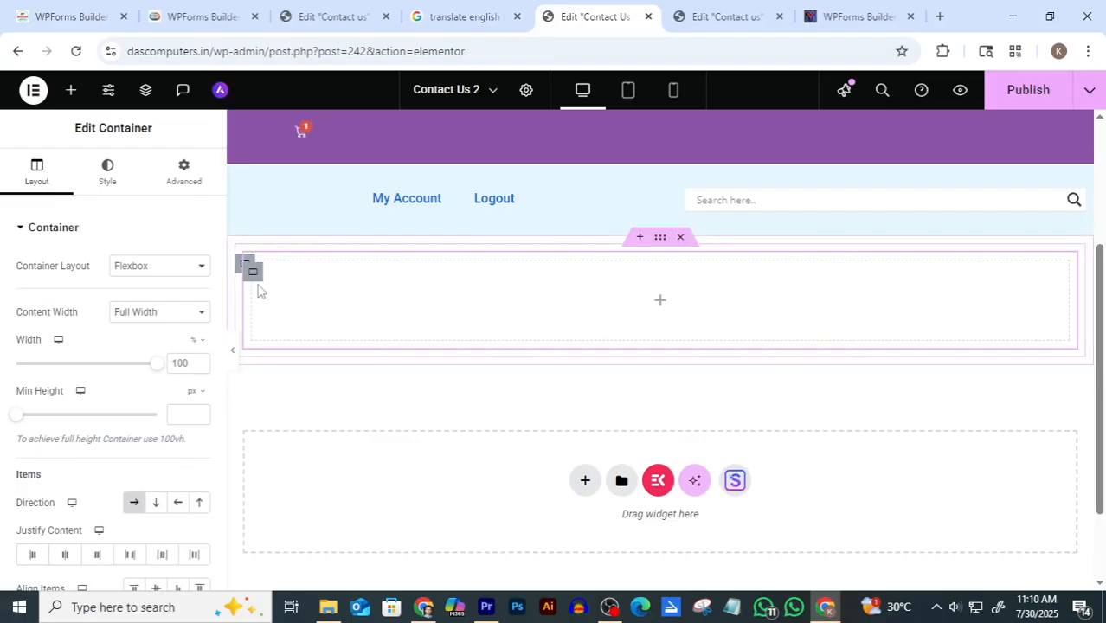
left_click(736, 16)
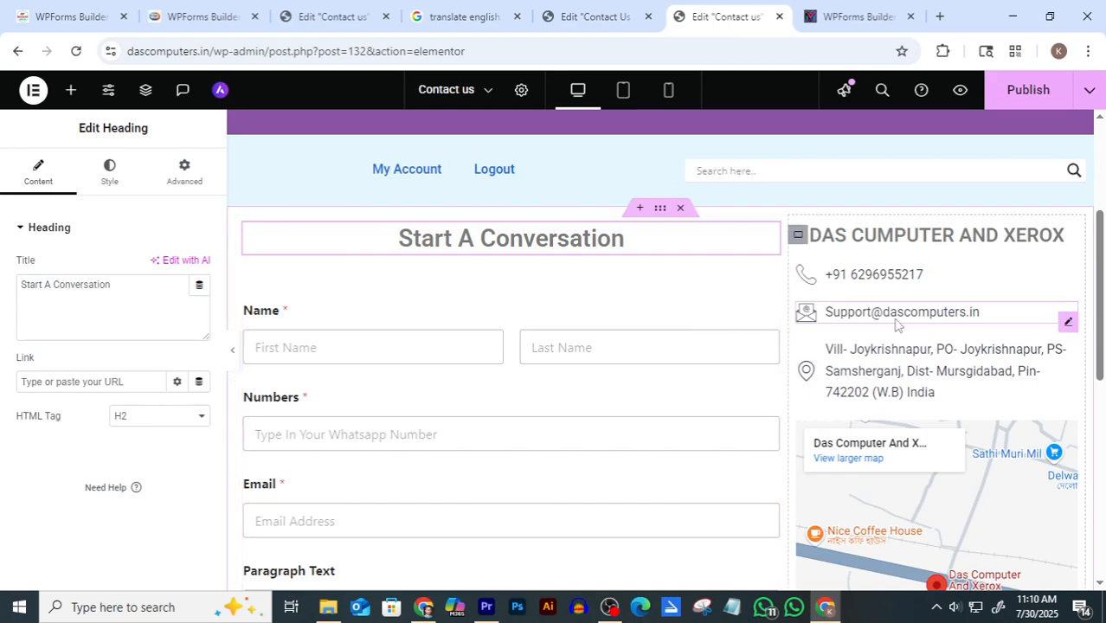
left_click(595, 16)
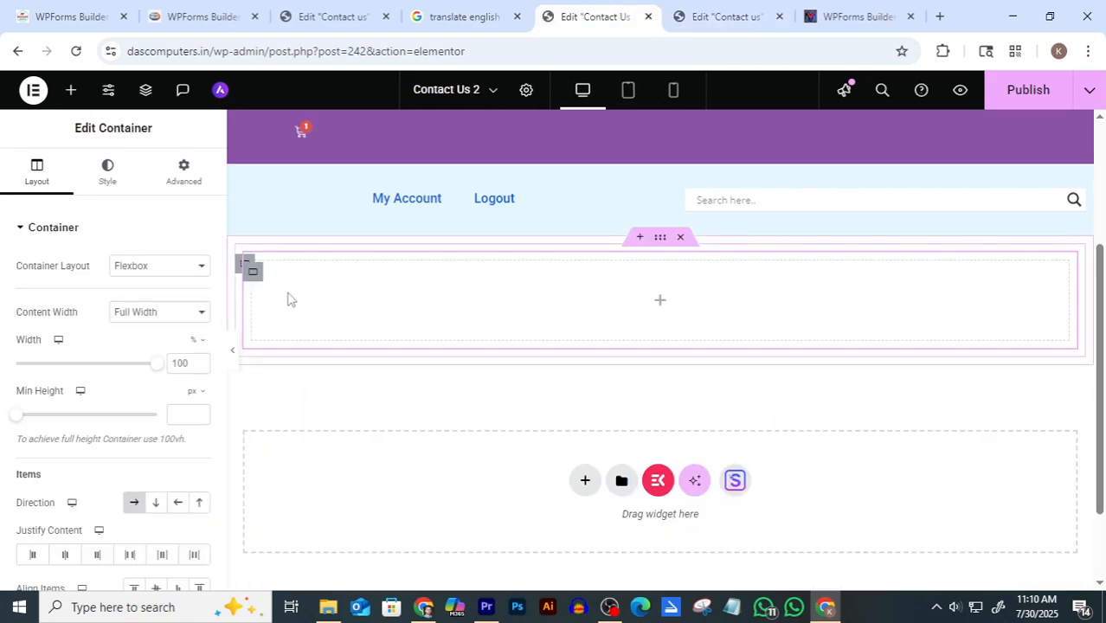
Add a second empty container beside the first using Add New Container
right_click(254, 275)
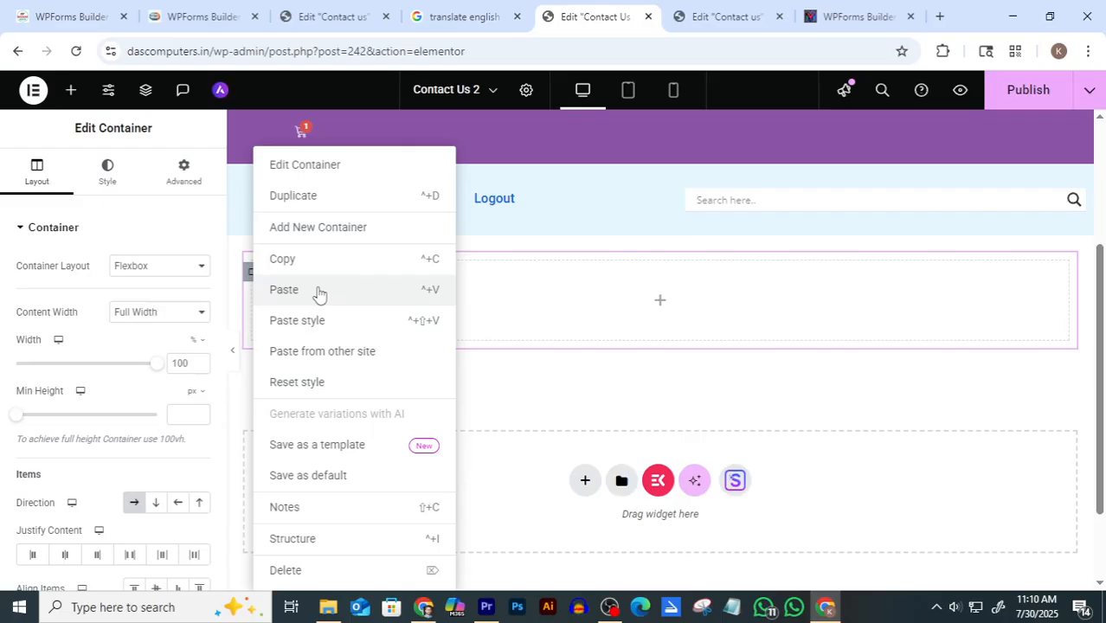
left_click(344, 230)
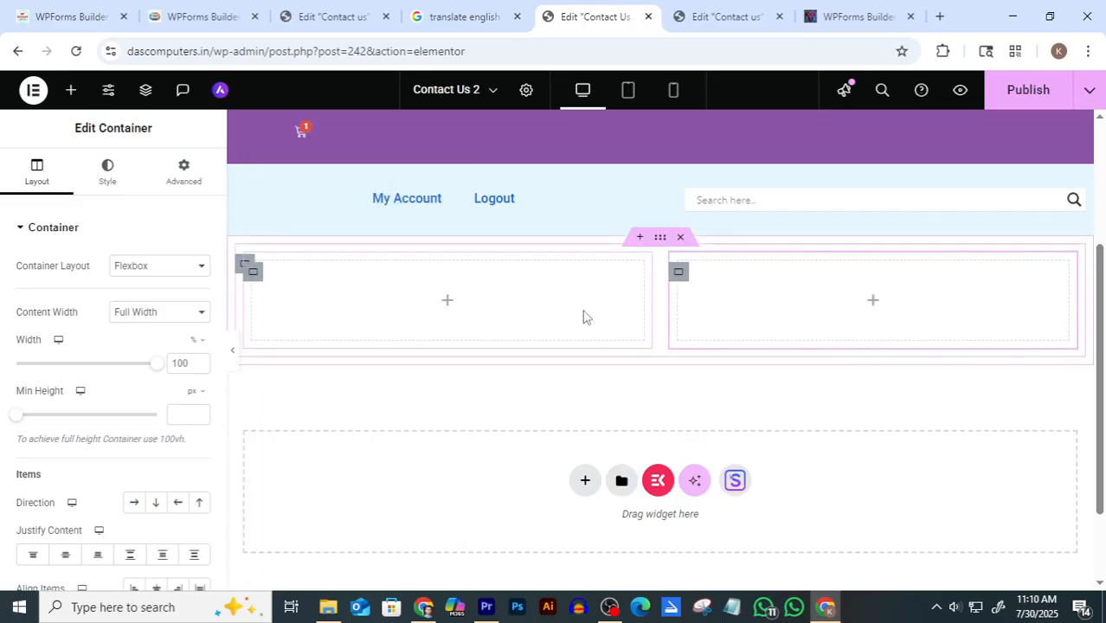
right_click(255, 275)
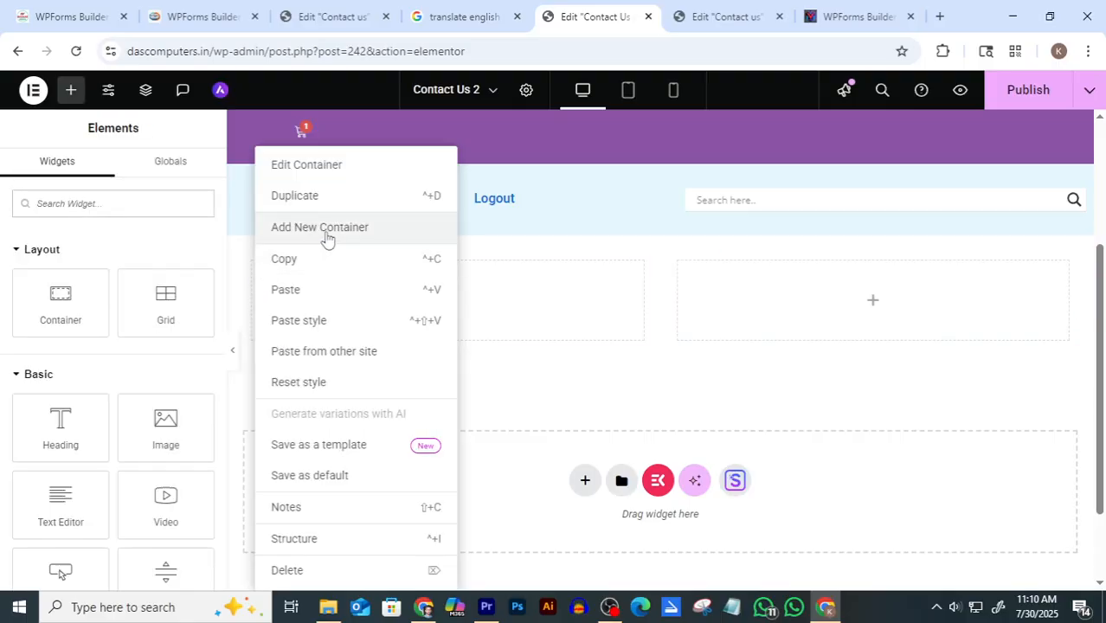
left_click(599, 303)
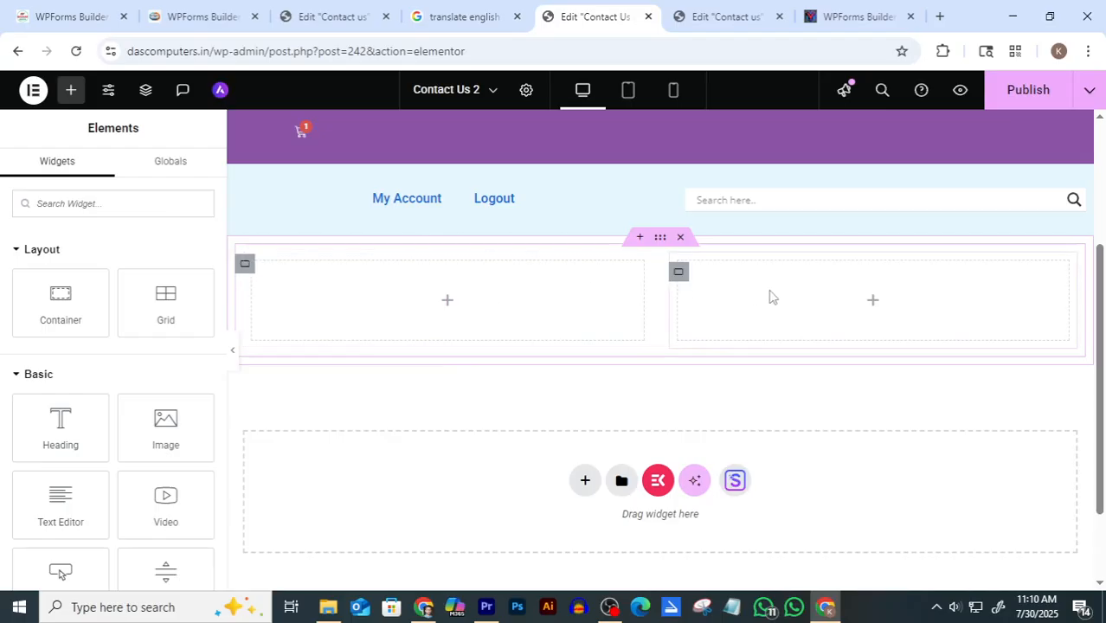
left_click(733, 16)
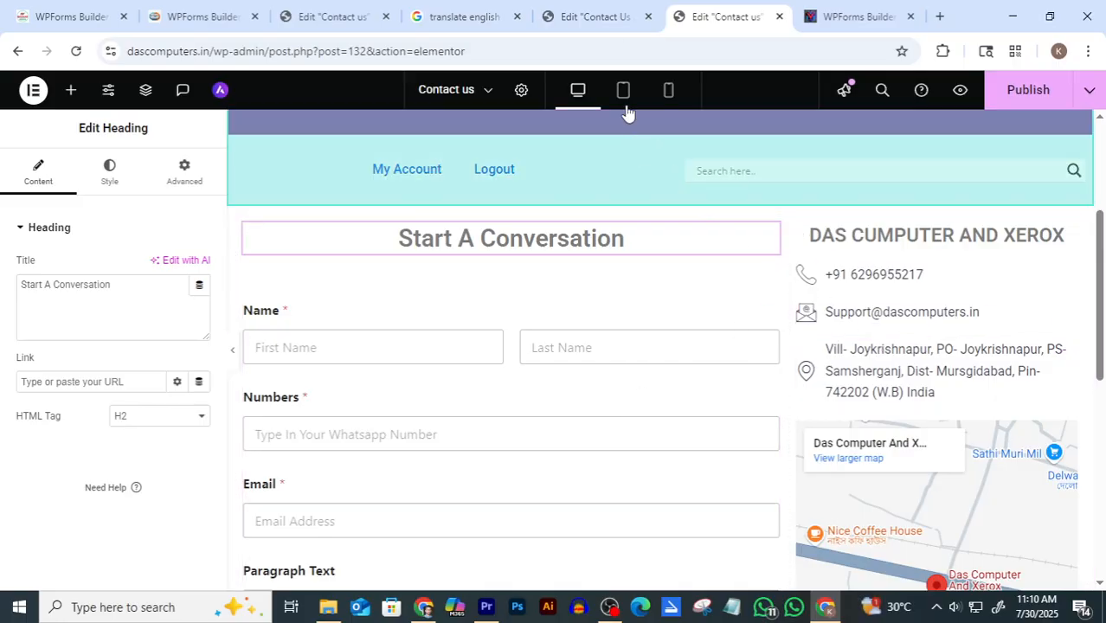
left_click(596, 17)
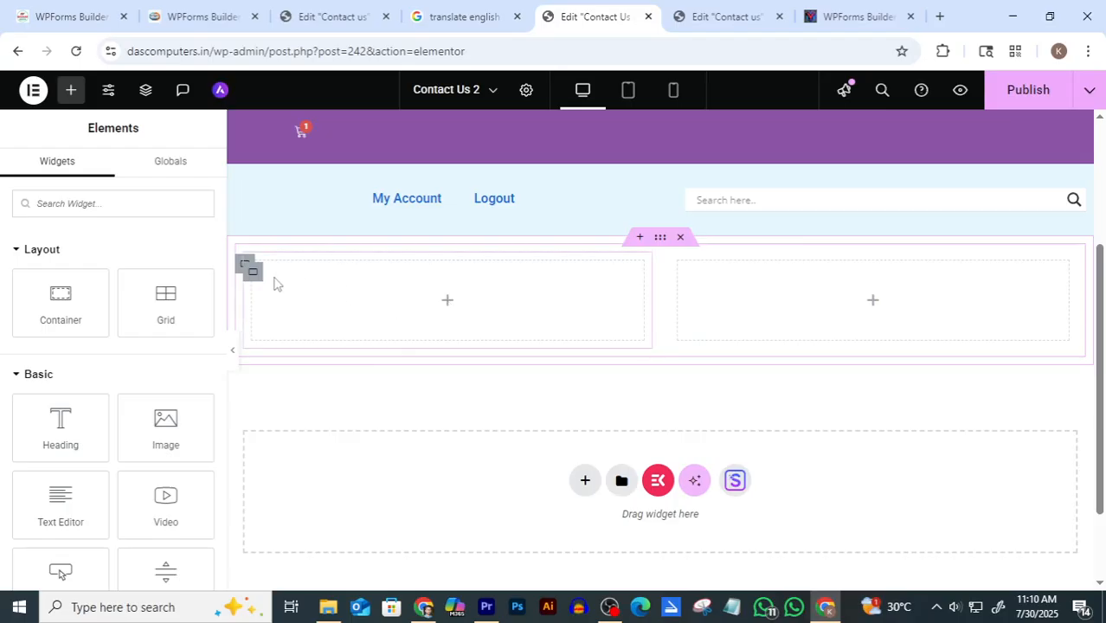
Set the left container's Width to 65 and the right container's Width to 35
left_click(250, 275)
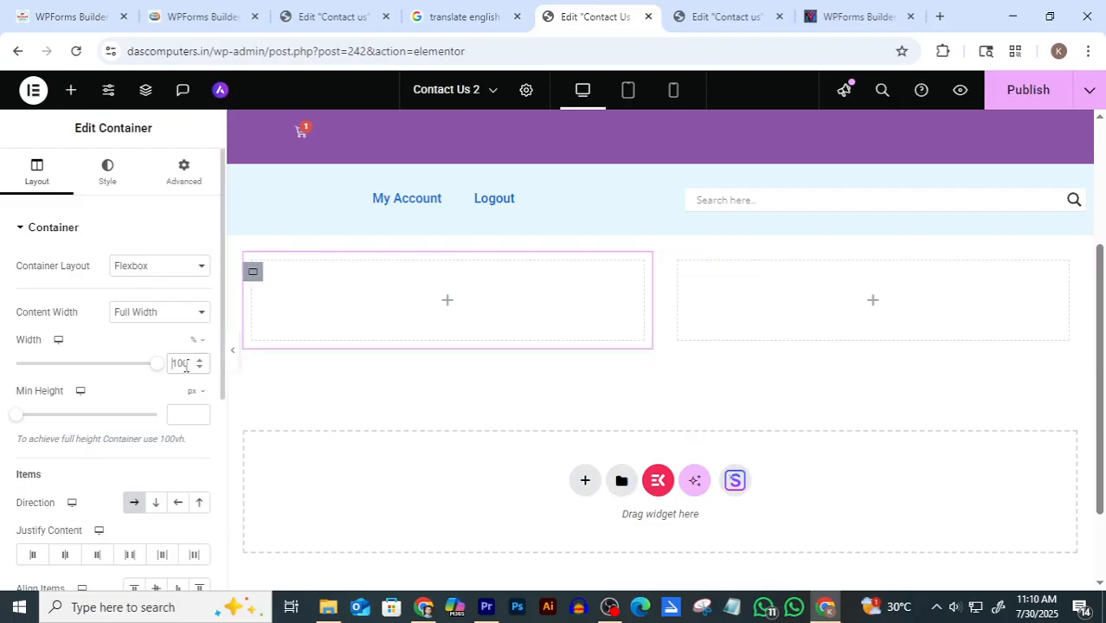
type("65")
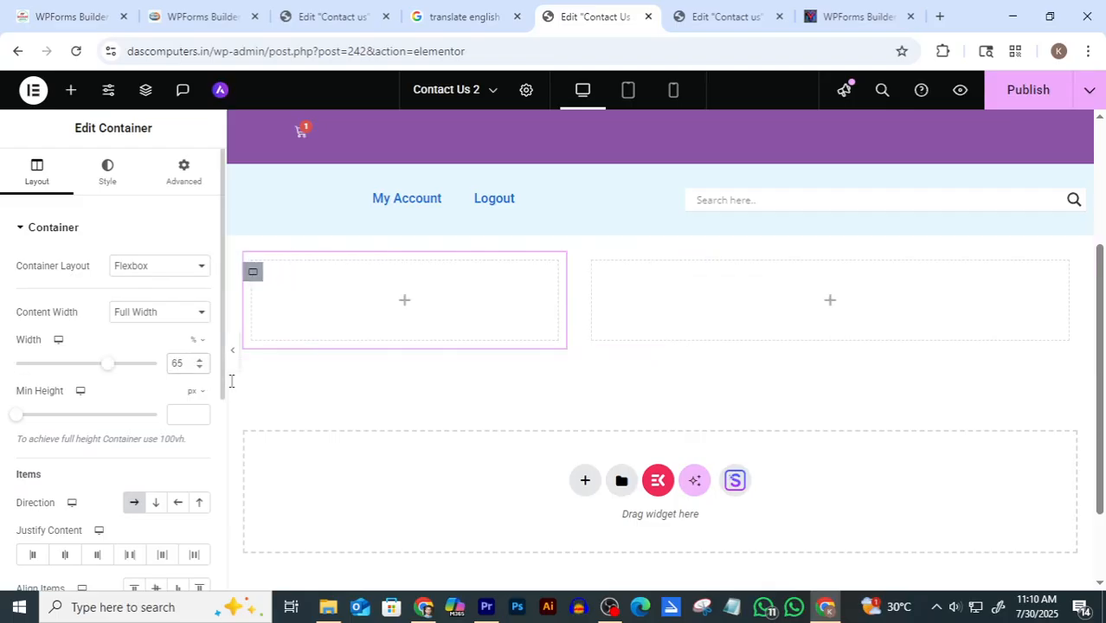
left_click(585, 344)
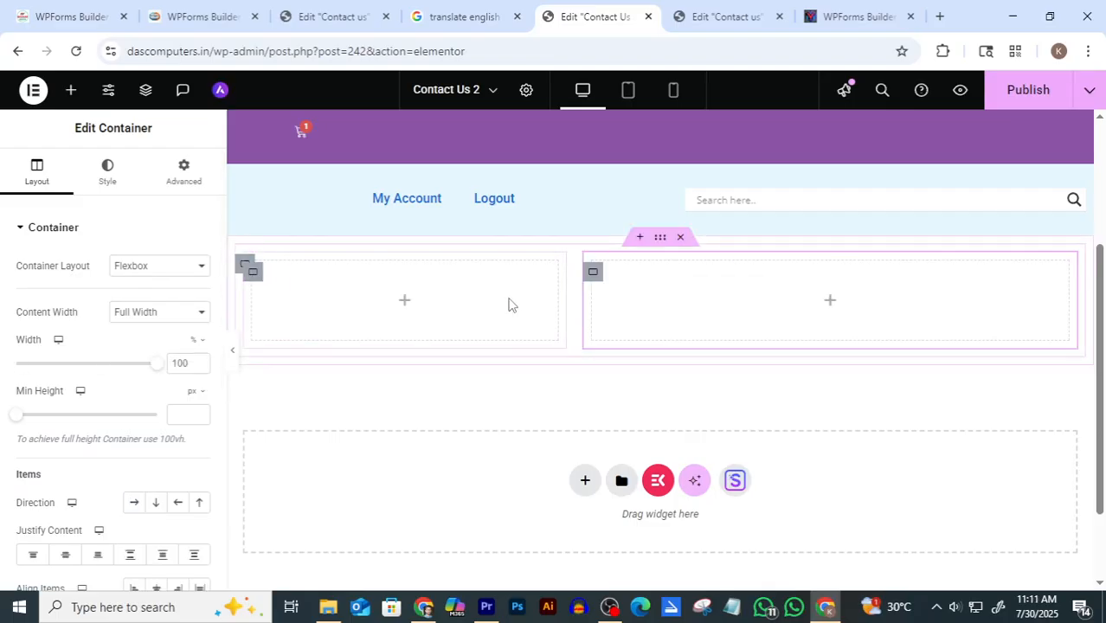
double_click(179, 362)
type("35")
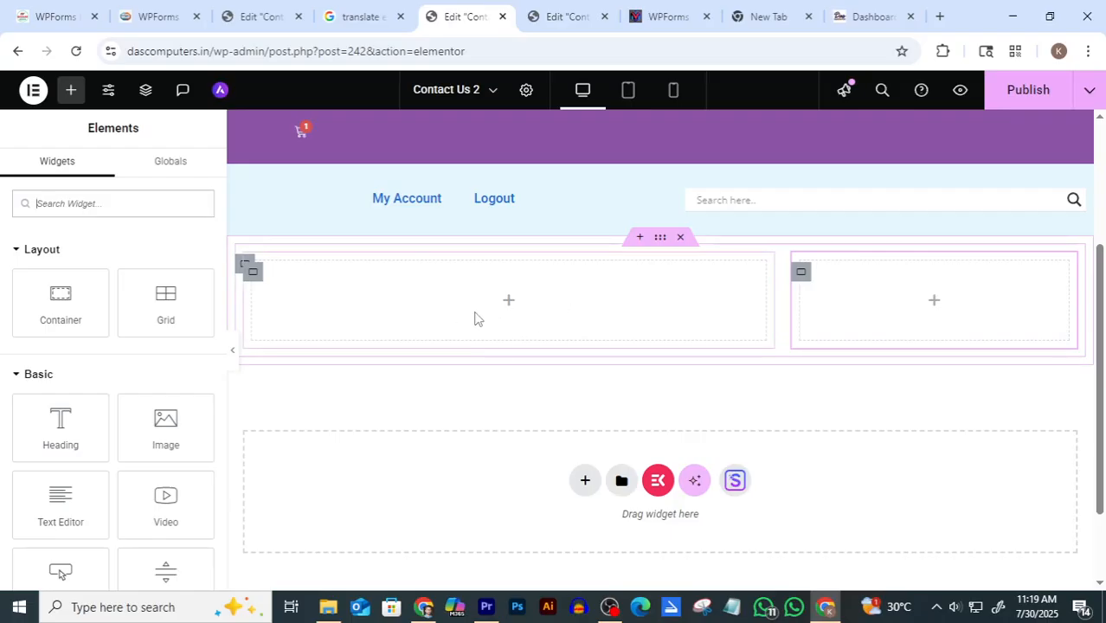
In WPForms All Forms, copy the newest Blank Form's shortcode [wpforms id="239"] and return to the Contact Us 2 editor
left_click(856, 16)
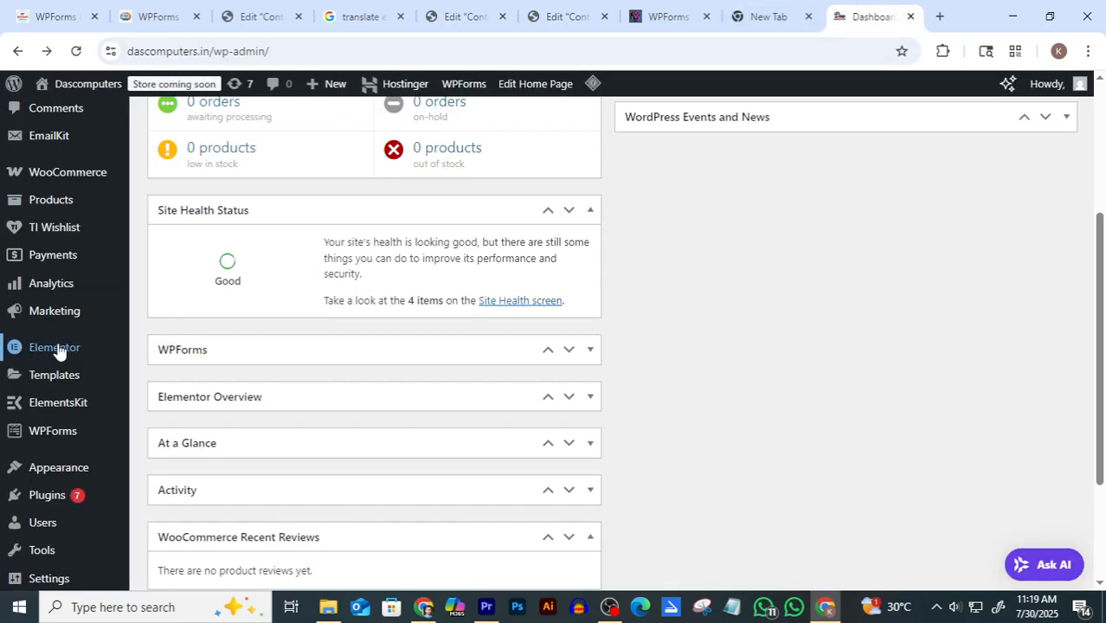
mouse_move(50, 440)
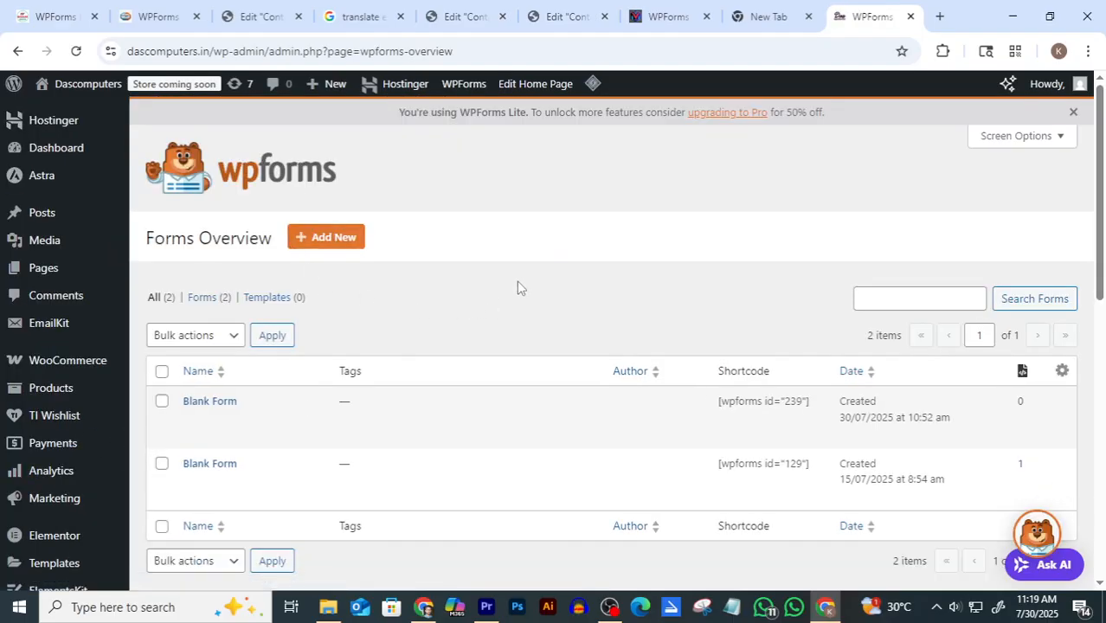
scroll(519, 278, "down", 1)
mouse_move(360, 324)
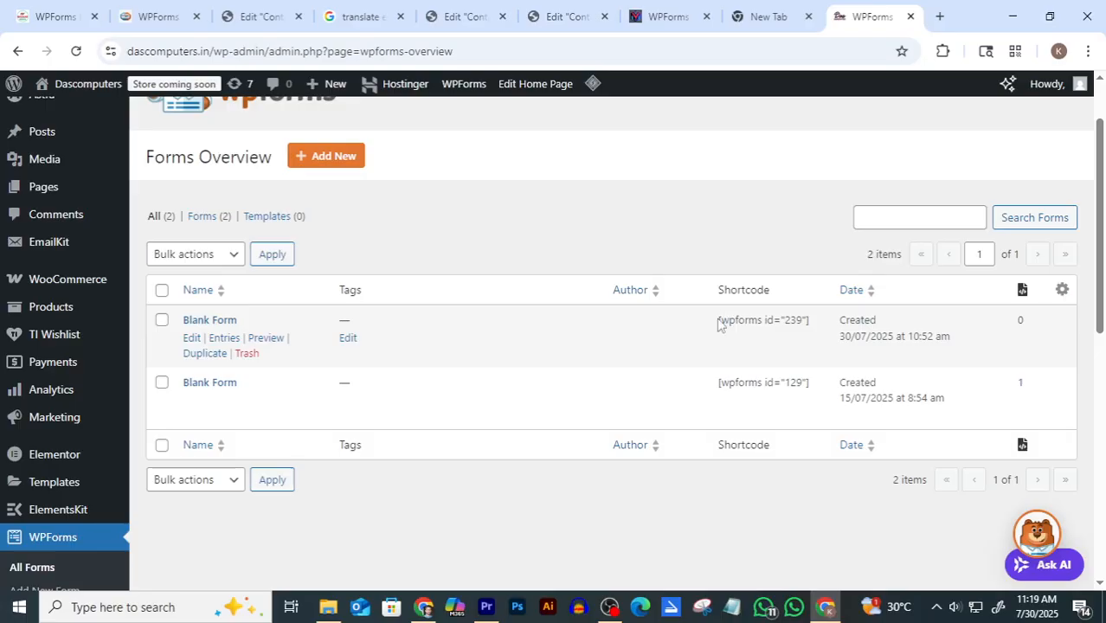
left_click_drag(718, 319, 810, 322)
key("ctrl+c")
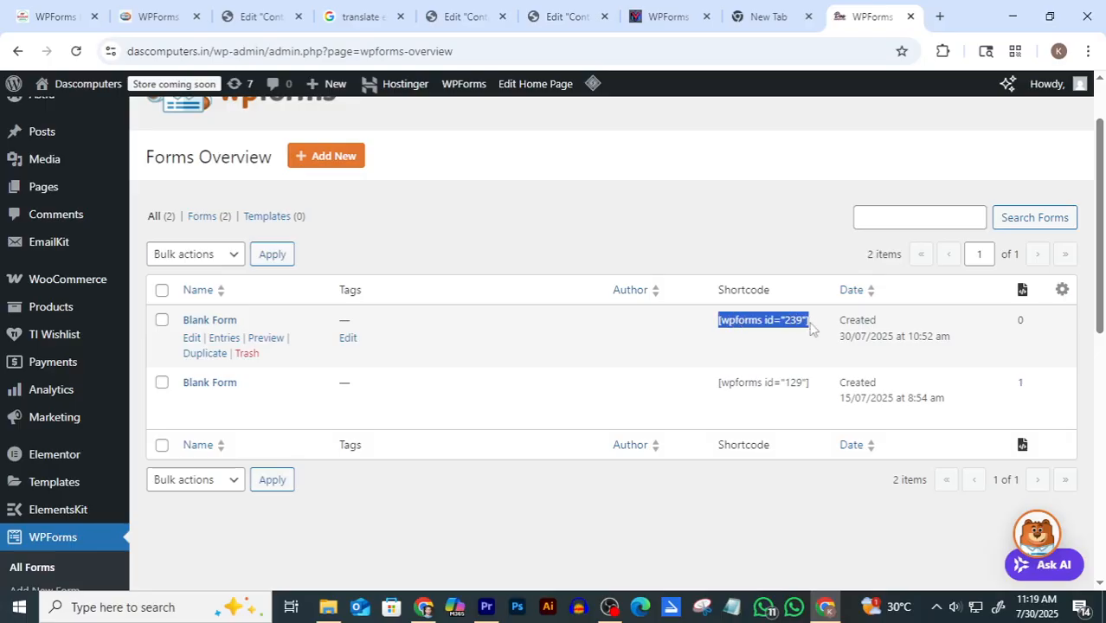
left_click(463, 17)
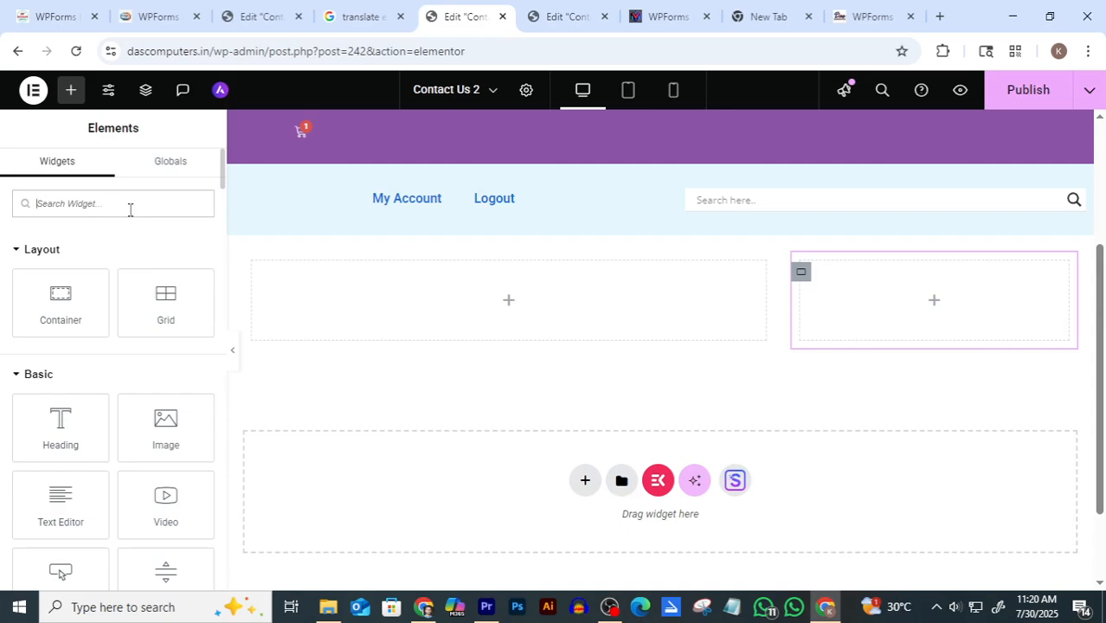
Add a Shortcode widget to the left column and paste [wpforms id="239"] into it
type("str")
type("rt")
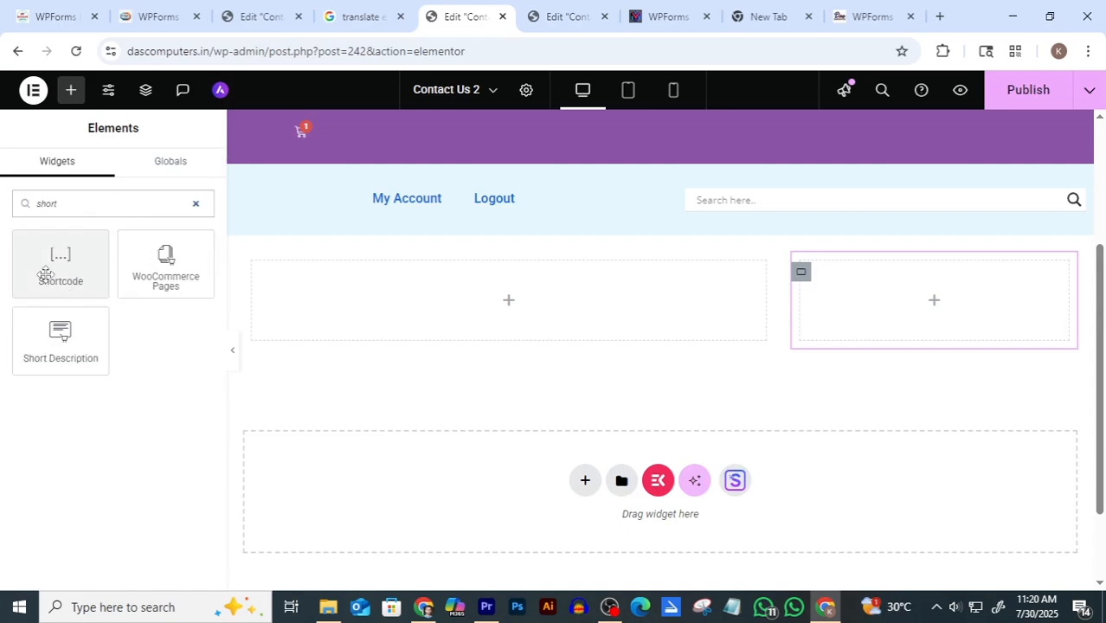
left_click_drag(59, 255, 499, 300)
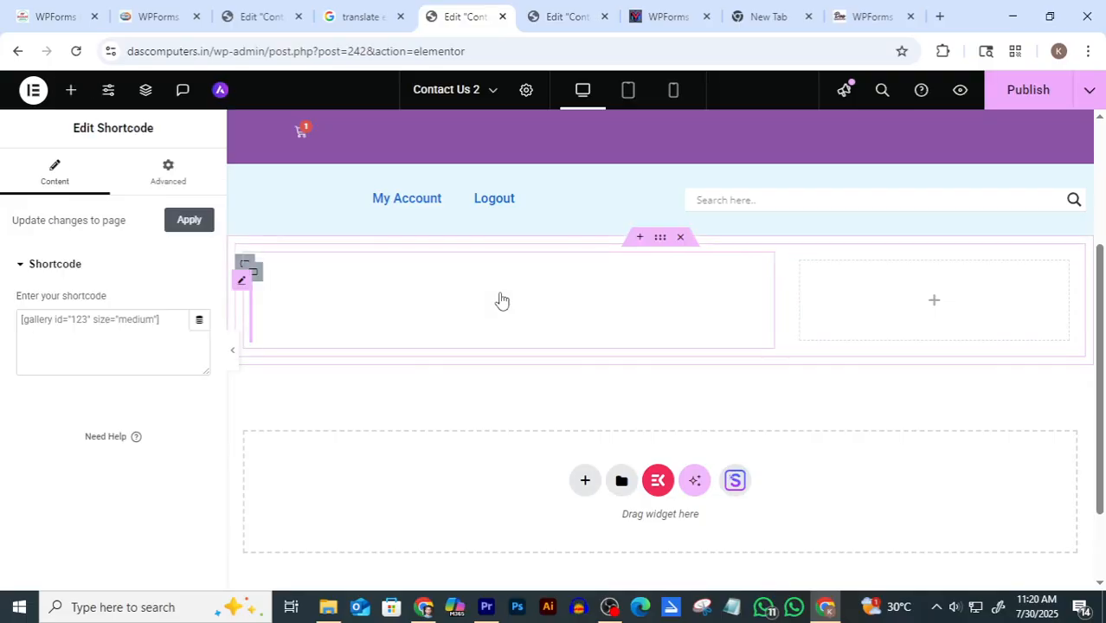
left_click(52, 335)
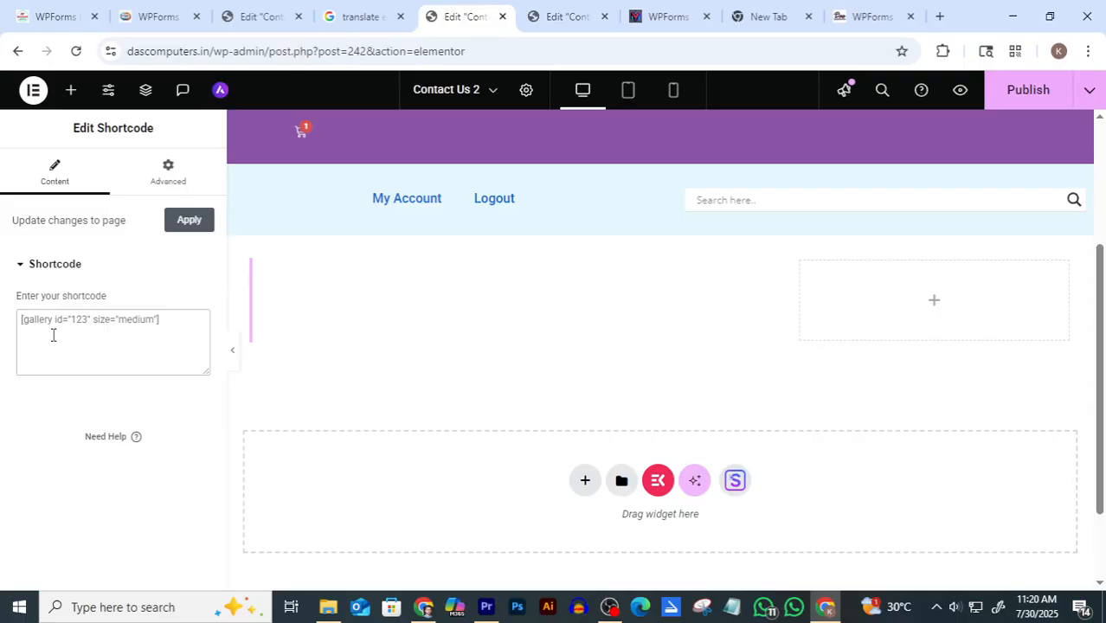
key("ctrl+v")
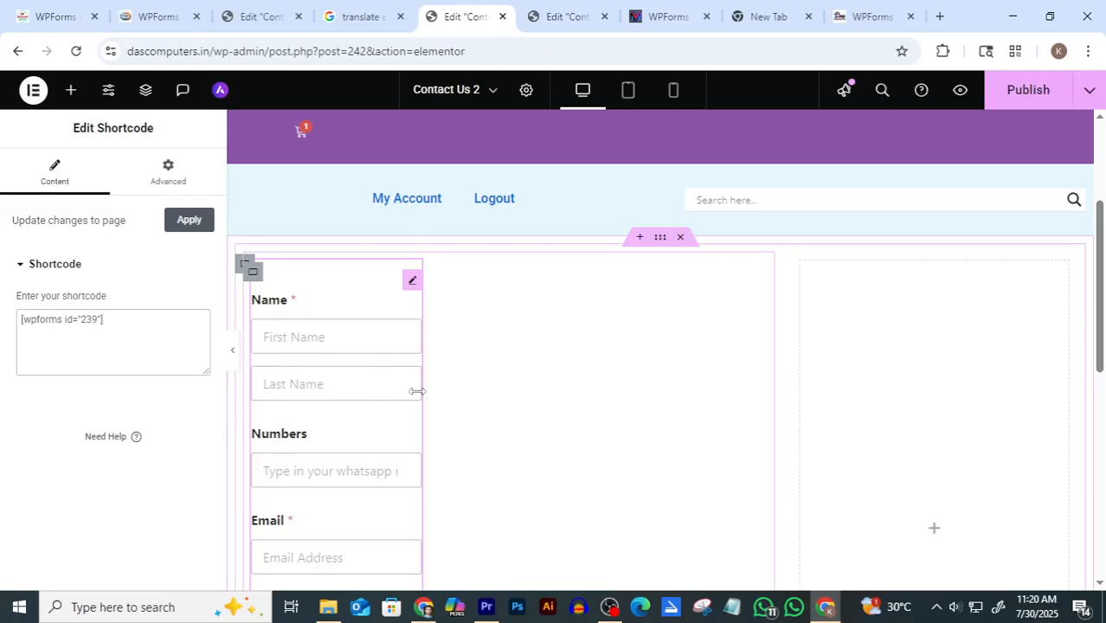
Widen the left column so the form's name fields sit side by side, then view the Contact us page
scroll(396, 422, "down", 3)
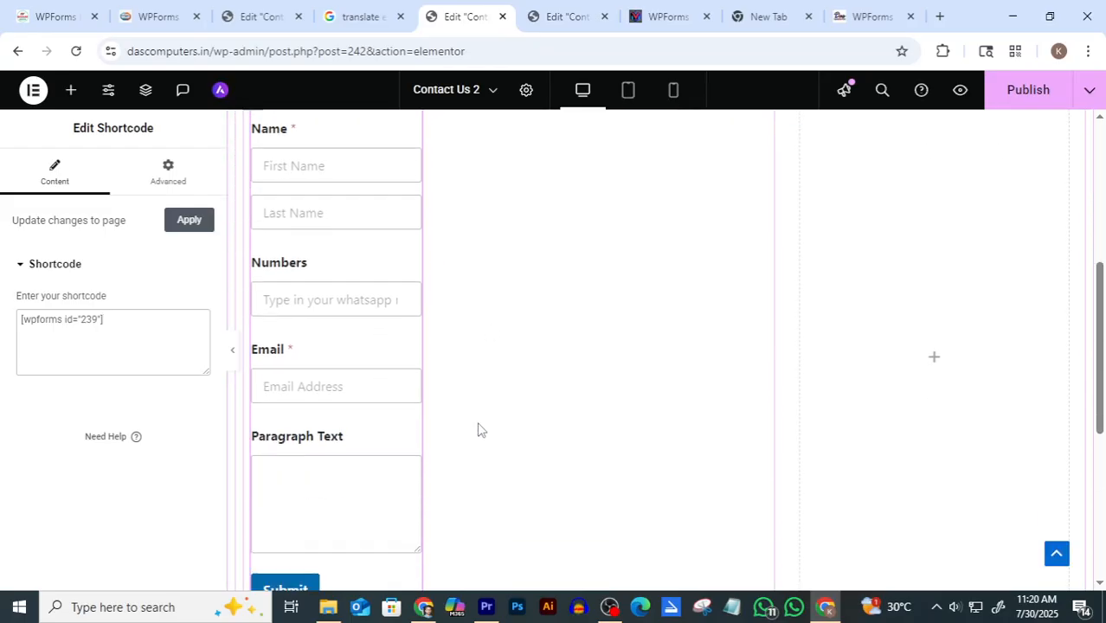
scroll(381, 378, "up", 1)
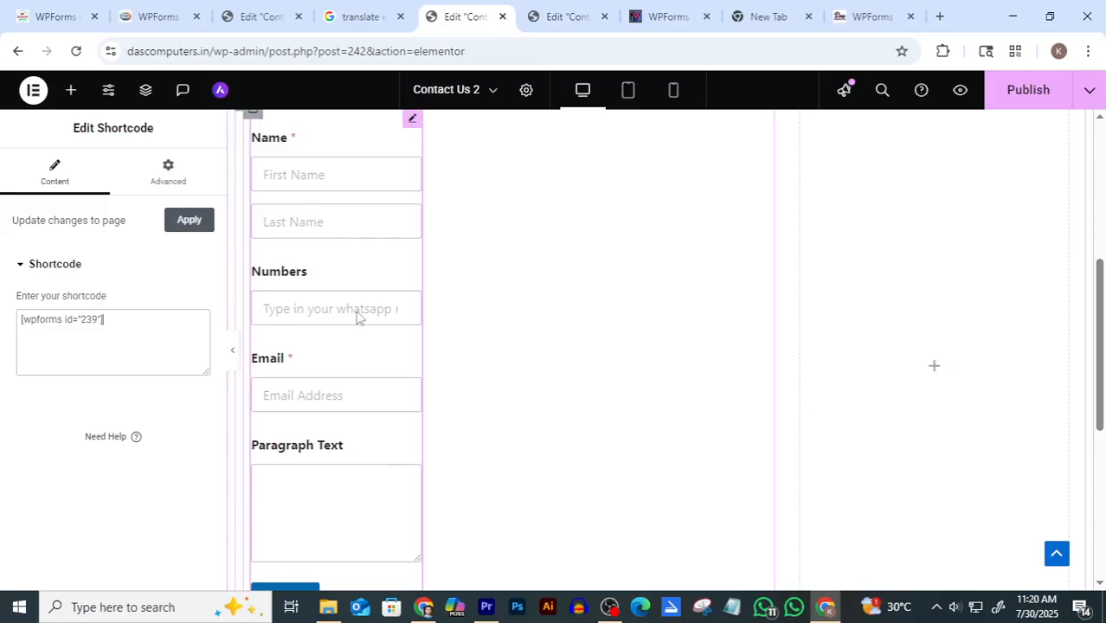
scroll(359, 353, "up", 2)
left_click_drag(419, 413, 782, 444)
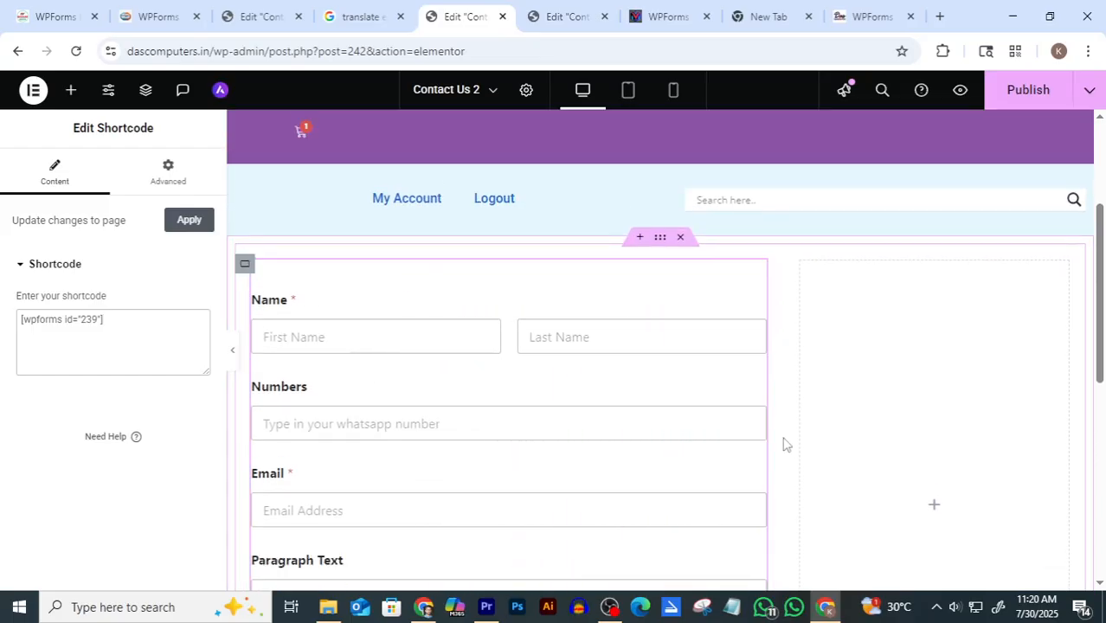
scroll(545, 361, "down", 3)
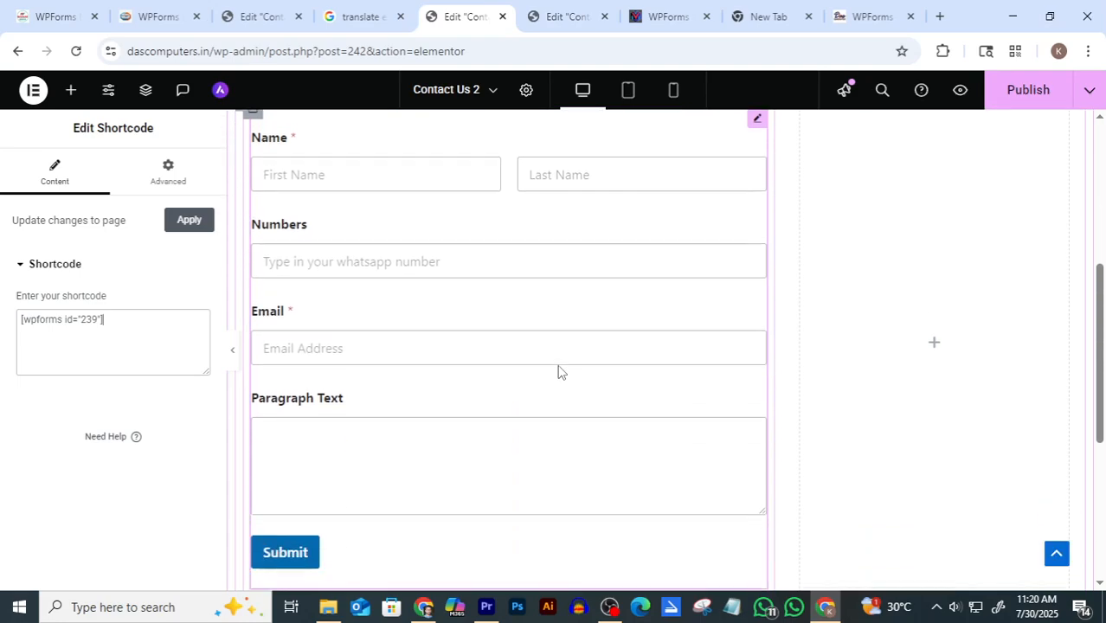
key("ctrl+Tab")
Select and copy the 'Start A Conversation' heading text on the original Contact us page, then return to Contact Us 2
scroll(373, 364, "down", 1)
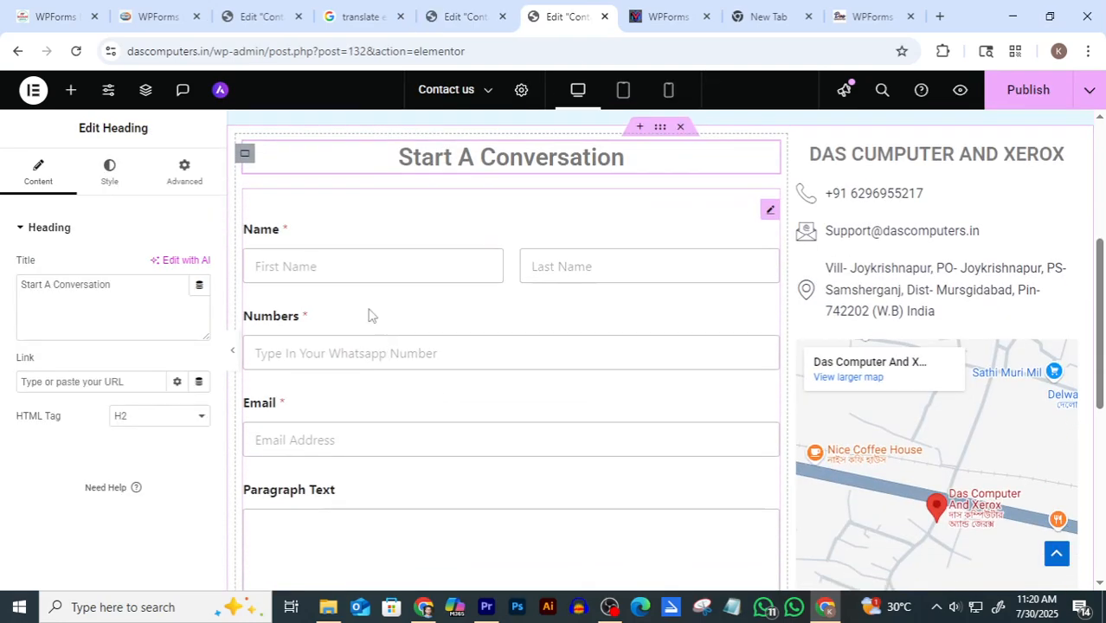
scroll(407, 321, "down", 2)
scroll(494, 341, "up", 1)
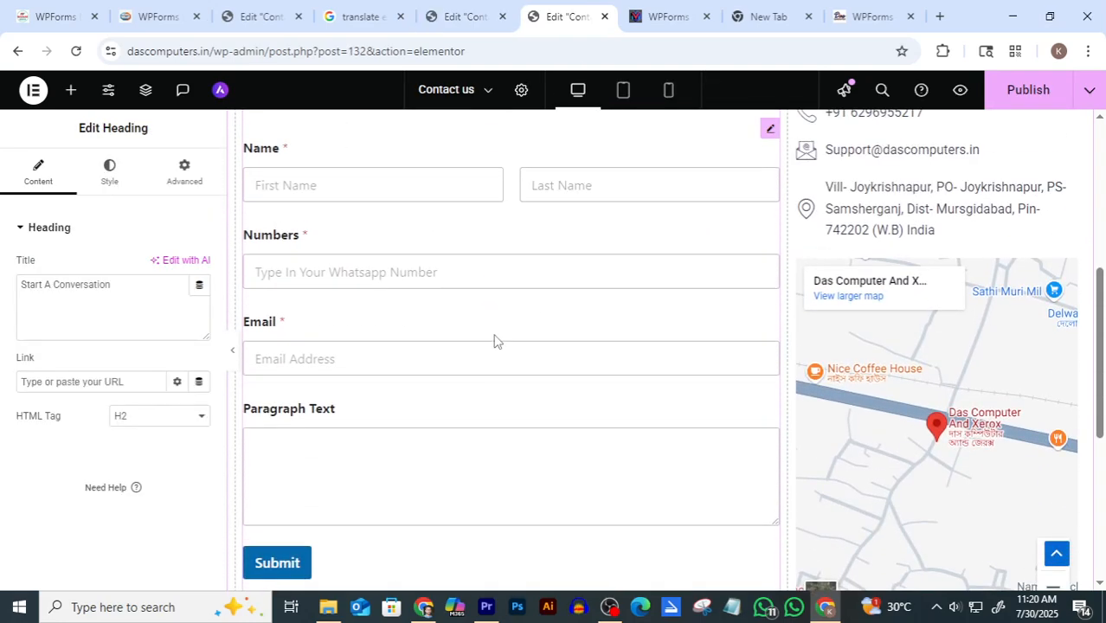
left_click(469, 17)
key("ctrl+Tab")
scroll(529, 268, "up", 1)
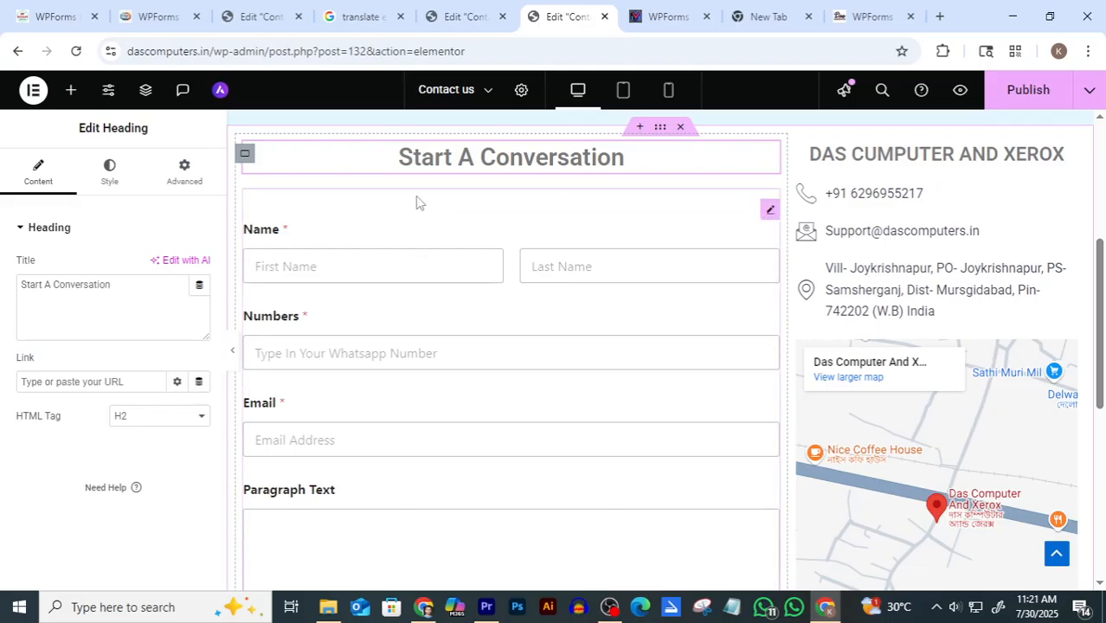
left_click(628, 157)
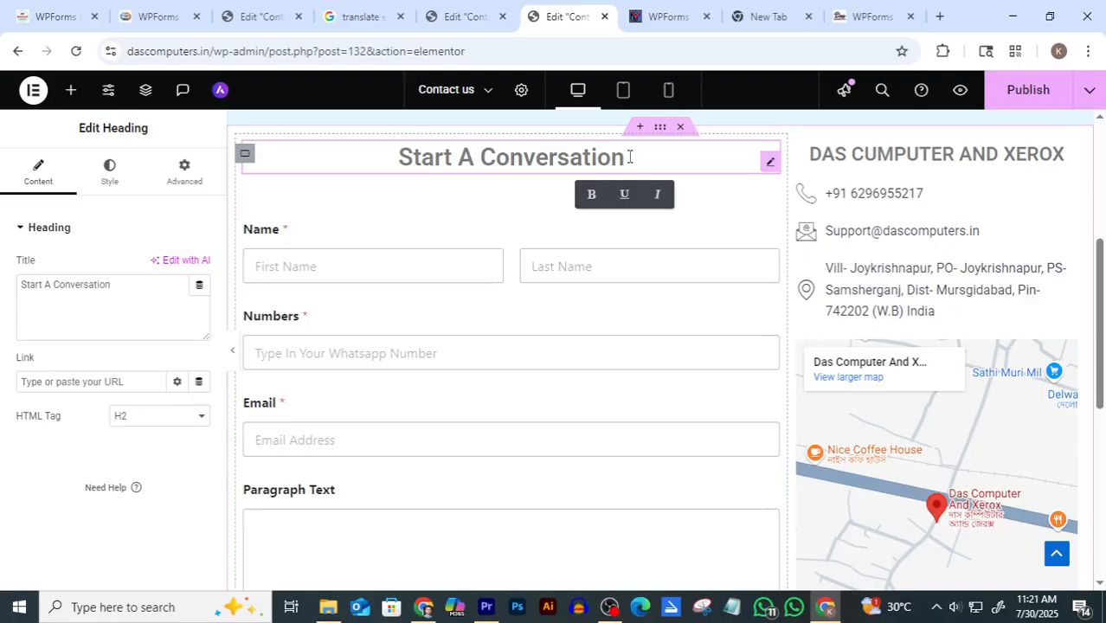
left_click(412, 156)
triple_click(404, 155)
key("ctrl+c")
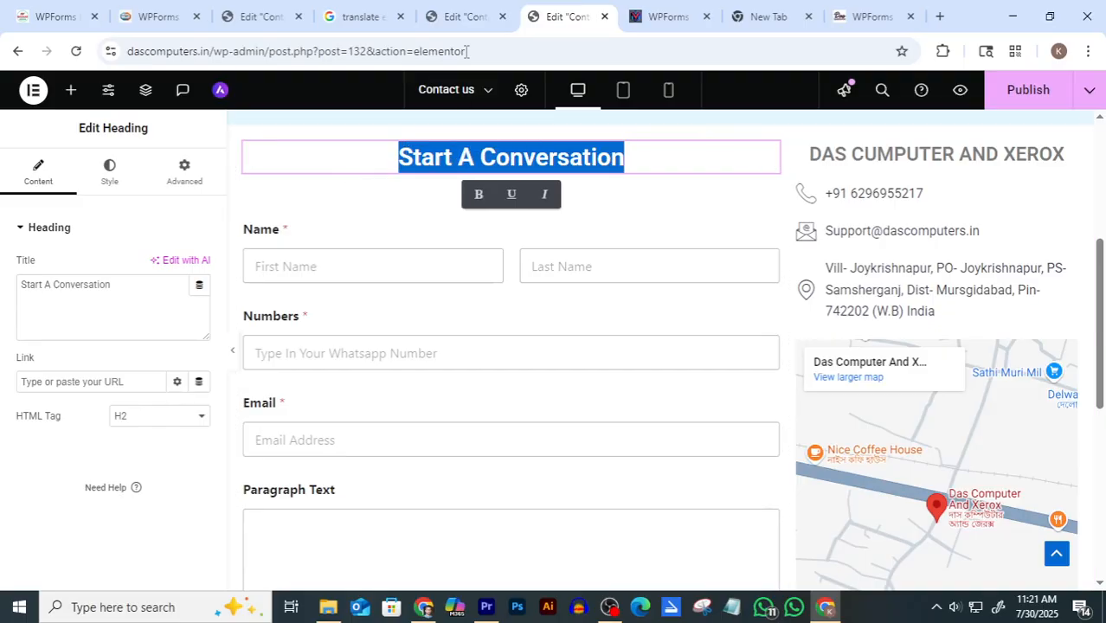
left_click(461, 17)
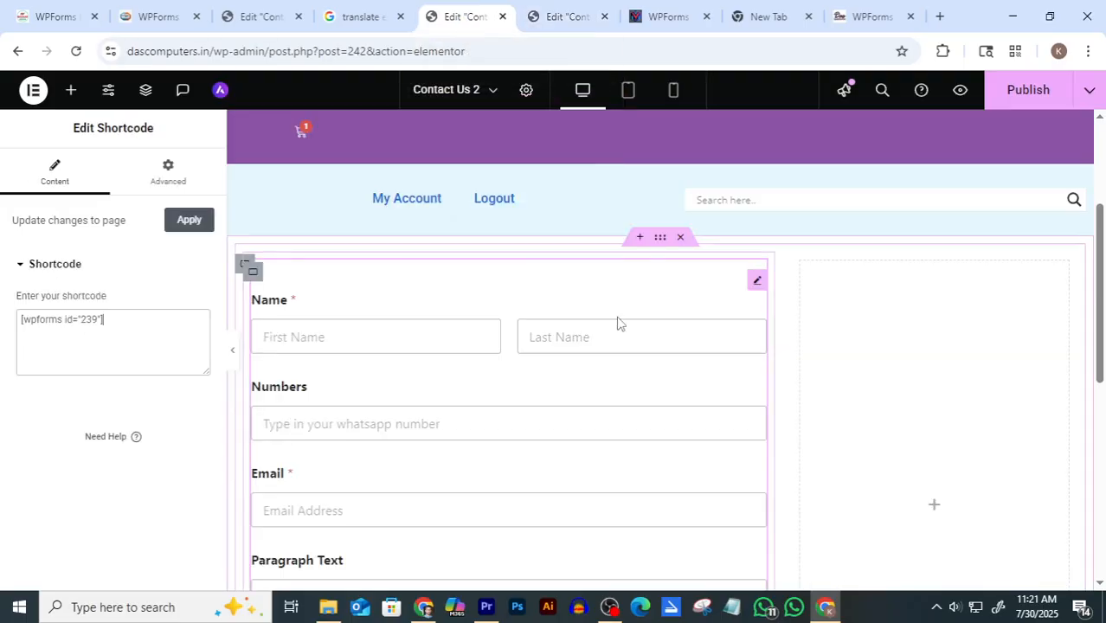
Set the form's left container Direction to Column so its contents stack vertically
scroll(617, 321, "down", 1)
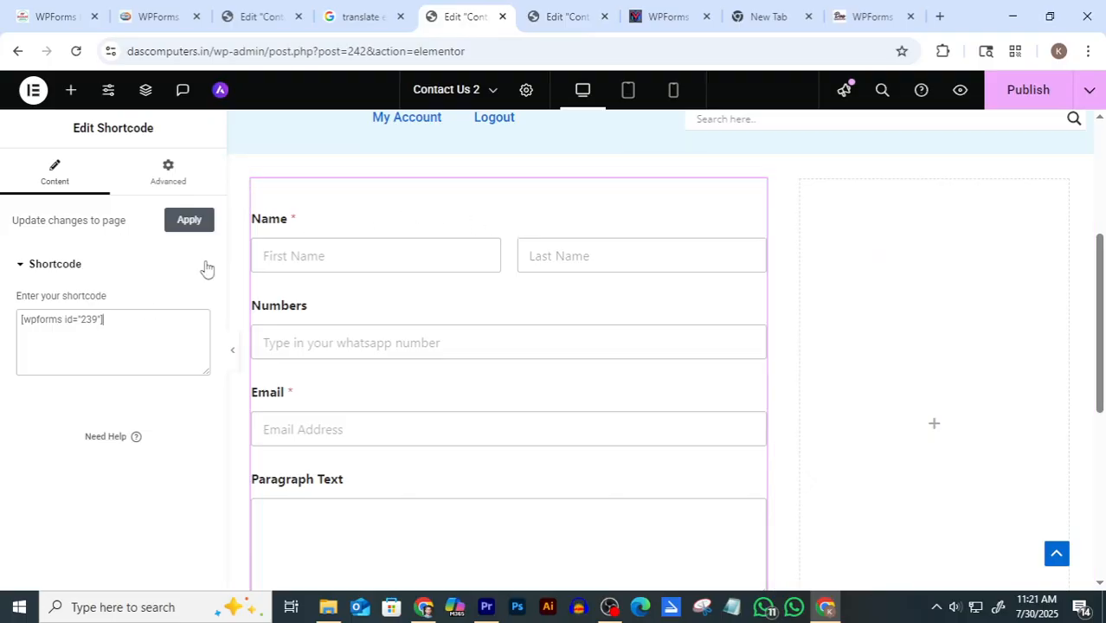
left_click(71, 92)
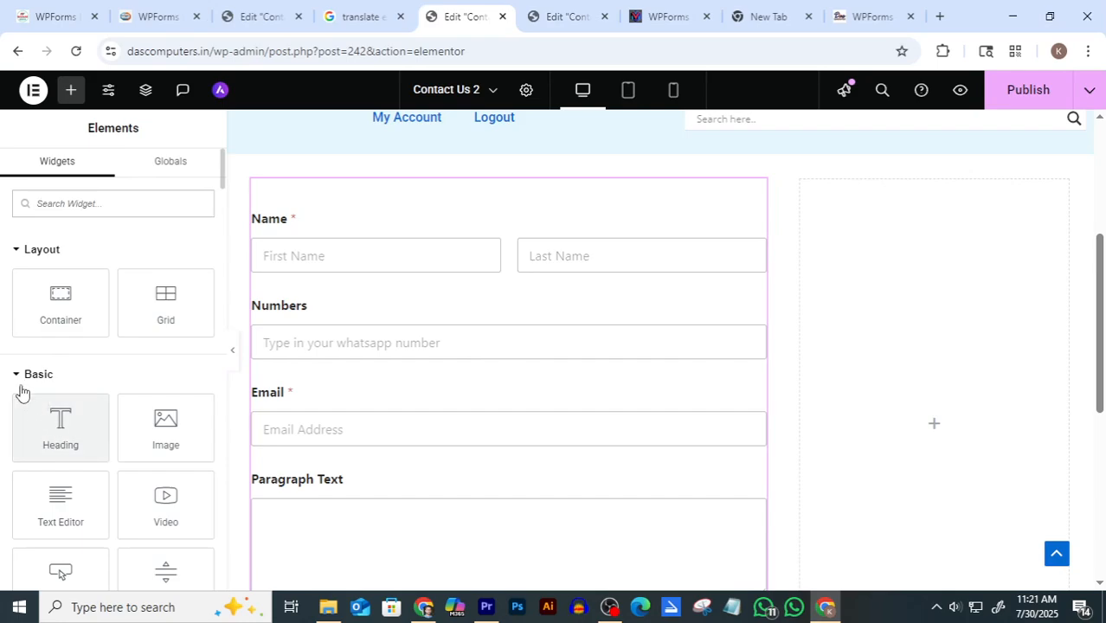
left_click_drag(58, 425, 114, 422)
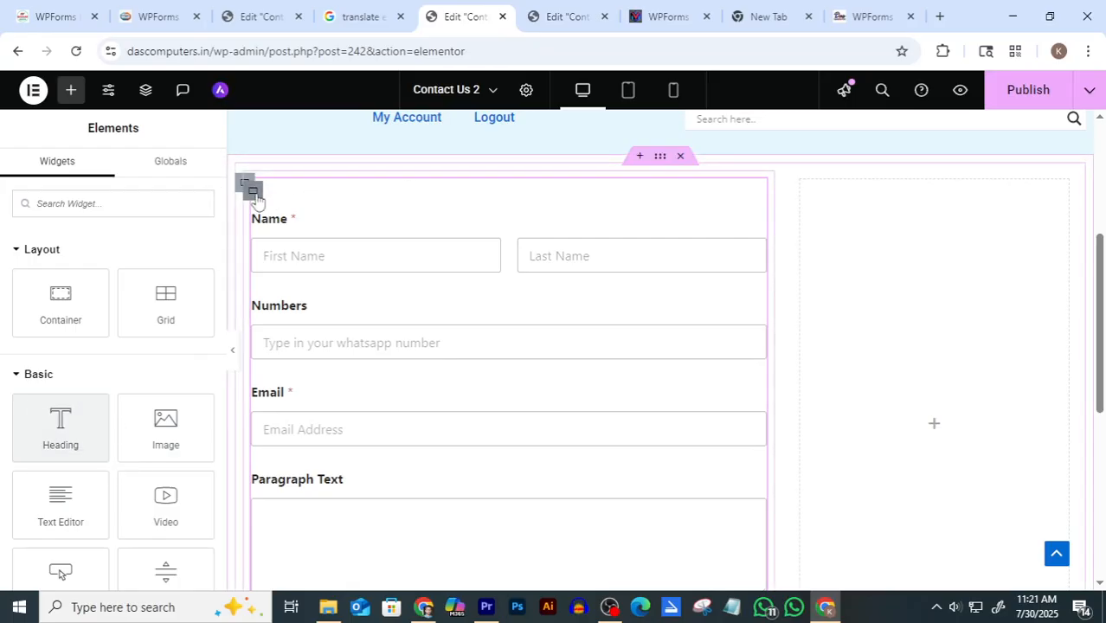
left_click(253, 189)
left_click(152, 504)
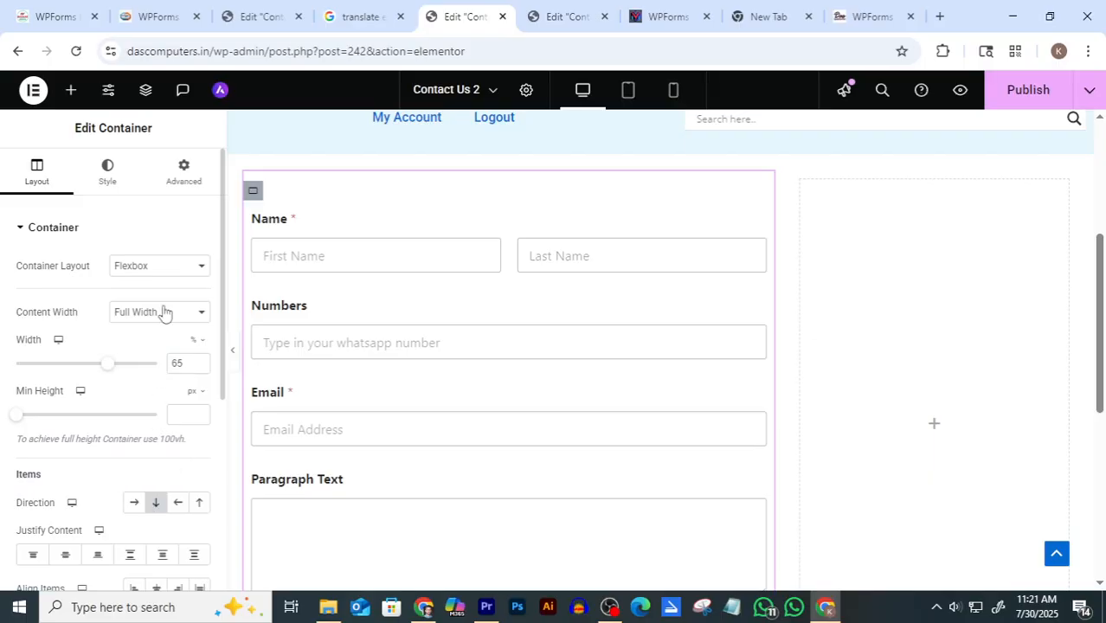
Add a Heading widget above the form with the title 'Start A Conversation'
left_click(71, 90)
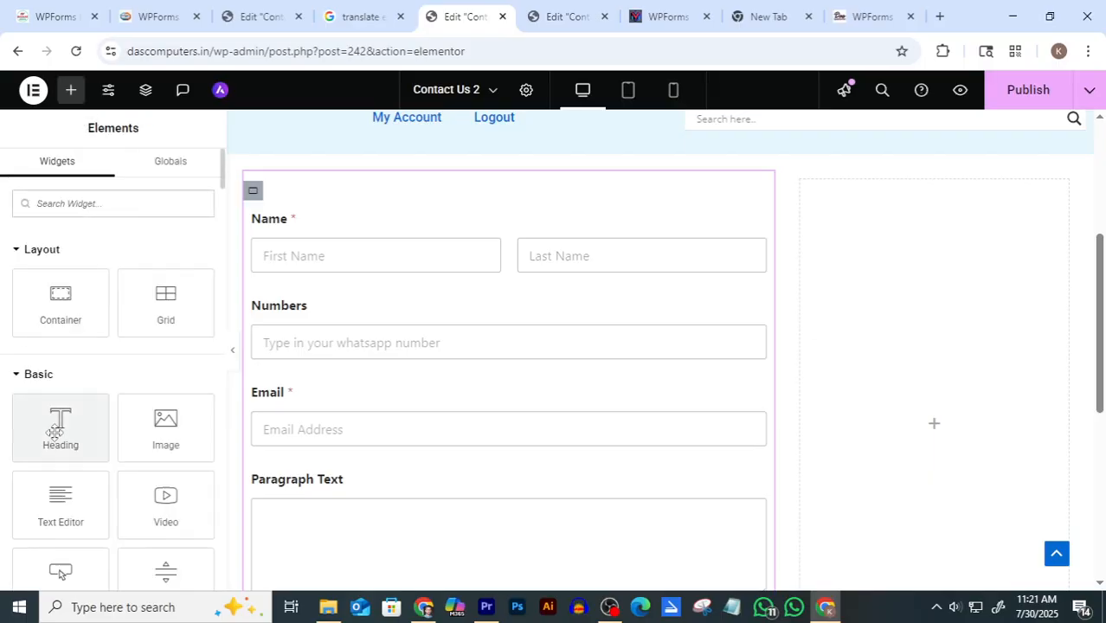
left_click_drag(60, 428, 540, 183)
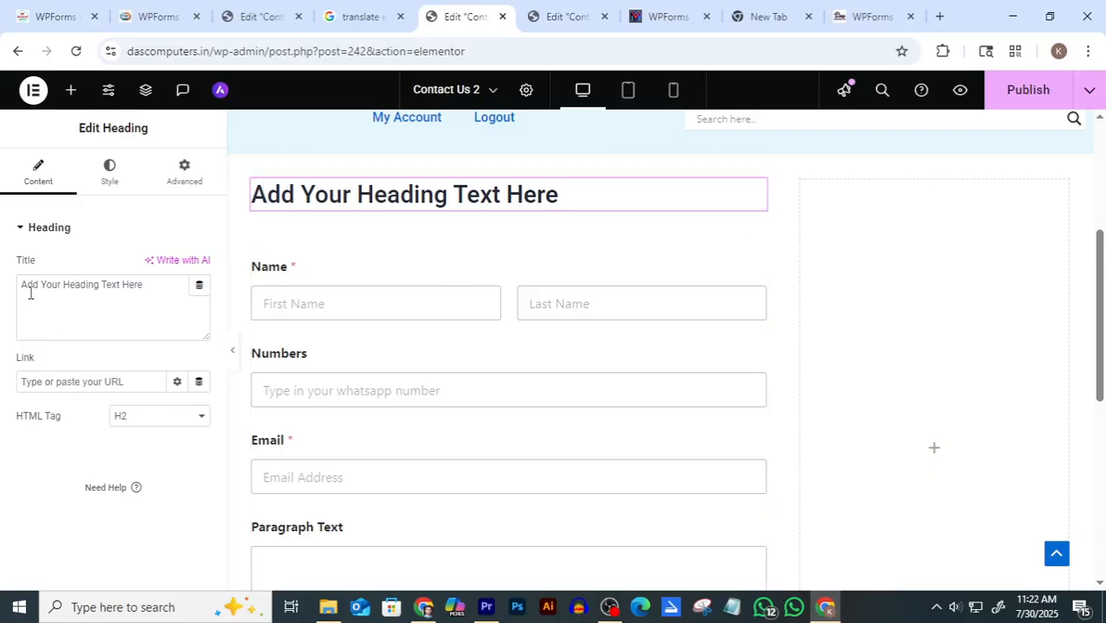
left_click_drag(165, 293, 21, 302)
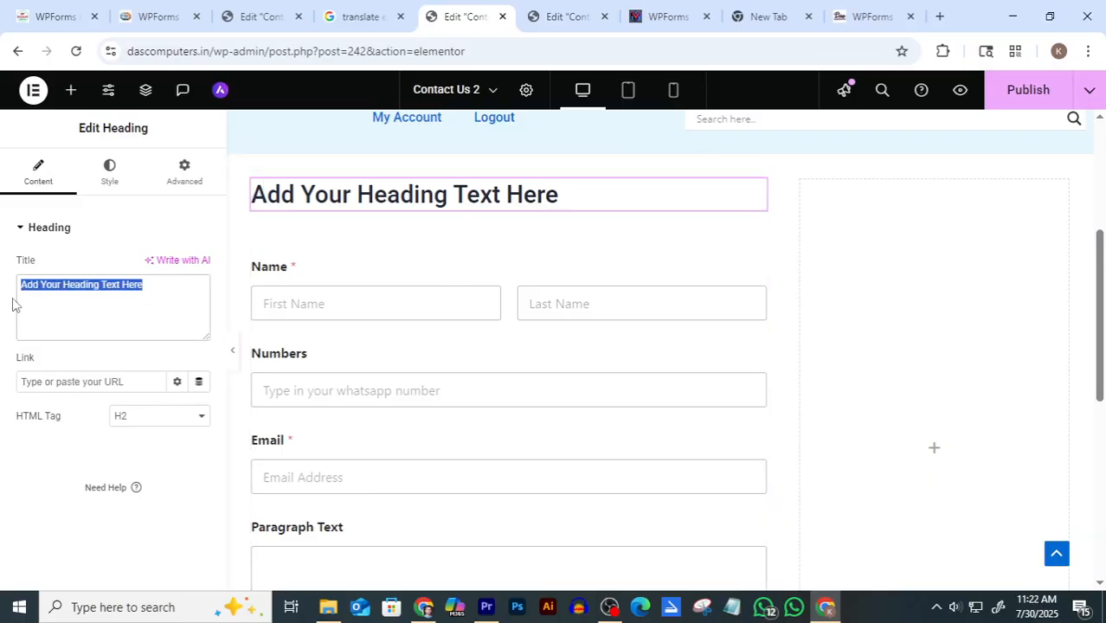
key("ctrl+v")
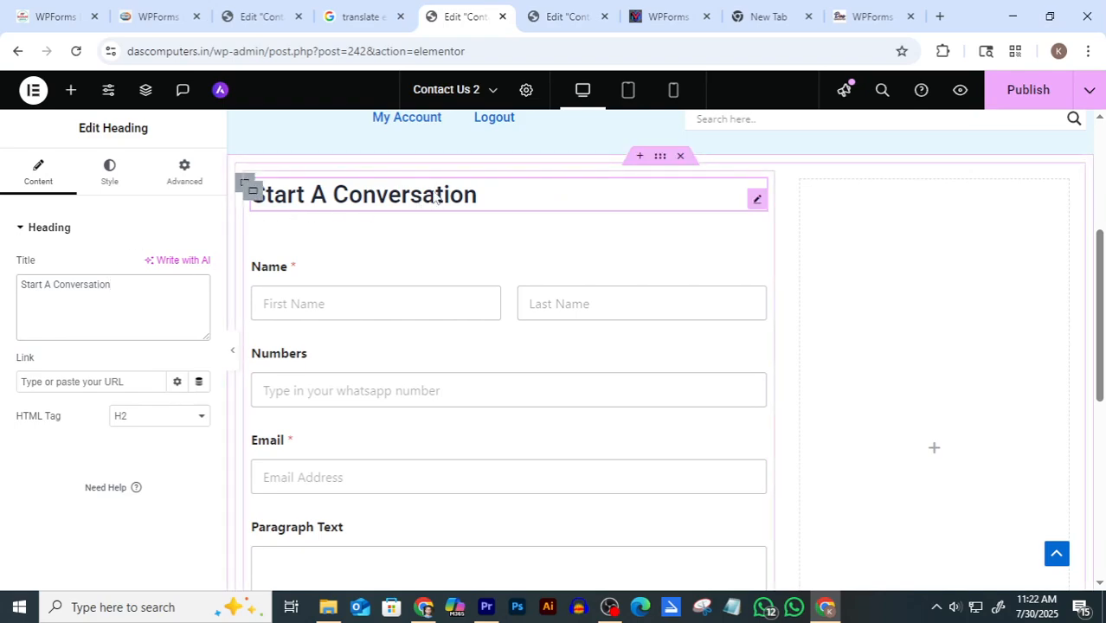
left_click(554, 16)
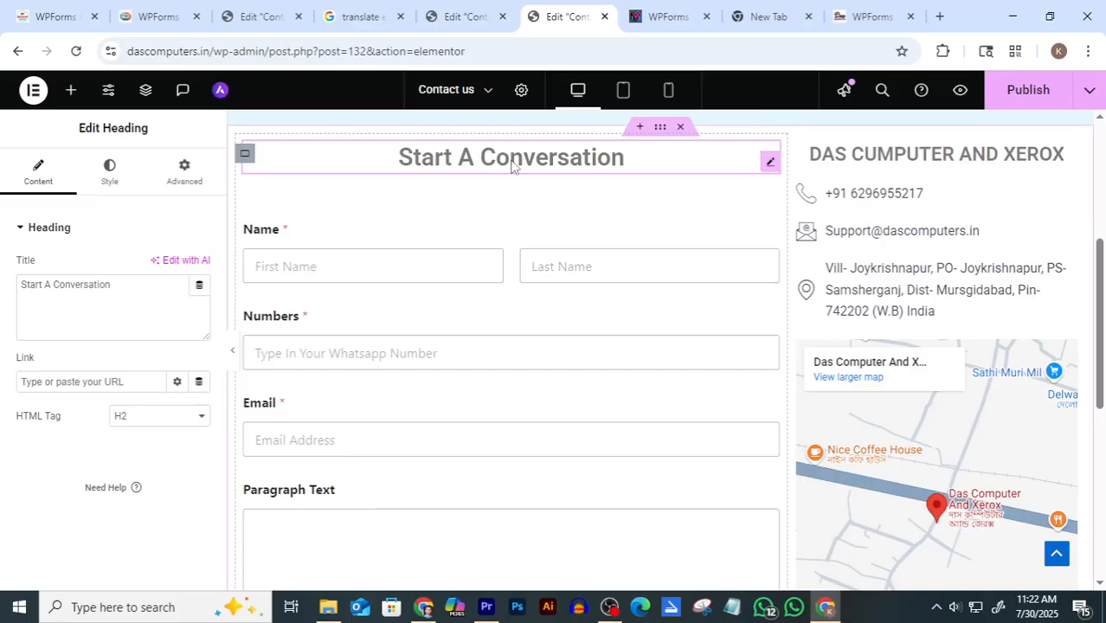
Center-align the Start A Conversation heading on Contact Us 2
left_click(463, 16)
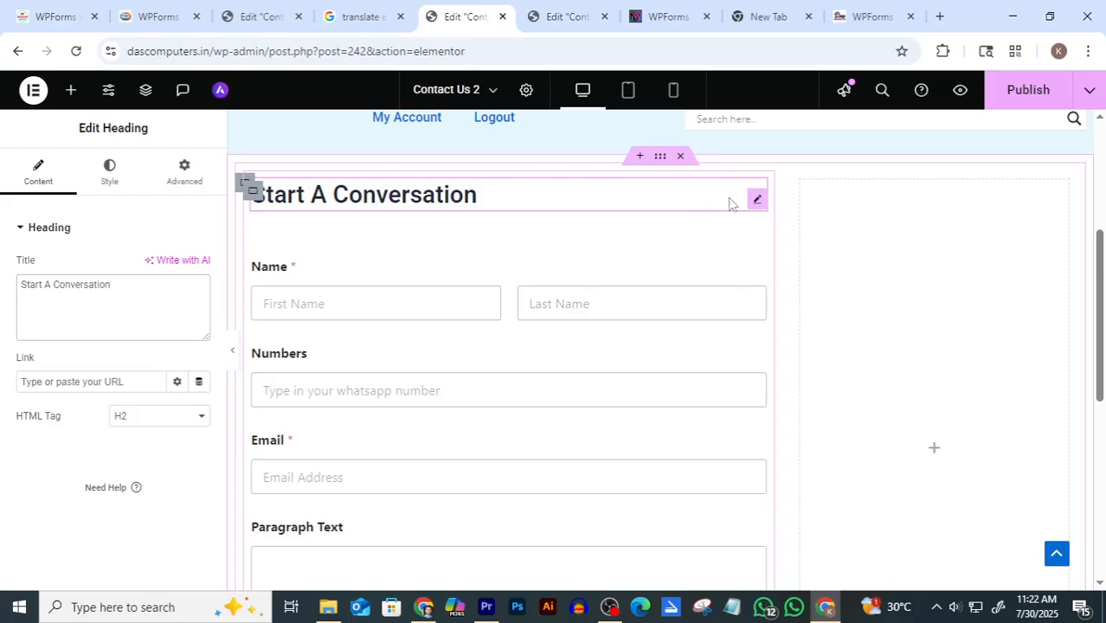
left_click(755, 200)
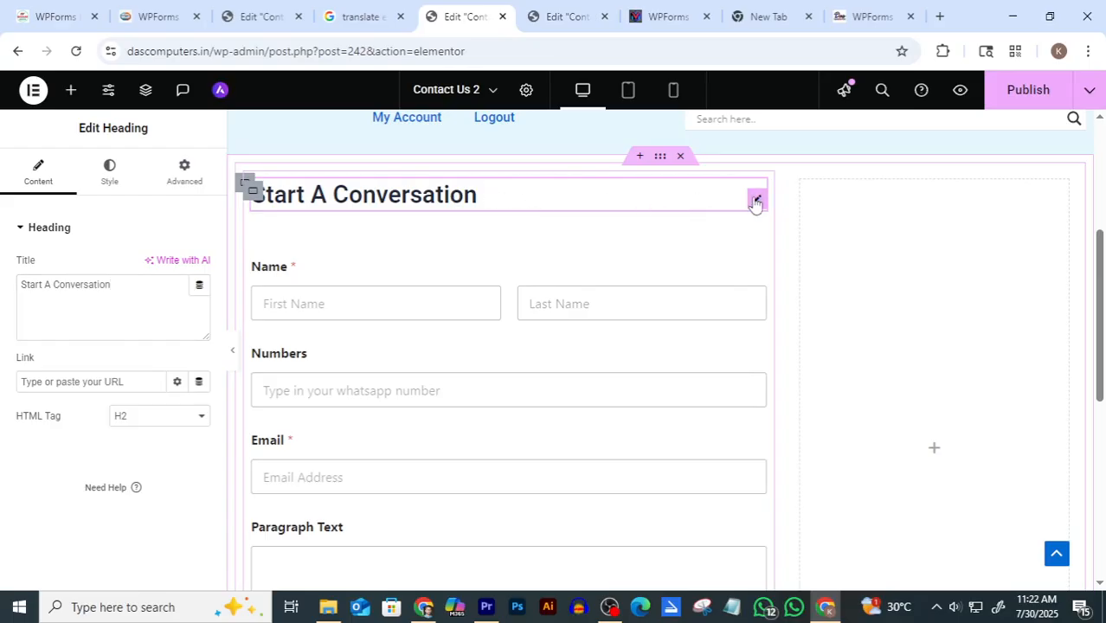
left_click(110, 173)
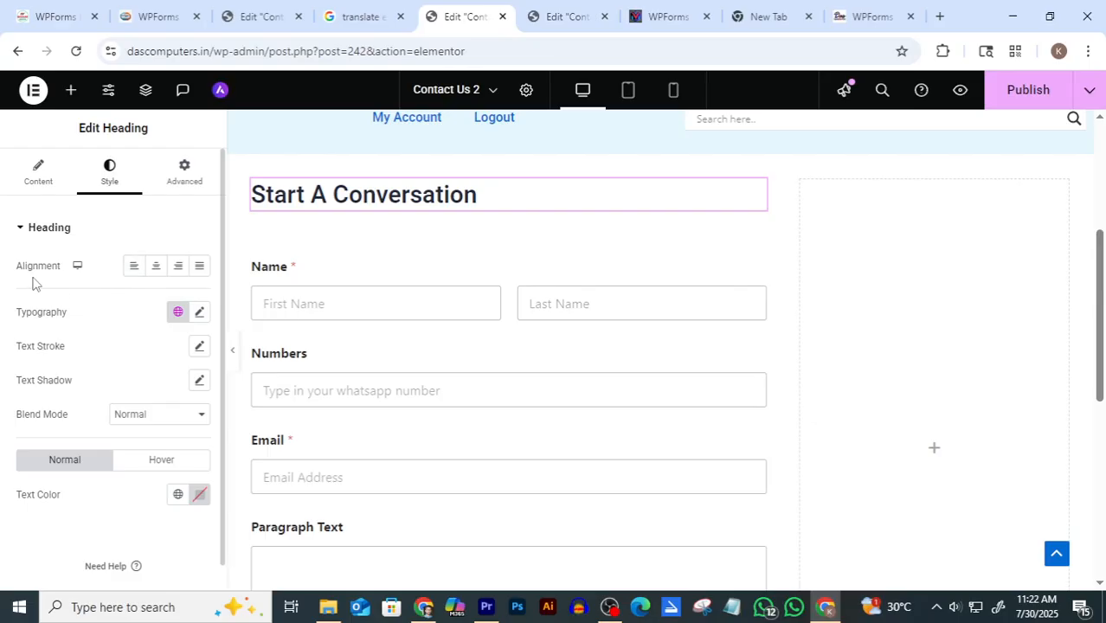
left_click(155, 267)
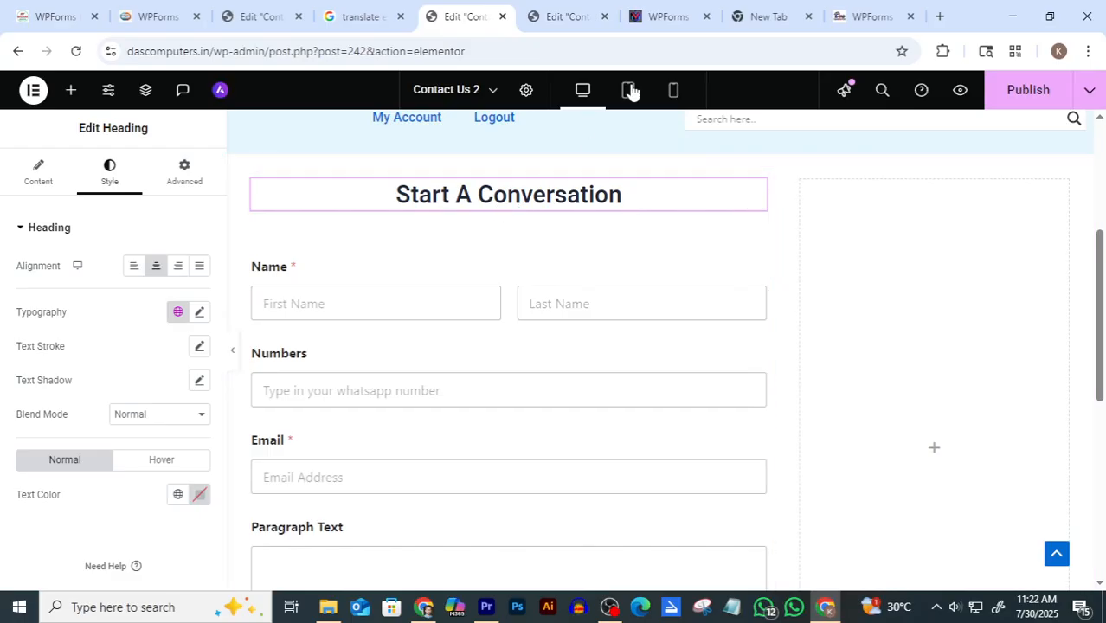
After checking the original page, set the heading's text color to grey #858383
left_click(571, 19)
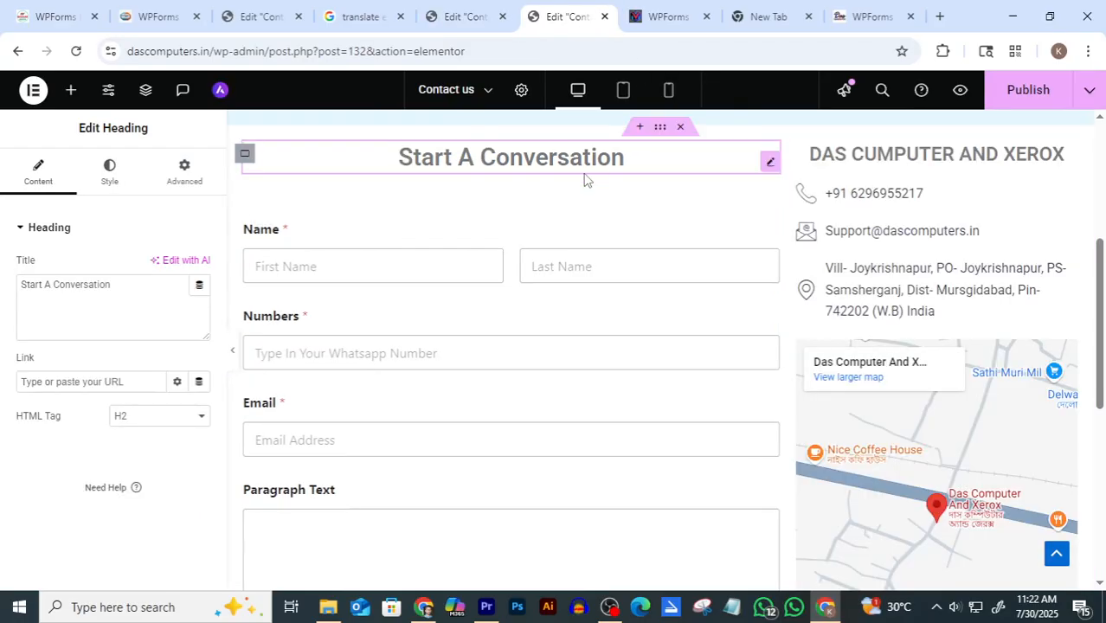
left_click(474, 10)
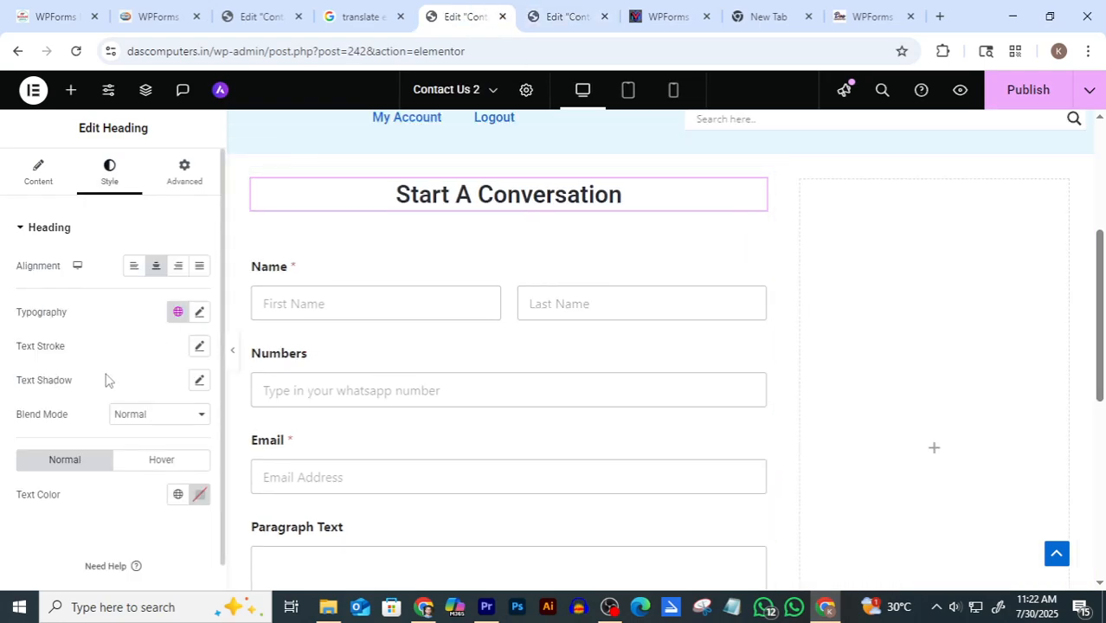
scroll(95, 338, "down", 1)
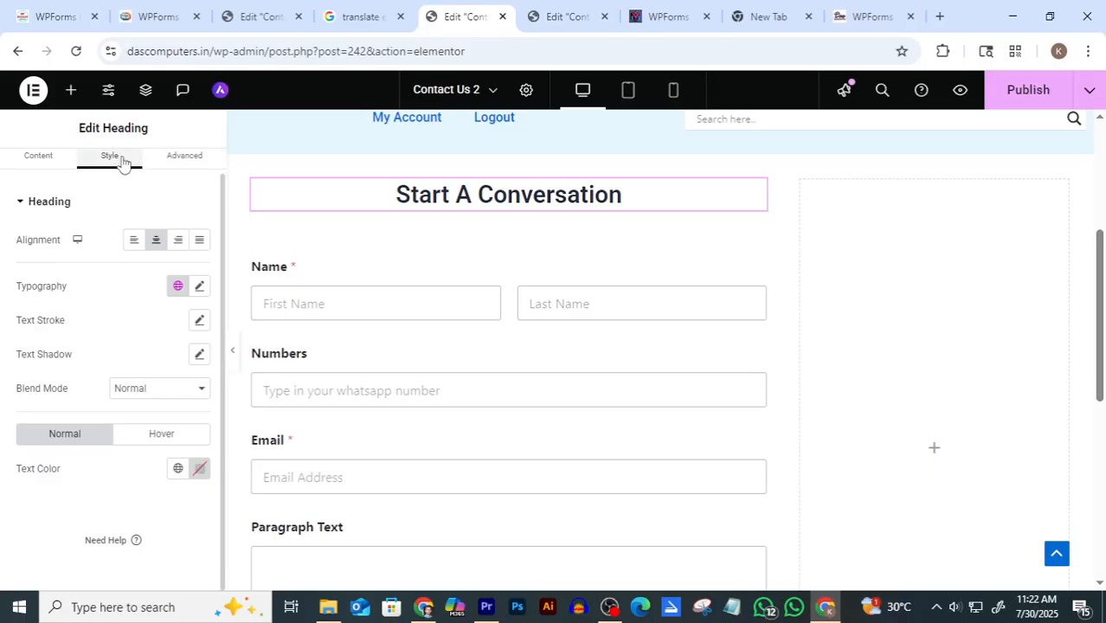
left_click(199, 468)
left_click_drag(200, 378, 109, 318)
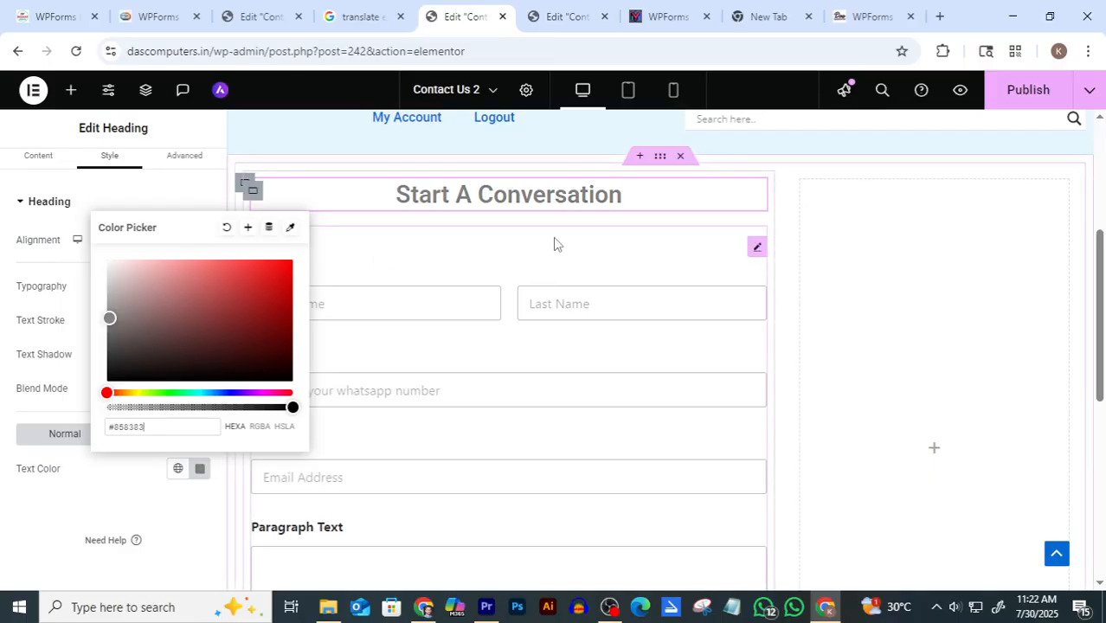
left_click(633, 257)
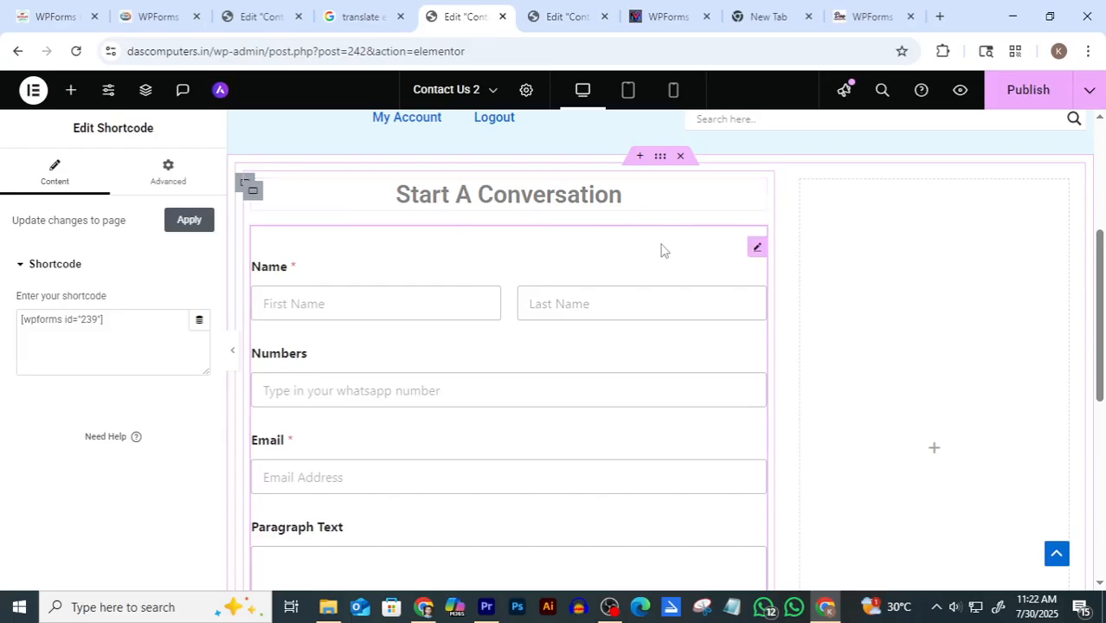
Compare the left column against the original Contact us page, then return to the Contact Us 2 editor
scroll(895, 316, "down", 1)
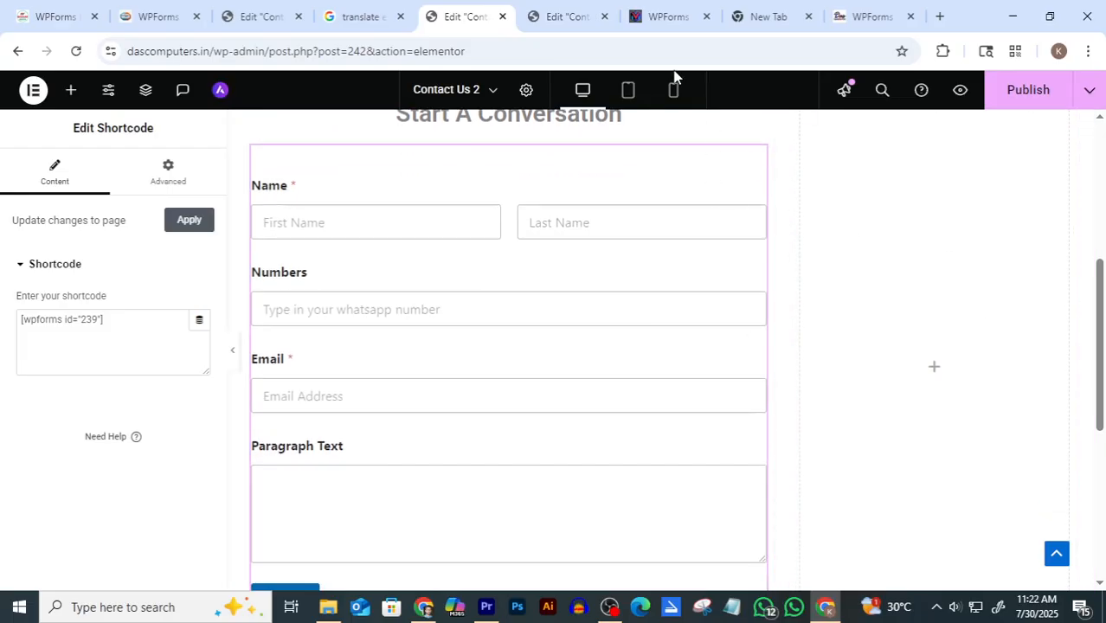
scroll(658, 384, "down", 1)
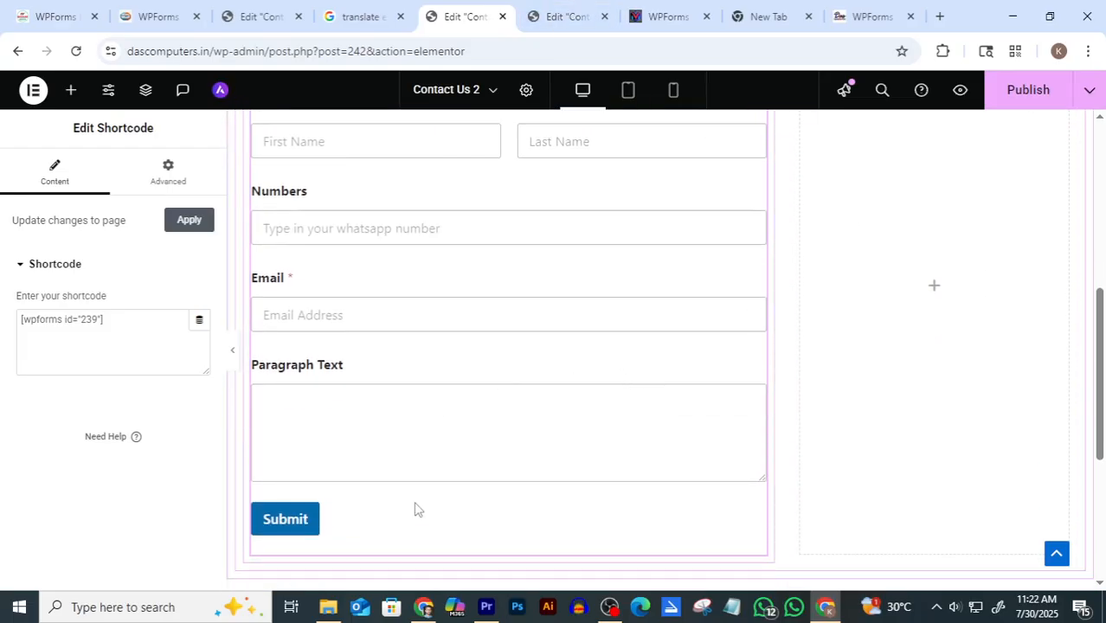
scroll(548, 495, "up", 2)
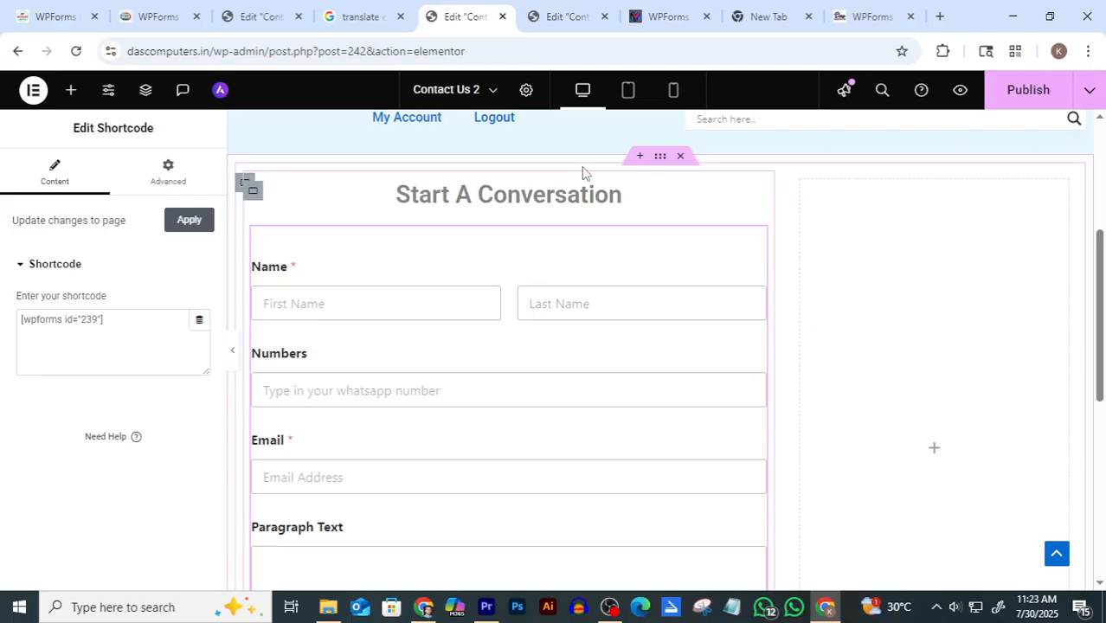
left_click(560, 12)
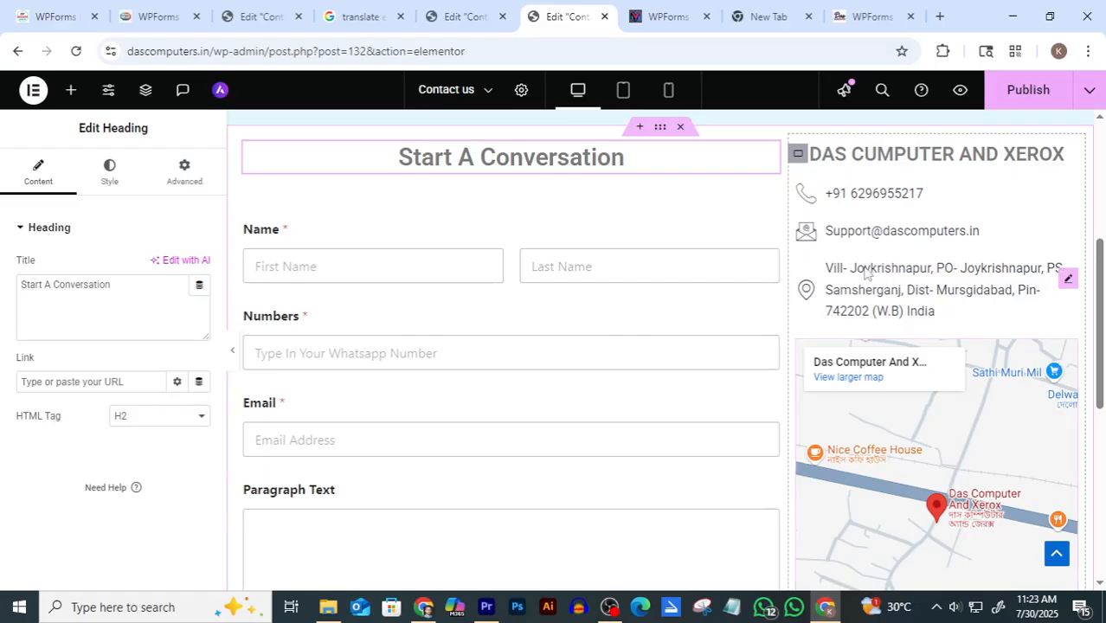
left_click(456, 19)
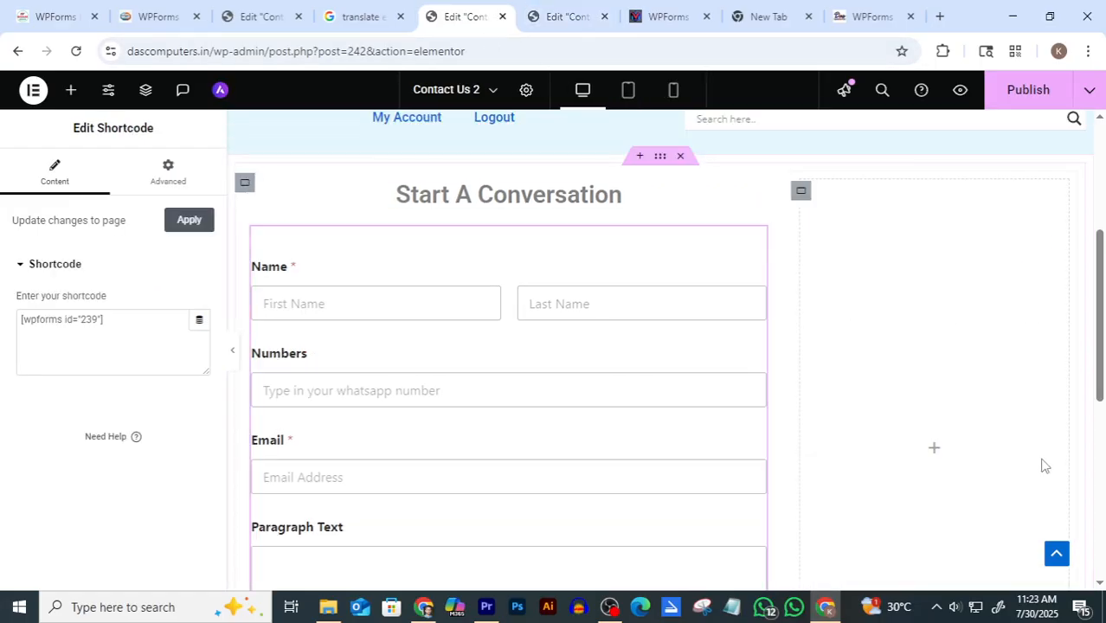
Drop a Heading widget into the empty right column, title it 'Das Computers', and center-align it
left_click(933, 451)
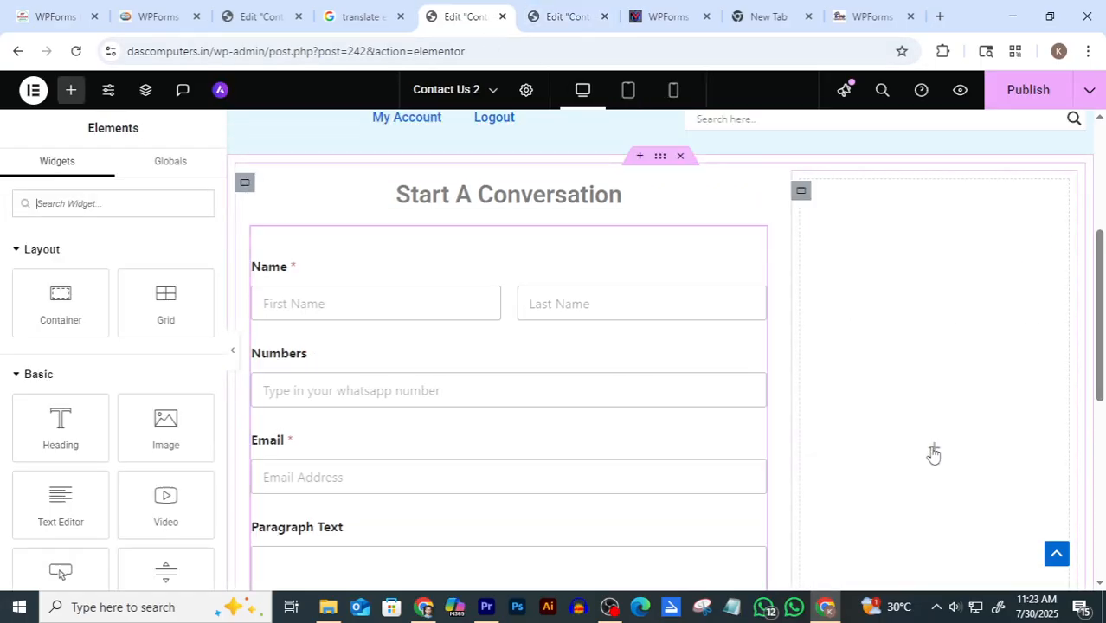
left_click_drag(54, 422, 909, 440)
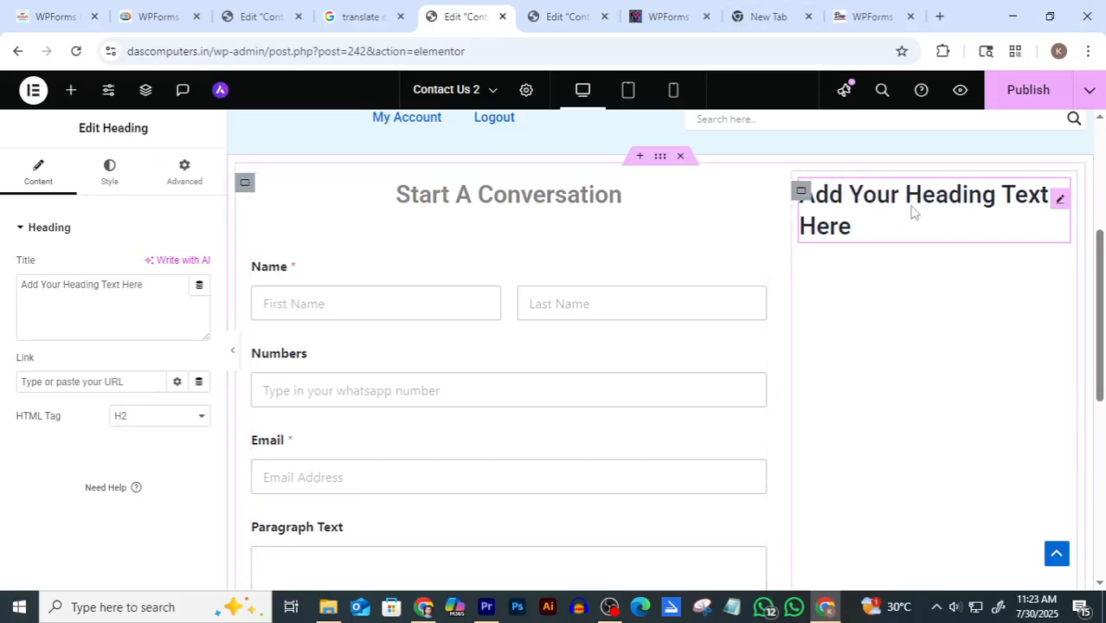
left_click_drag(171, 291, 1, 304)
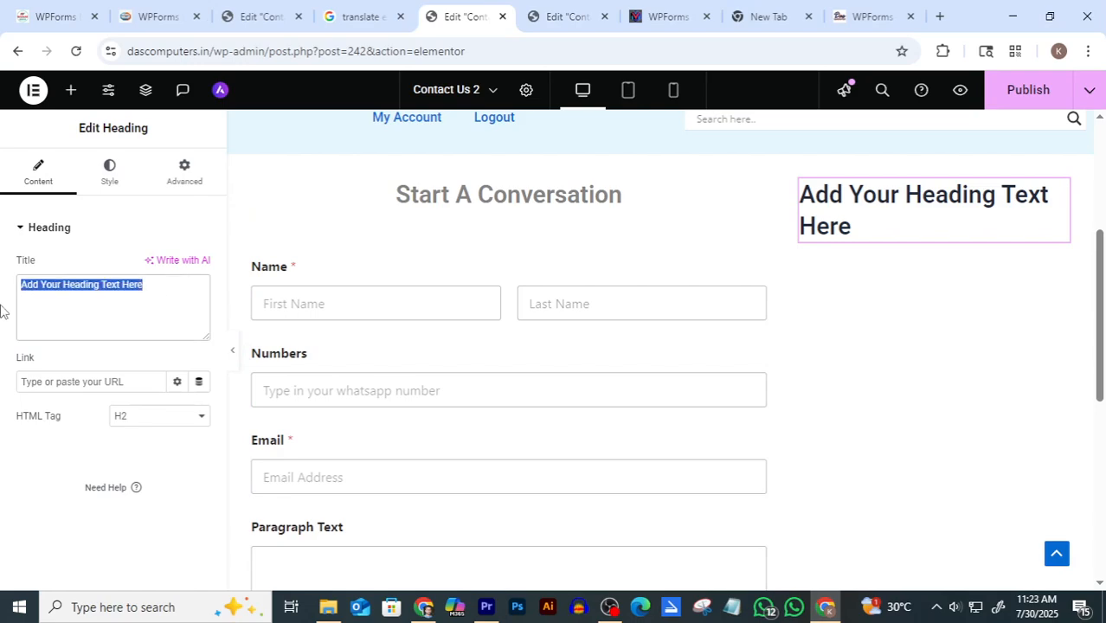
type("Das")
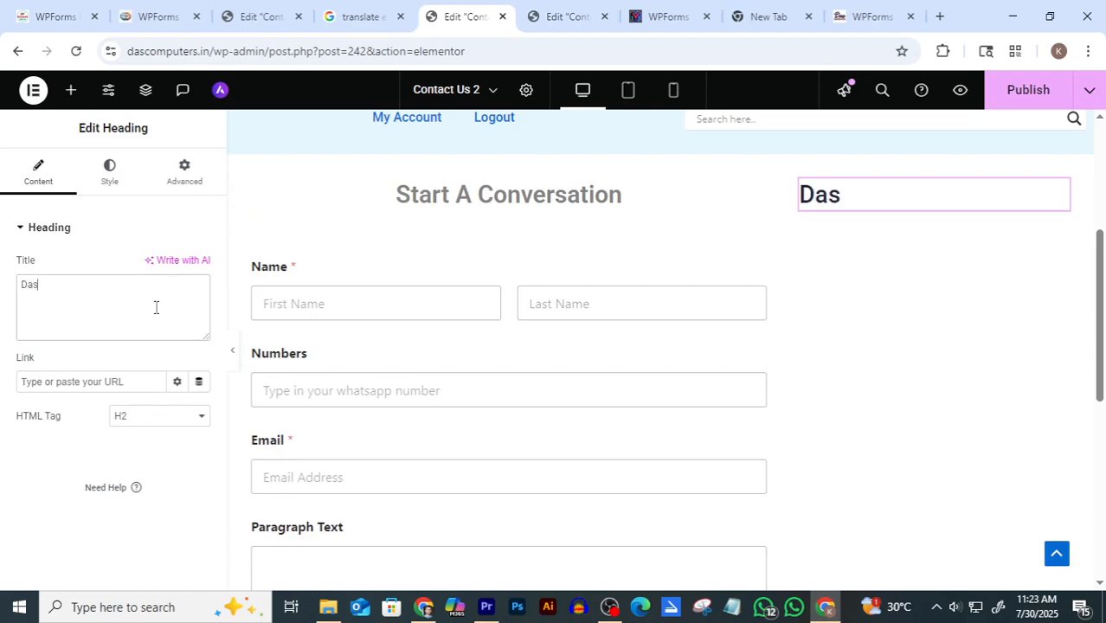
type(" Computers")
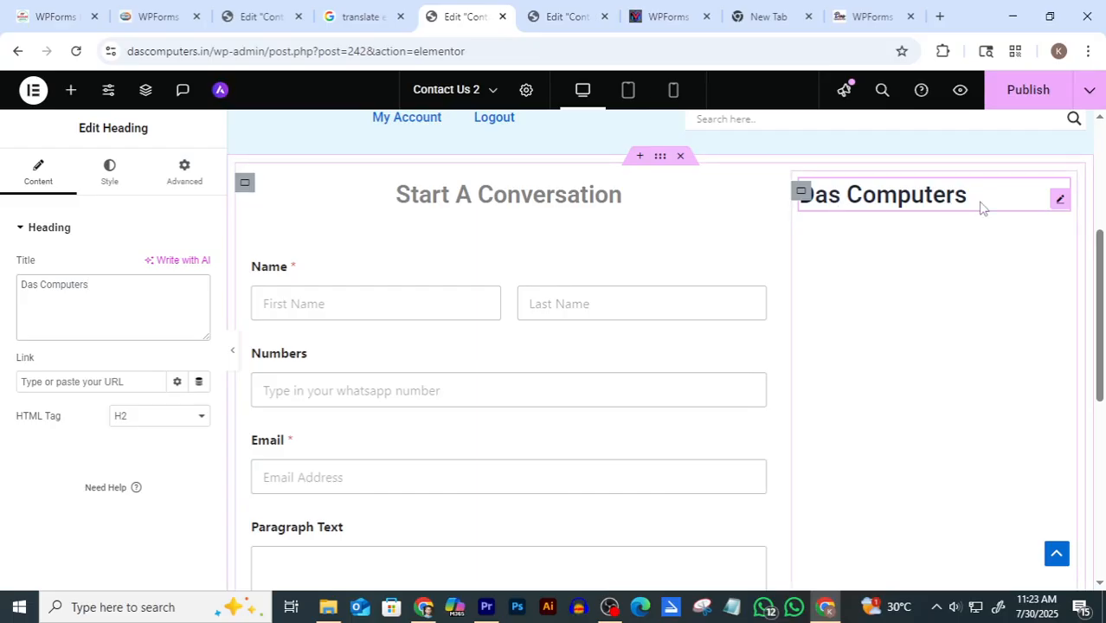
left_click(112, 172)
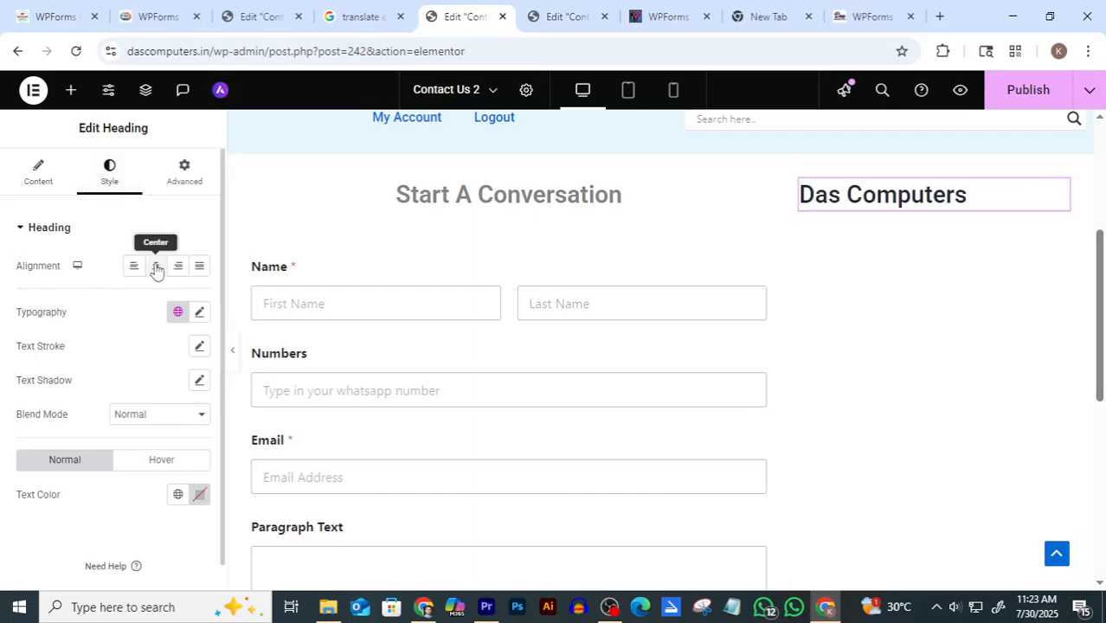
left_click(155, 267)
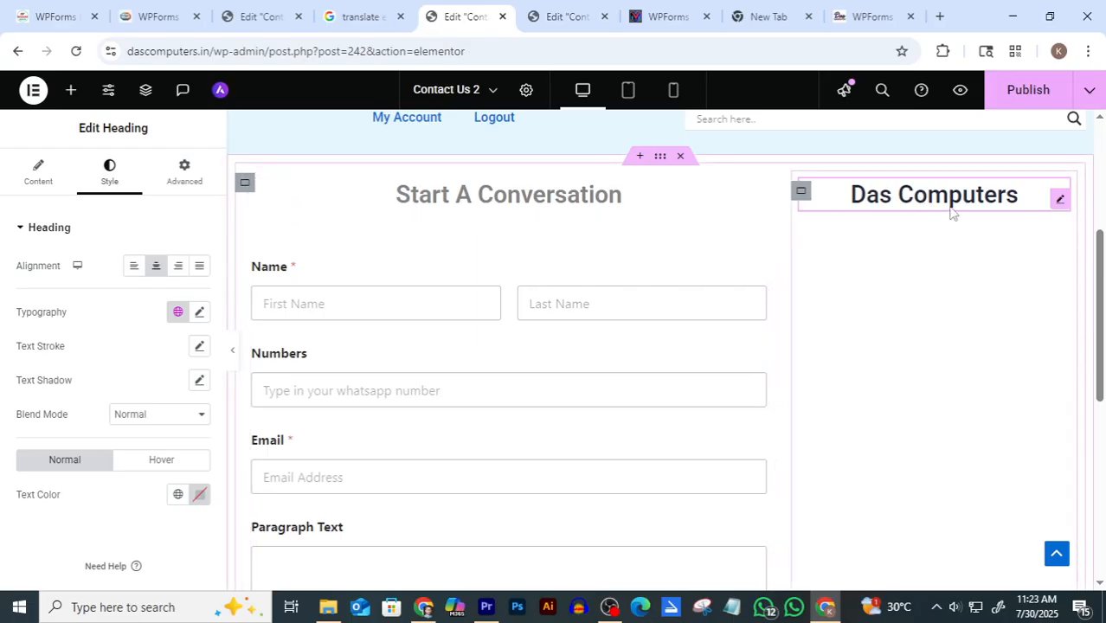
Copy #858383 from Start A Conversation's text color and paste it as Das Computers' text color
left_click(755, 201)
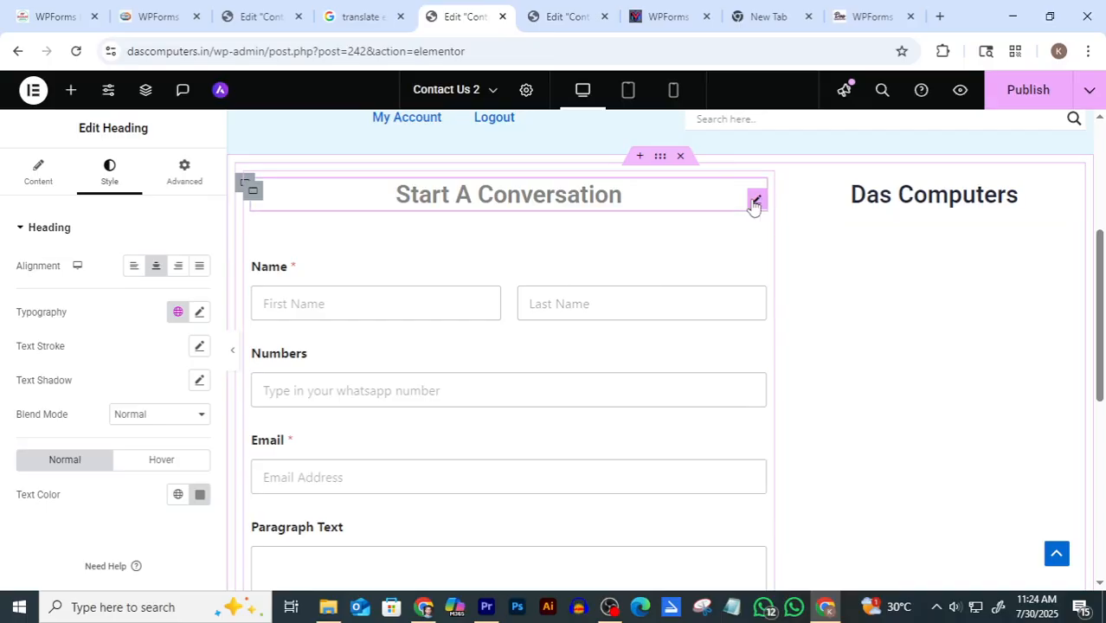
left_click(198, 495)
key("ctrl+c")
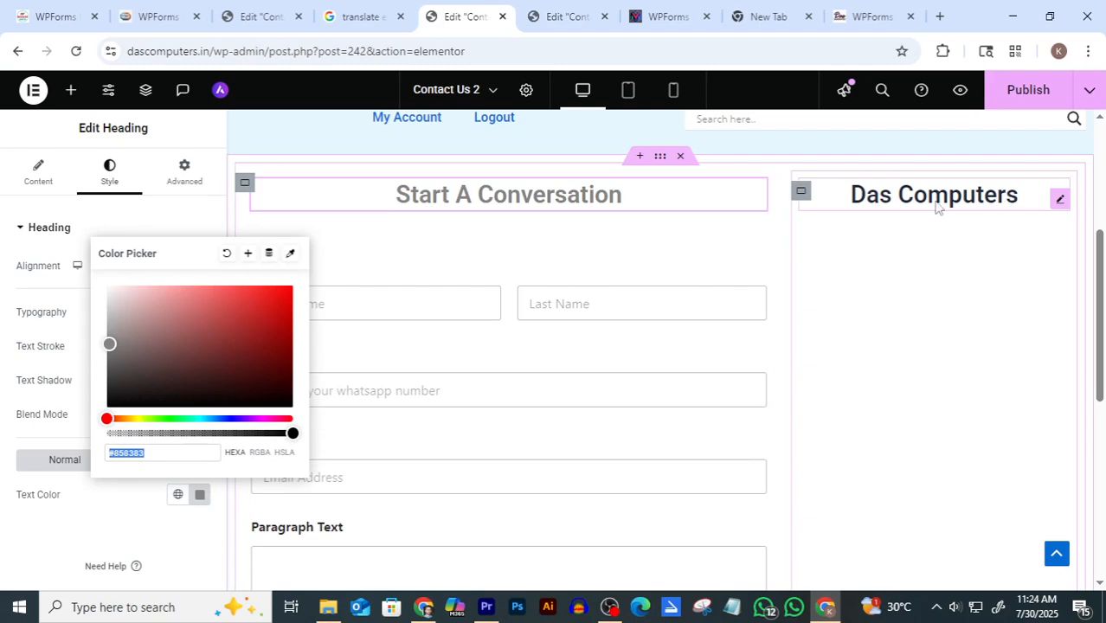
left_click(1049, 200)
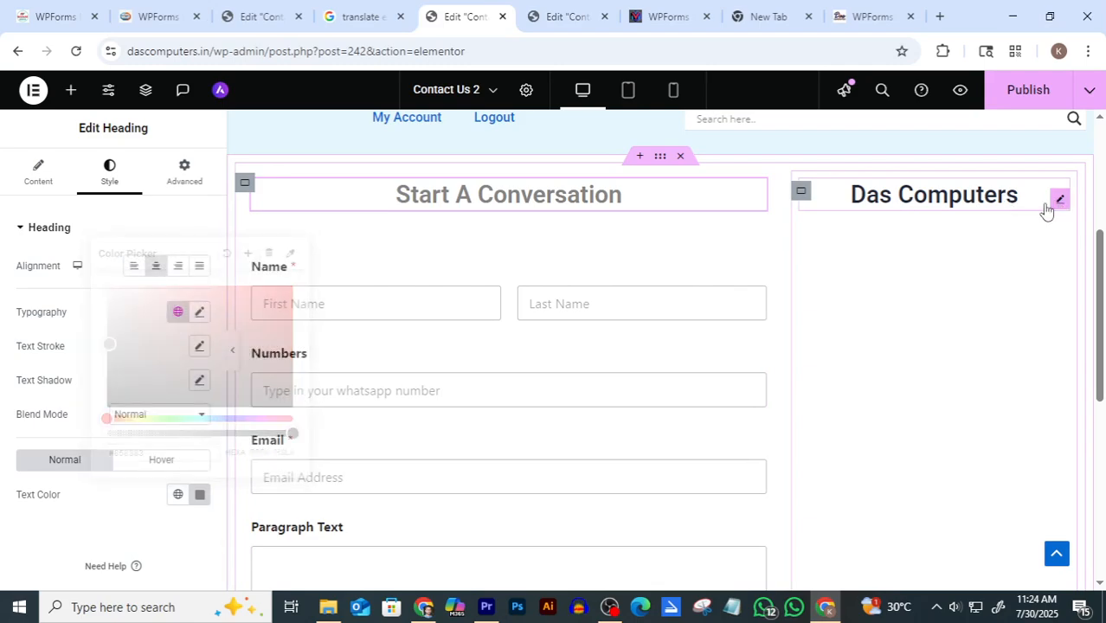
left_click(200, 495)
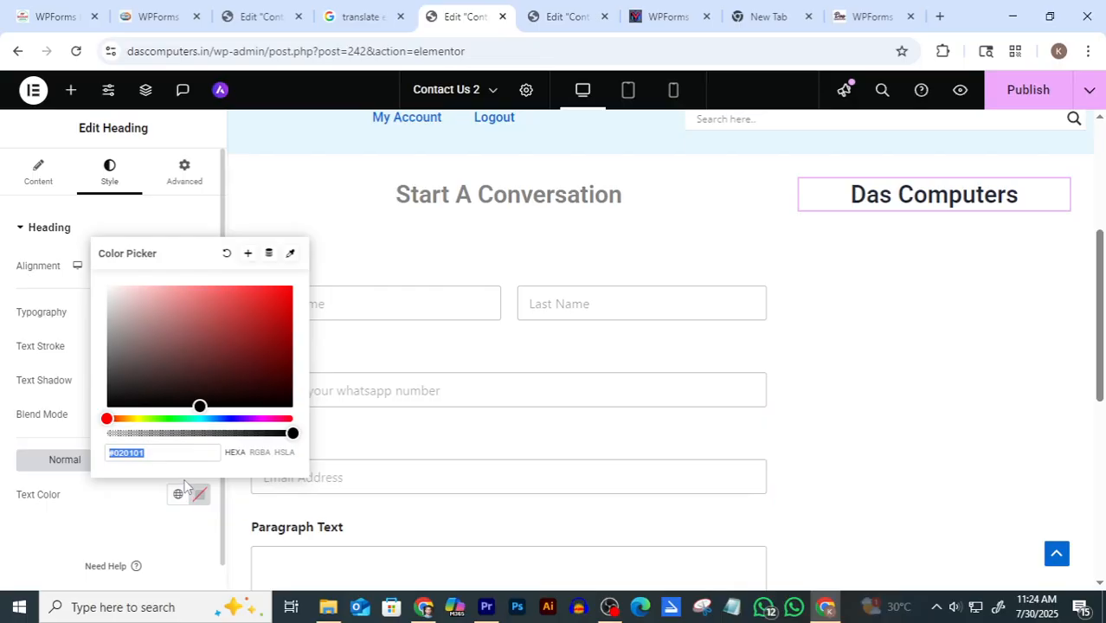
key("ctrl+v")
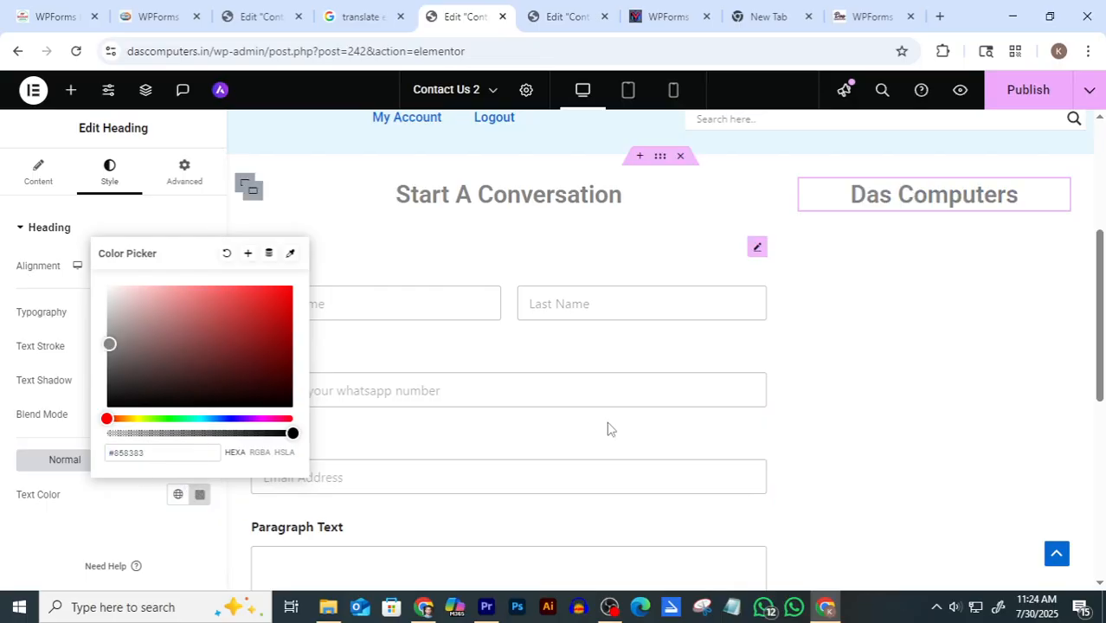
left_click(927, 253)
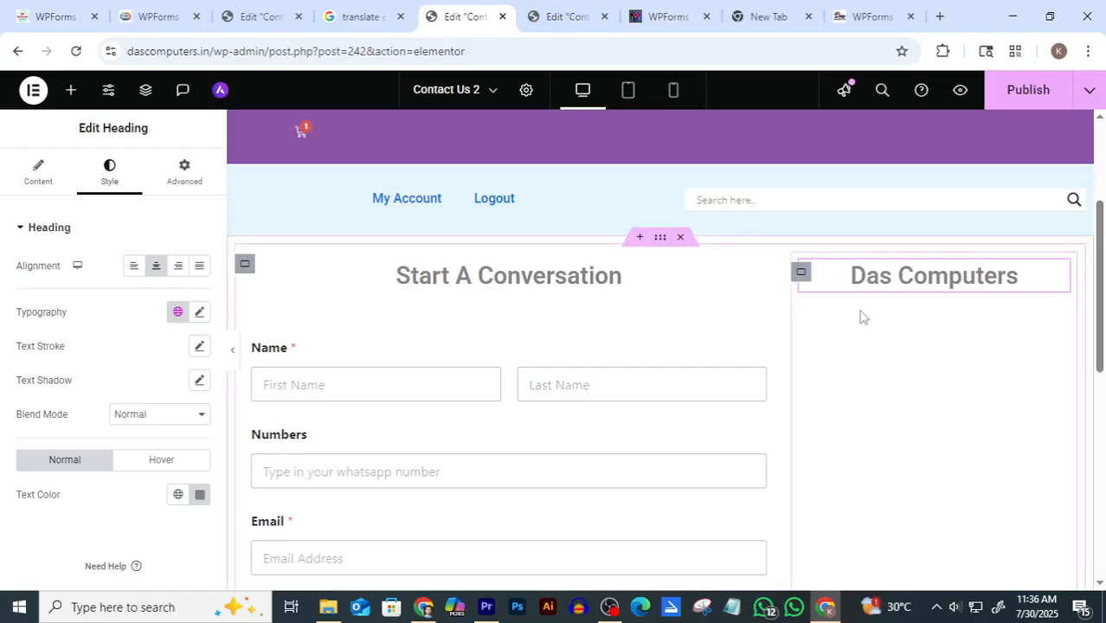
After checking the original page's icon list, drag an Icon List widget (searched 'icon') beneath Das Computers
left_click(584, 16)
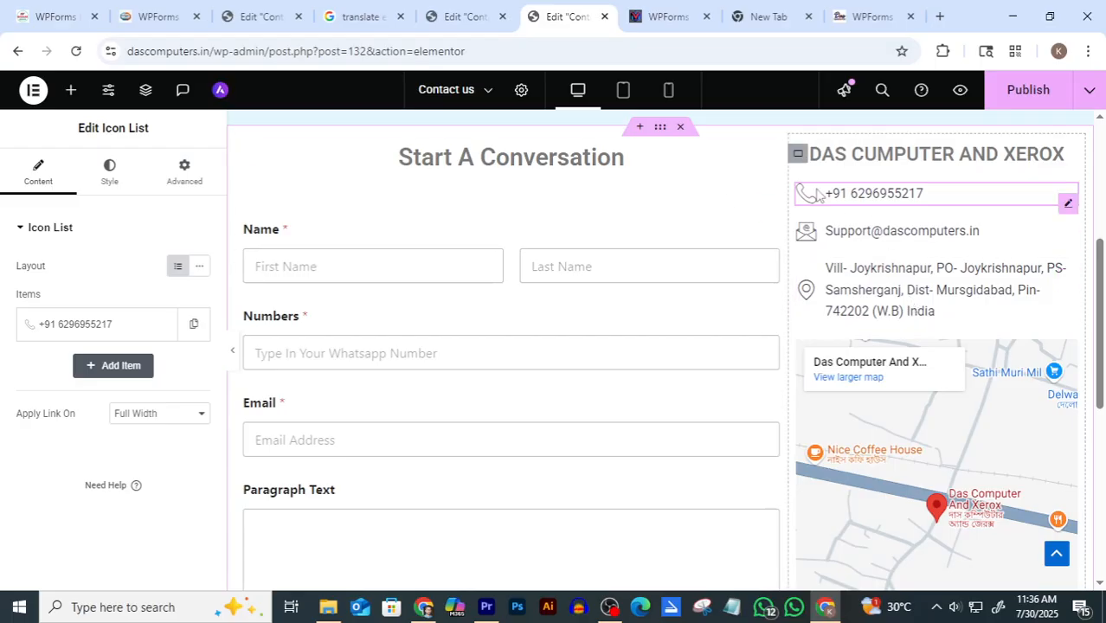
left_click(459, 17)
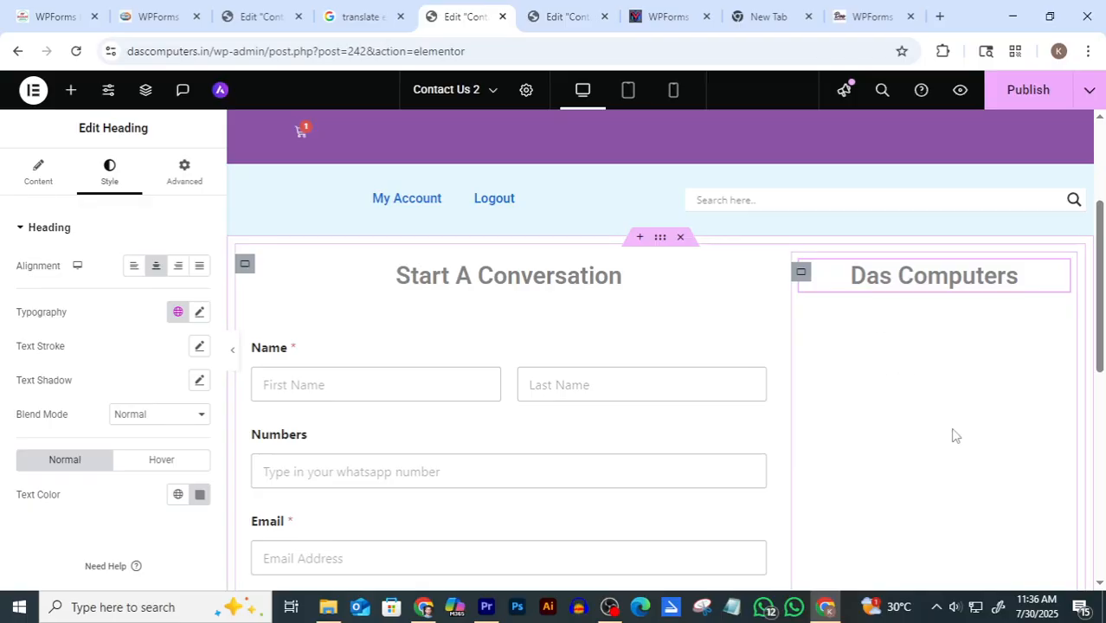
left_click(71, 92)
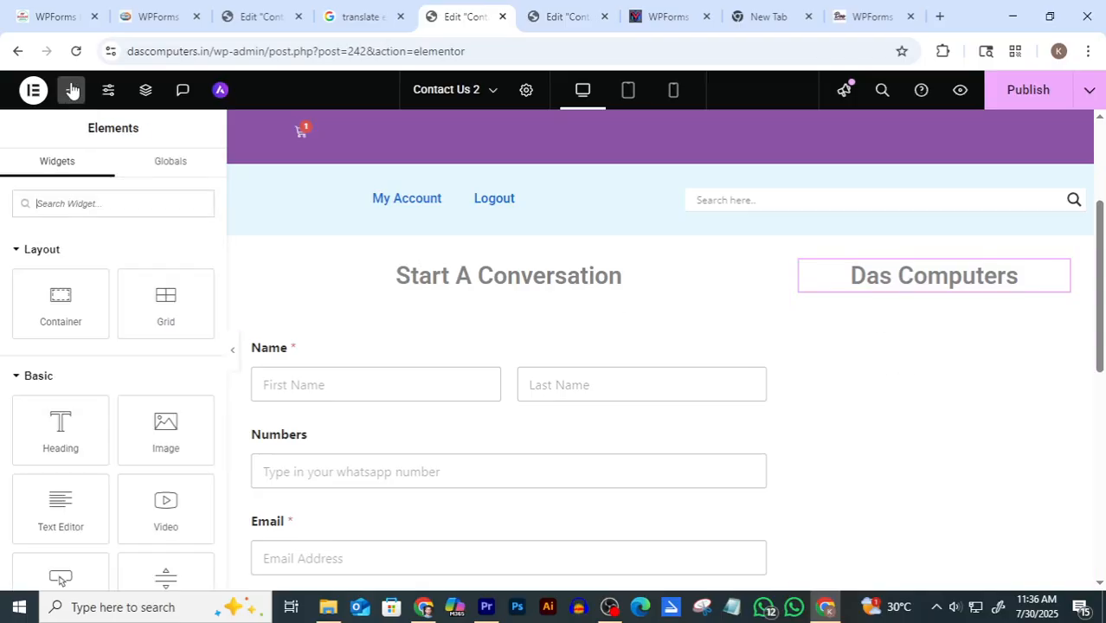
left_click(86, 203)
type("icon")
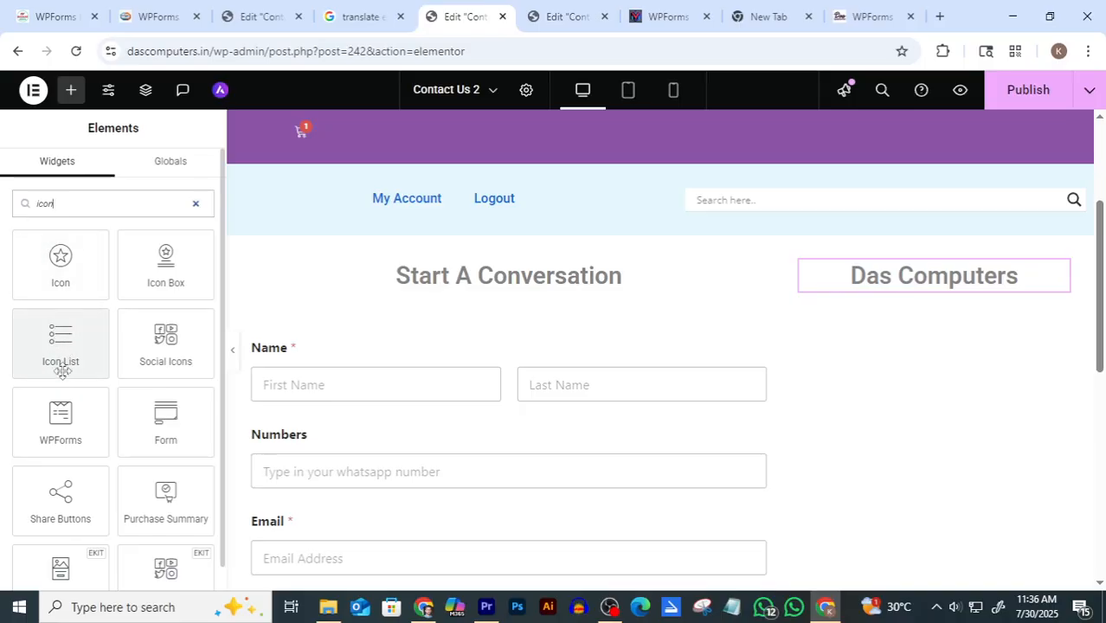
left_click_drag(60, 342, 941, 295)
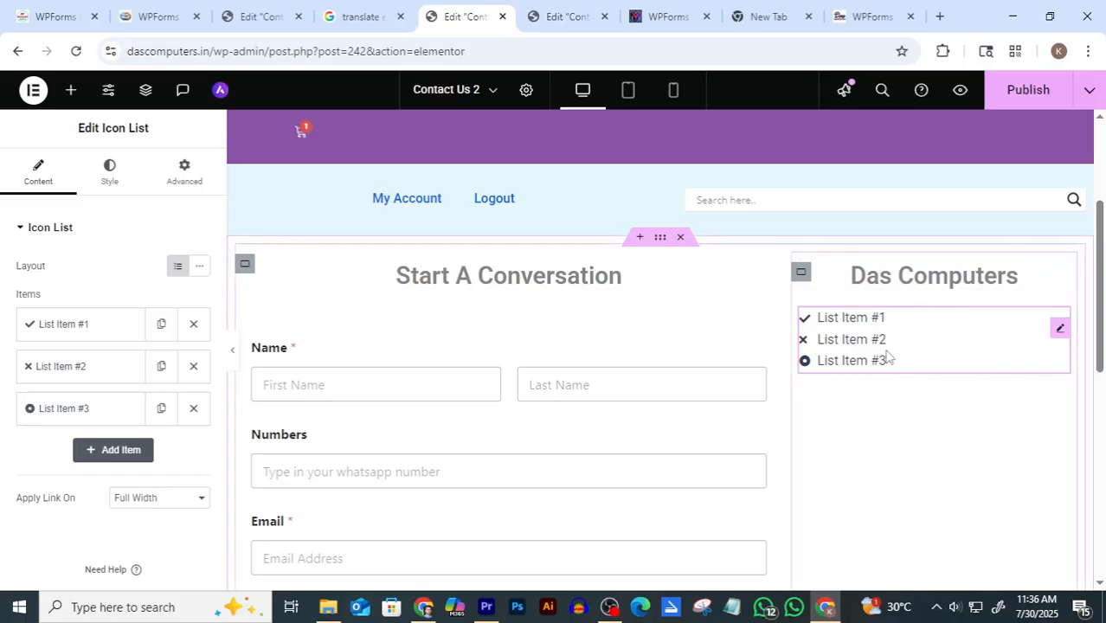
Delete the second and third placeholder list items and expand List Item #1's text, icon and link settings
left_click(194, 371)
left_click(194, 370)
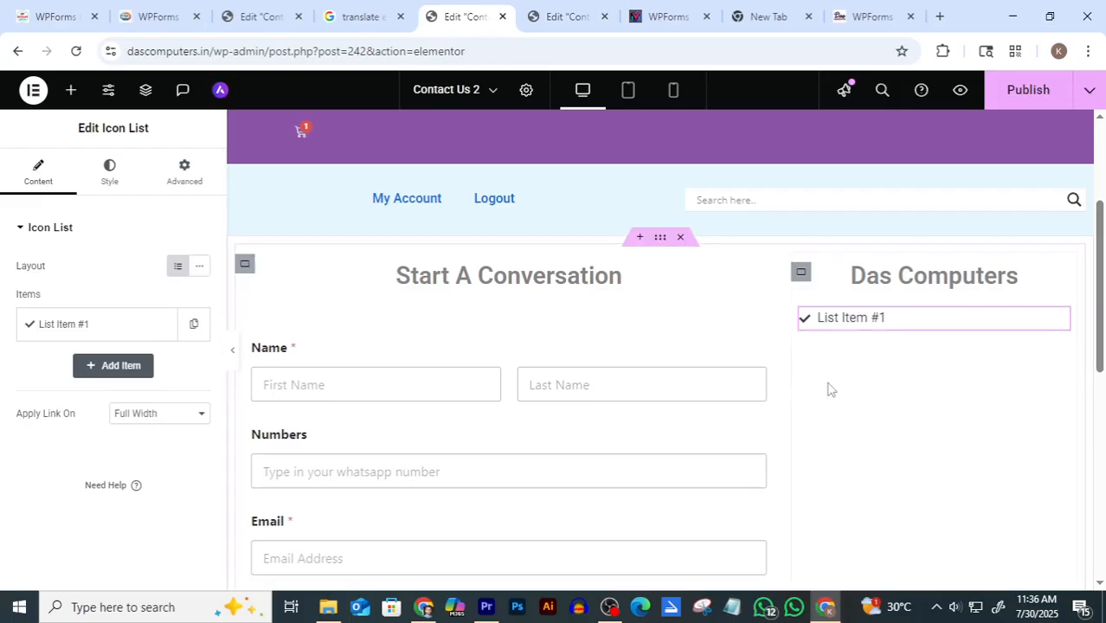
left_click(102, 332)
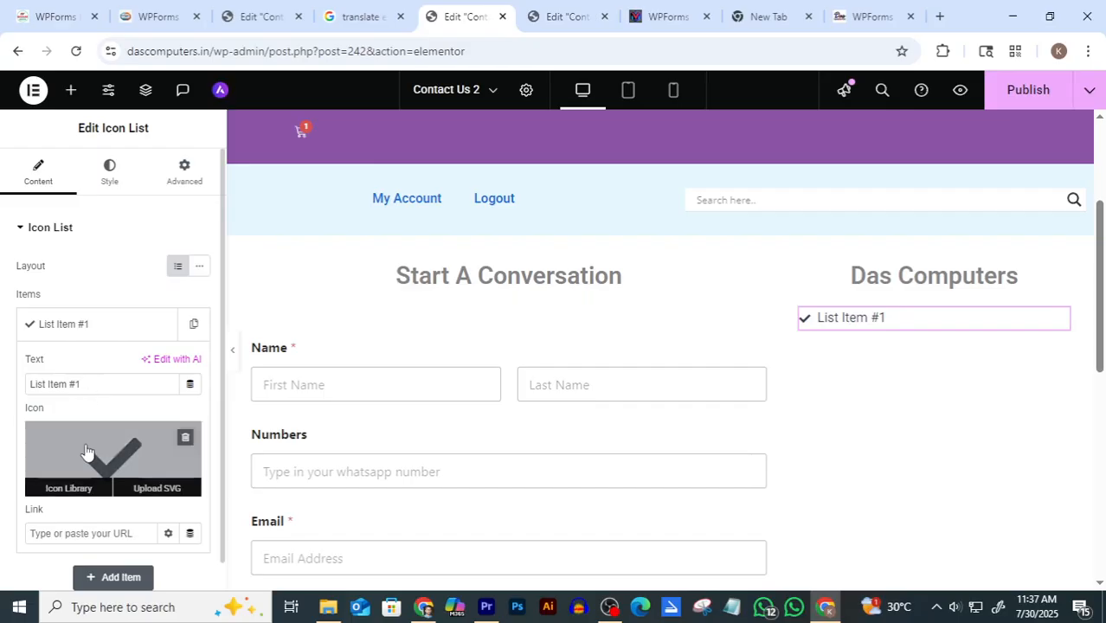
scroll(86, 444, "down", 1)
Swap the Das Computers list item's check mark for a Phone icon found by filtering 'phon'
mouse_move(81, 403)
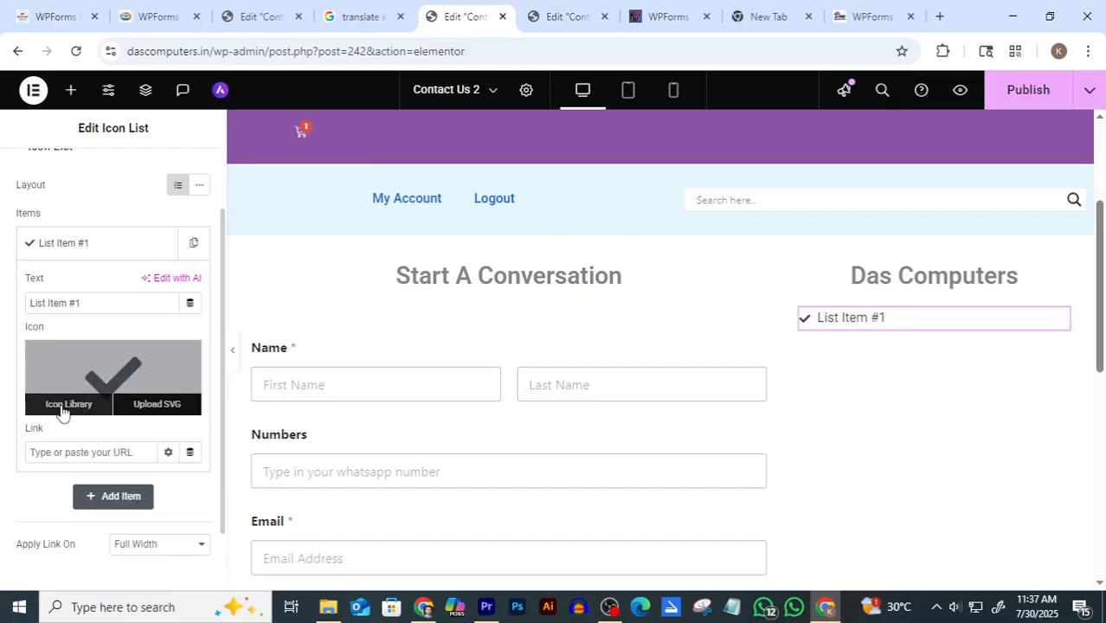
left_click(71, 411)
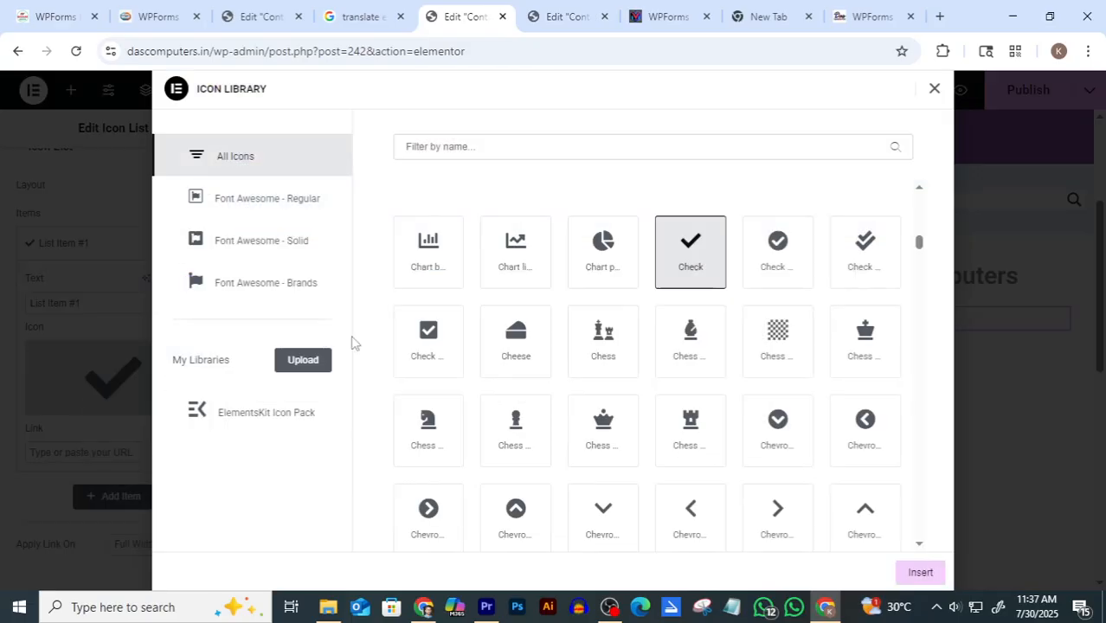
left_click(584, 150)
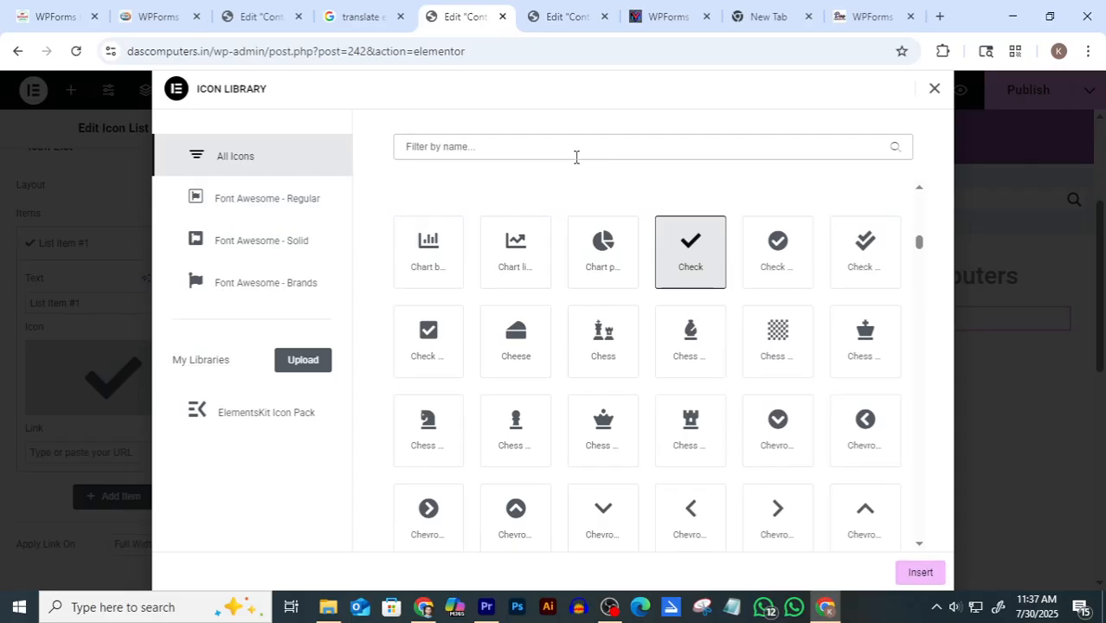
type("phone")
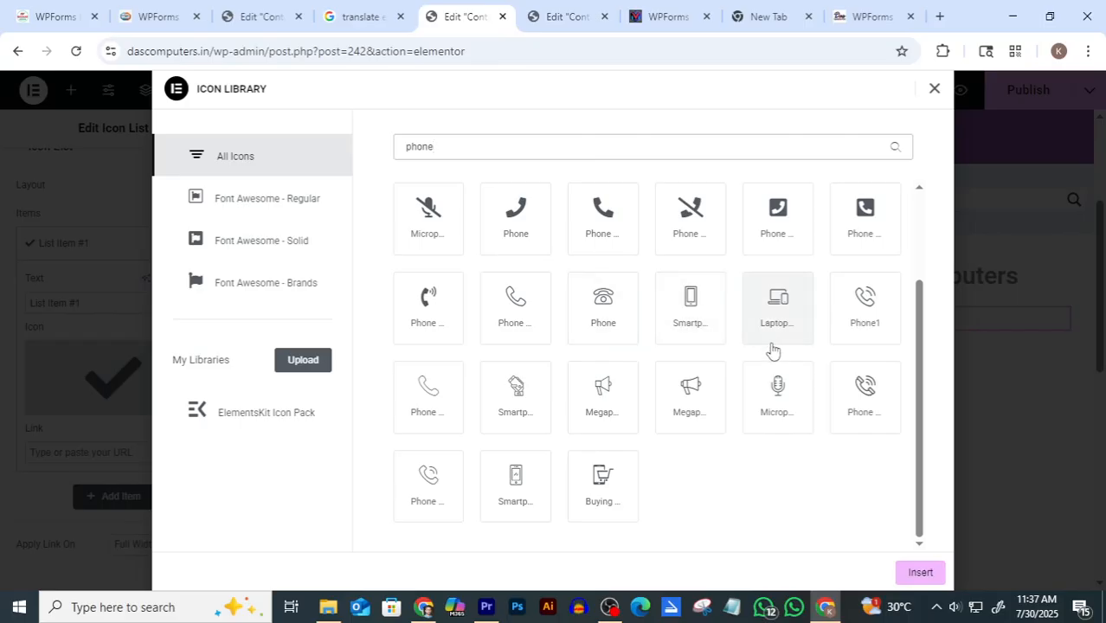
left_click(438, 404)
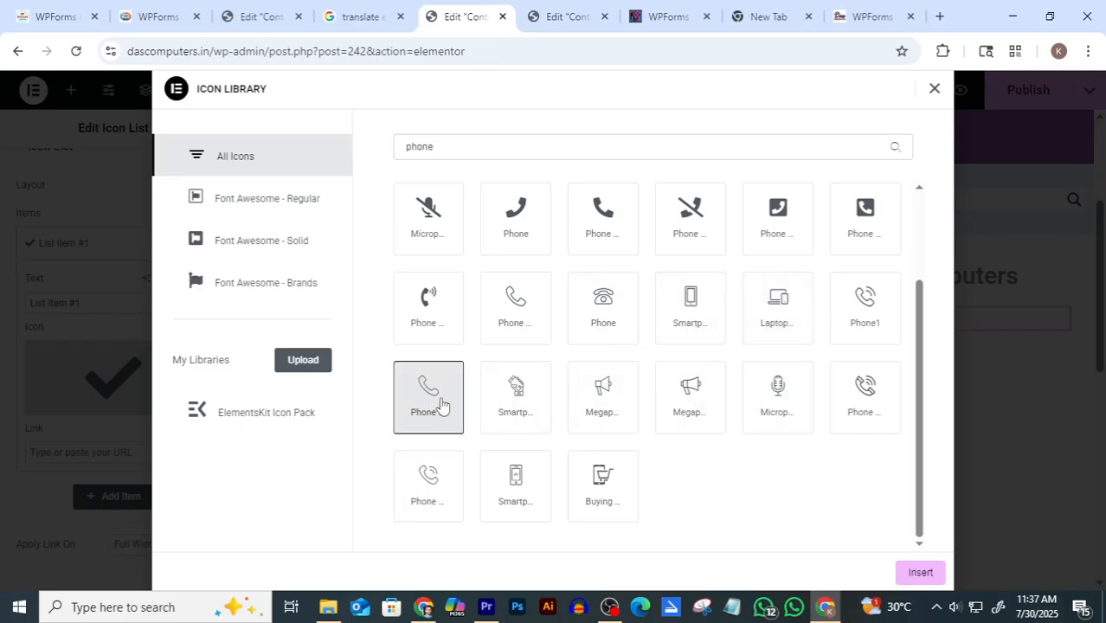
left_click(915, 573)
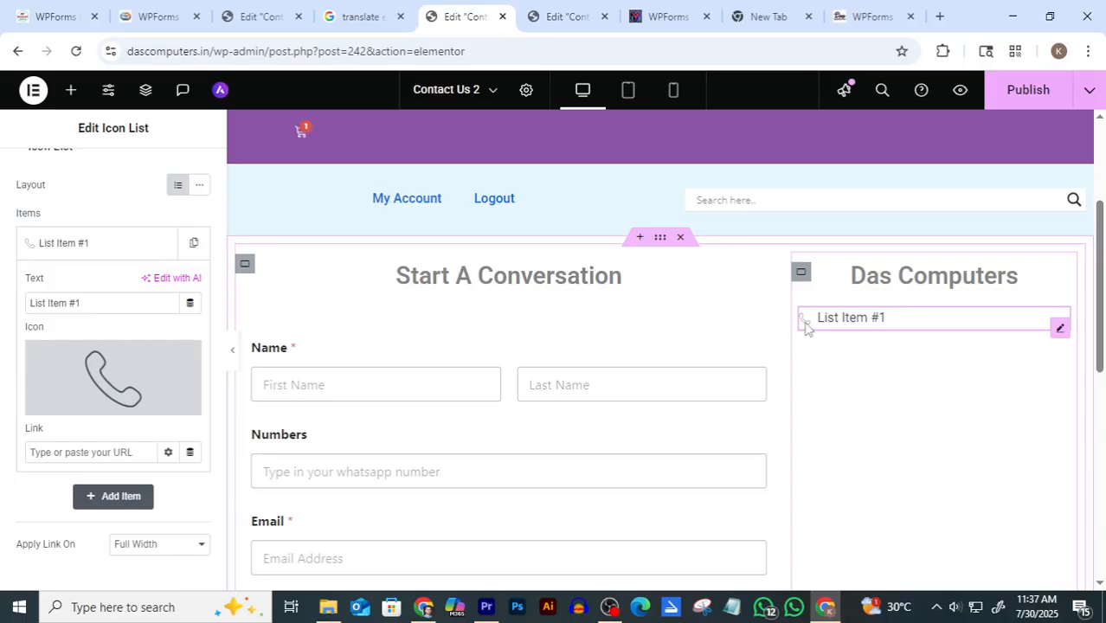
Glance at the Contact us reference page, then open the icon list's Style > Icon settings
left_click(562, 16)
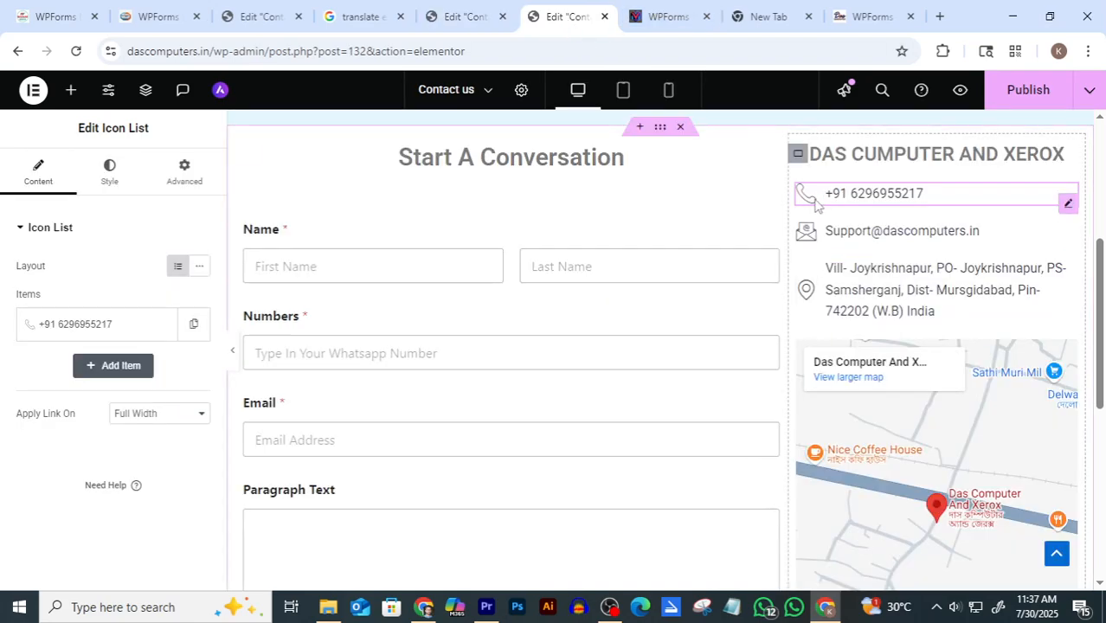
left_click(458, 16)
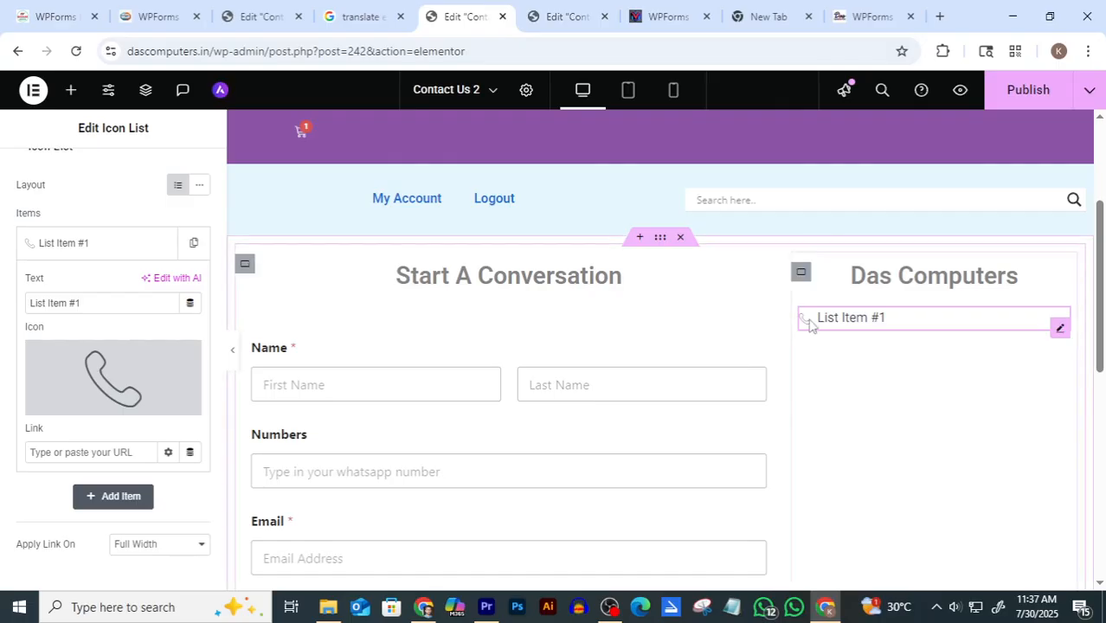
scroll(75, 270, "up", 1)
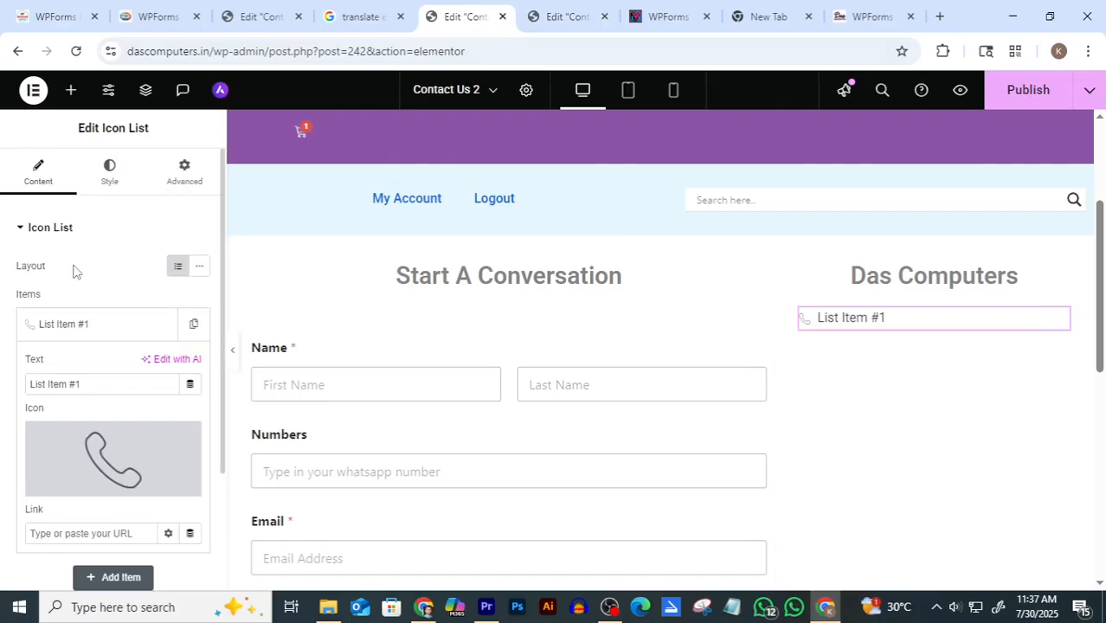
left_click(112, 177)
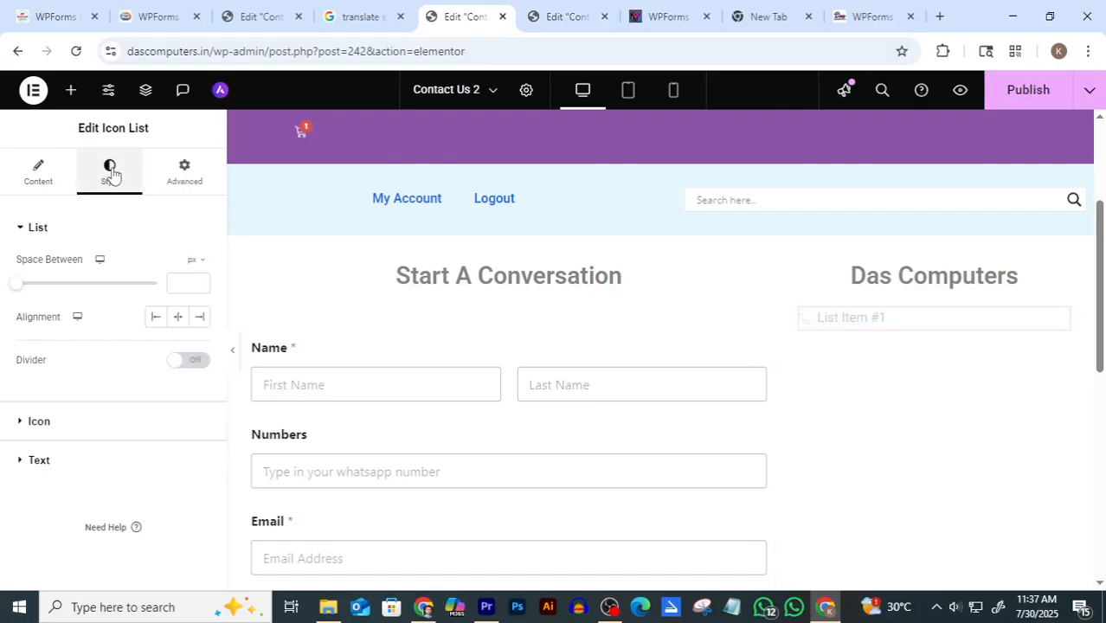
left_click(38, 424)
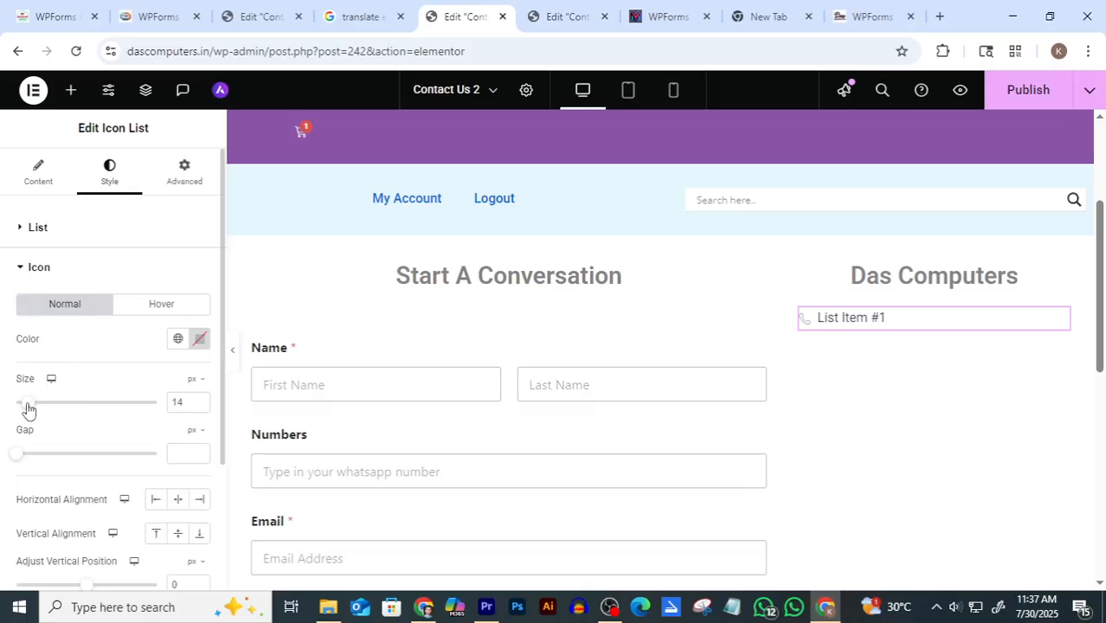
Set the phone icon size to 25 px, overshooting to about 28 first
left_click(201, 400)
left_click(201, 400)
left_click(201, 400)
left_click(200, 400)
left_click(201, 400)
left_click(201, 400)
left_click(201, 400)
left_click(201, 400)
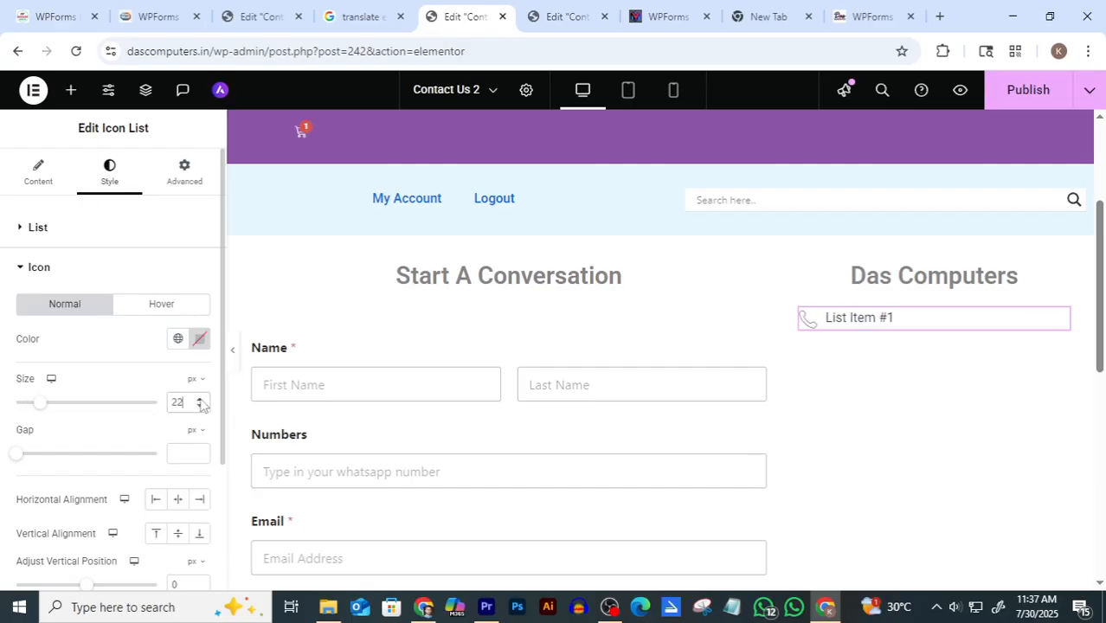
left_click(201, 401)
left_click(200, 401)
left_click(201, 401)
left_click(201, 401)
left_click(201, 400)
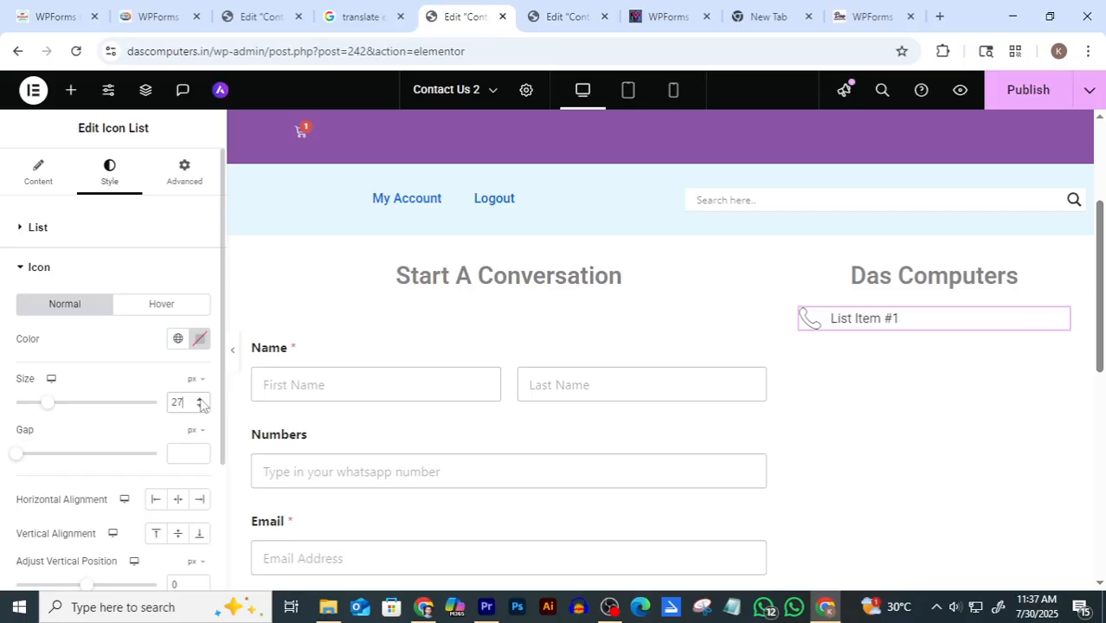
left_click(201, 400)
left_click(201, 407)
left_click(201, 407)
left_click(201, 407)
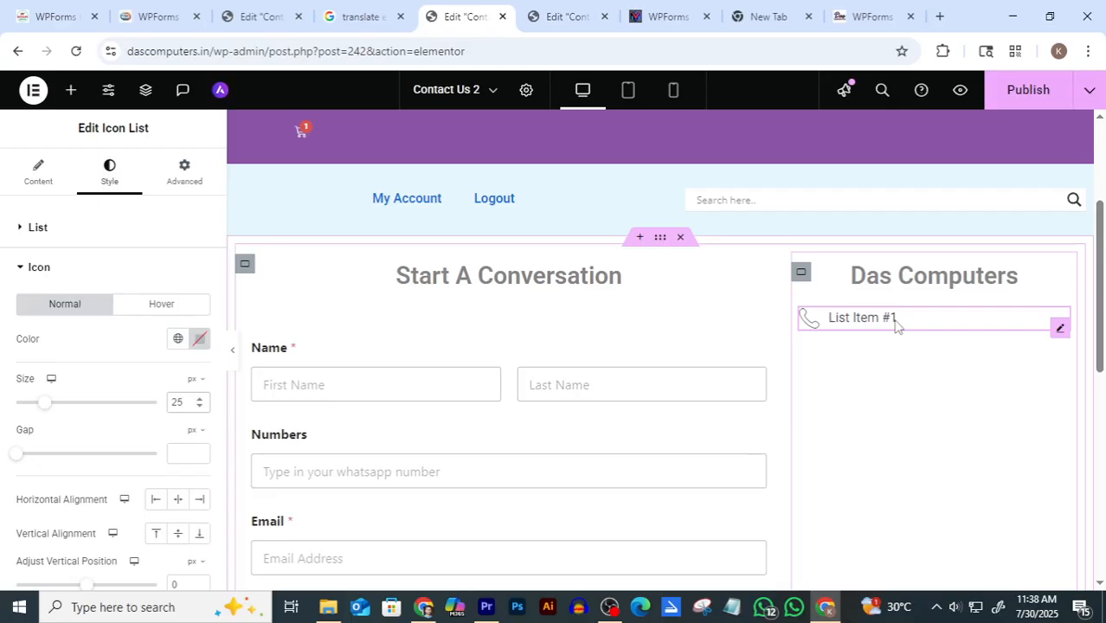
left_click(38, 182)
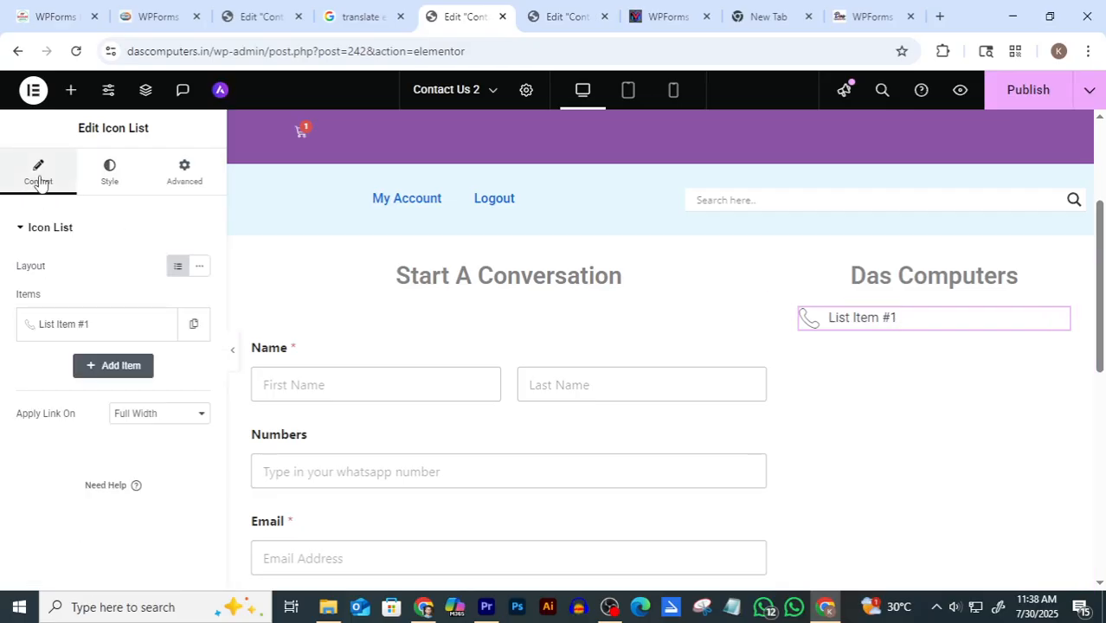
Replace the List Item #1 text with the shop's business phone number
left_click(70, 331)
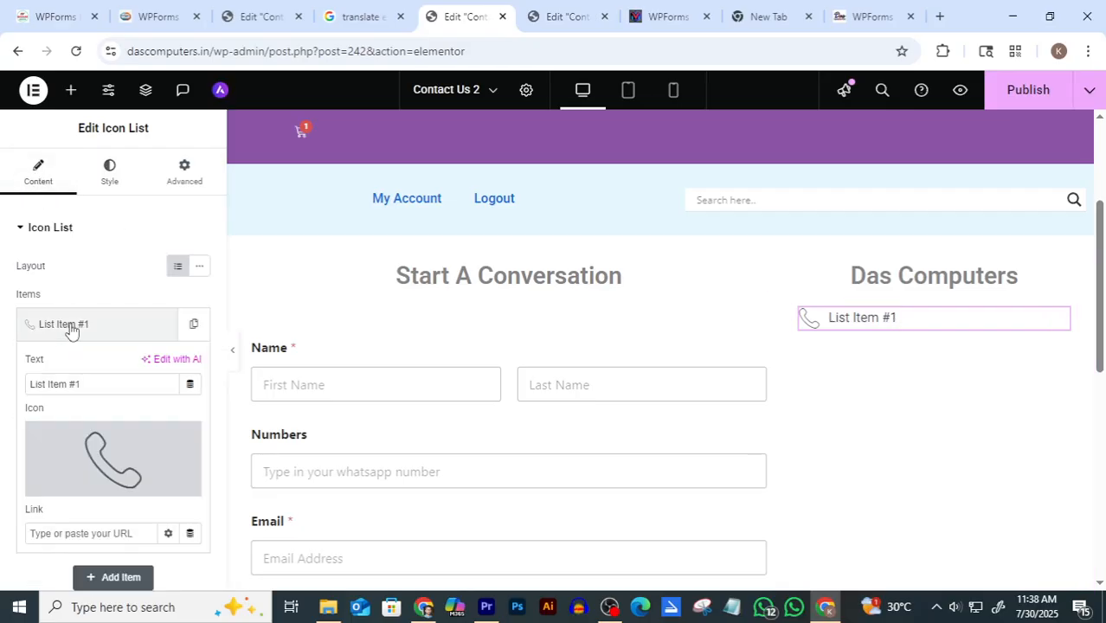
left_click_drag(83, 384, 23, 396)
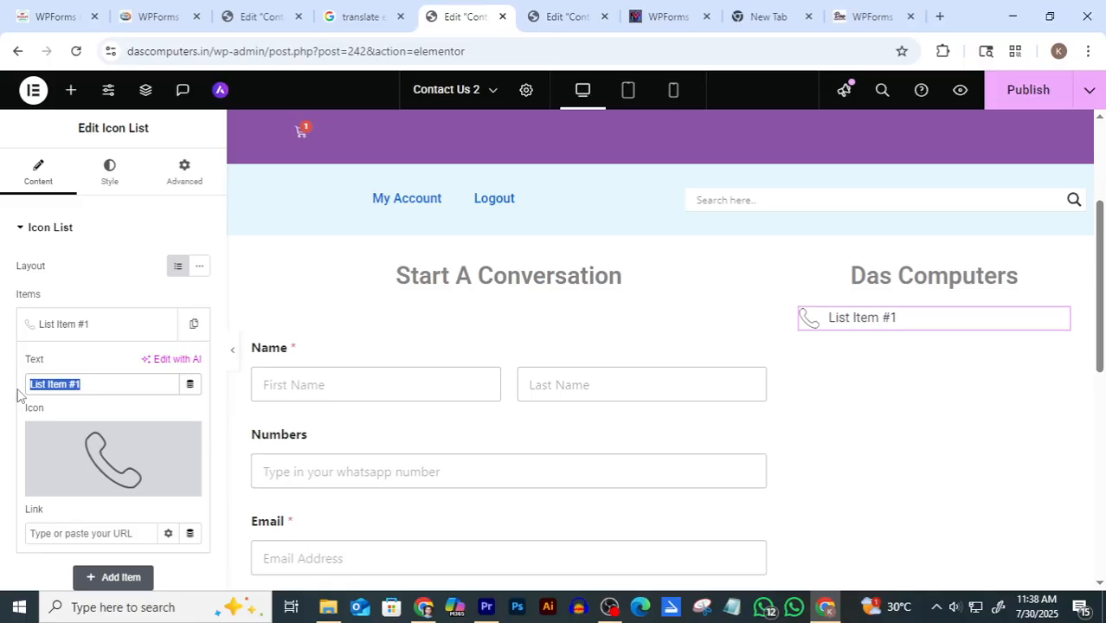
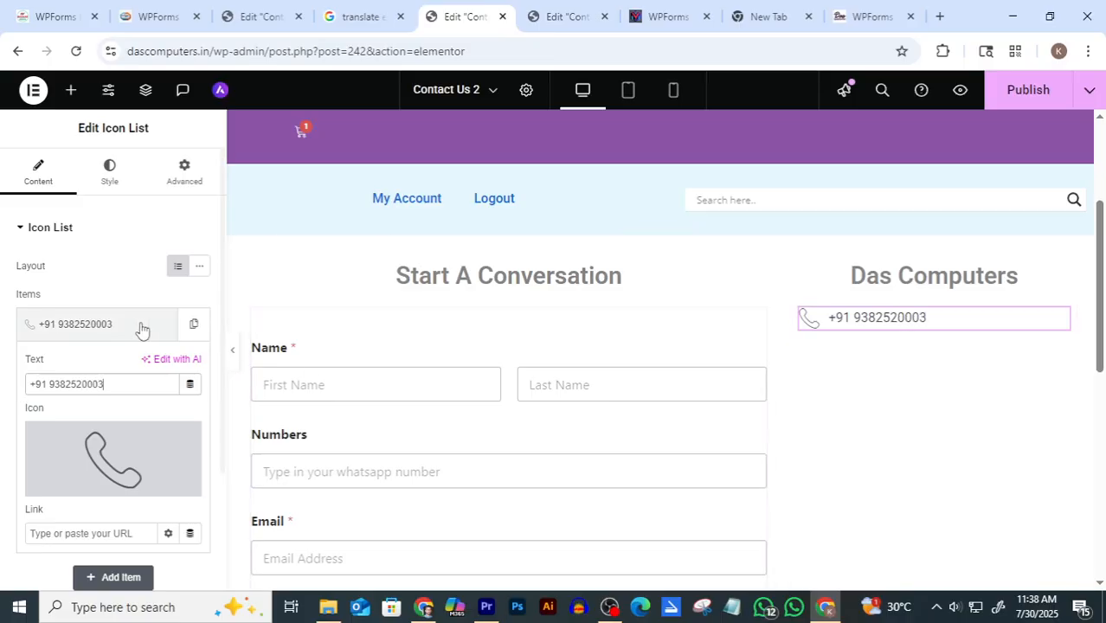
left_click(109, 172)
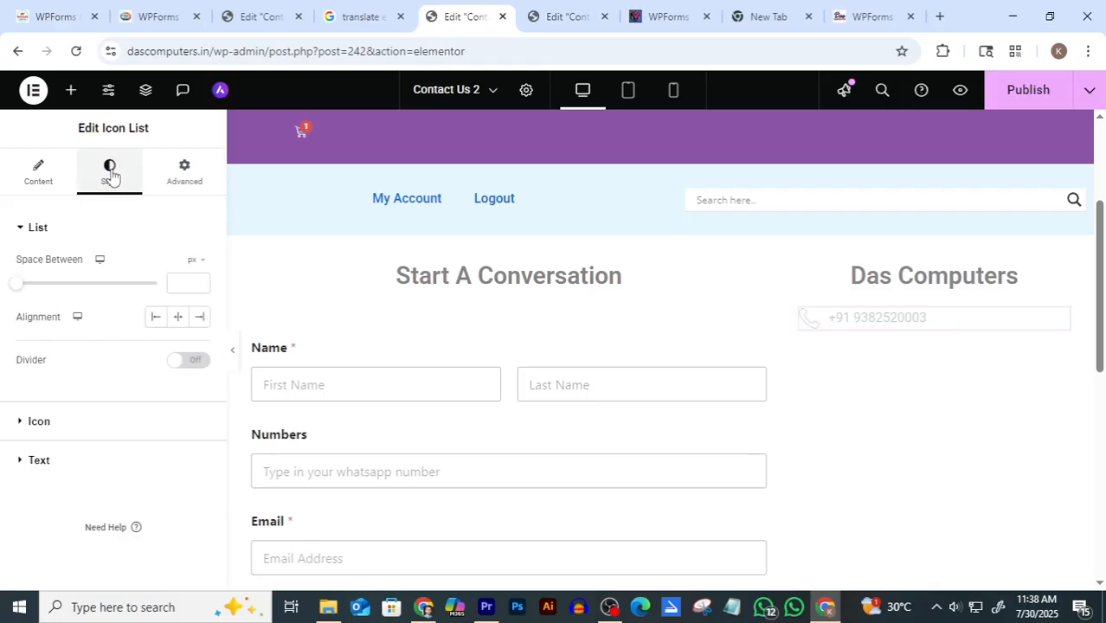
Set the list text typography to Roboto family at 20 px size
left_click(36, 463)
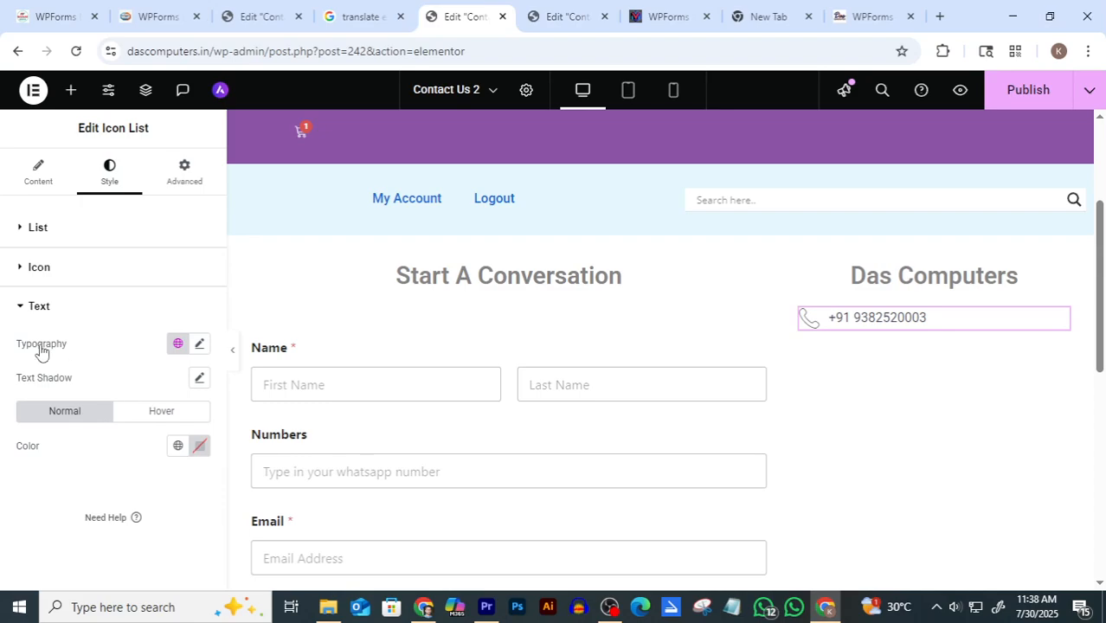
left_click(198, 346)
scroll(86, 327, "down", 1)
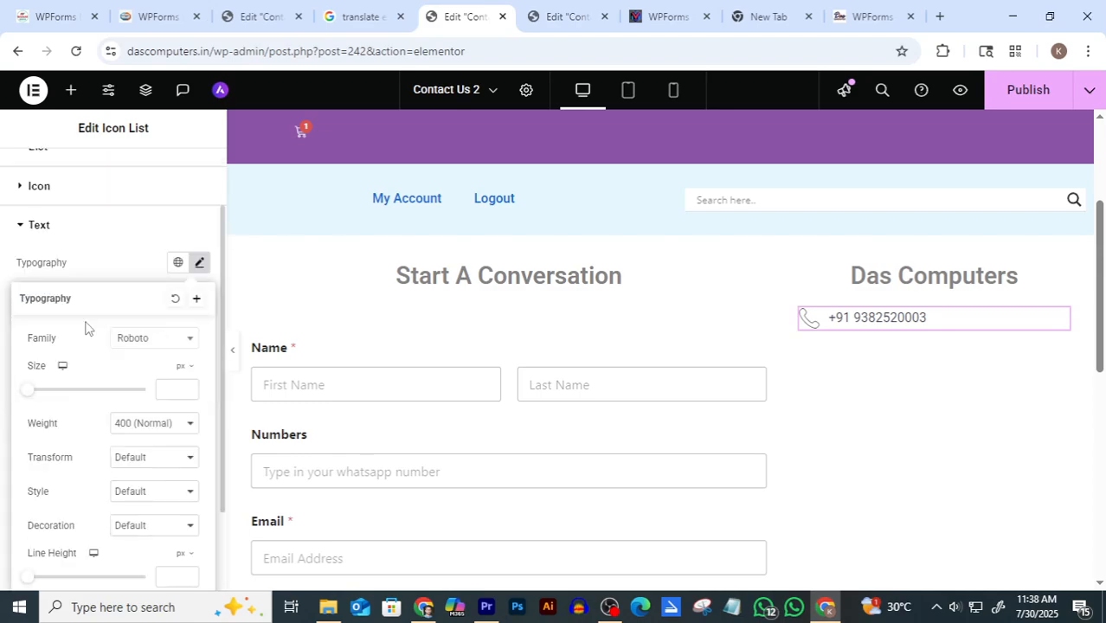
left_click(190, 342)
scroll(156, 437, "down", 3)
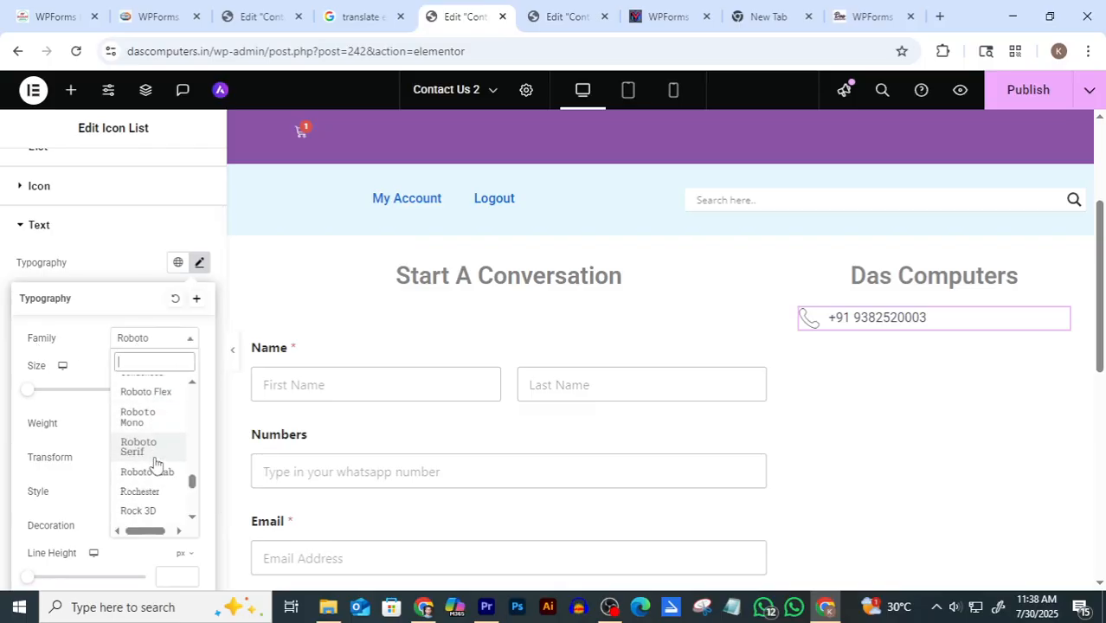
left_click(190, 340)
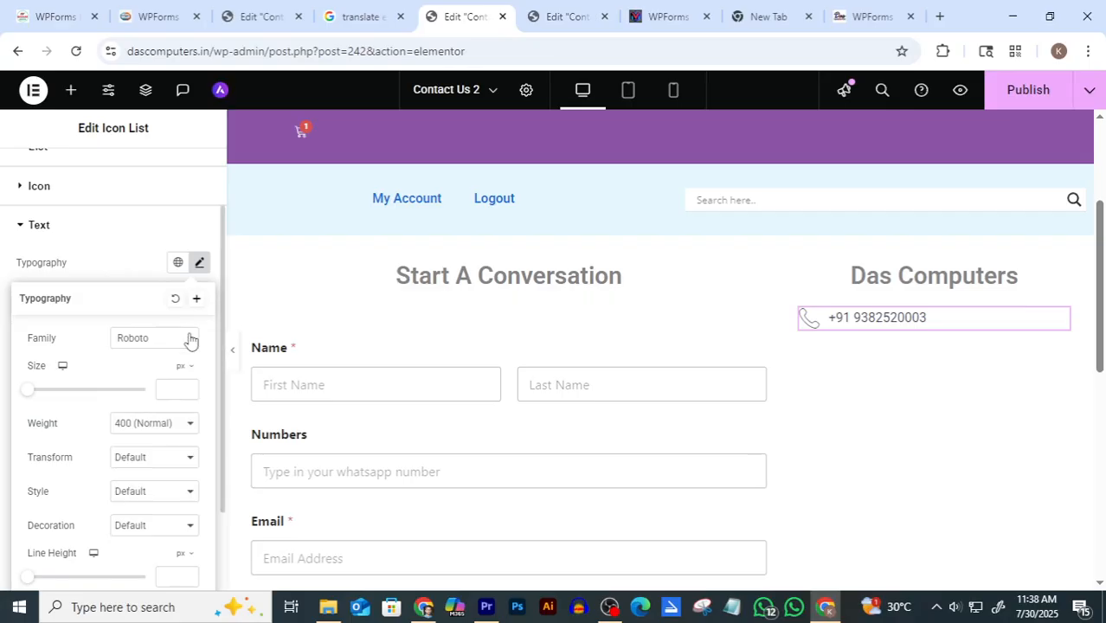
left_click(190, 390)
left_click_drag(189, 391, 189, 391)
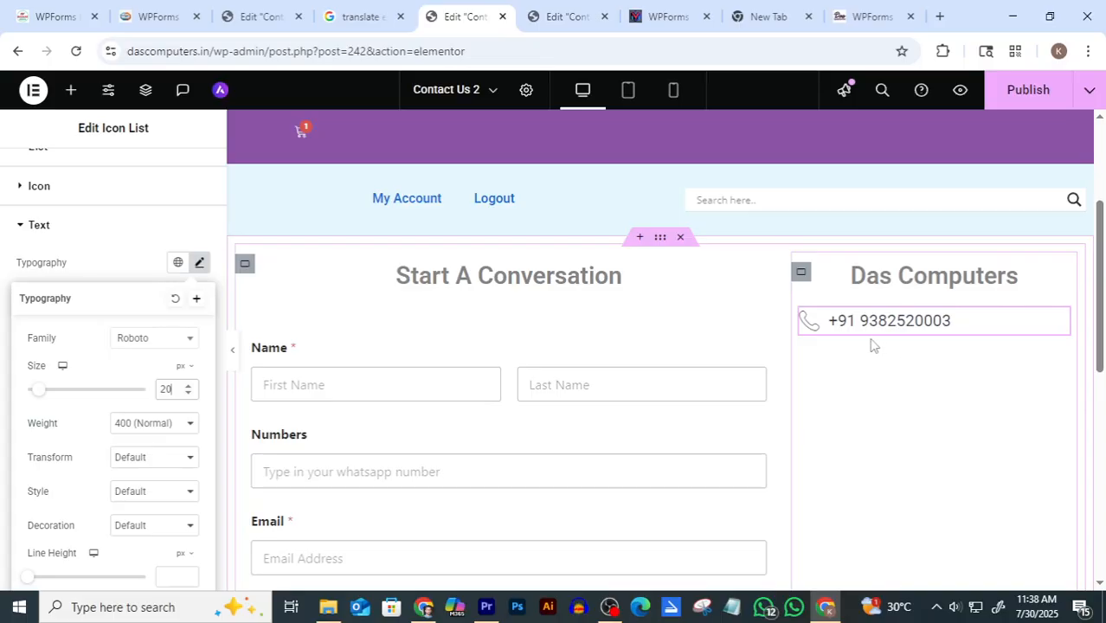
left_click(39, 226)
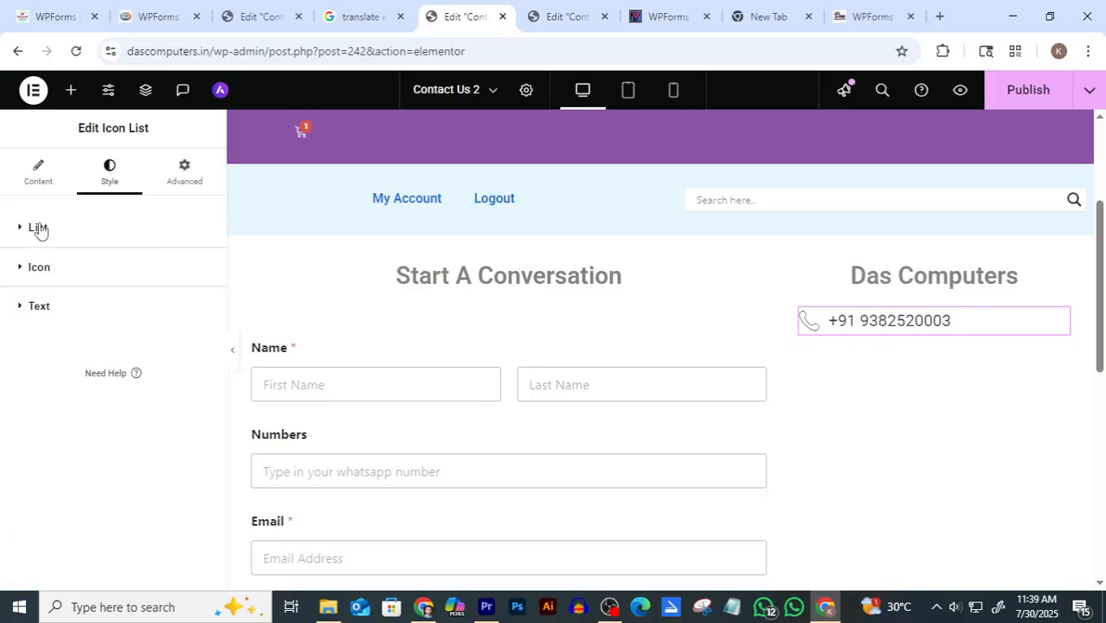
Change the phone number text colour to medium grey #474747
left_click(41, 310)
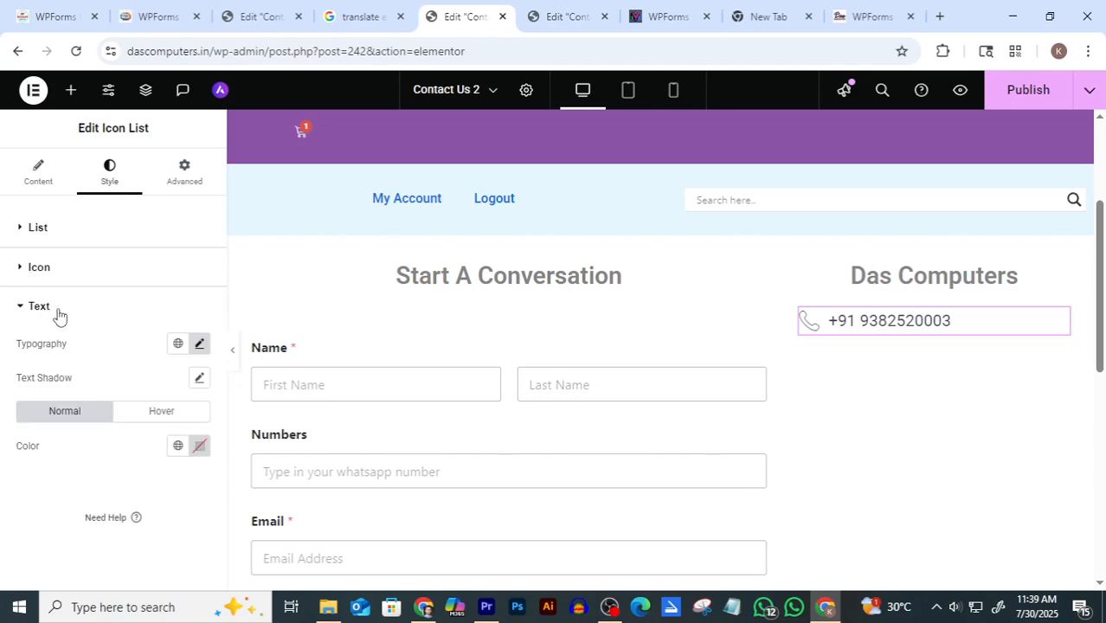
left_click(198, 446)
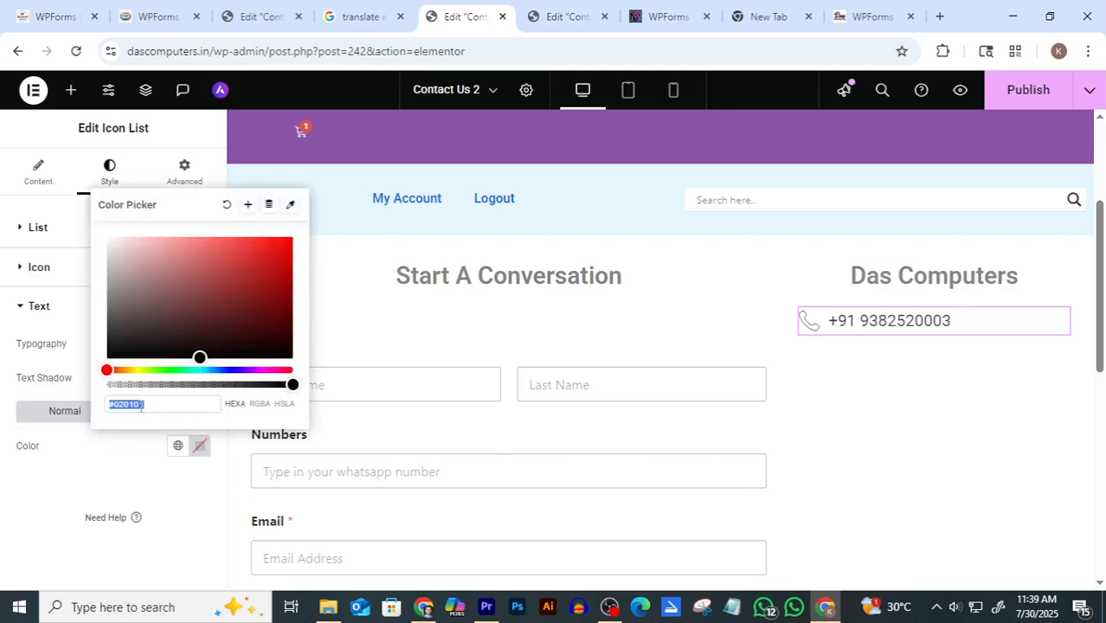
left_click_drag(200, 358, 97, 294)
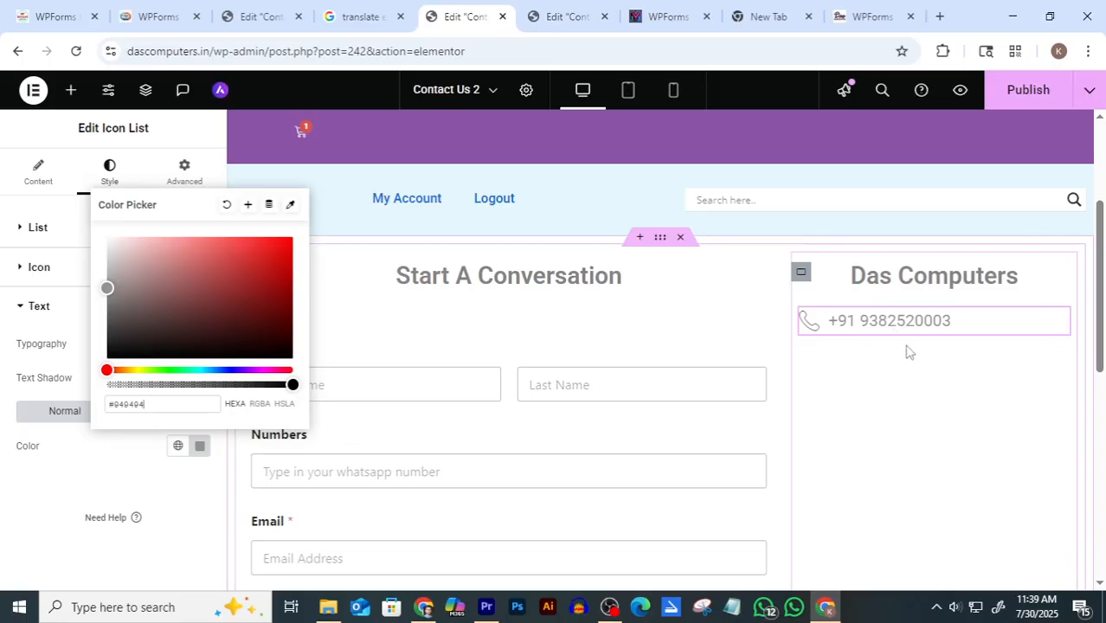
left_click(893, 387)
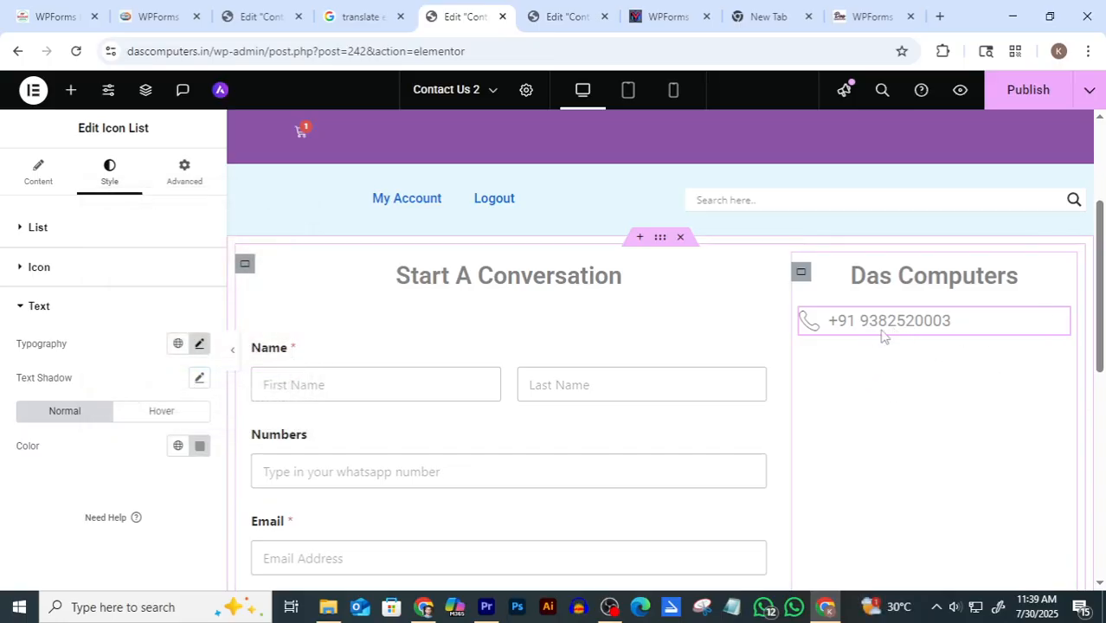
left_click(576, 17)
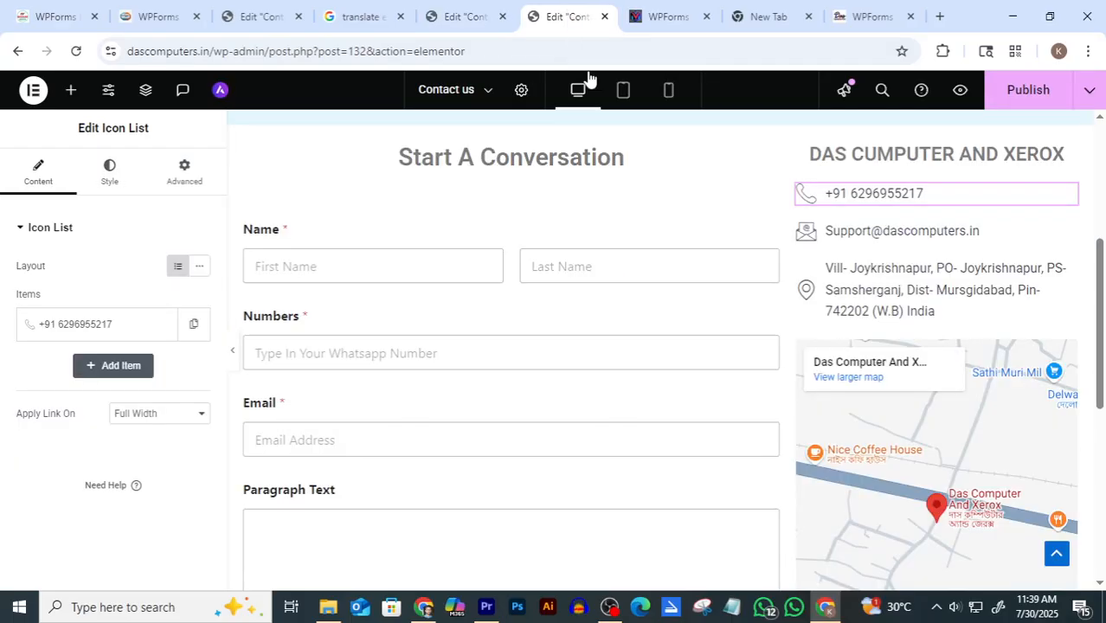
left_click(468, 16)
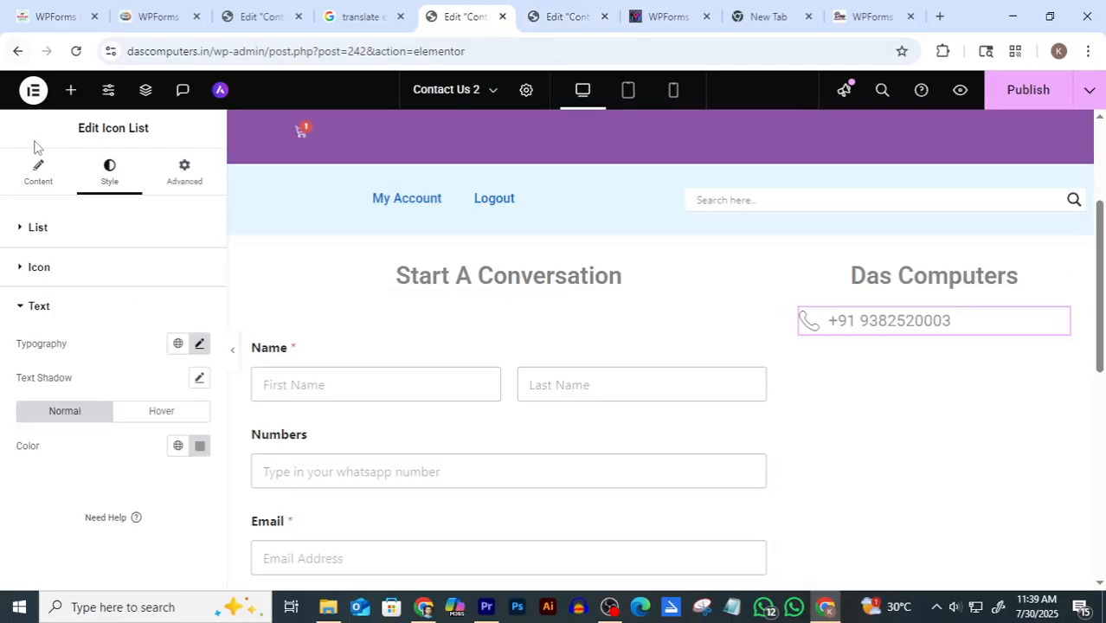
left_click(37, 170)
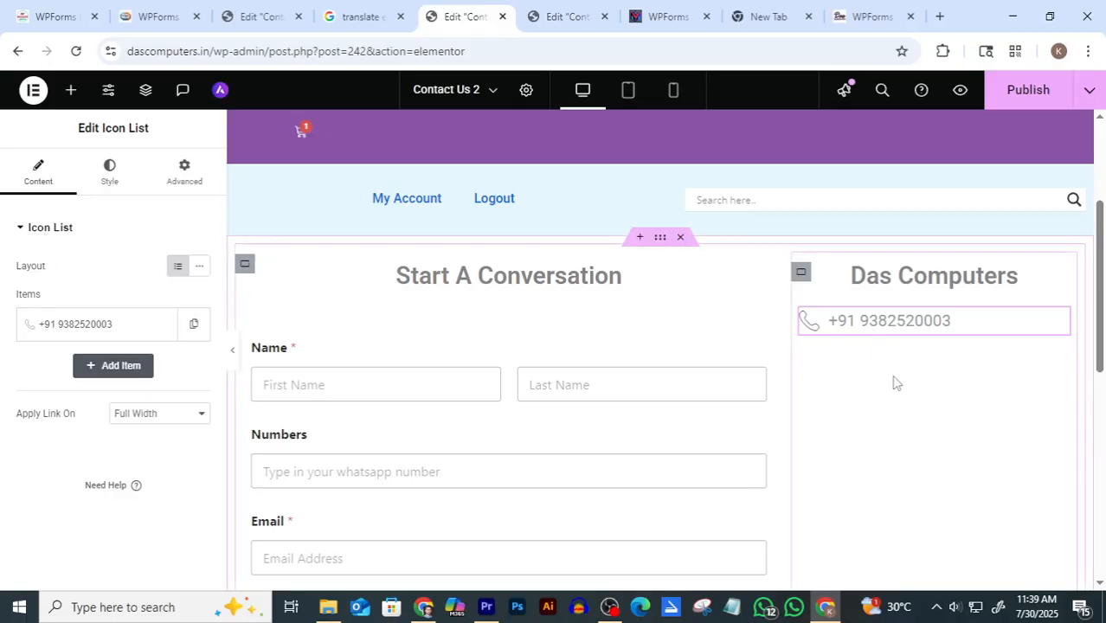
Search widgets for 'icon' and drop an Icon List below the phone number
left_click(73, 97)
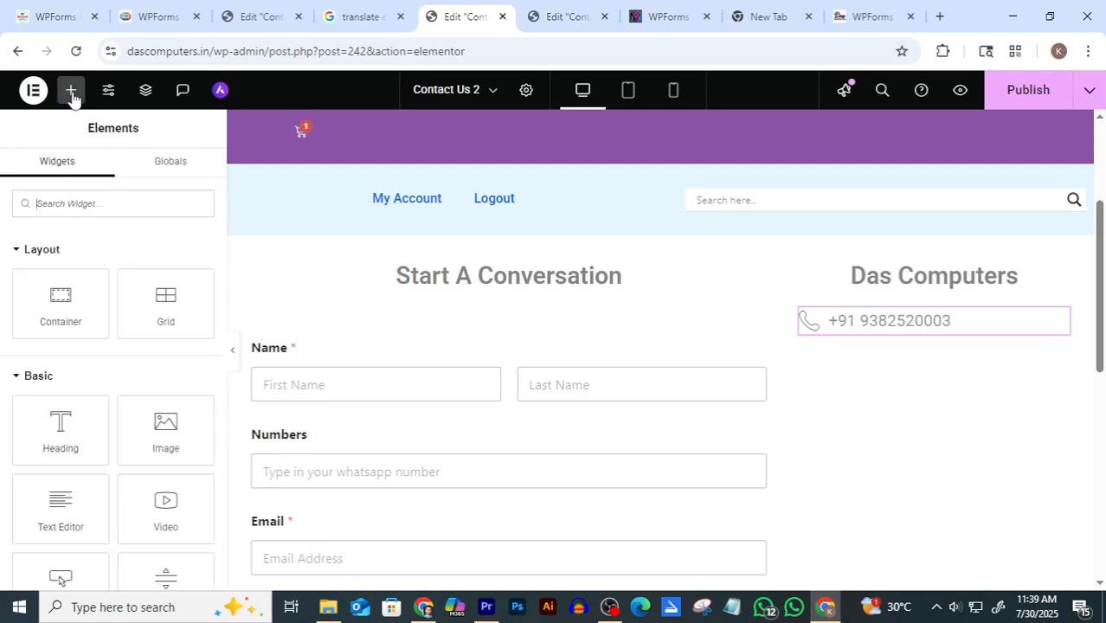
left_click(81, 204)
type("i")
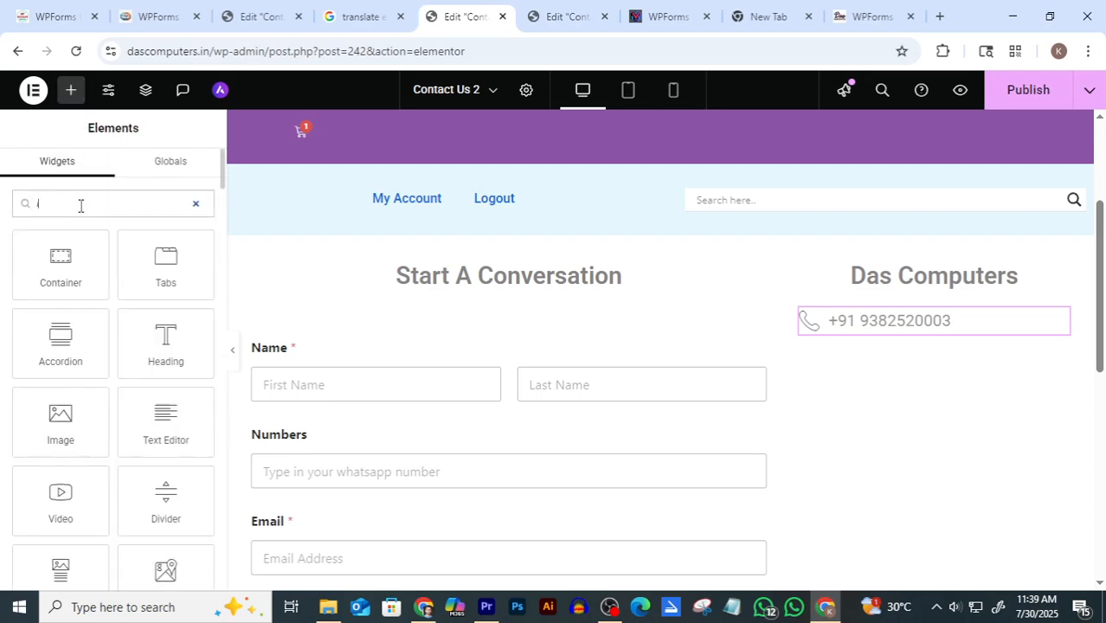
type("con")
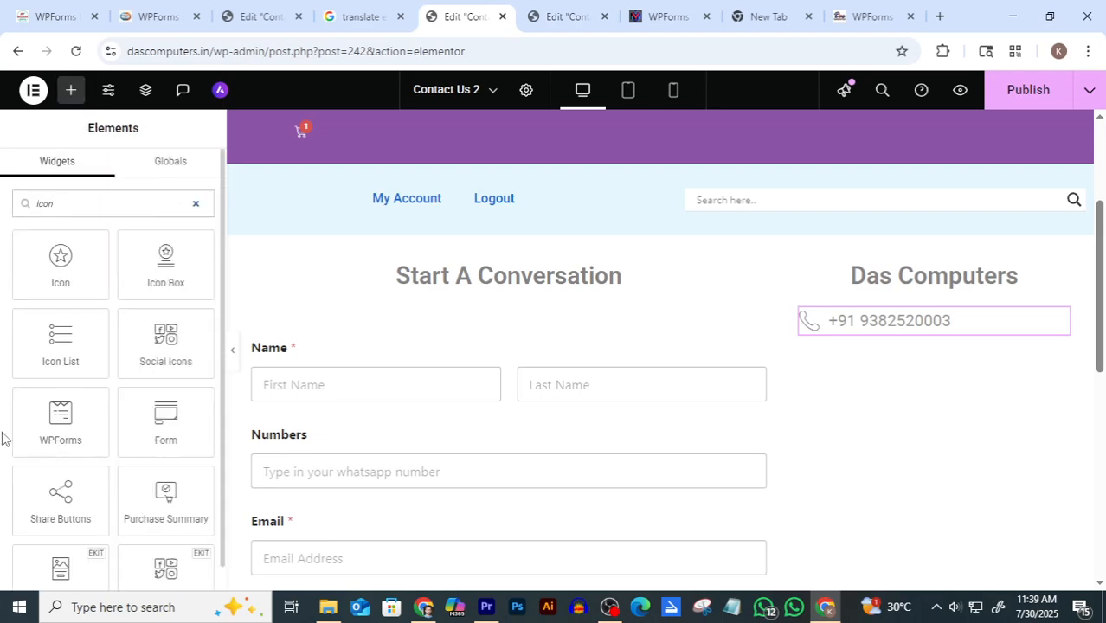
left_click_drag(61, 344, 920, 341)
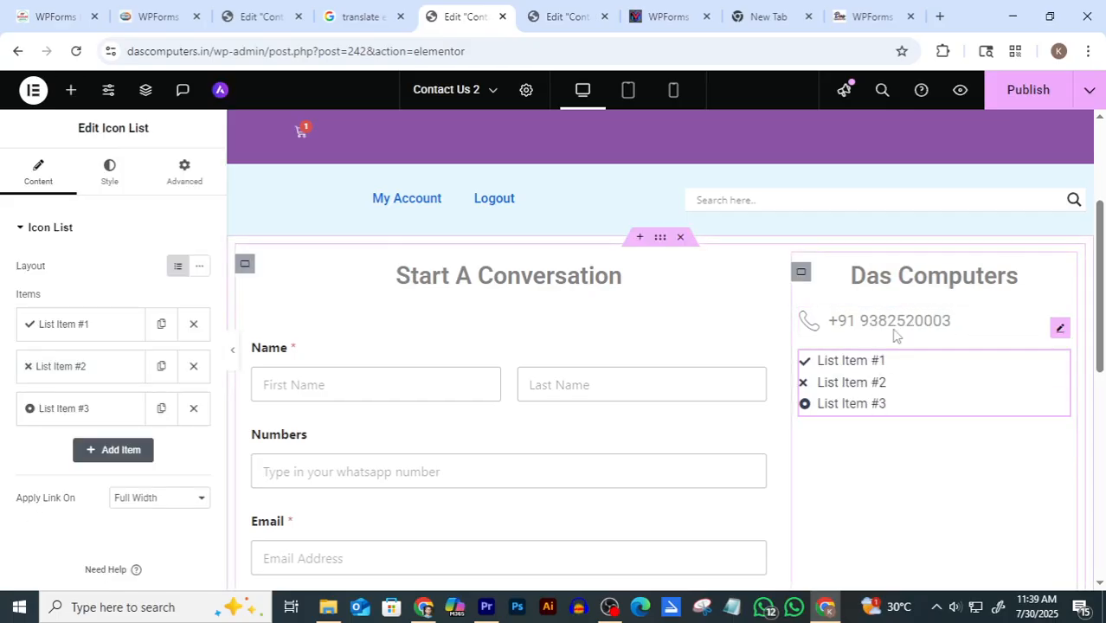
After comparing with the reference page, delete List Item #3 and List Item #2
left_click(567, 17)
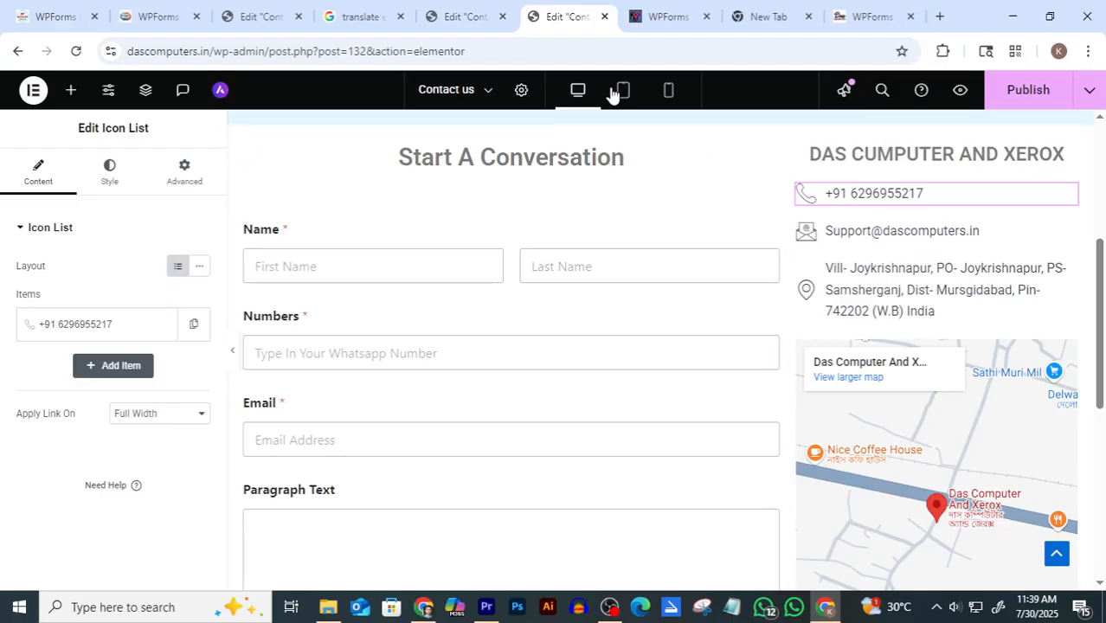
left_click(474, 17)
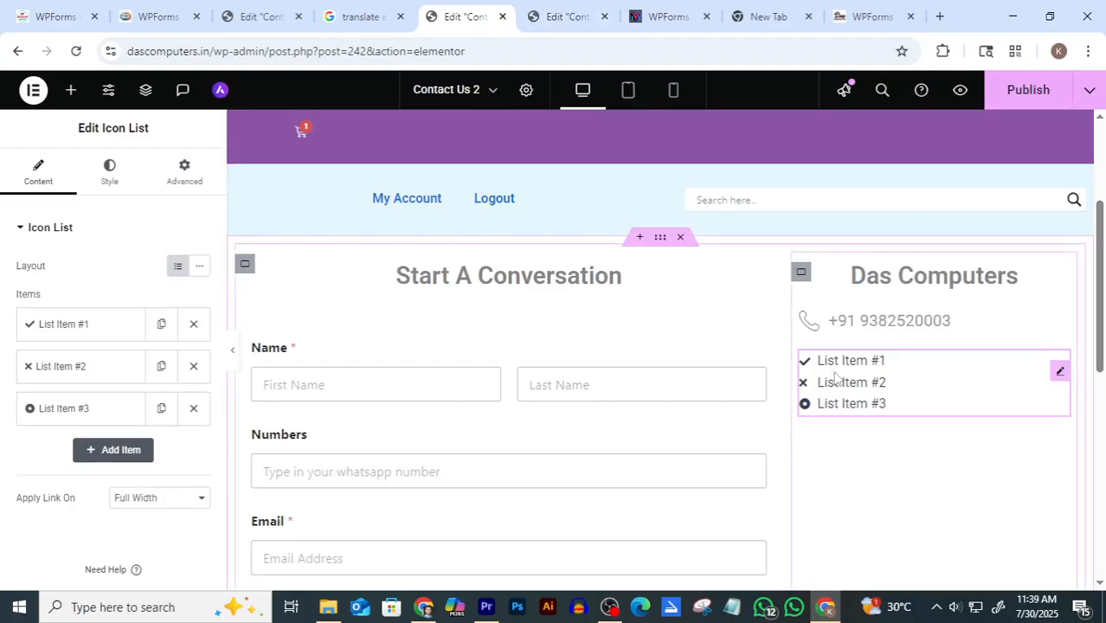
left_click(564, 17)
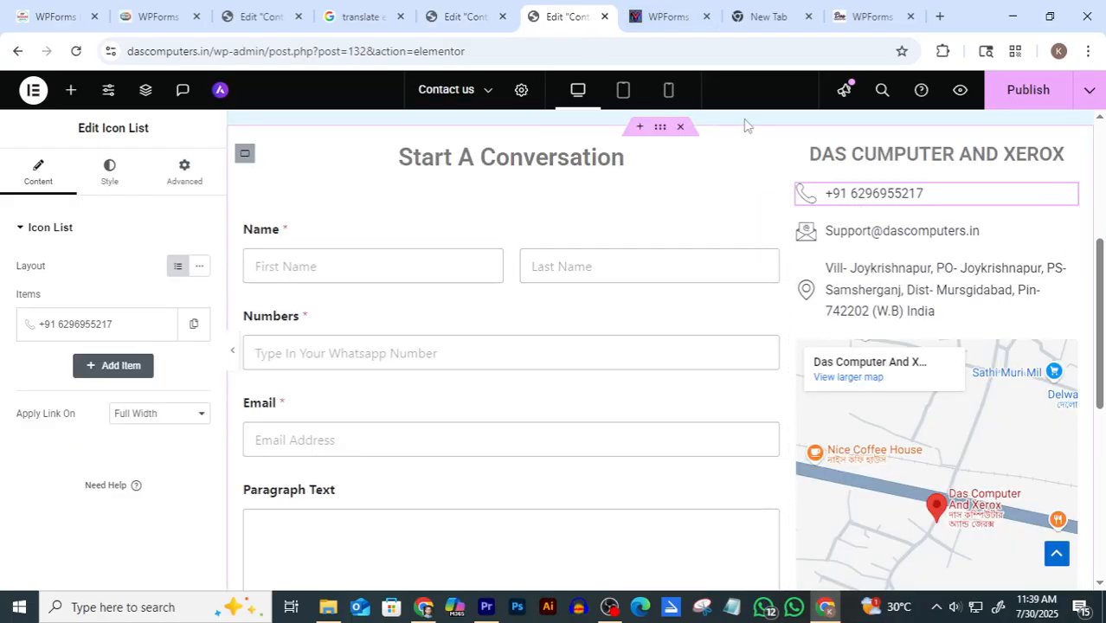
left_click(468, 14)
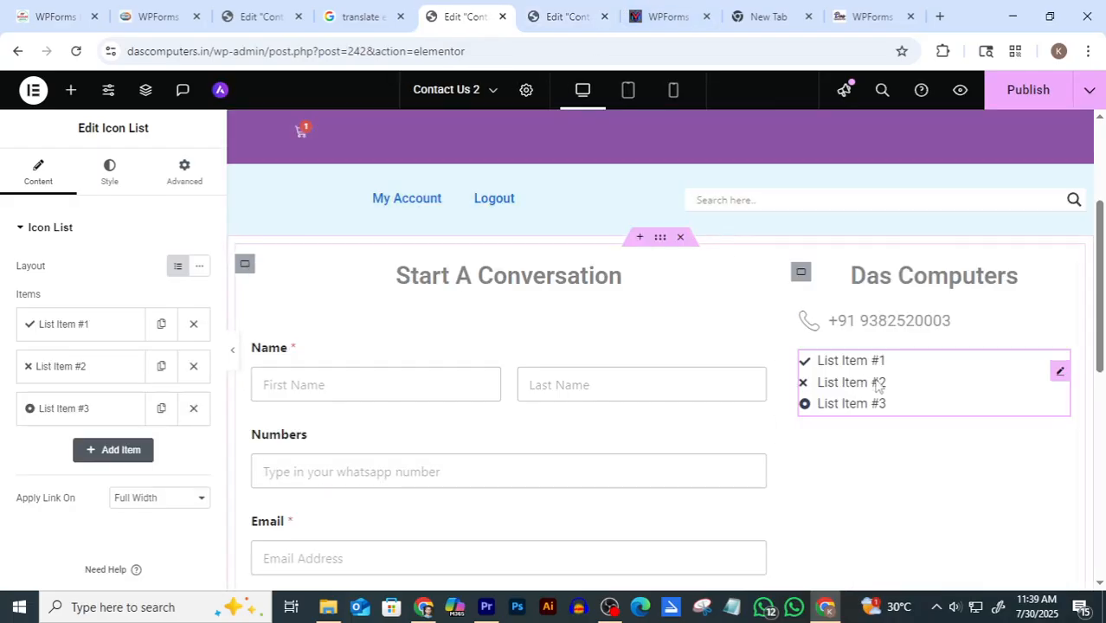
left_click(195, 412)
left_click(192, 374)
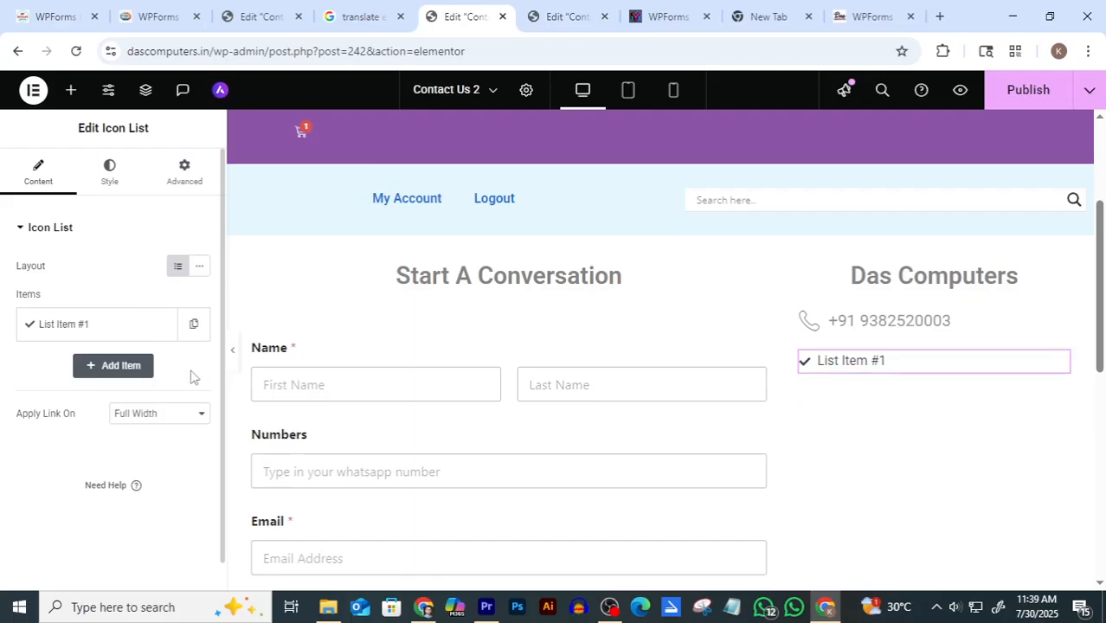
Give the new List Item #1 the Email envelope icon, found by searching 'em'
left_click(106, 327)
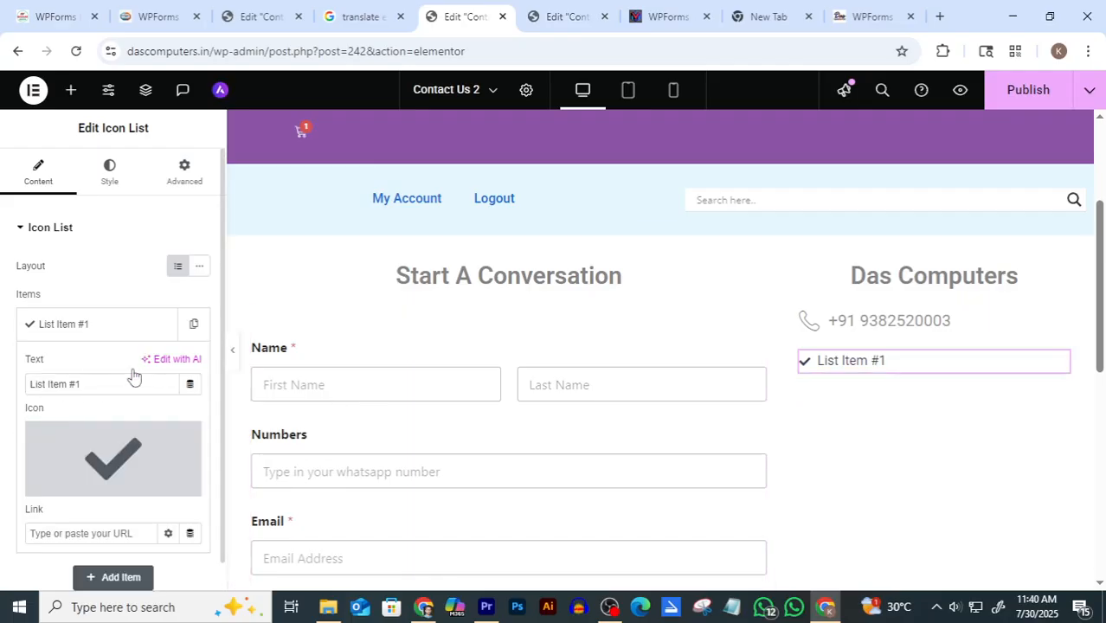
left_click(80, 483)
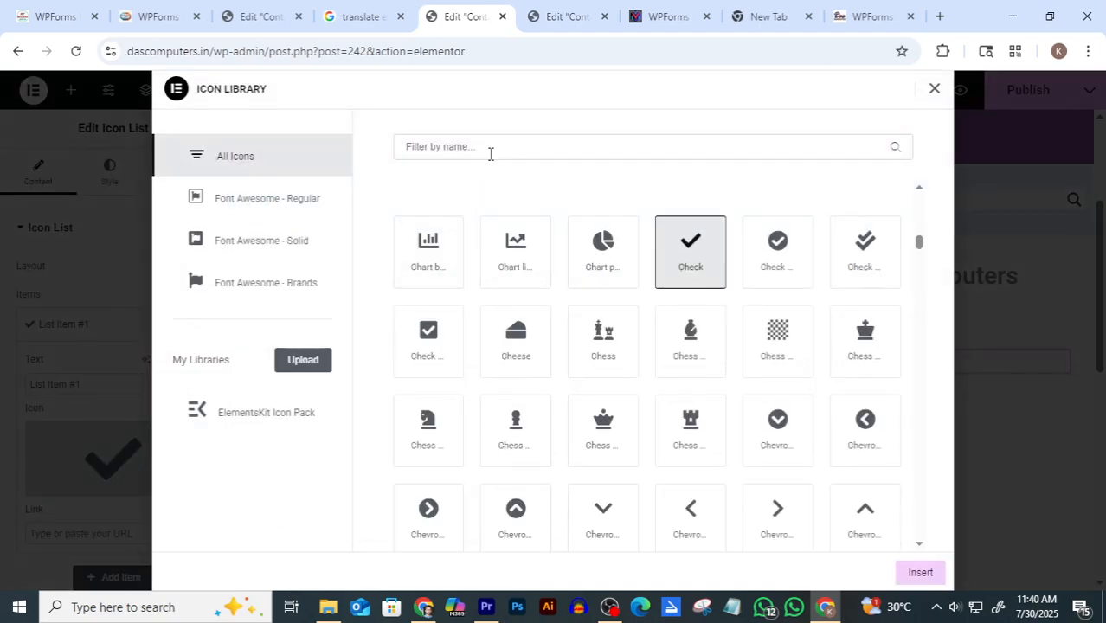
left_click(489, 153)
type("em")
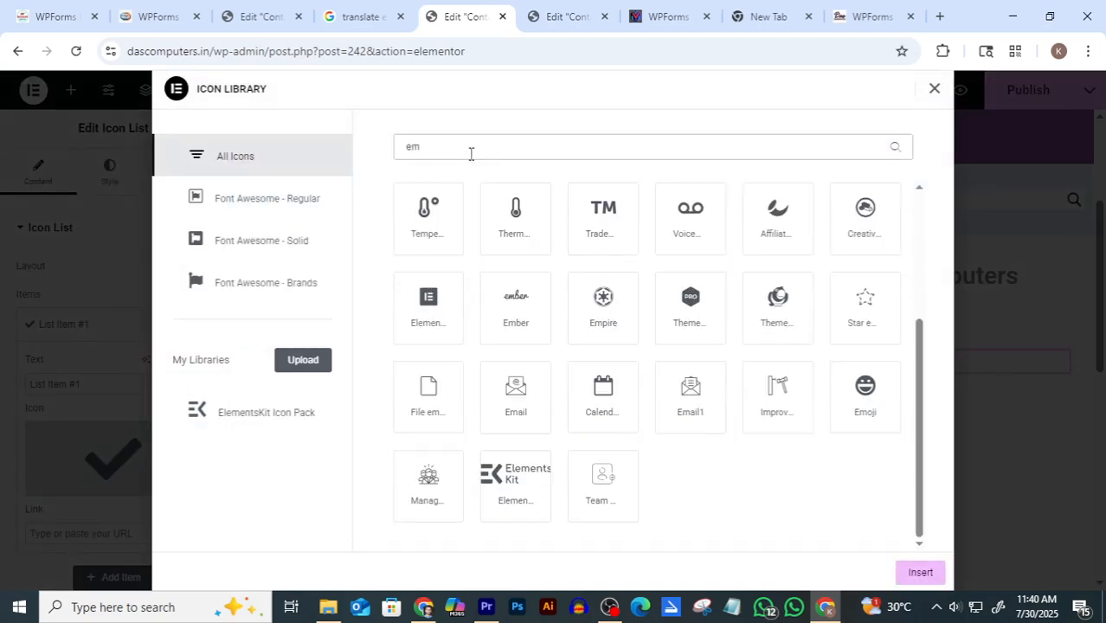
left_click(517, 398)
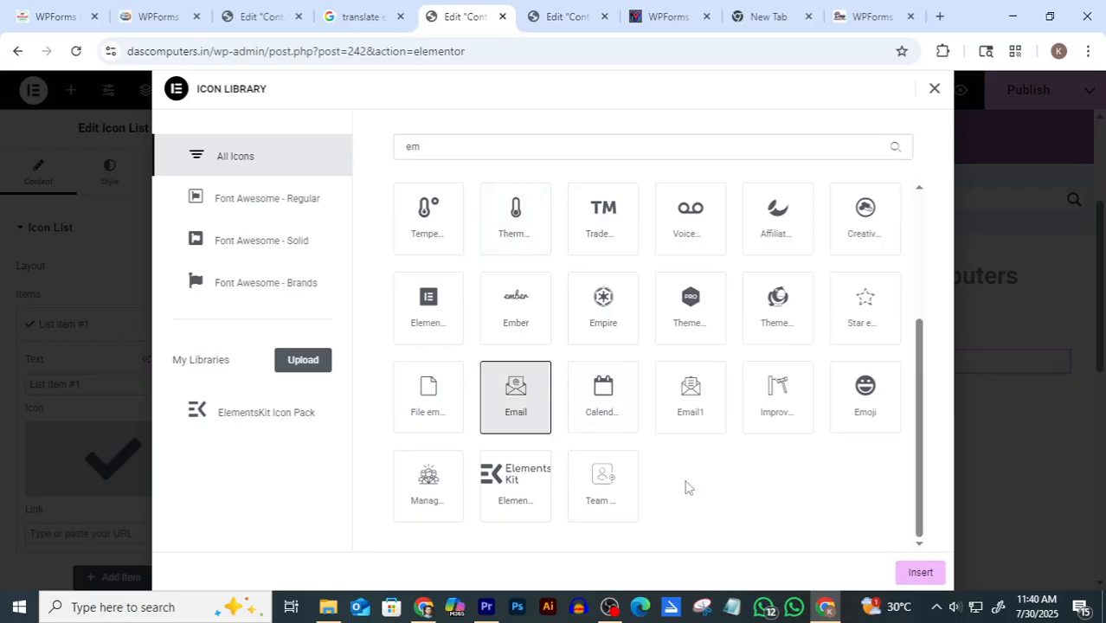
left_click(917, 575)
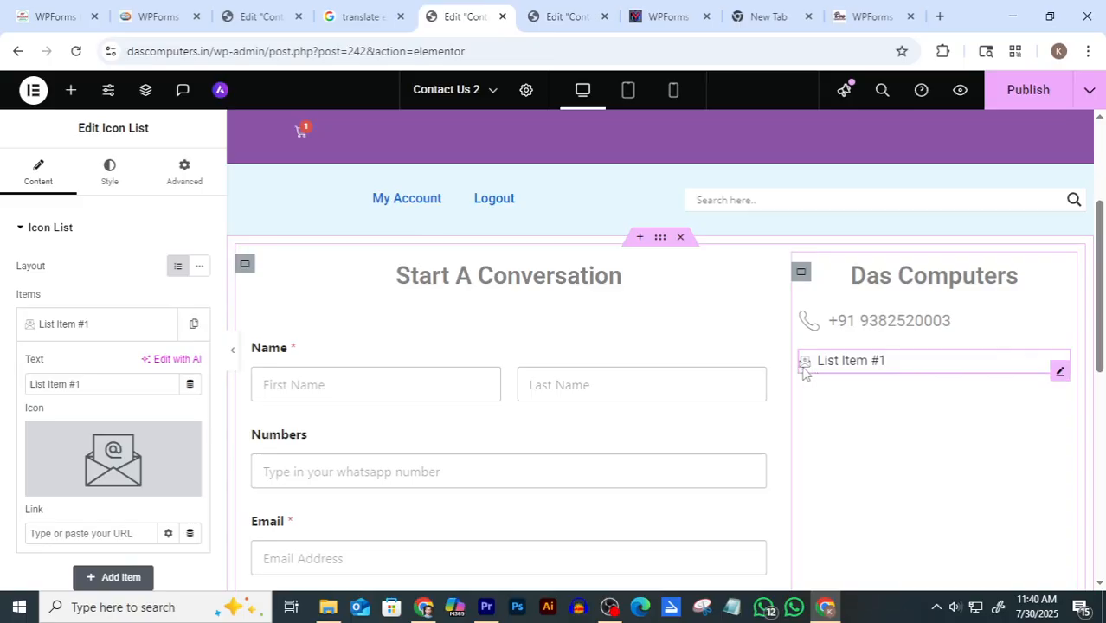
Set the envelope icon size to 25 px under Style > Icon
left_click(109, 173)
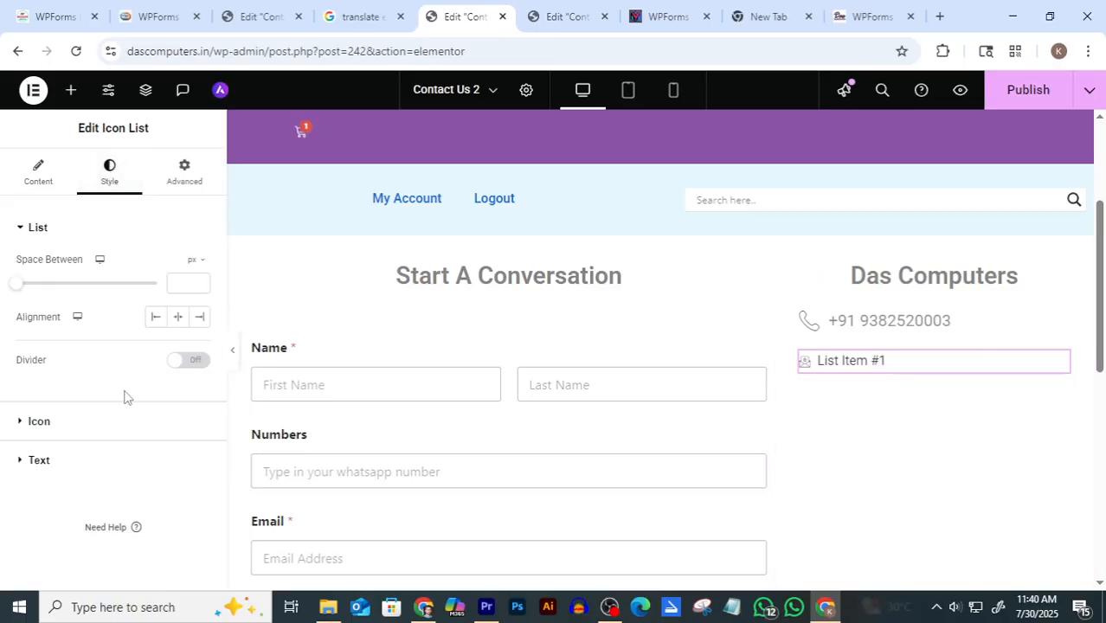
left_click(38, 421)
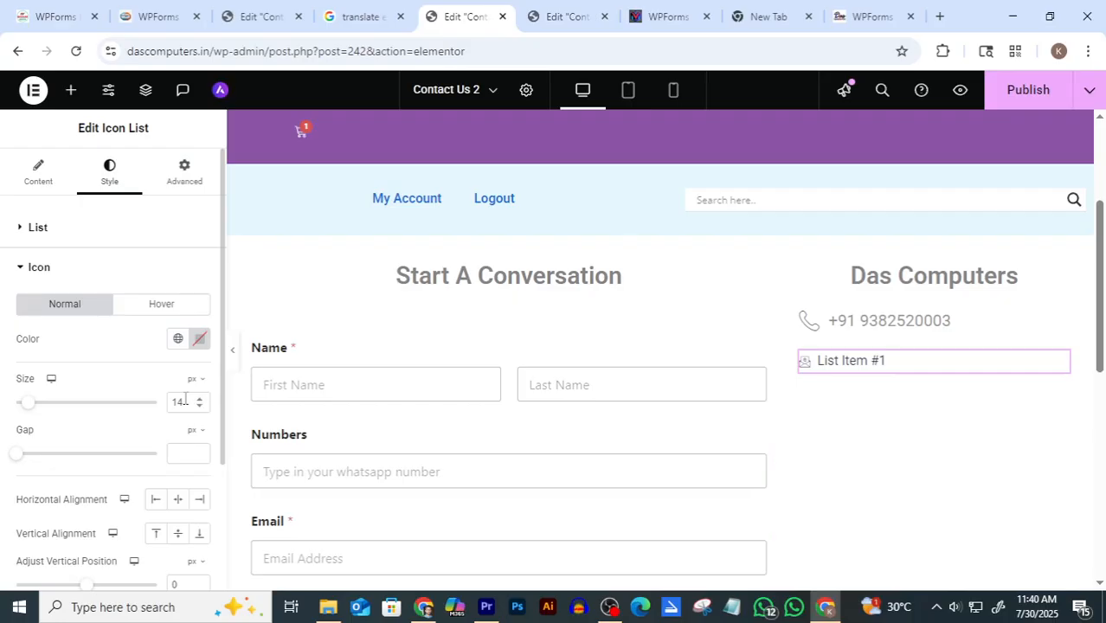
type("25")
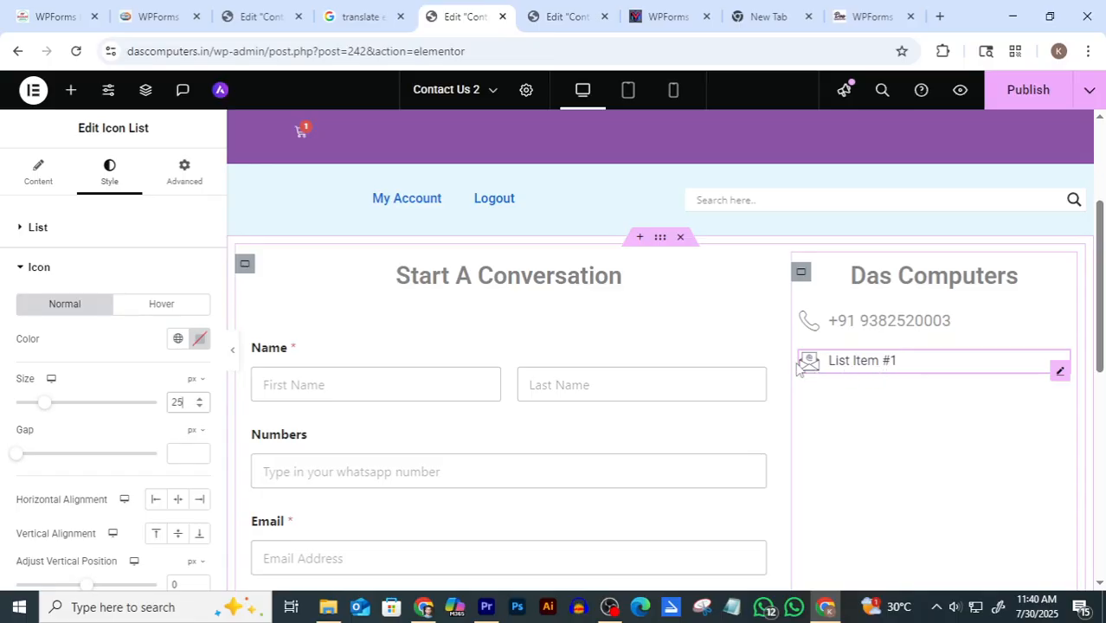
left_click(40, 178)
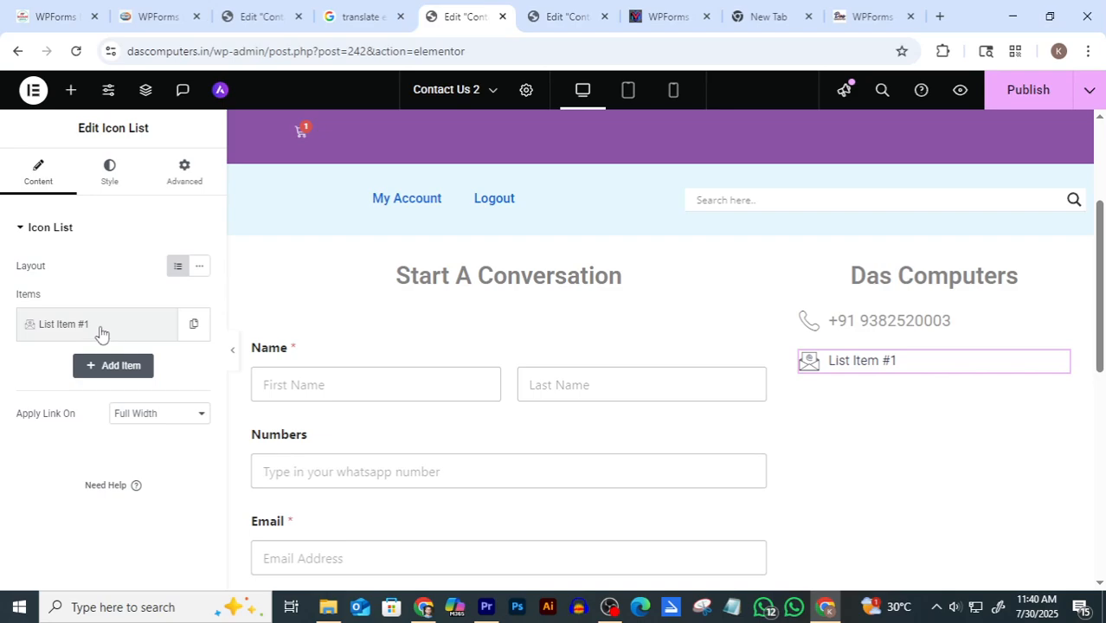
Select the List Item #1 text and begin typing the company e-mail address over it
left_click(32, 329)
left_click_drag(81, 385, 0, 407)
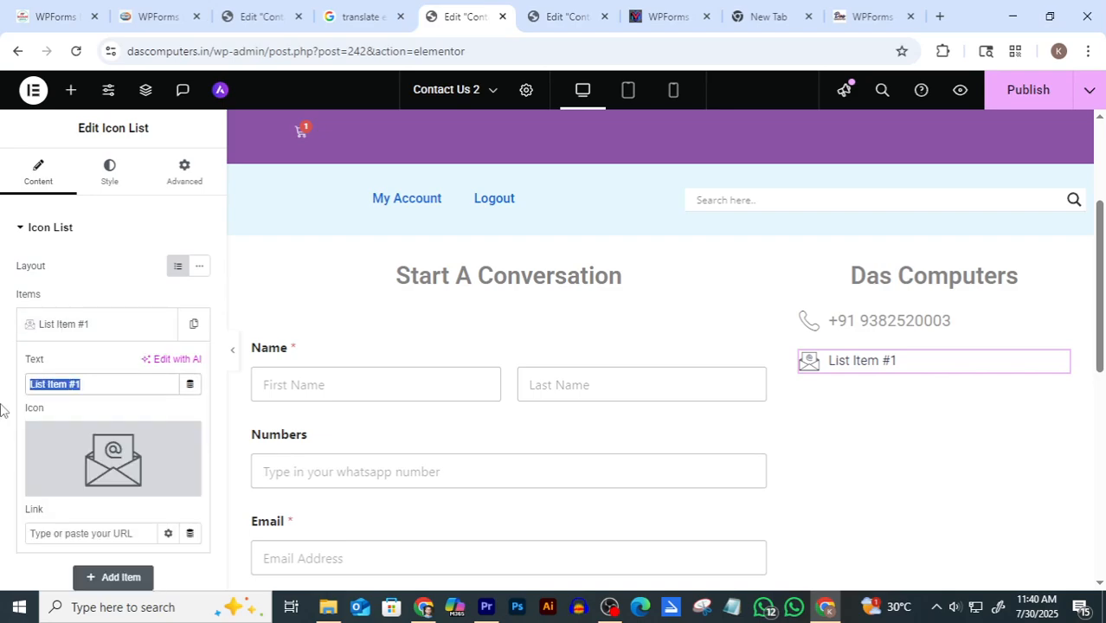
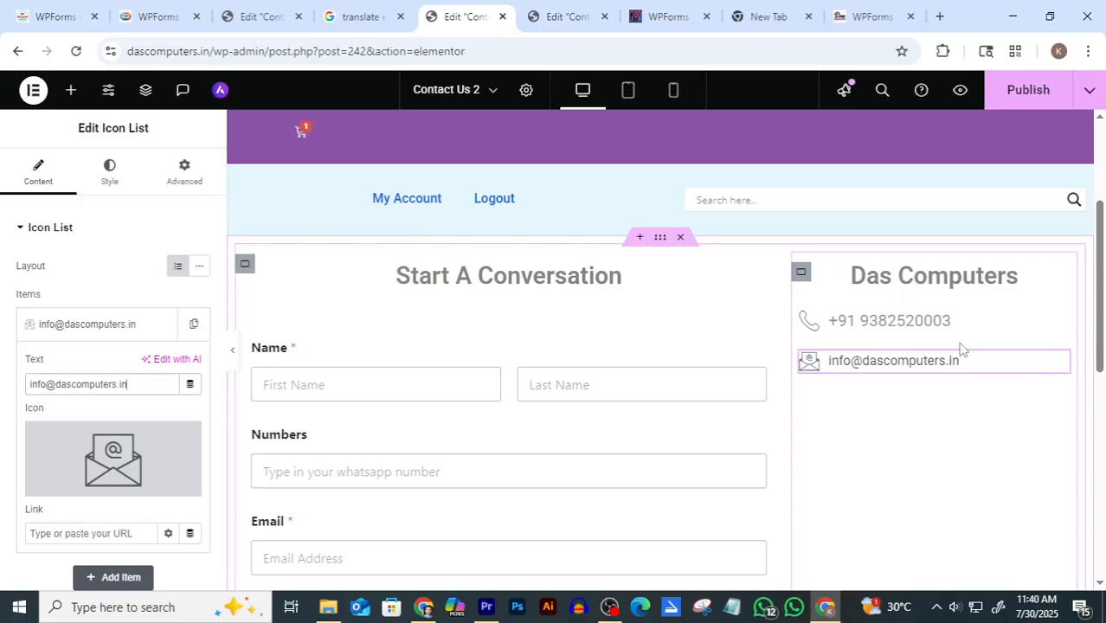
Select the phone number Icon List widget in the page preview
left_click(1004, 322)
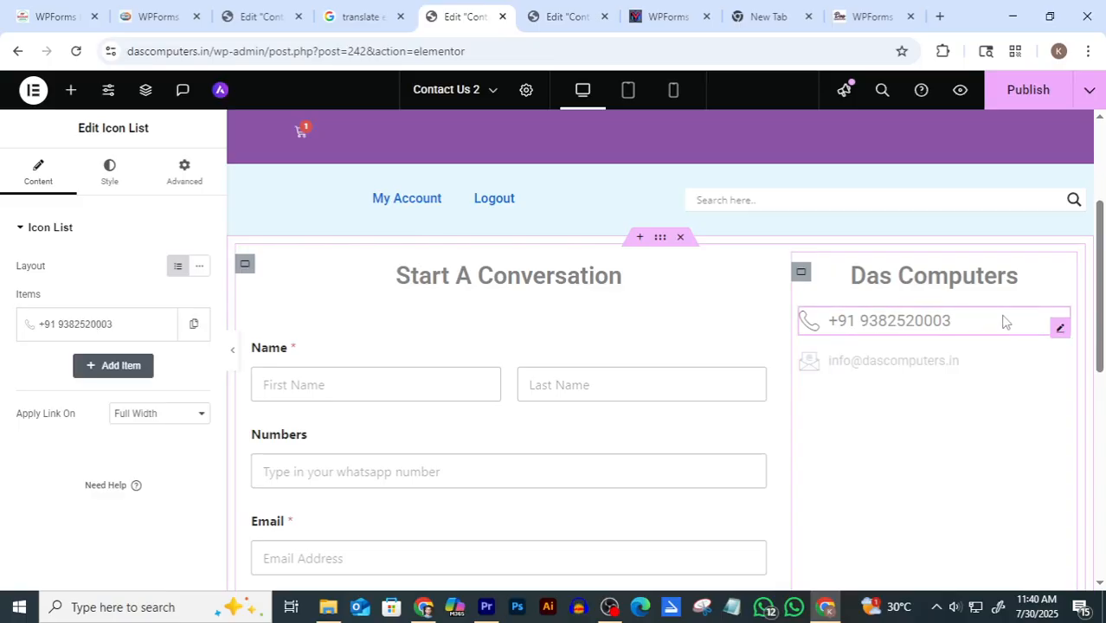
Look up the phone line's text colour, #949494, under Style > Text
left_click(107, 172)
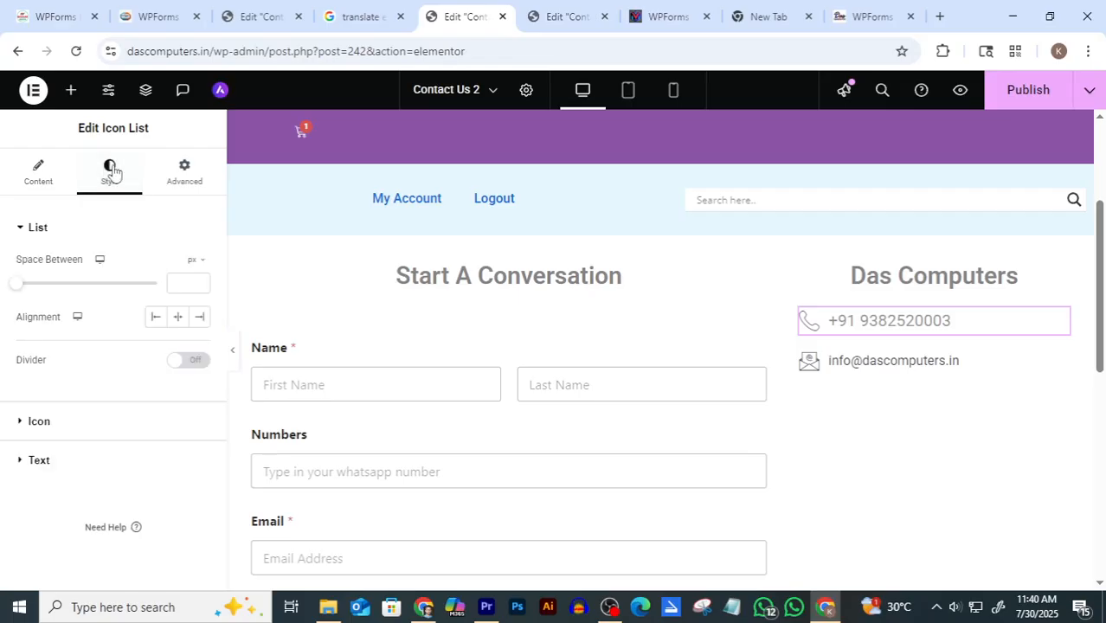
left_click(39, 460)
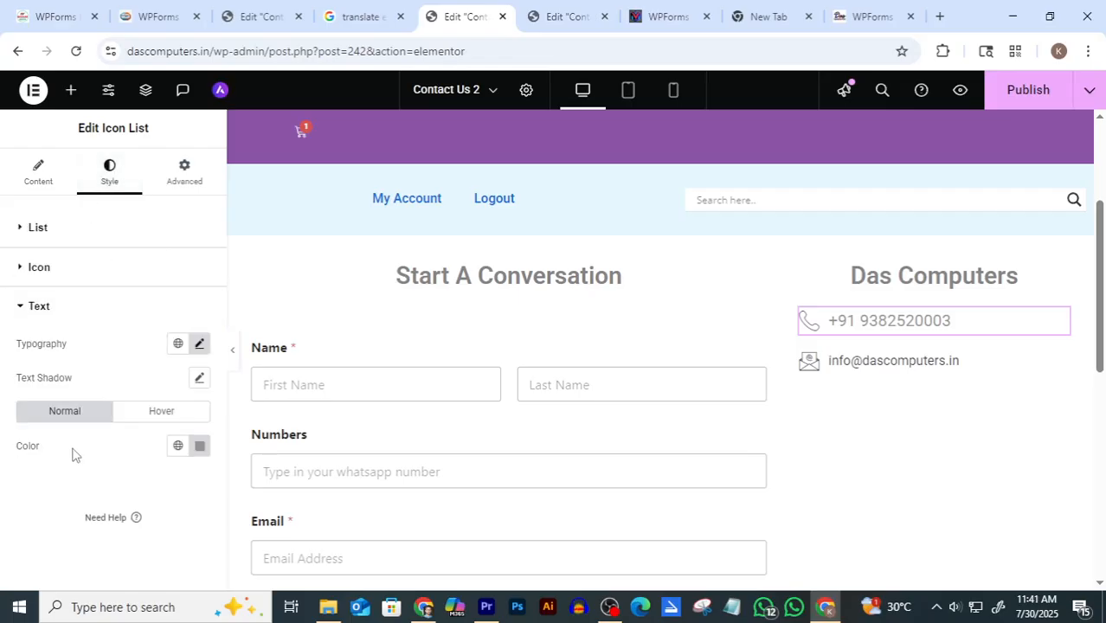
left_click(200, 446)
key("ctrl+c")
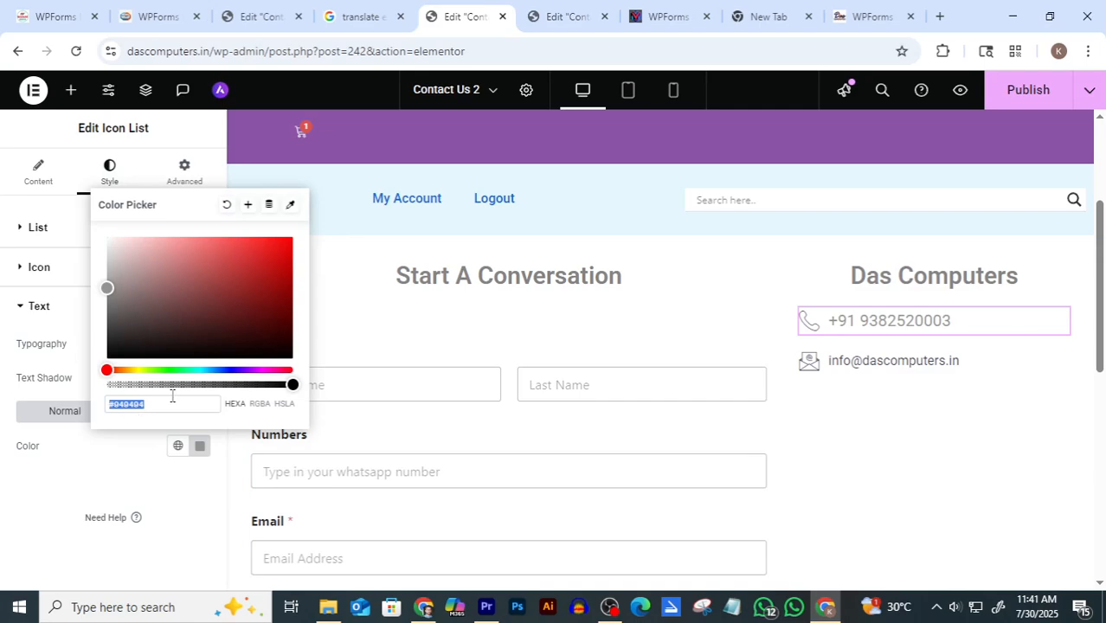
Paste #949494 as the e-mail line's text colour to match the phone line
left_click(1016, 369)
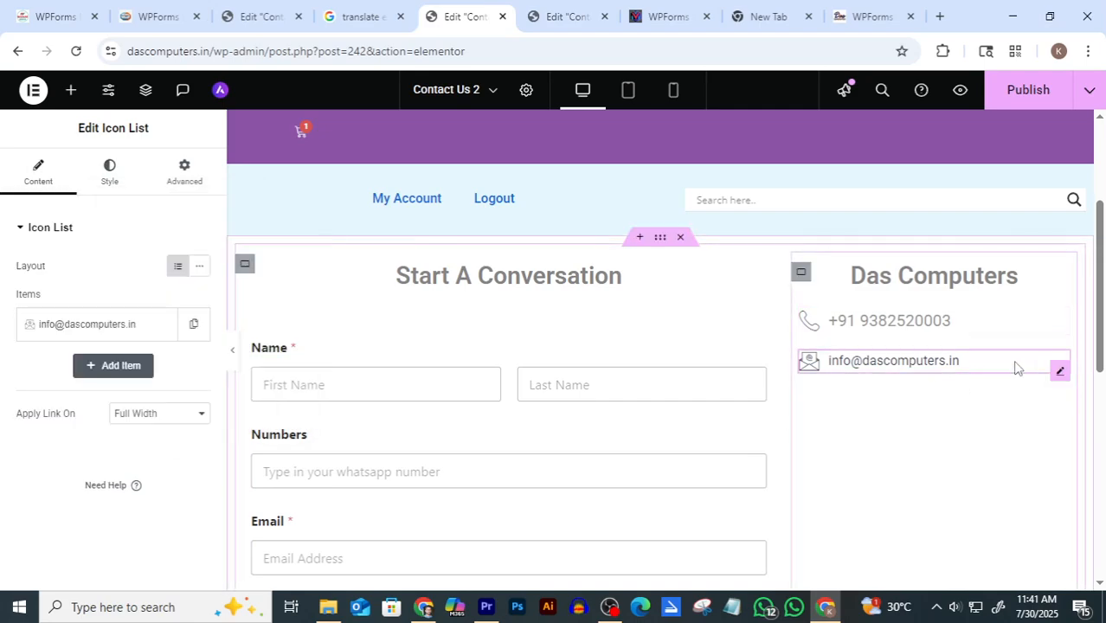
left_click(109, 173)
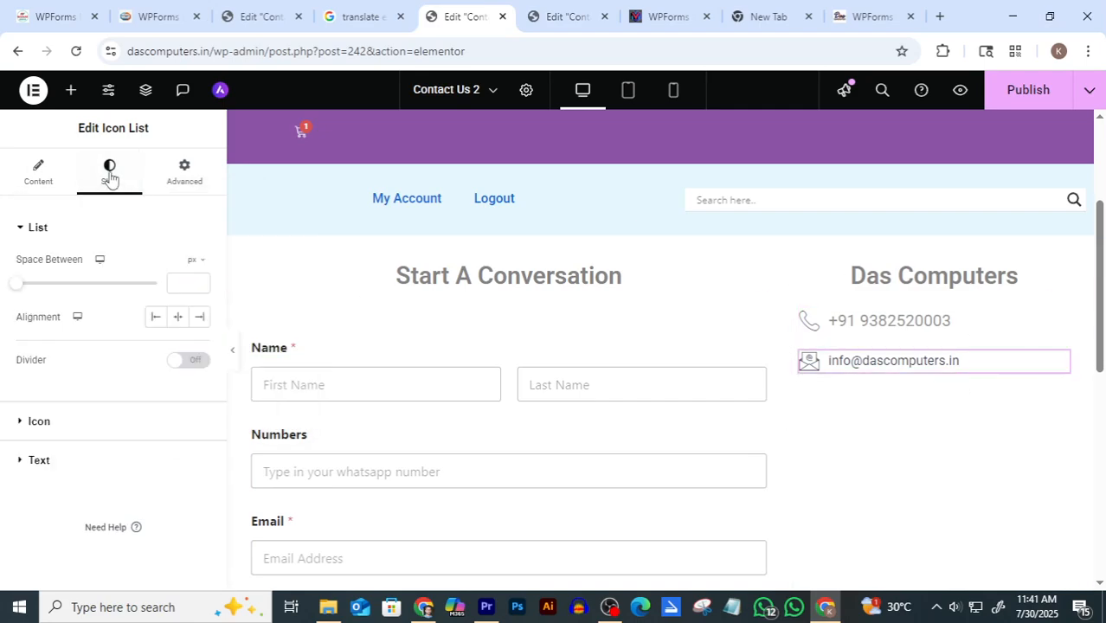
left_click(38, 461)
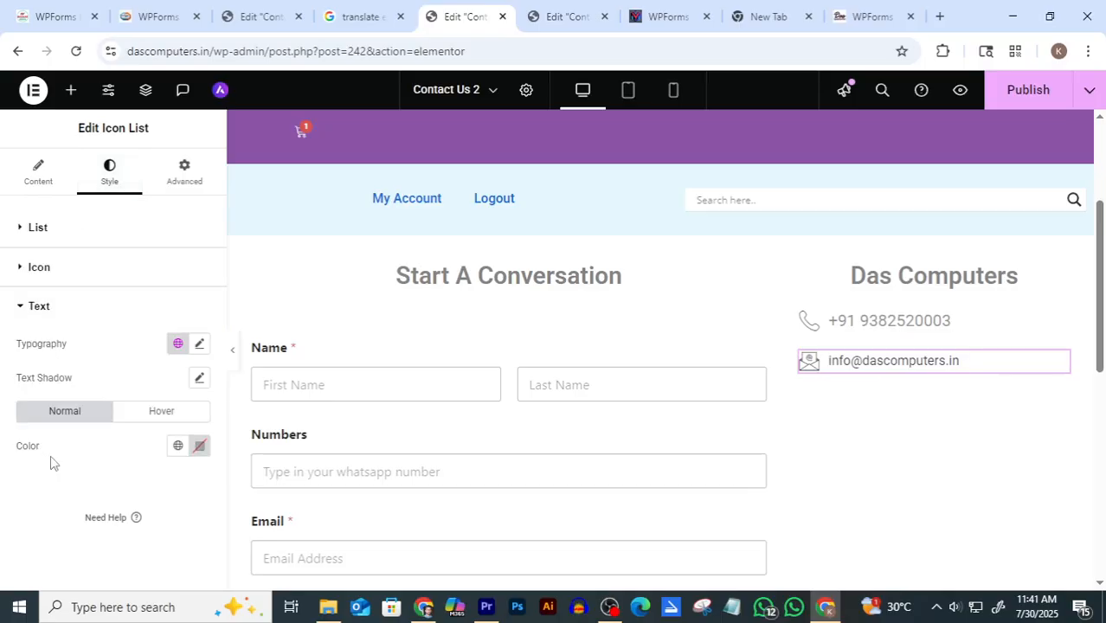
left_click(200, 447)
key("ctrl+v")
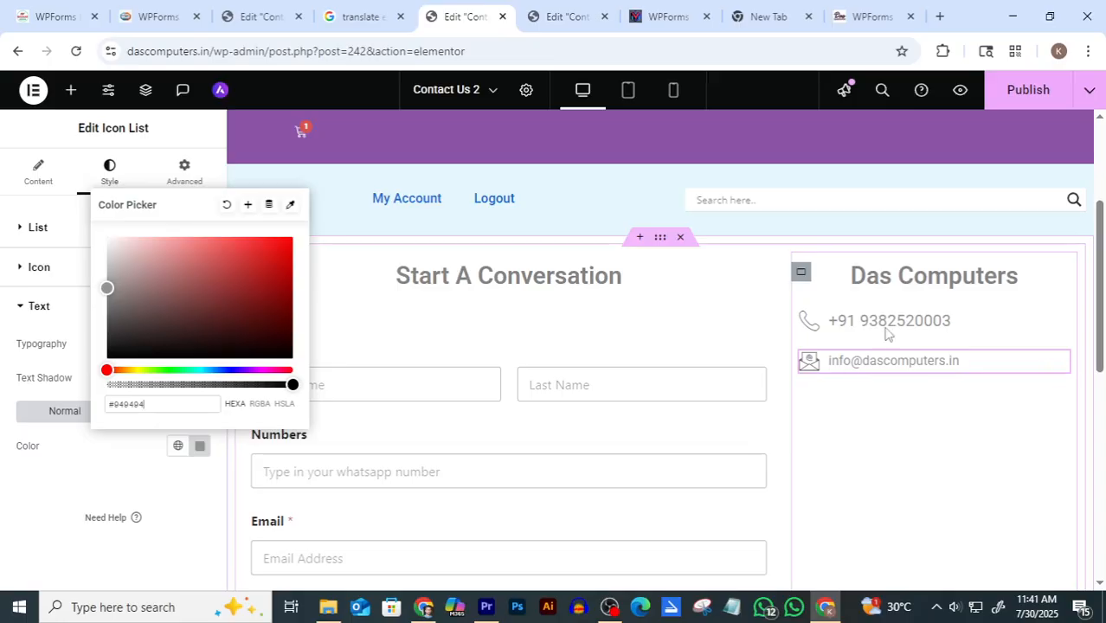
left_click(896, 419)
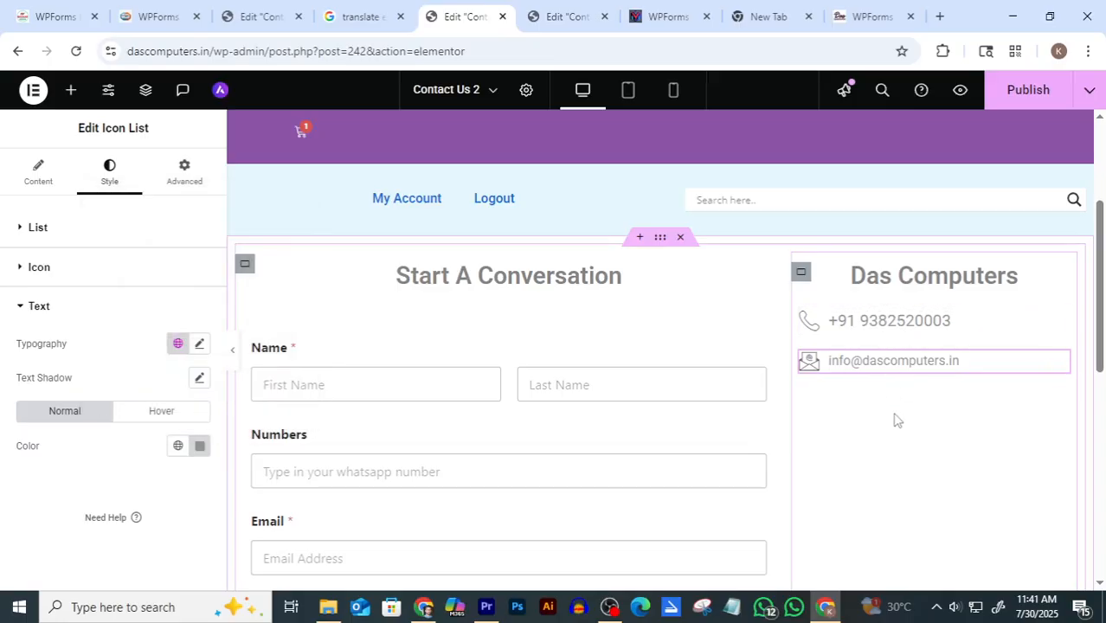
left_click(555, 24)
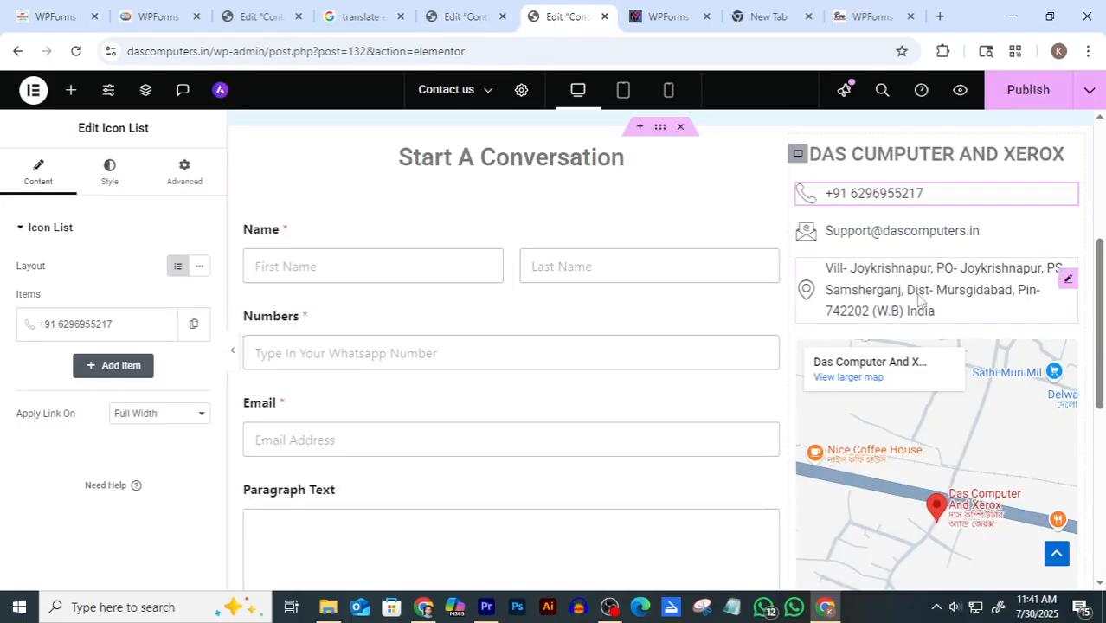
left_click(457, 16)
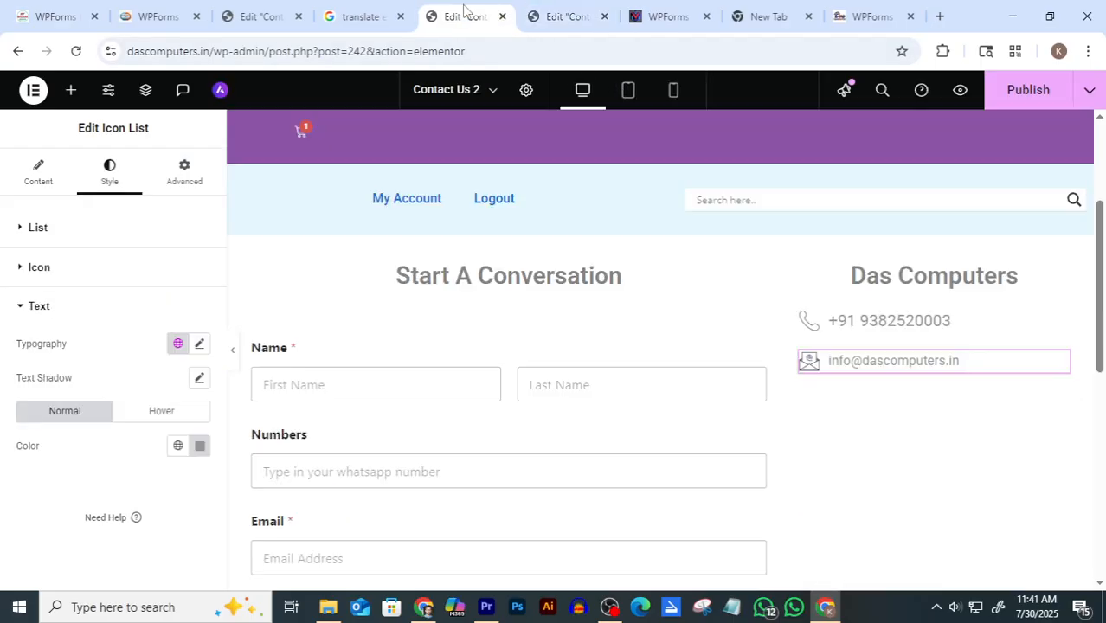
Add an Icon List below the e-mail line, trimmed to a single item
left_click(71, 90)
type("c")
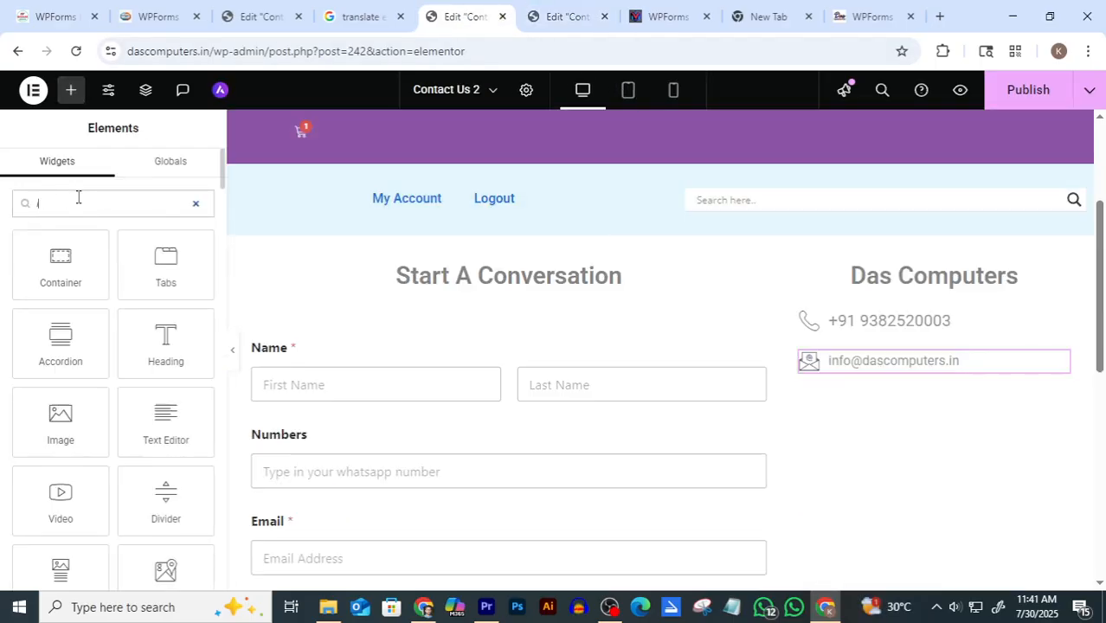
type("con")
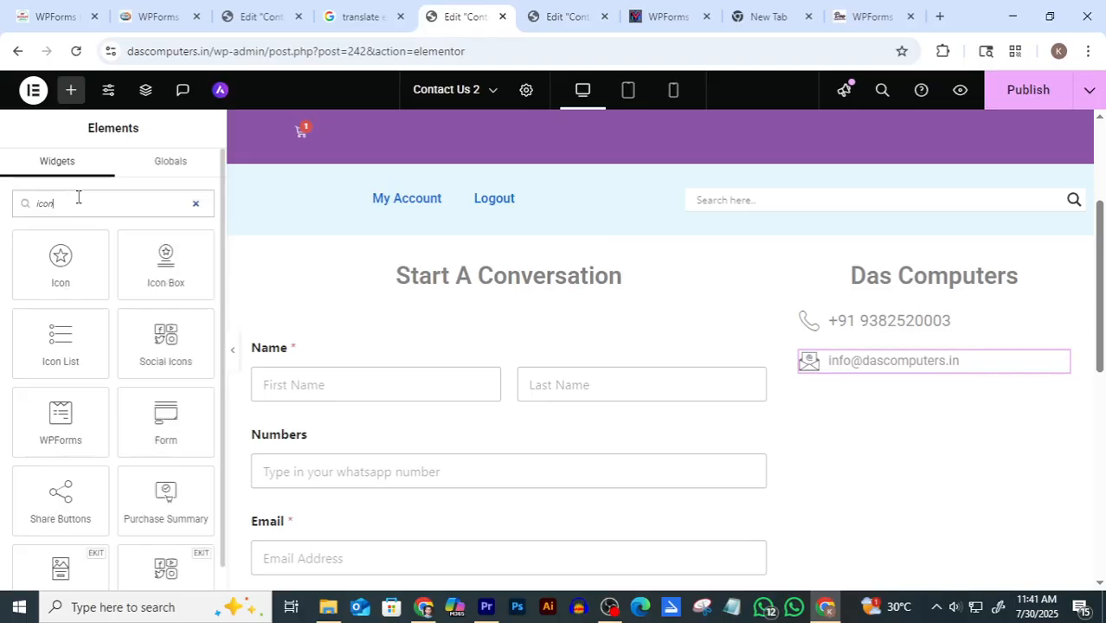
left_click_drag(57, 351, 896, 372)
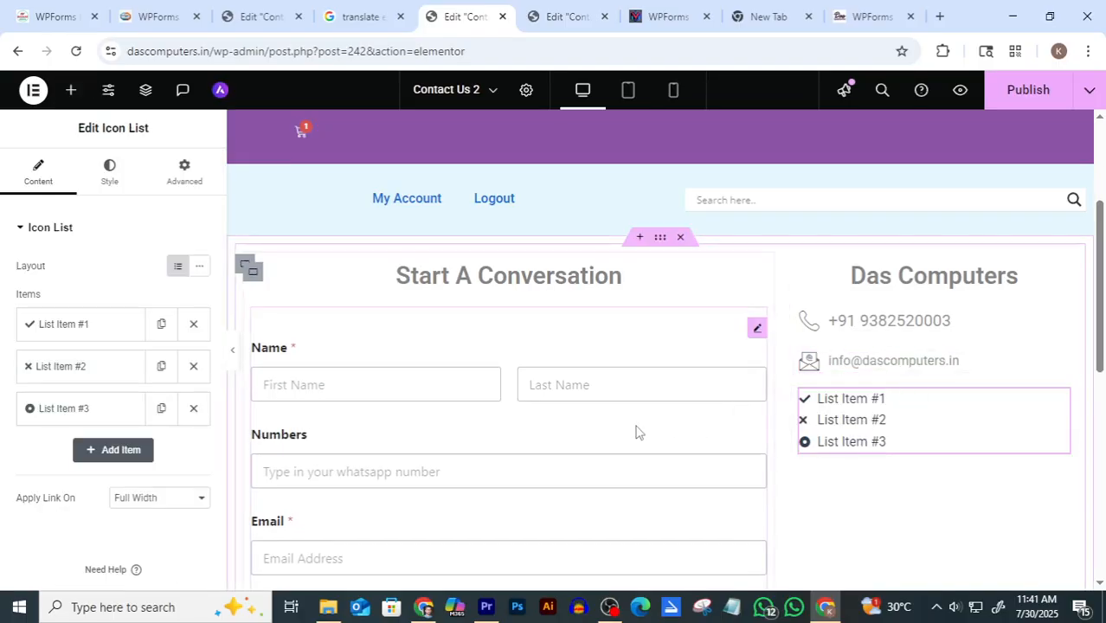
left_click(192, 412)
left_click(196, 368)
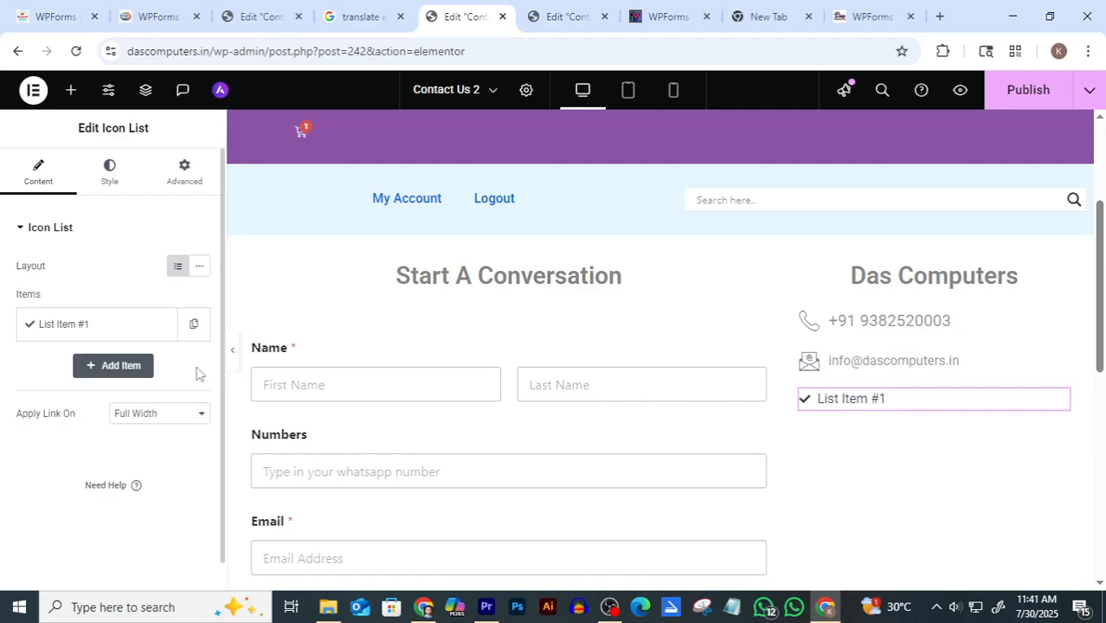
Give the list item the map-marker icon, found by searching 'map'
left_click(88, 323)
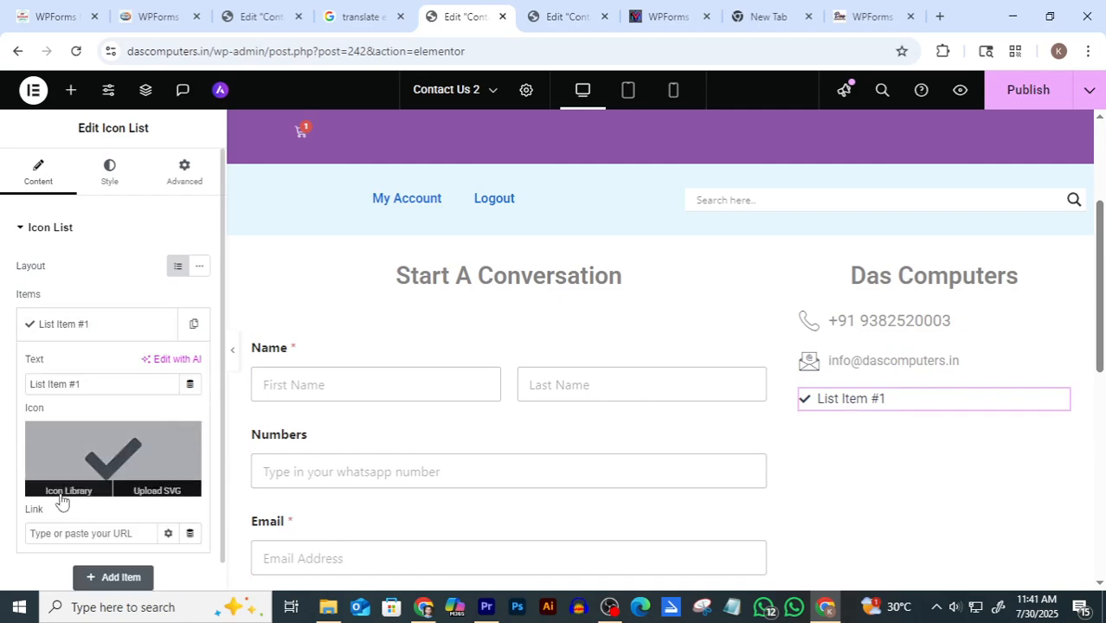
left_click(65, 491)
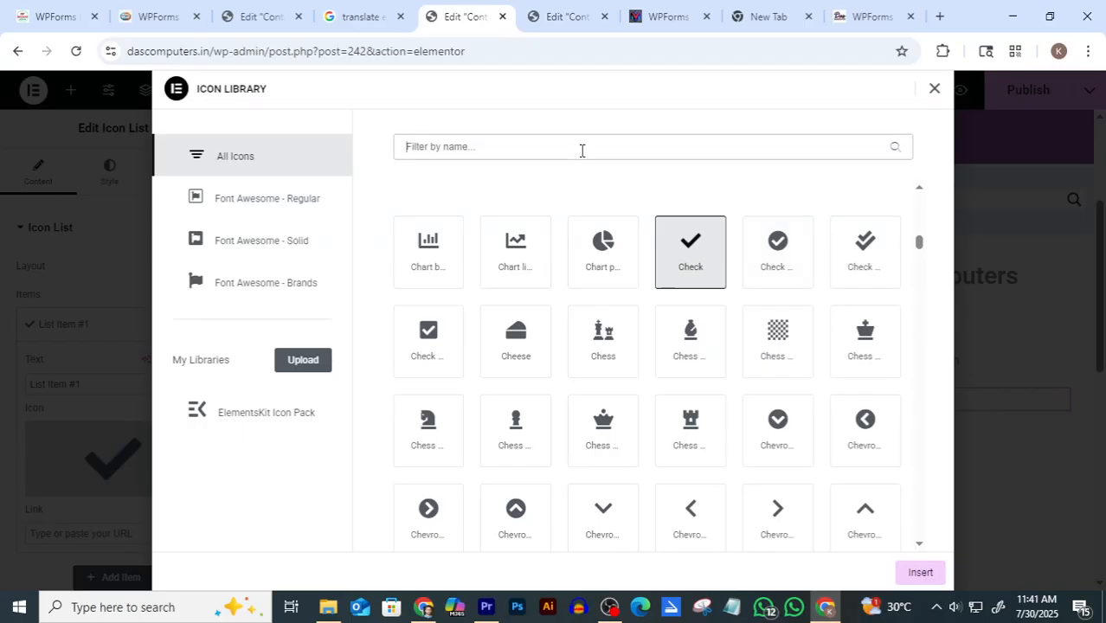
left_click(582, 150)
type("map")
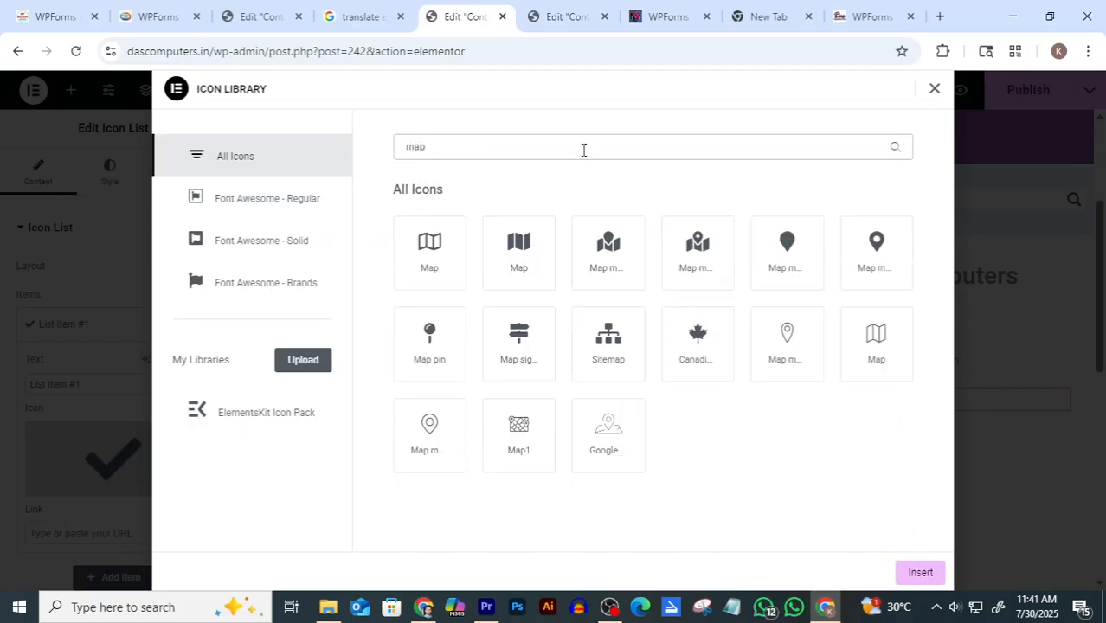
left_click(430, 425)
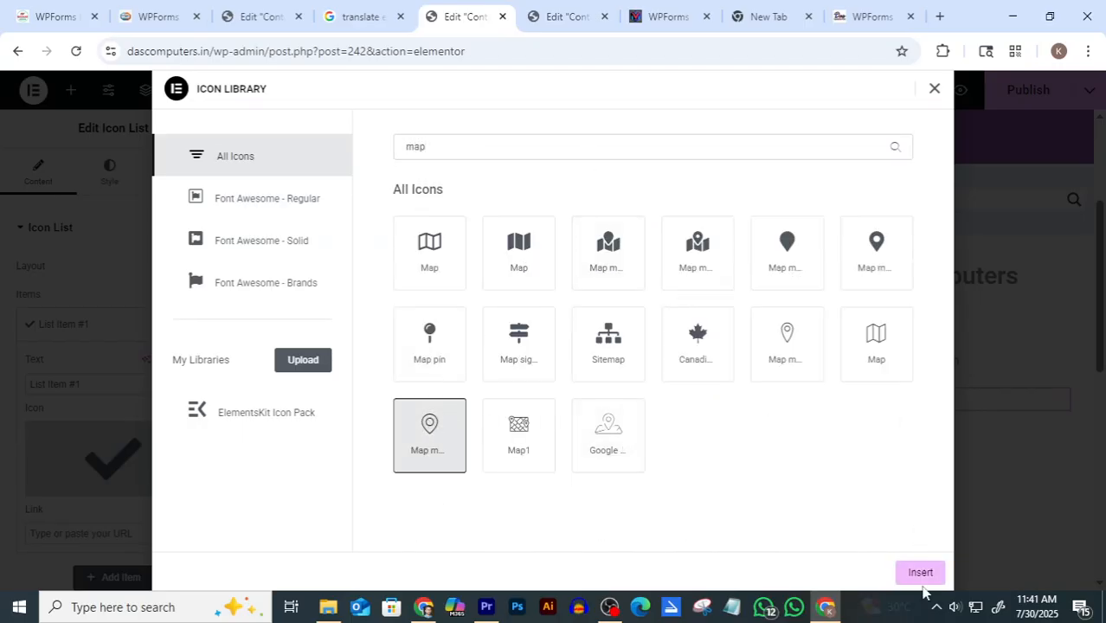
left_click(920, 577)
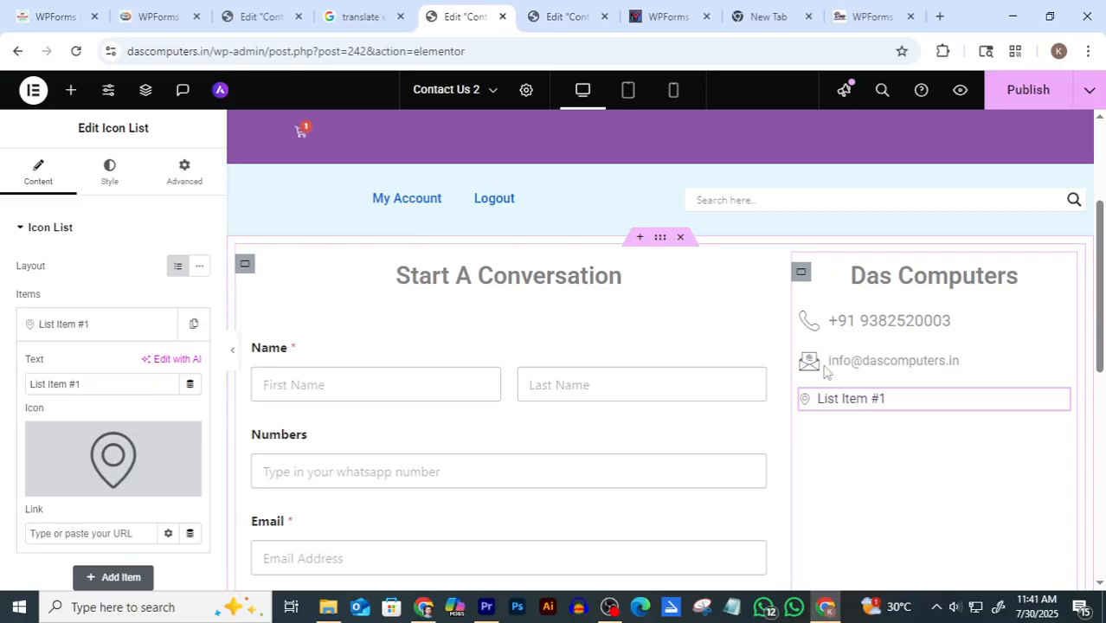
Change the list's icon size from 14 to 25 under Style > Icon
left_click(109, 170)
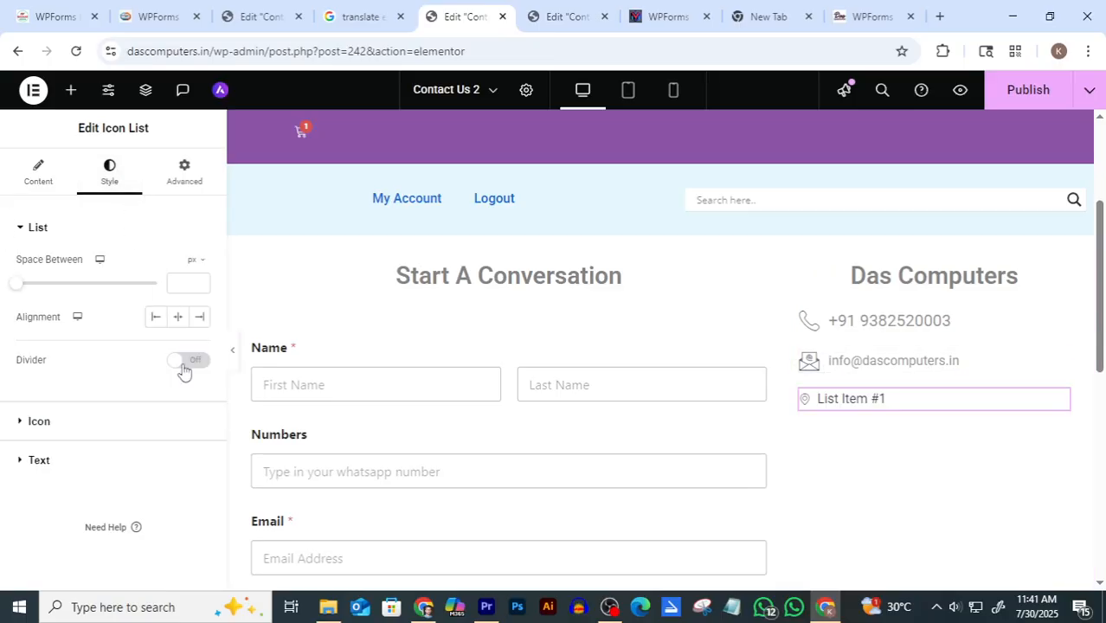
left_click(35, 422)
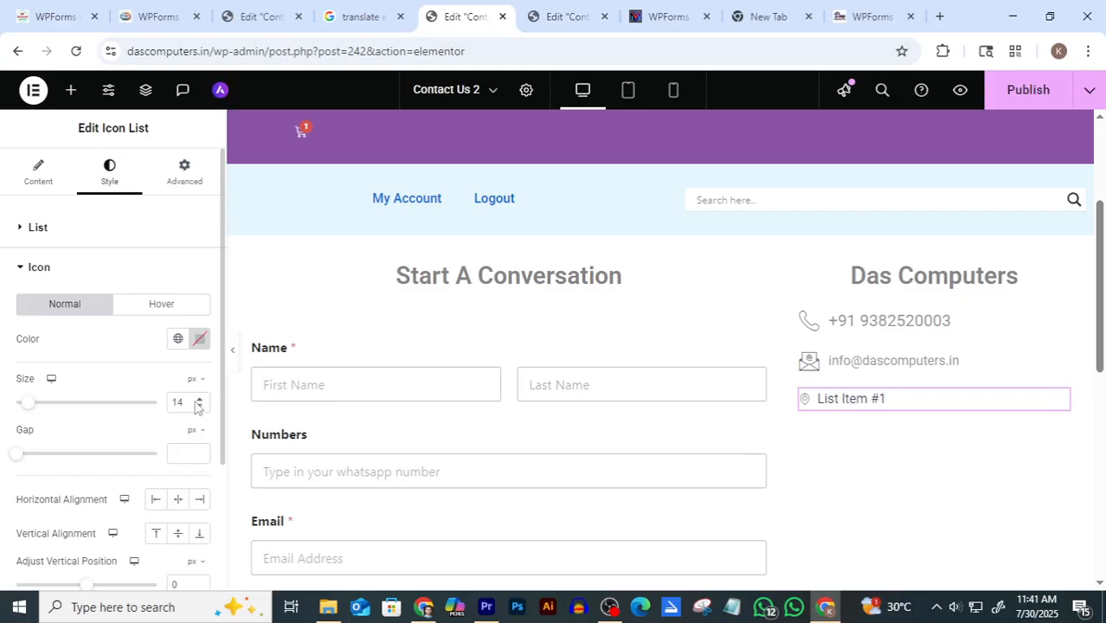
left_click_drag(191, 404, 157, 421)
type("25")
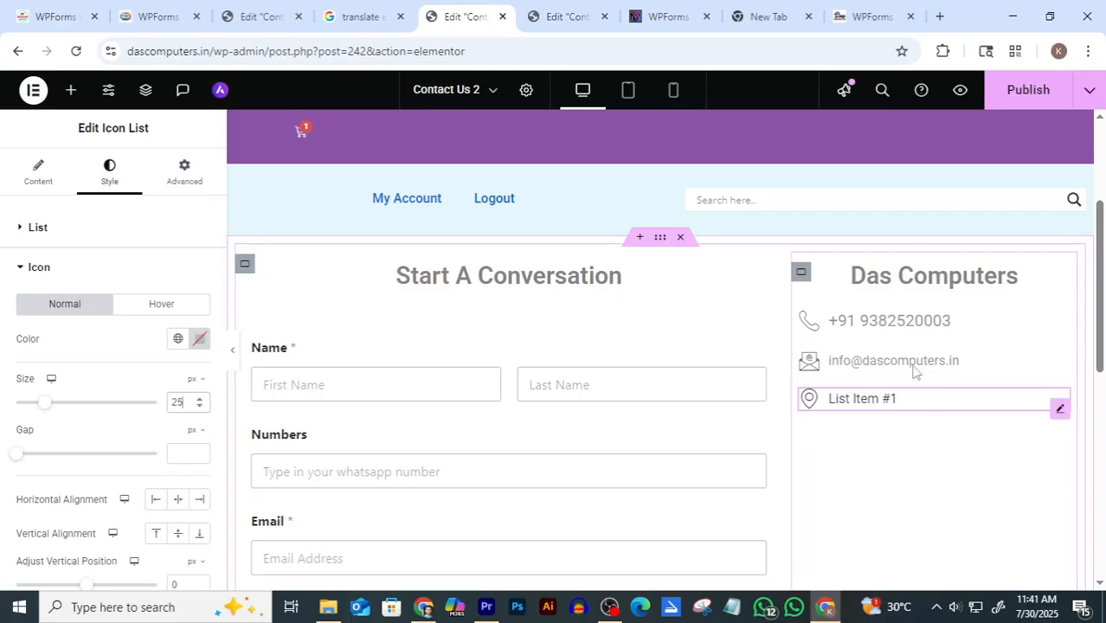
left_click(567, 9)
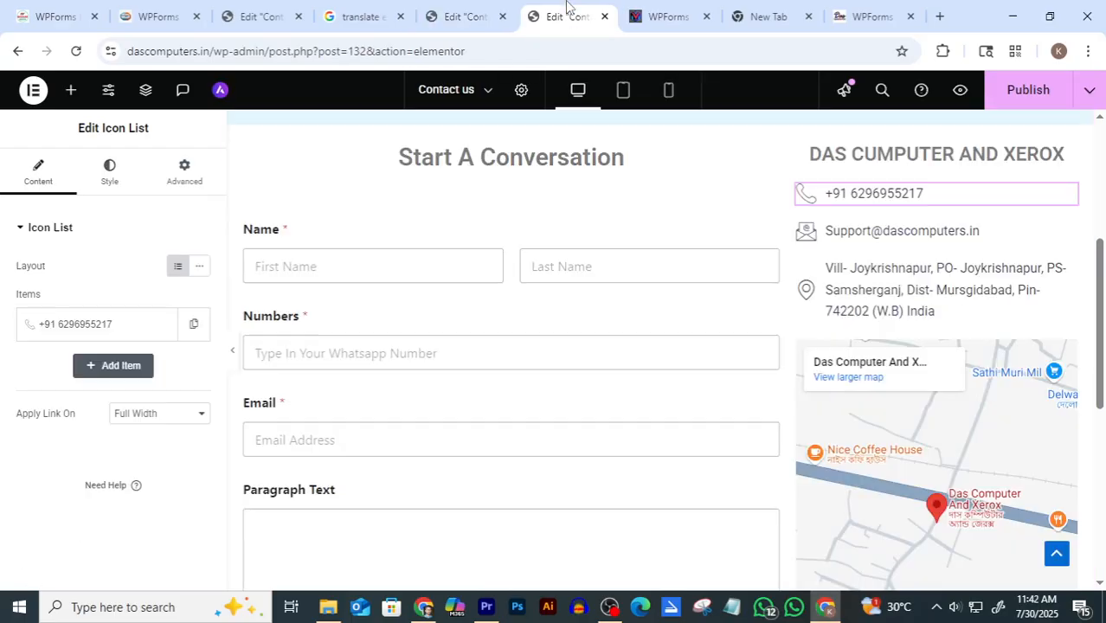
Copy the shop's postal address from the old Contact us page into List Item #1's text
left_click(828, 267)
mouse_move(824, 263)
left_mouse_down()
mouse_move(901, 308)
mouse_move(827, 260)
left_mouse_up()
triple_click(825, 259)
key("ctrl+c")
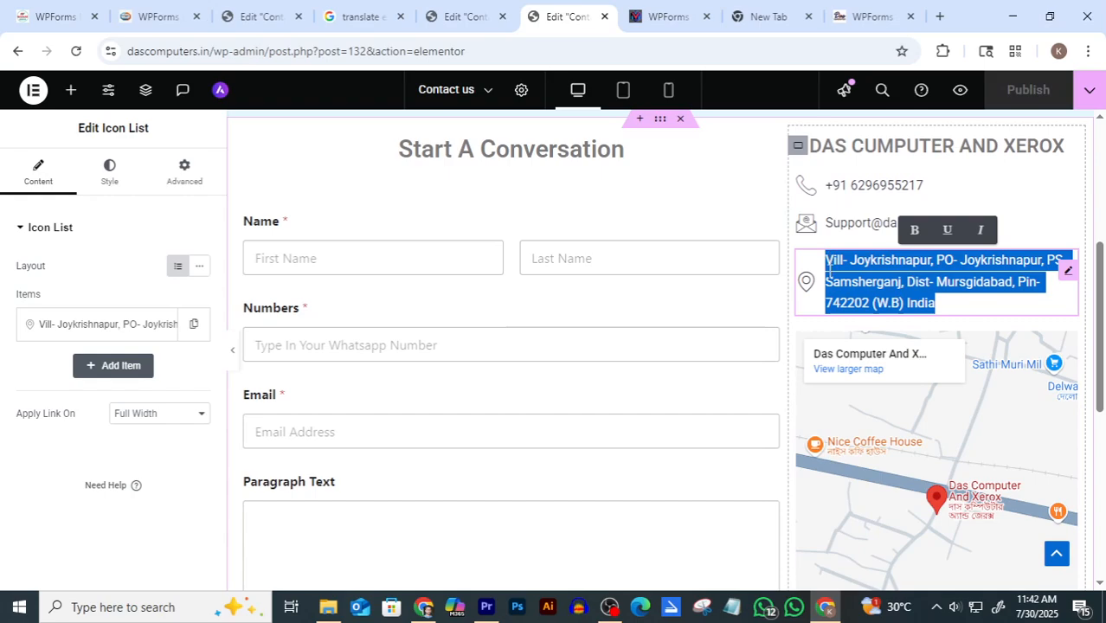
left_click(459, 17)
left_click(39, 171)
left_click(107, 324)
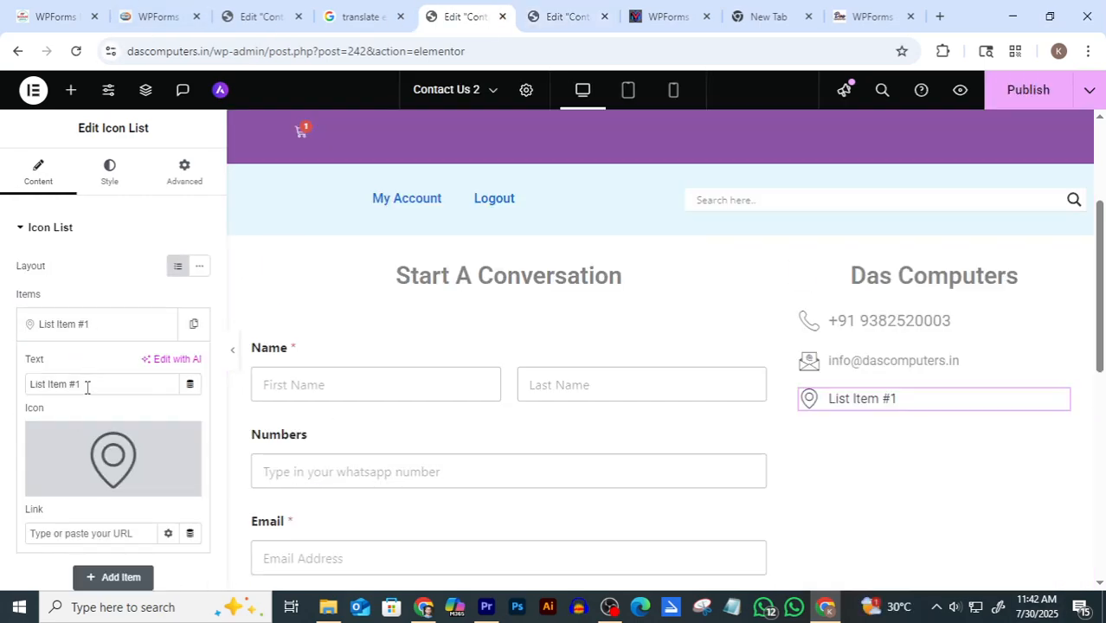
left_click_drag(87, 387, 17, 396)
key("ctrl+v")
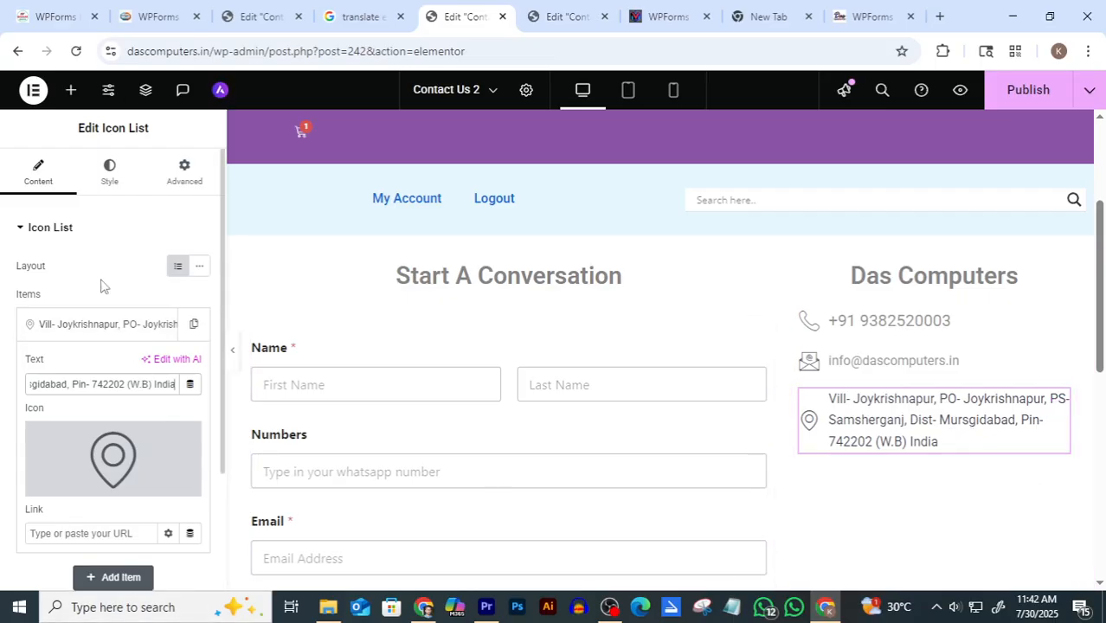
Lighten the address list's text colour to grey #949292
left_click(109, 172)
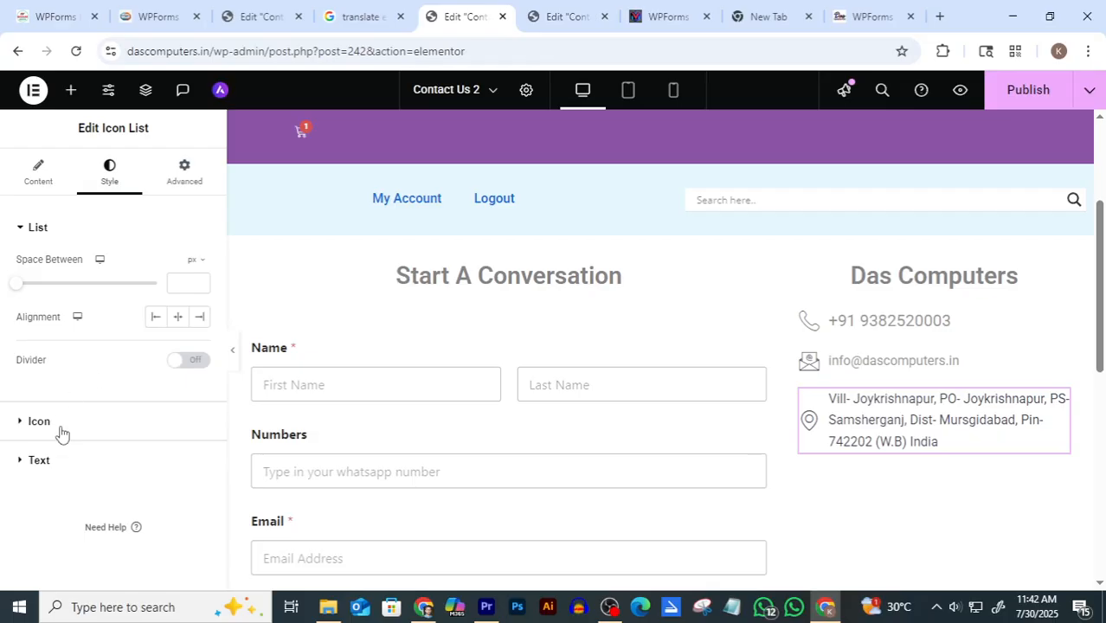
left_click(45, 463)
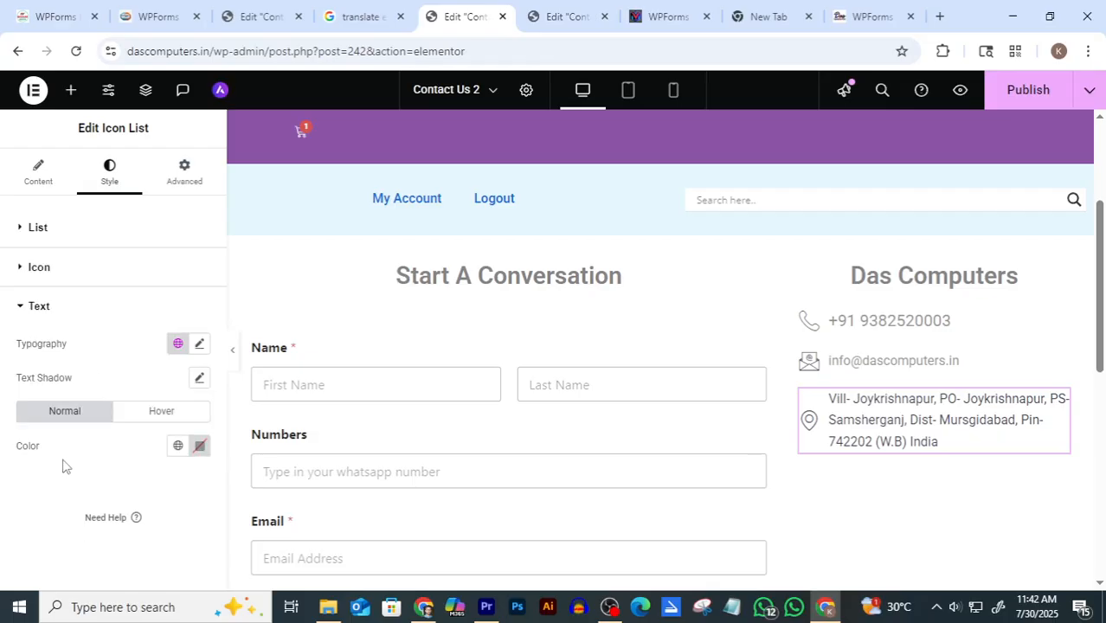
left_click(199, 447)
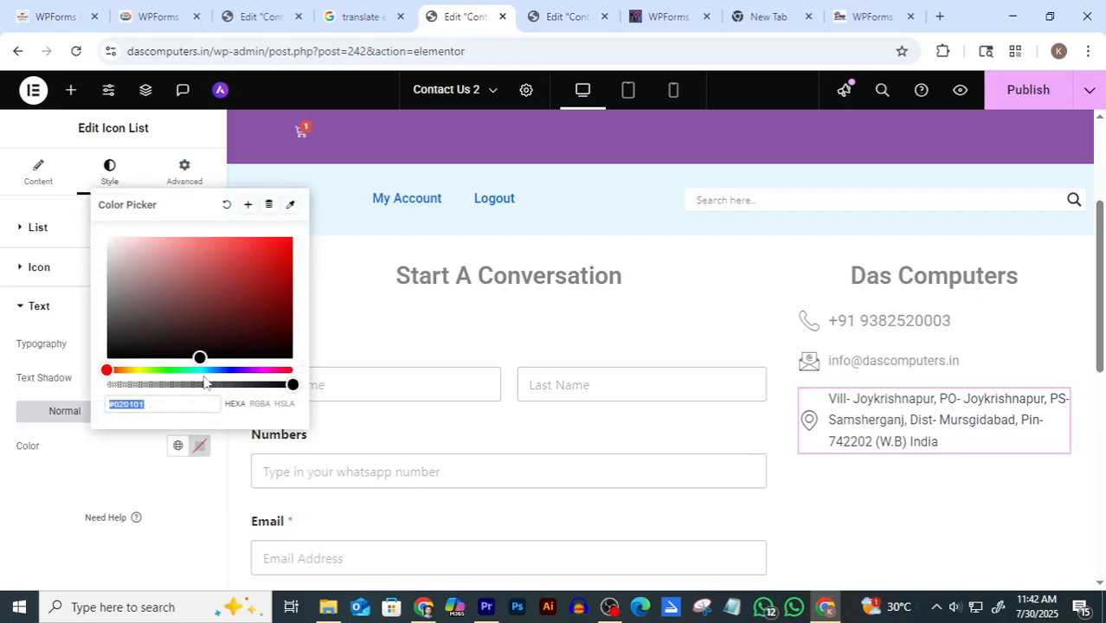
left_click_drag(200, 359, 107, 296)
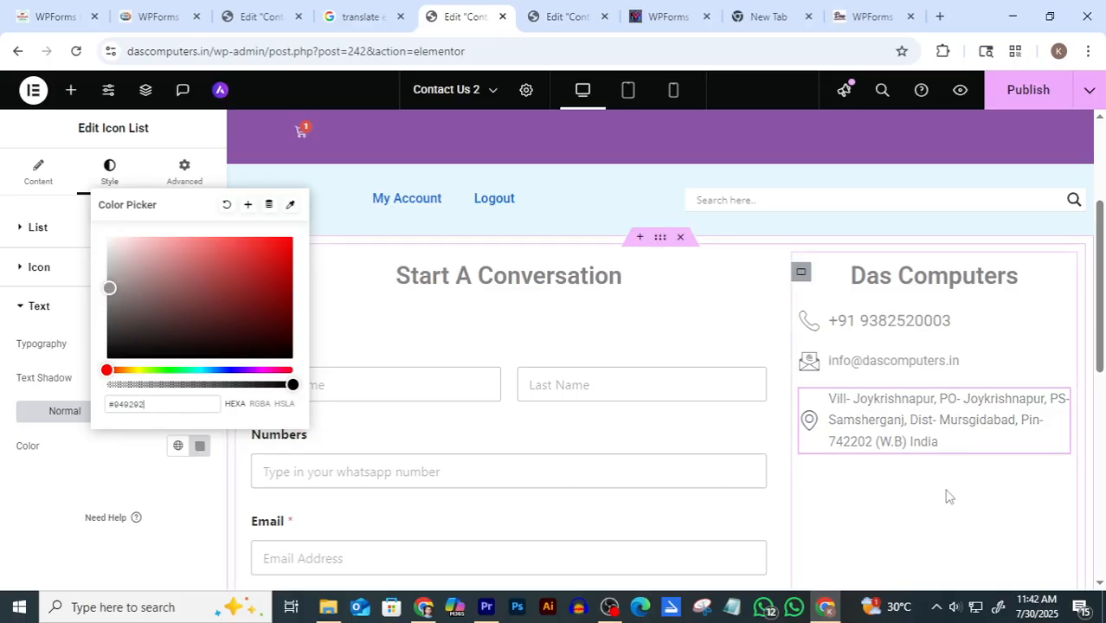
key("Escape")
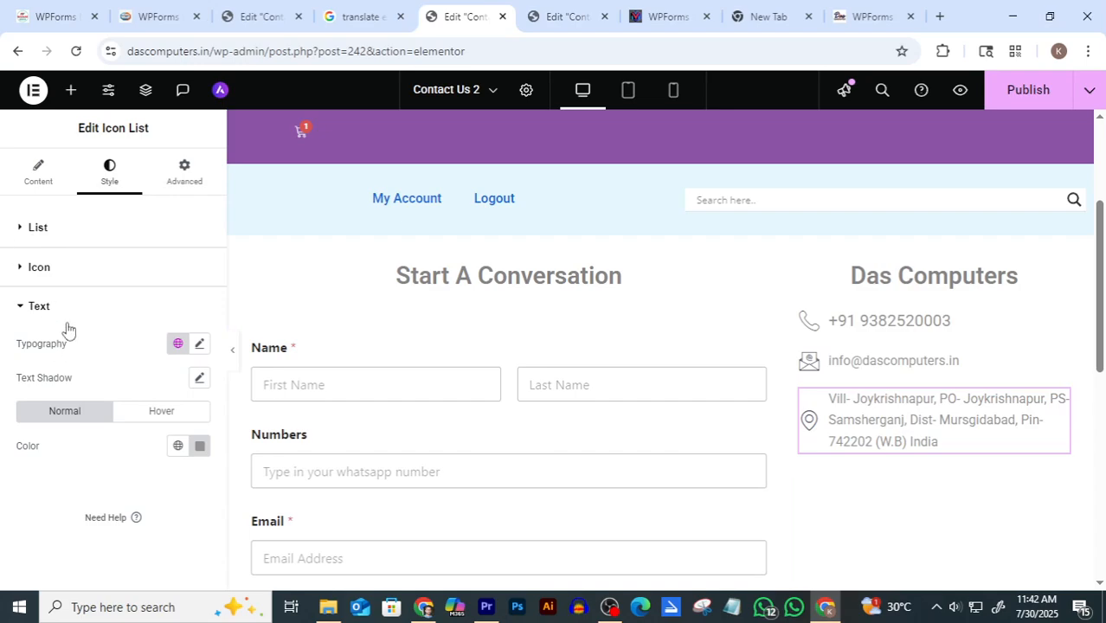
Raise the address list's typography size to 20 px
left_click(43, 307)
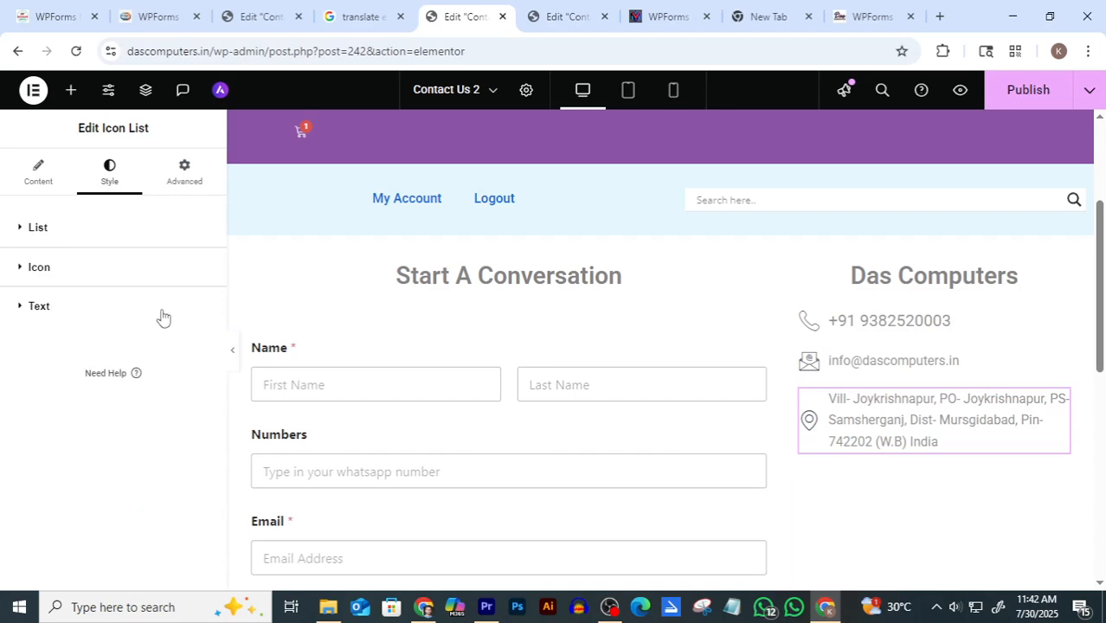
left_click(44, 308)
left_click(199, 343)
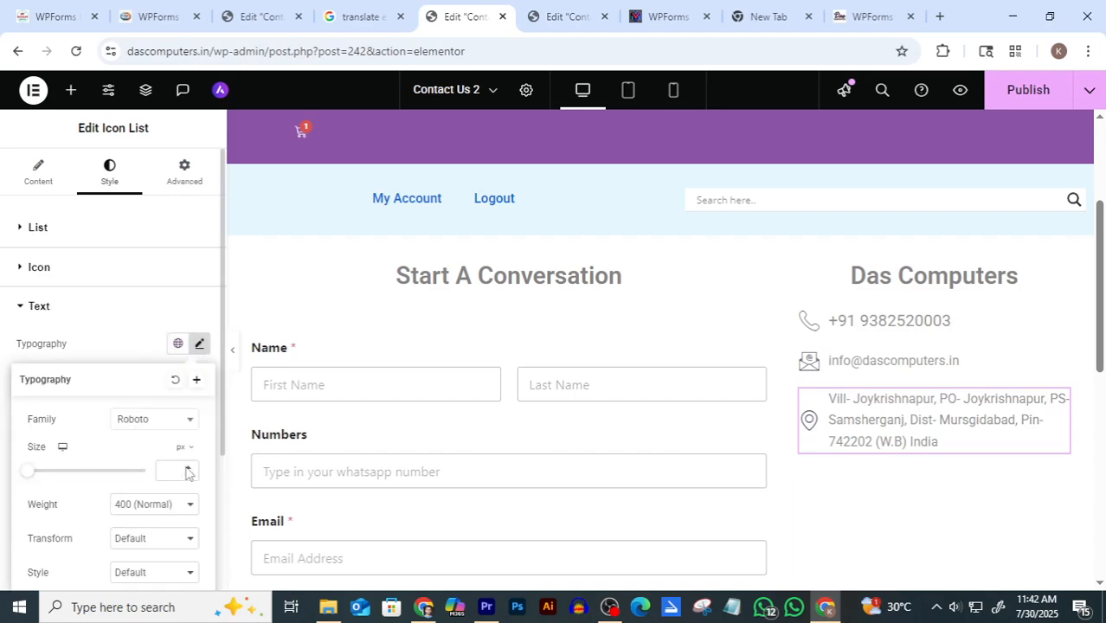
left_click_drag(188, 471, 189, 471)
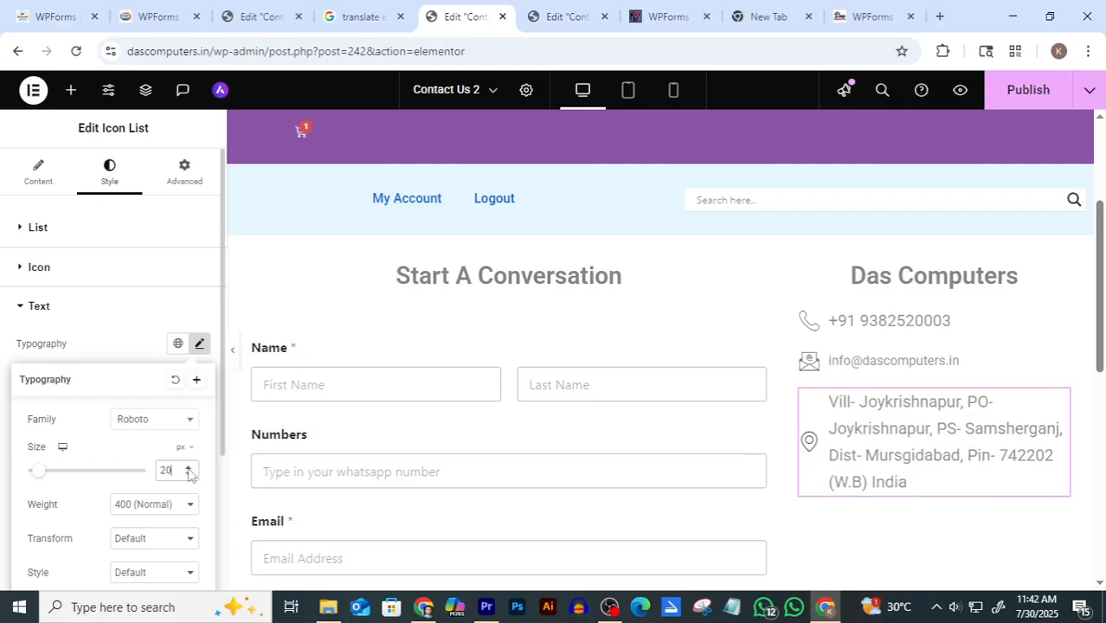
scroll(1027, 289, "down", 1)
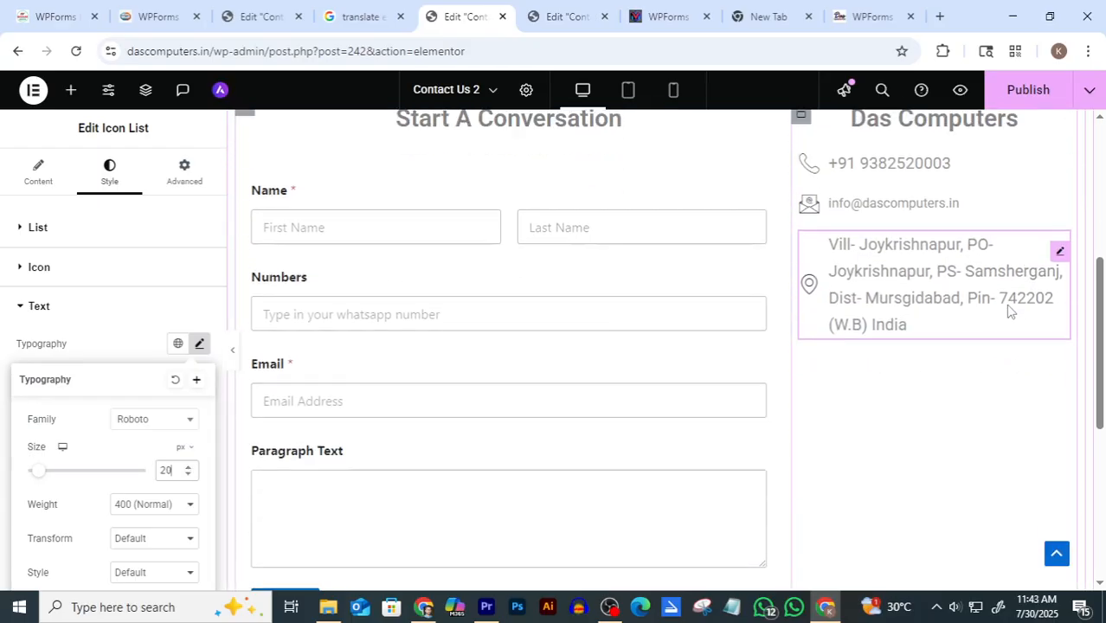
scroll(967, 355, "down", 1)
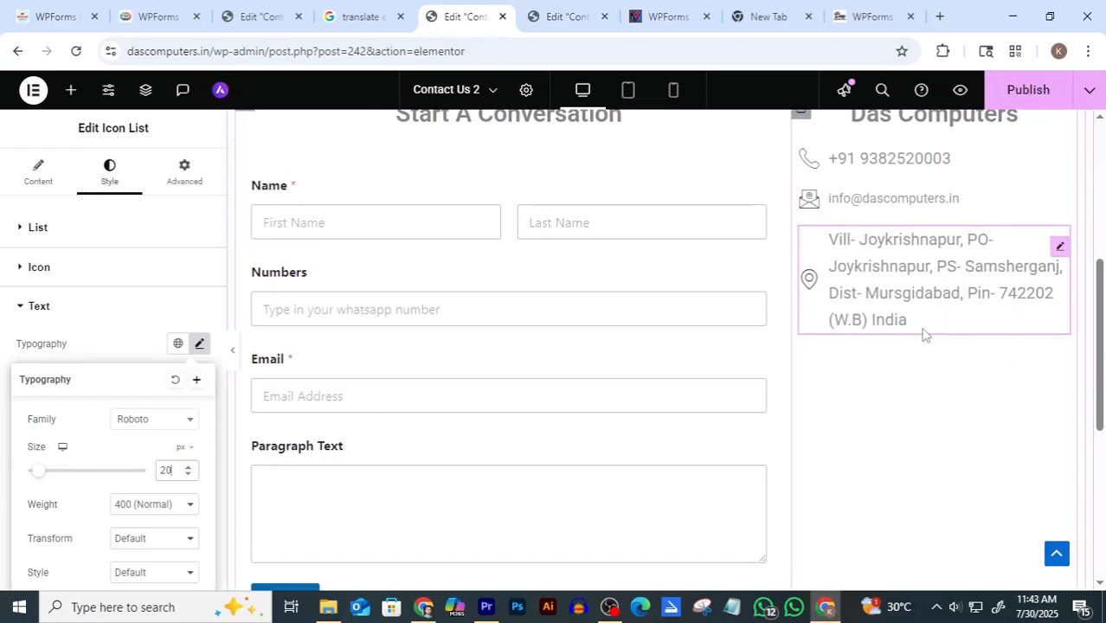
left_click(568, 16)
scroll(943, 286, "down", 2)
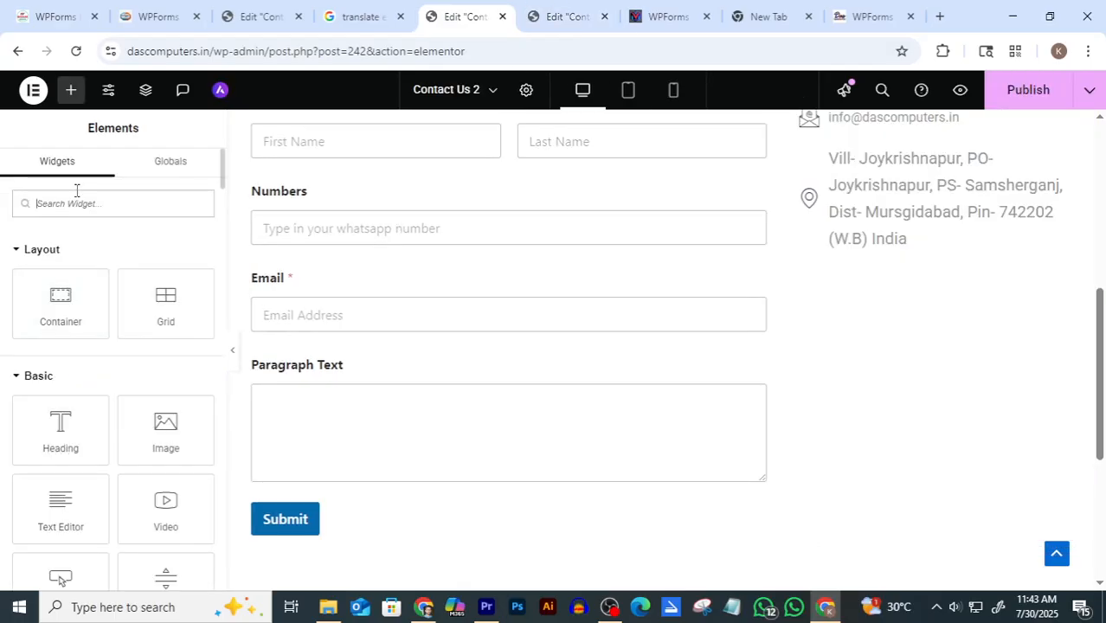
Place a Shortcode widget, found by searching 'short', under the address line
type("sh")
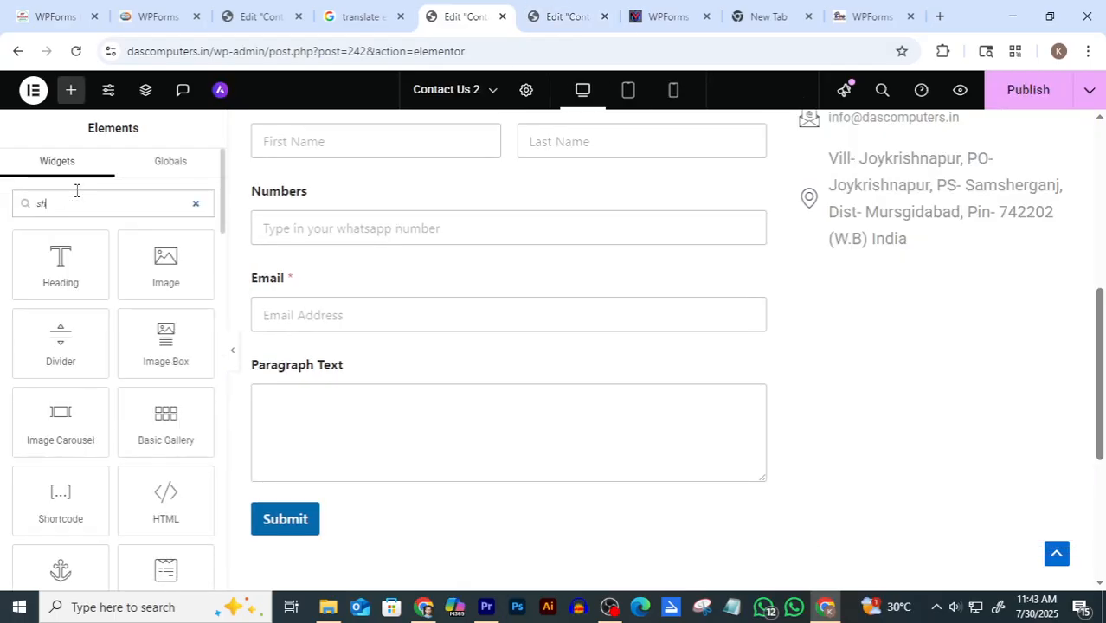
type("ort")
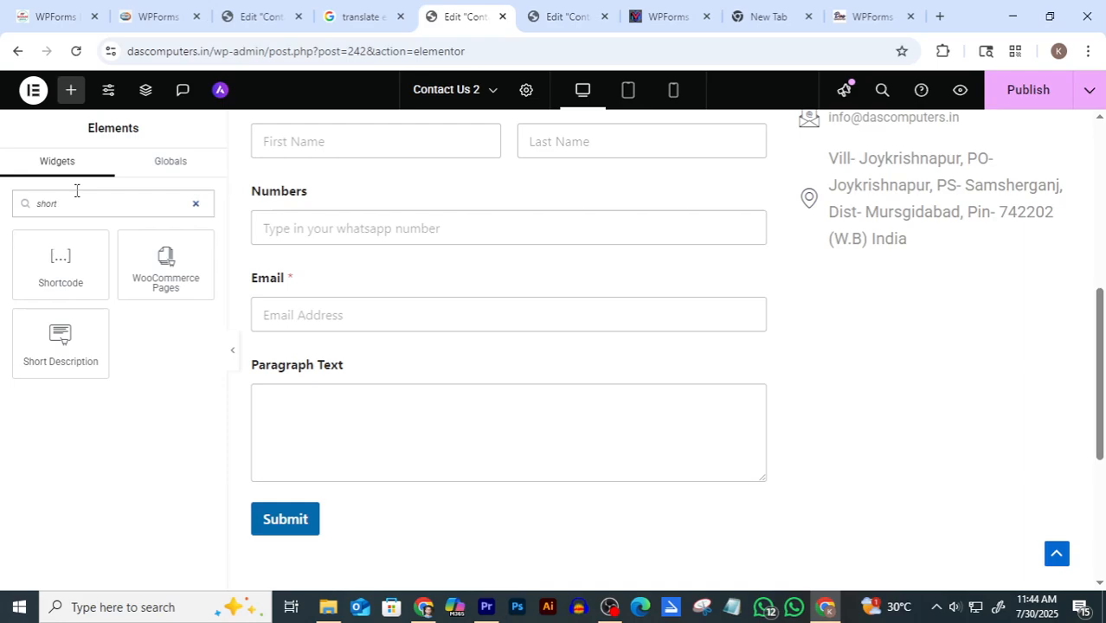
left_click_drag(60, 260, 951, 274)
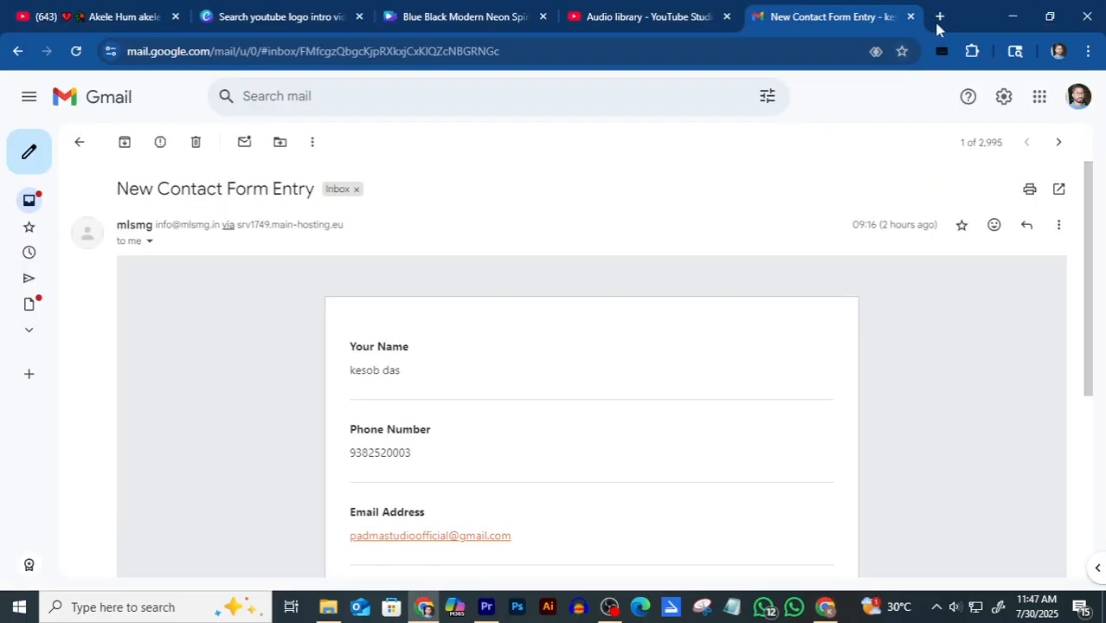
Find the Das Computer And Xerox listing in Google Maps by searching 'das'
left_click(938, 16)
left_click(1027, 127)
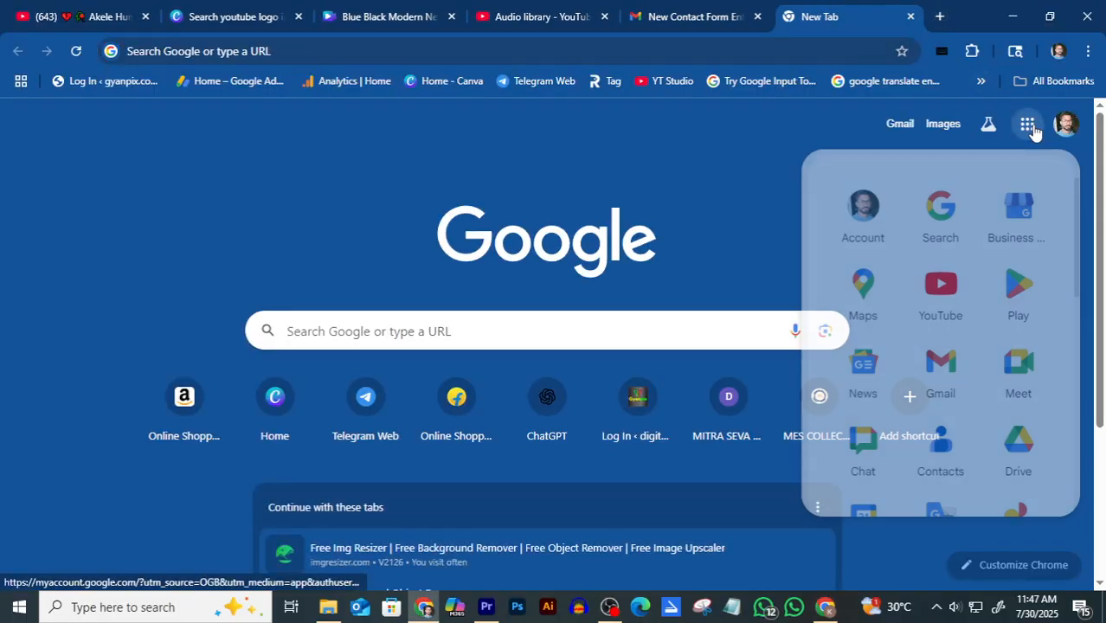
left_click(863, 289)
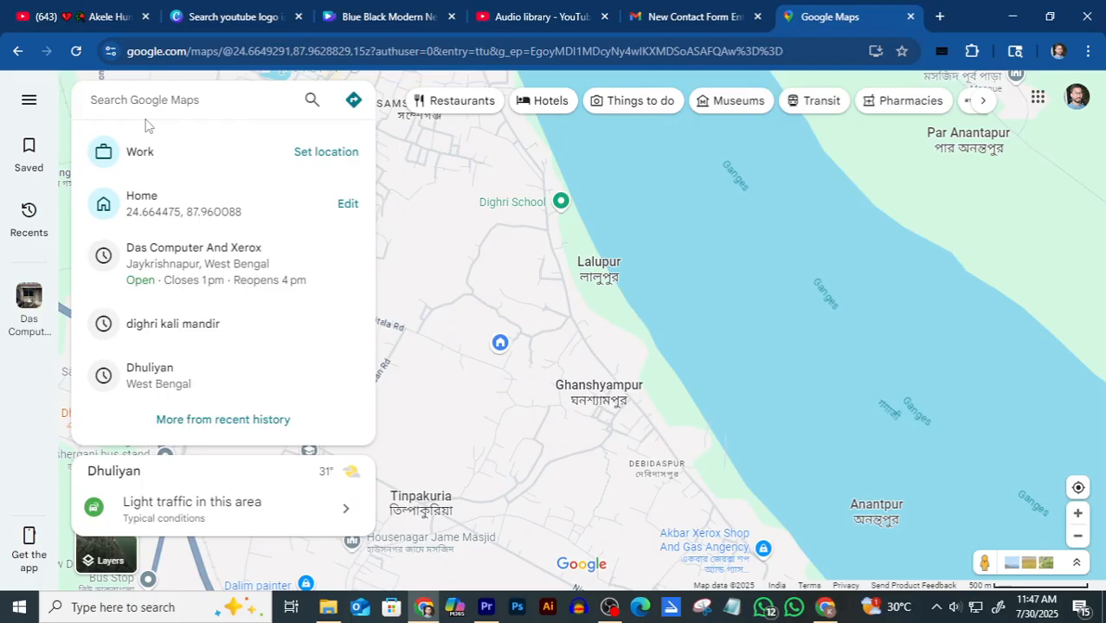
type("das")
left_click(189, 154)
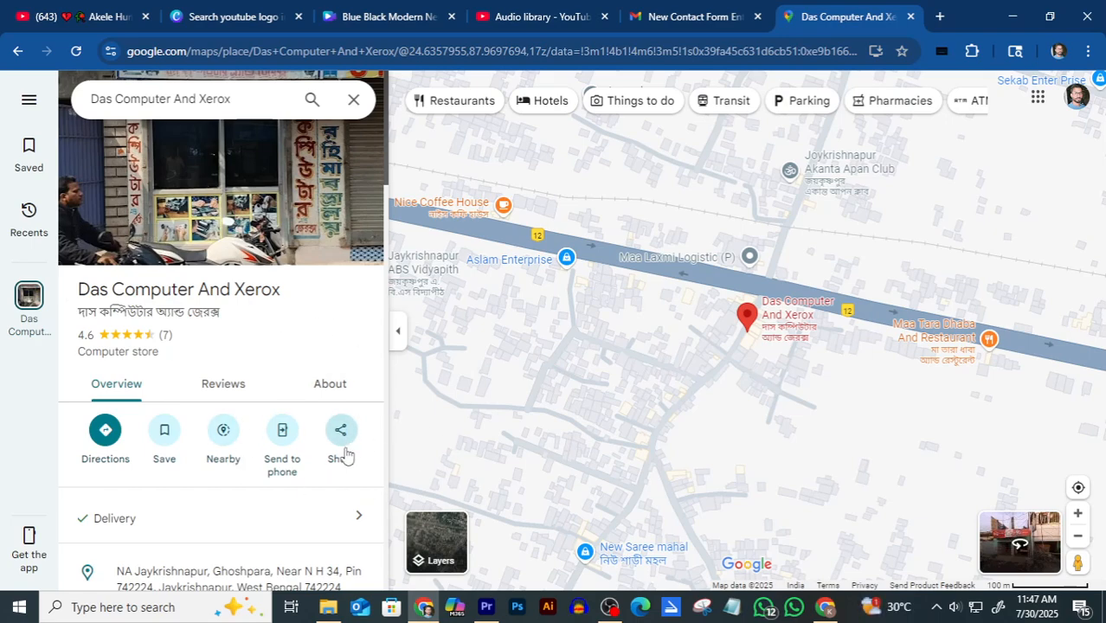
Copy the Das Computer And Xerox map's embed HTML from Share > Embed a map
left_click(341, 431)
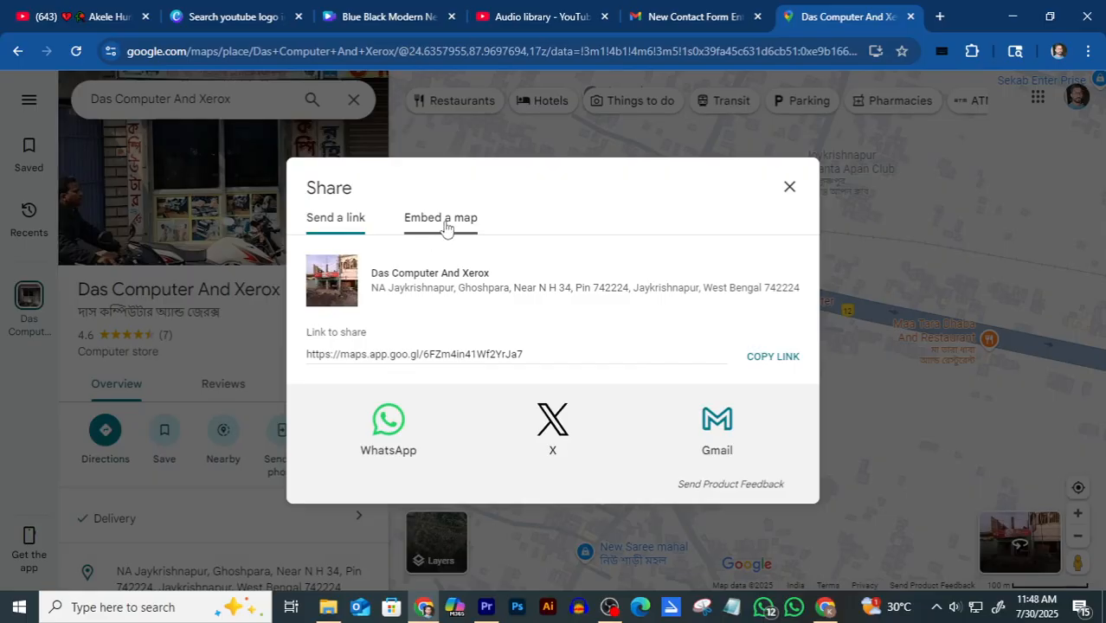
left_click(447, 227)
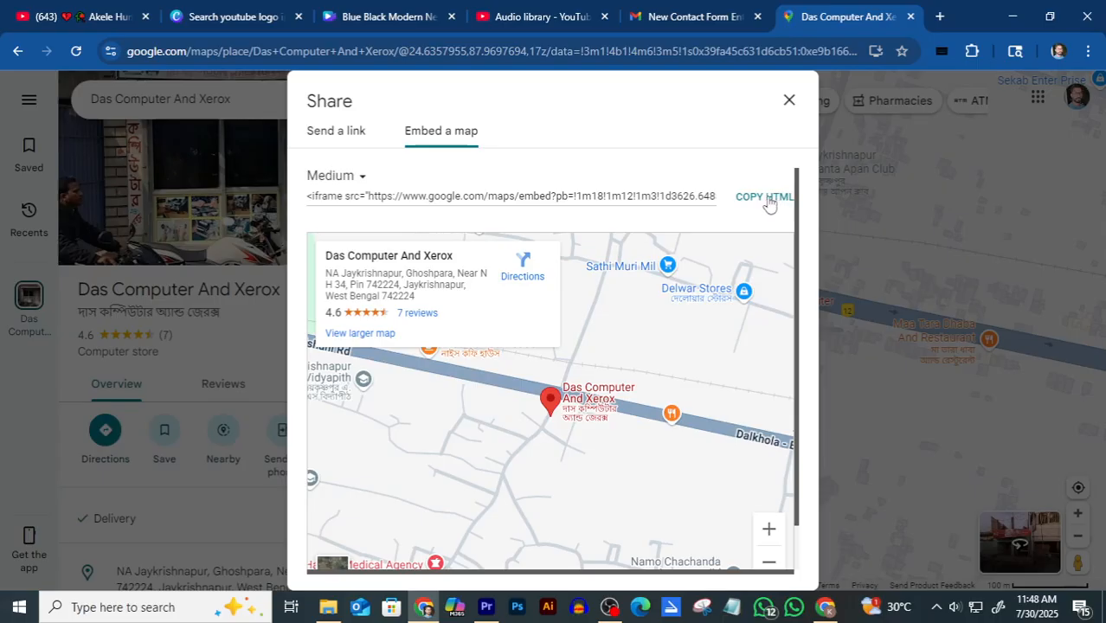
left_click(765, 197)
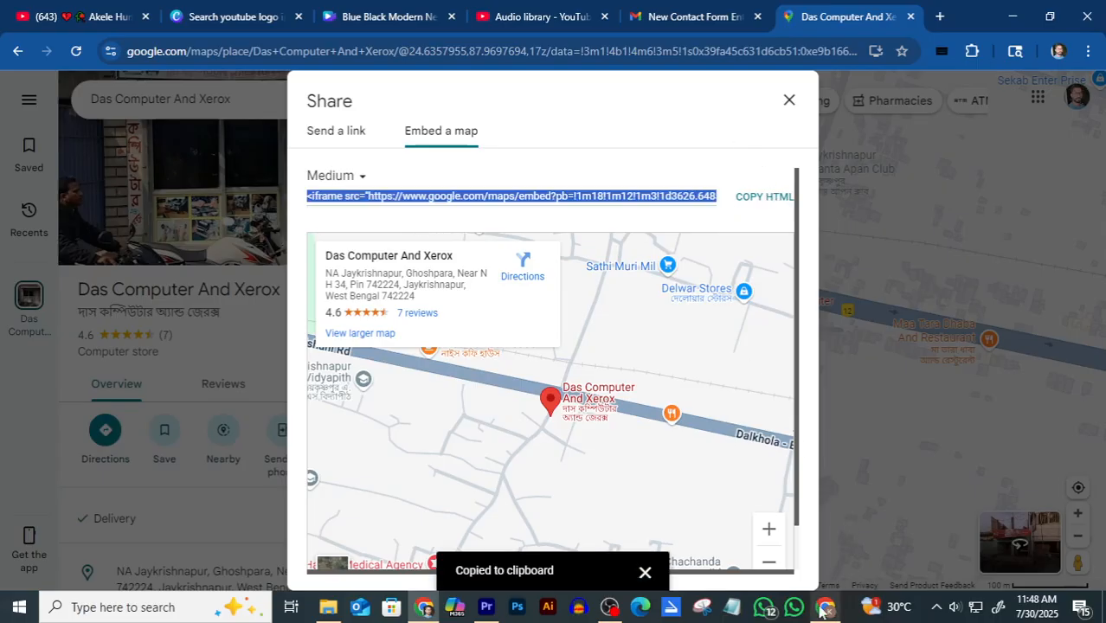
left_click(823, 611)
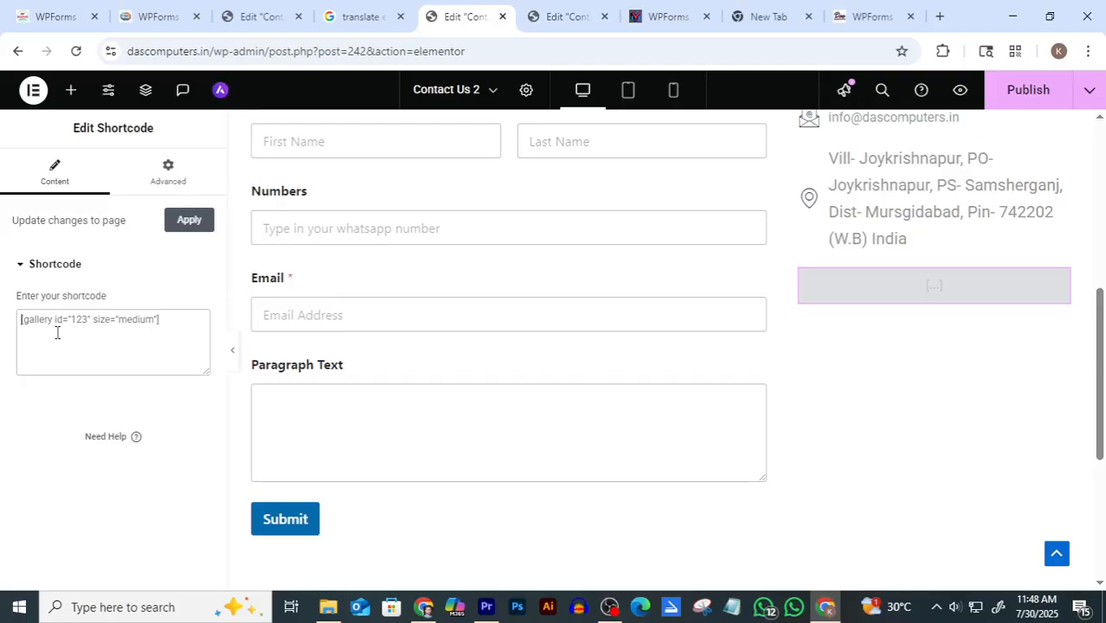
Paste the map iframe code into the Shortcode widget and publish Contact Us 2
key("ctrl+v")
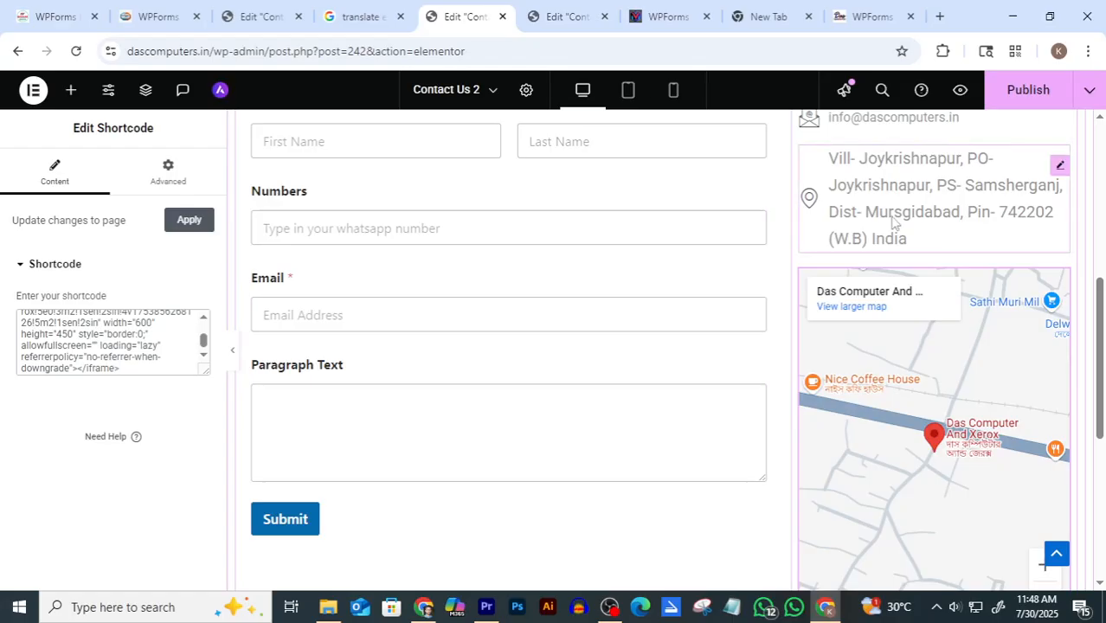
scroll(779, 264, "down", 1)
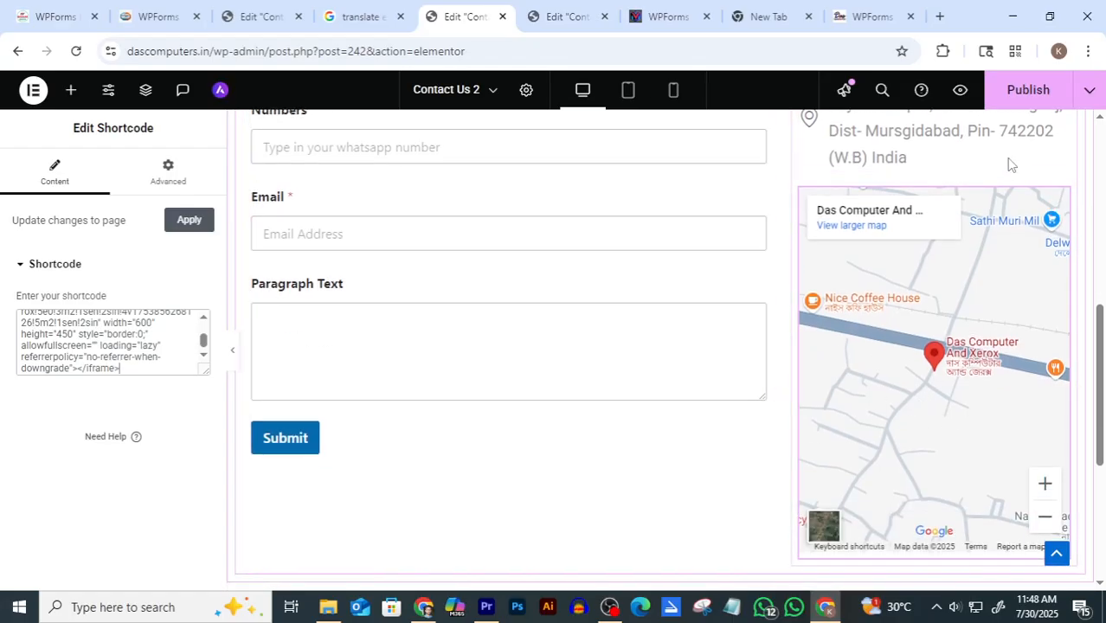
left_click(1028, 90)
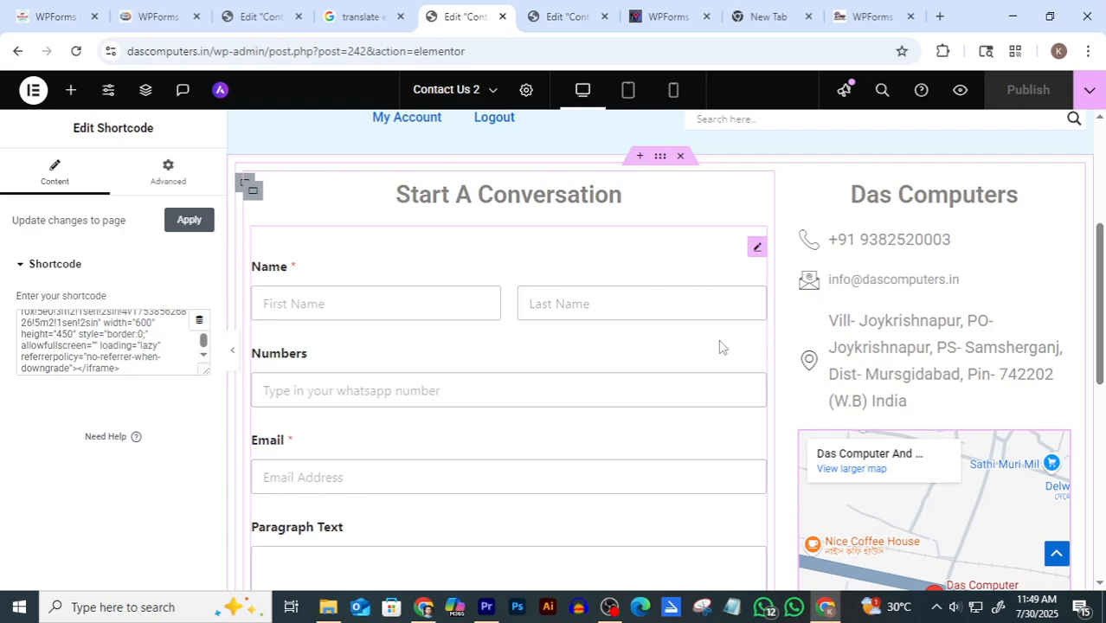
scroll(785, 316, "down", 2)
scroll(758, 390, "up", 1)
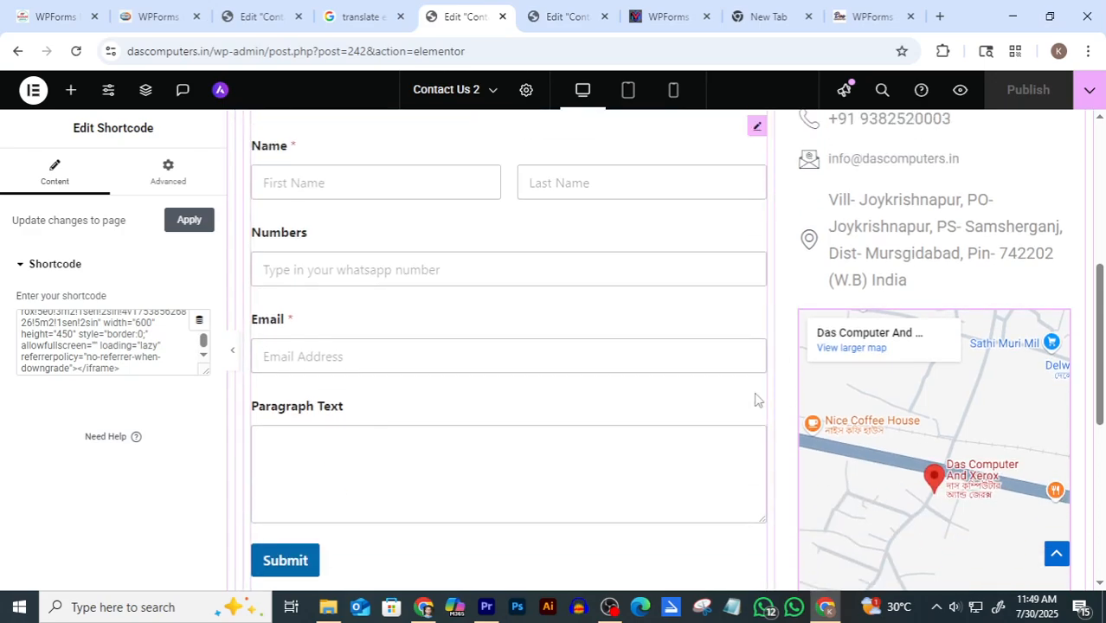
scroll(770, 424, "down", 1)
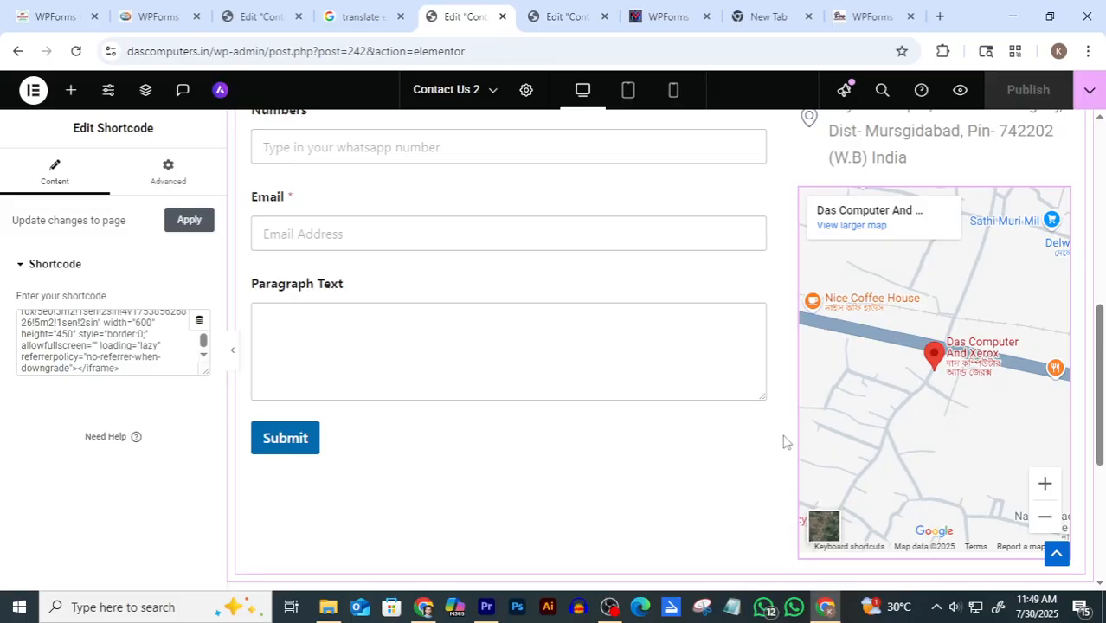